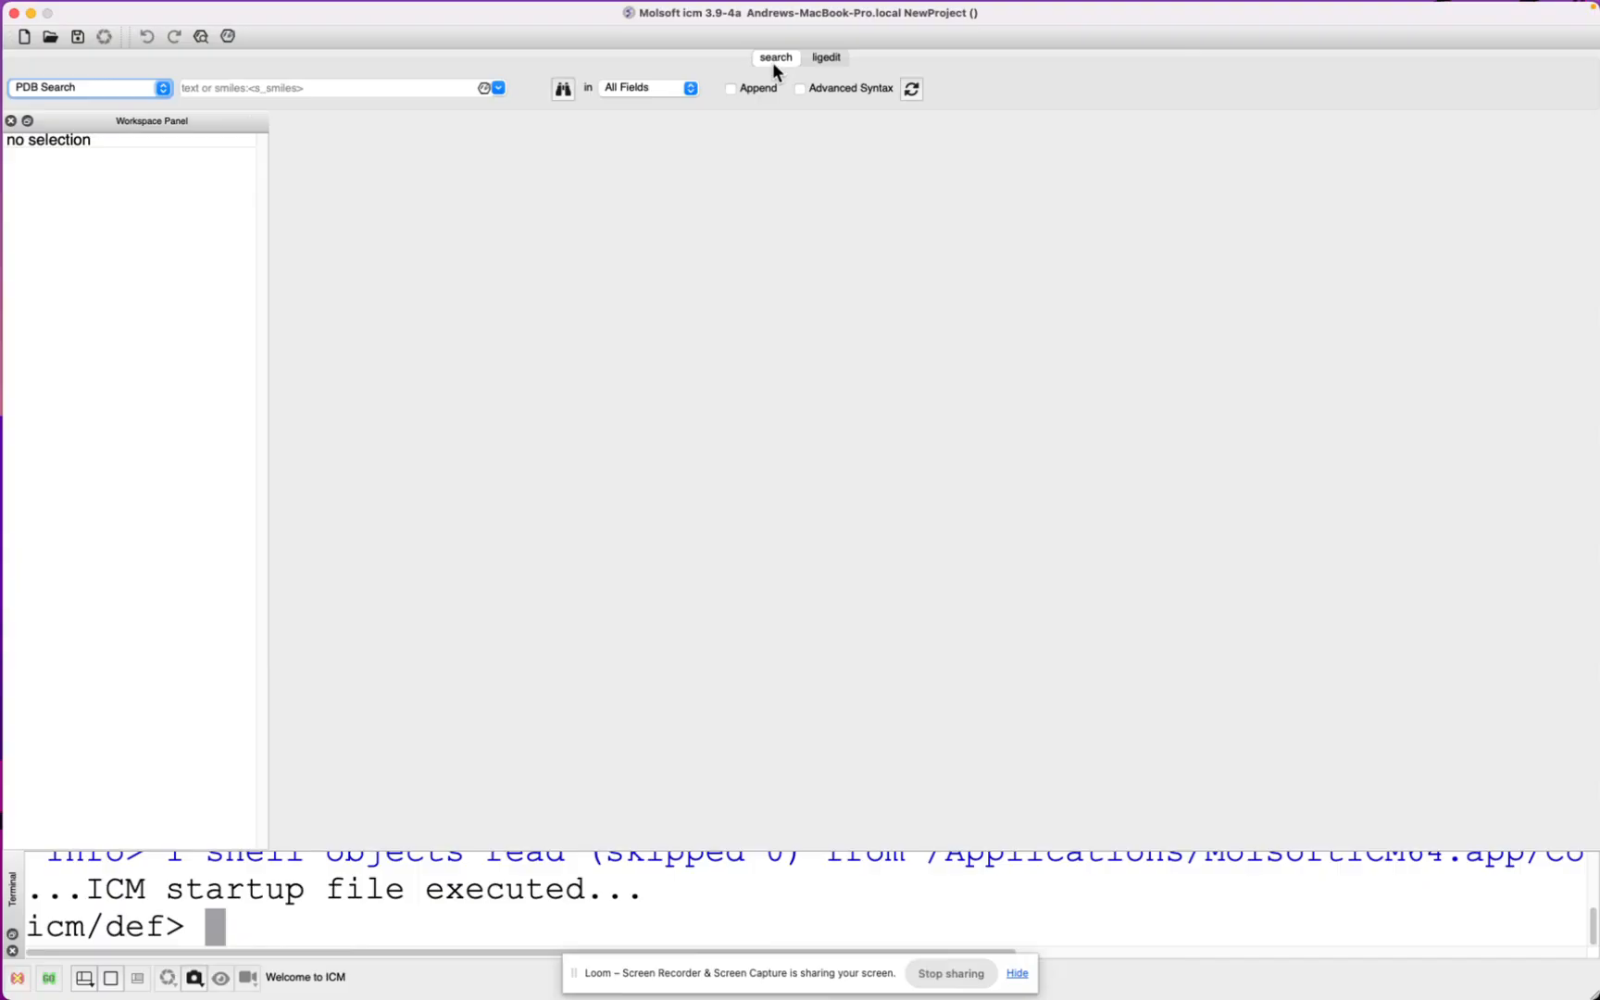
key(alt+super+8)
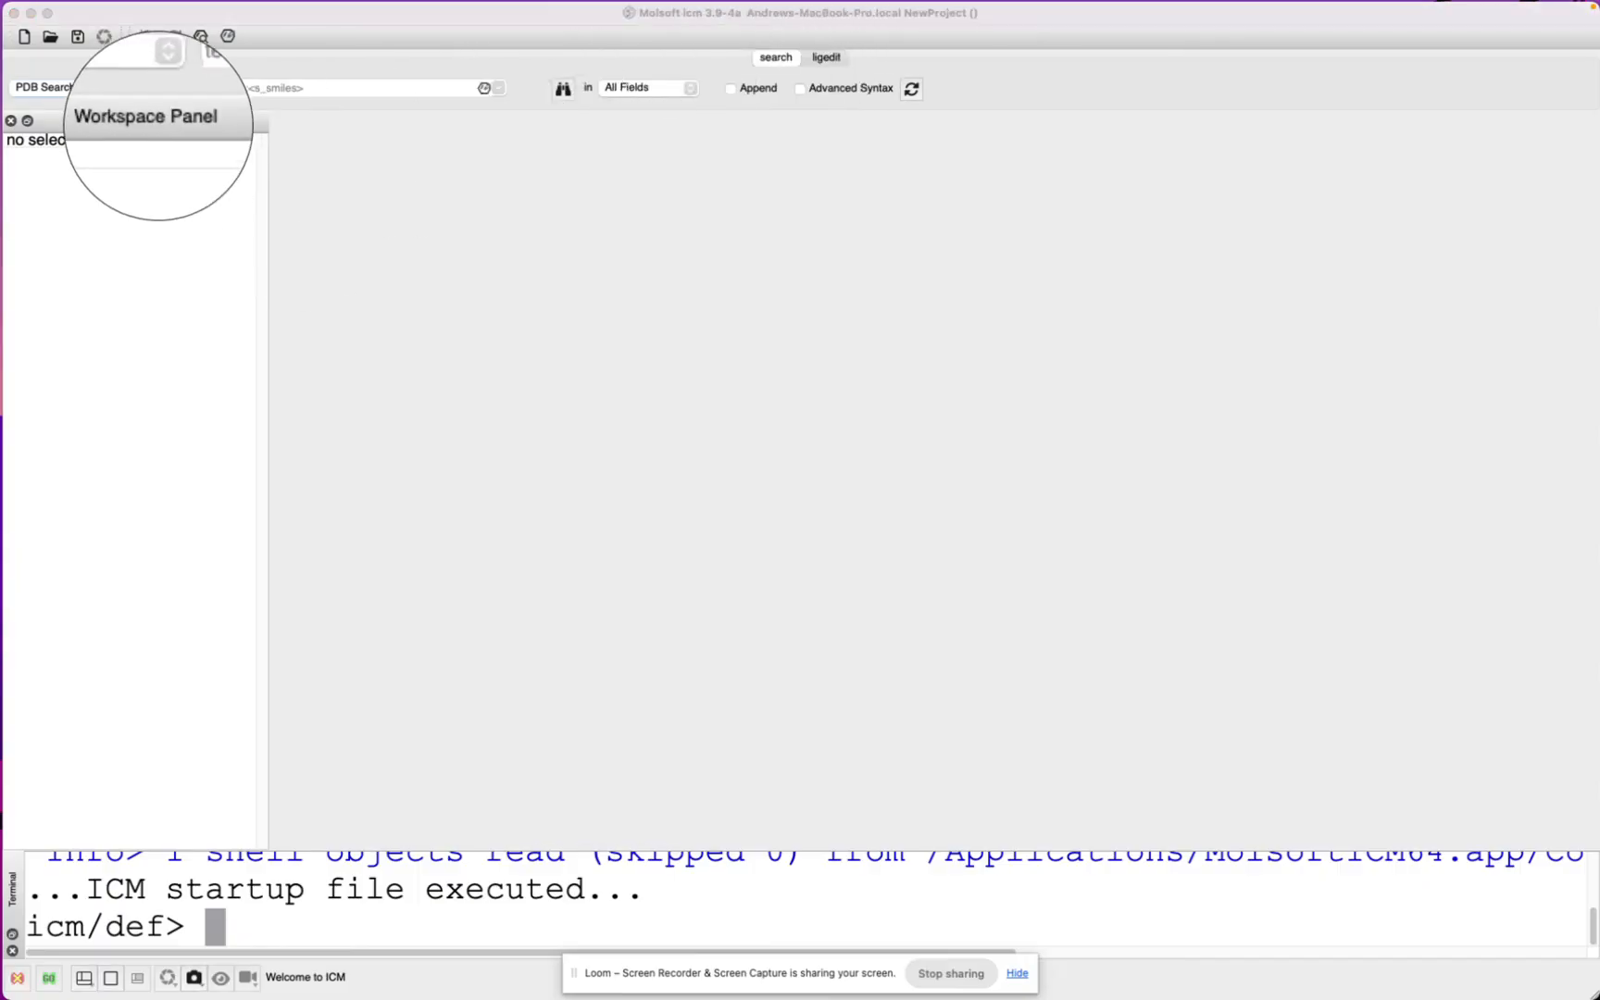
key(alt+super+8)
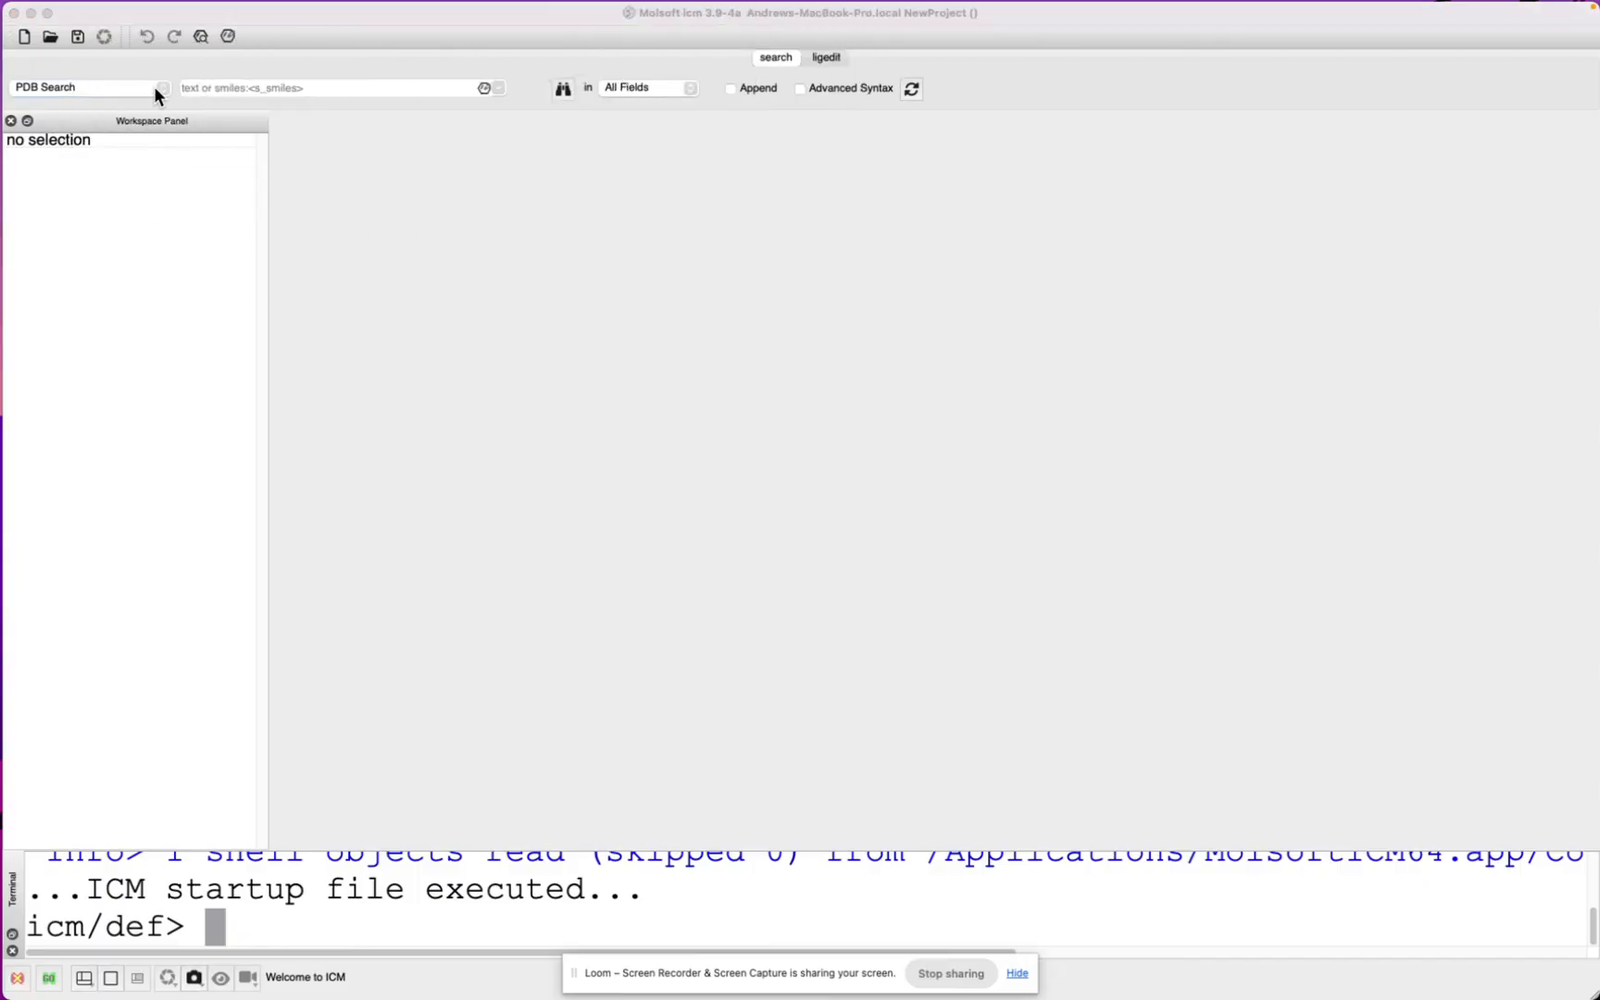
click(91, 87)
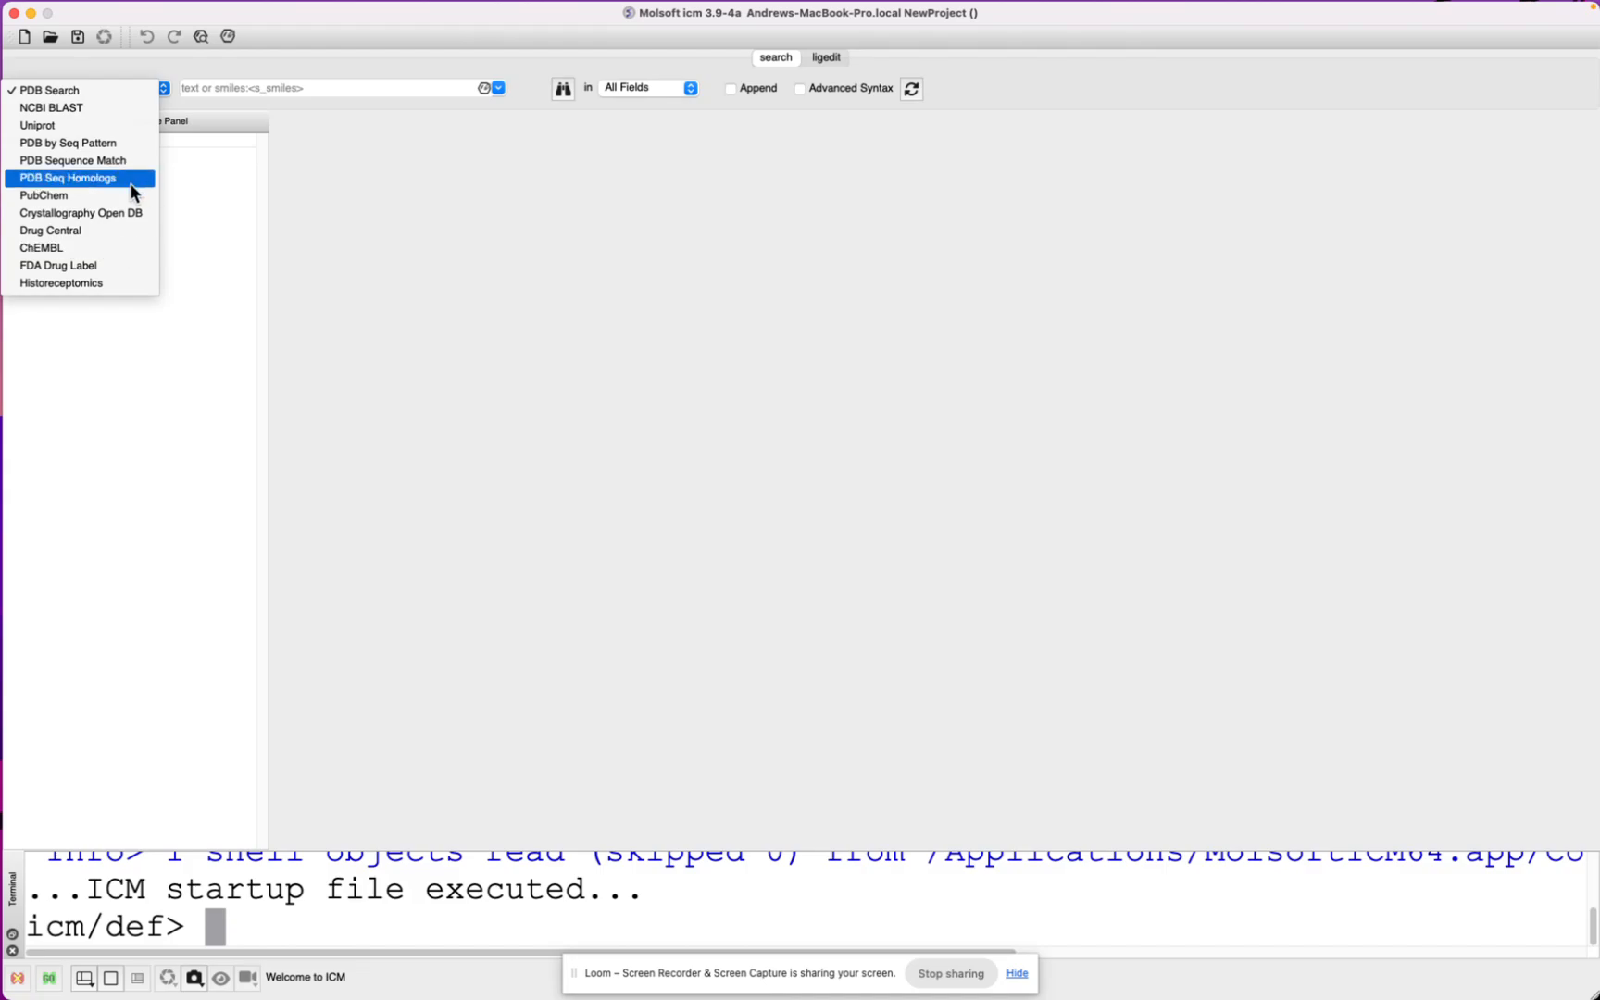
click(371, 219)
Step: Search the PDB for entry 1xbb and load its structure
click(214, 88)
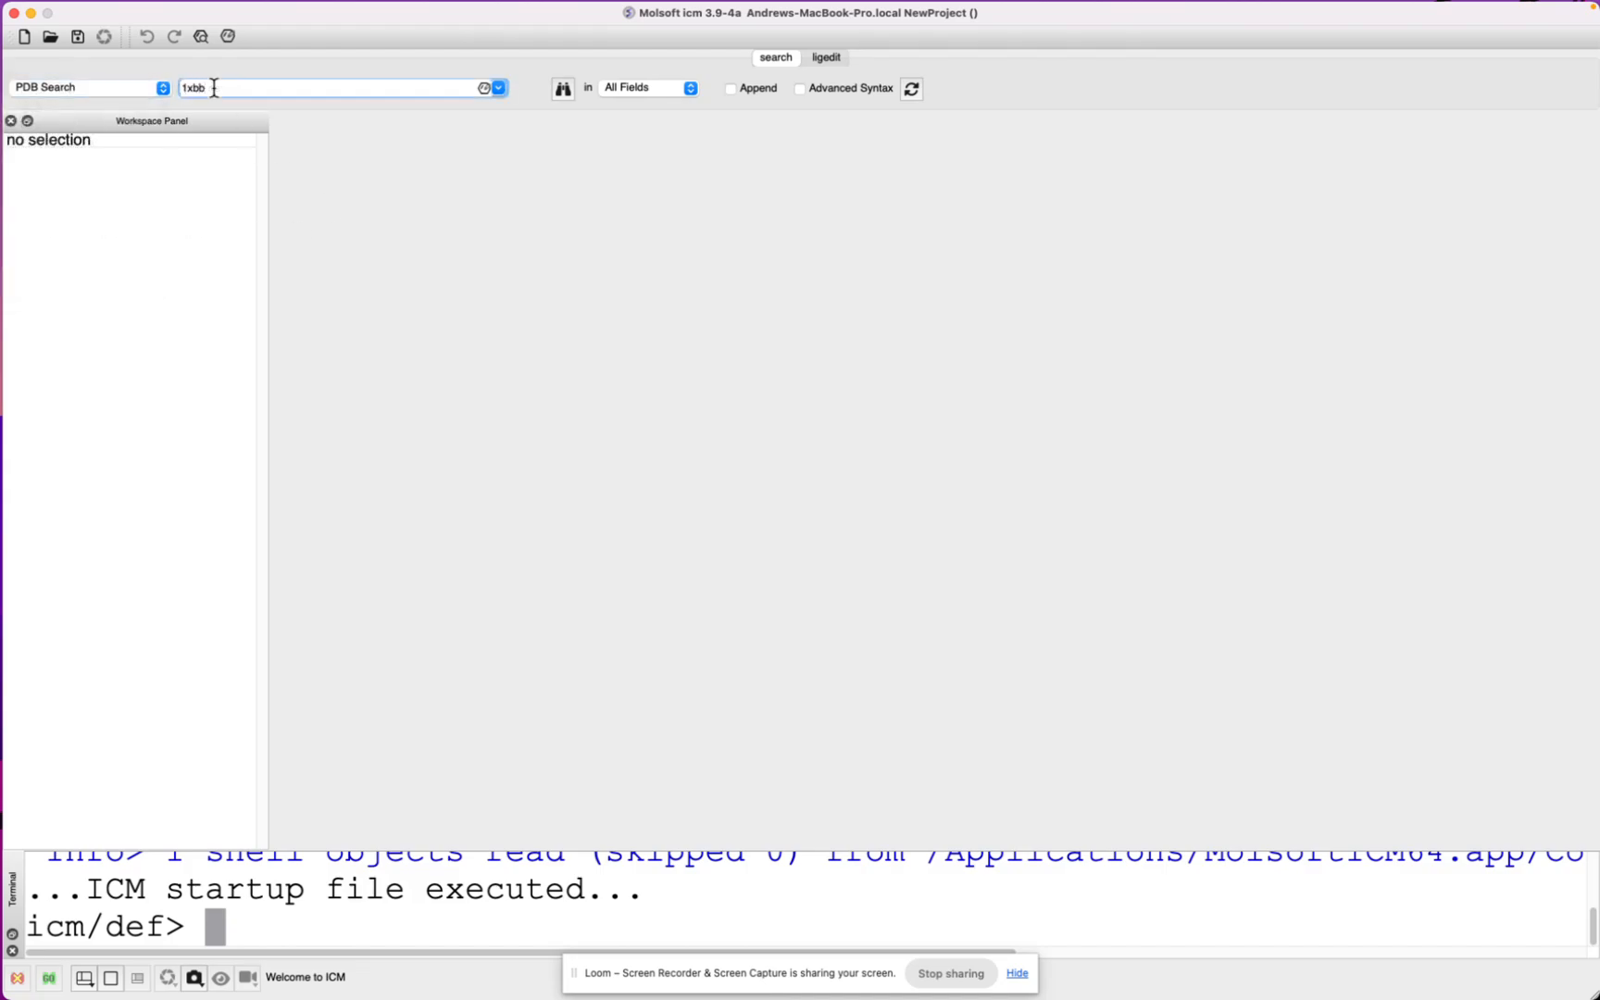
click(563, 89)
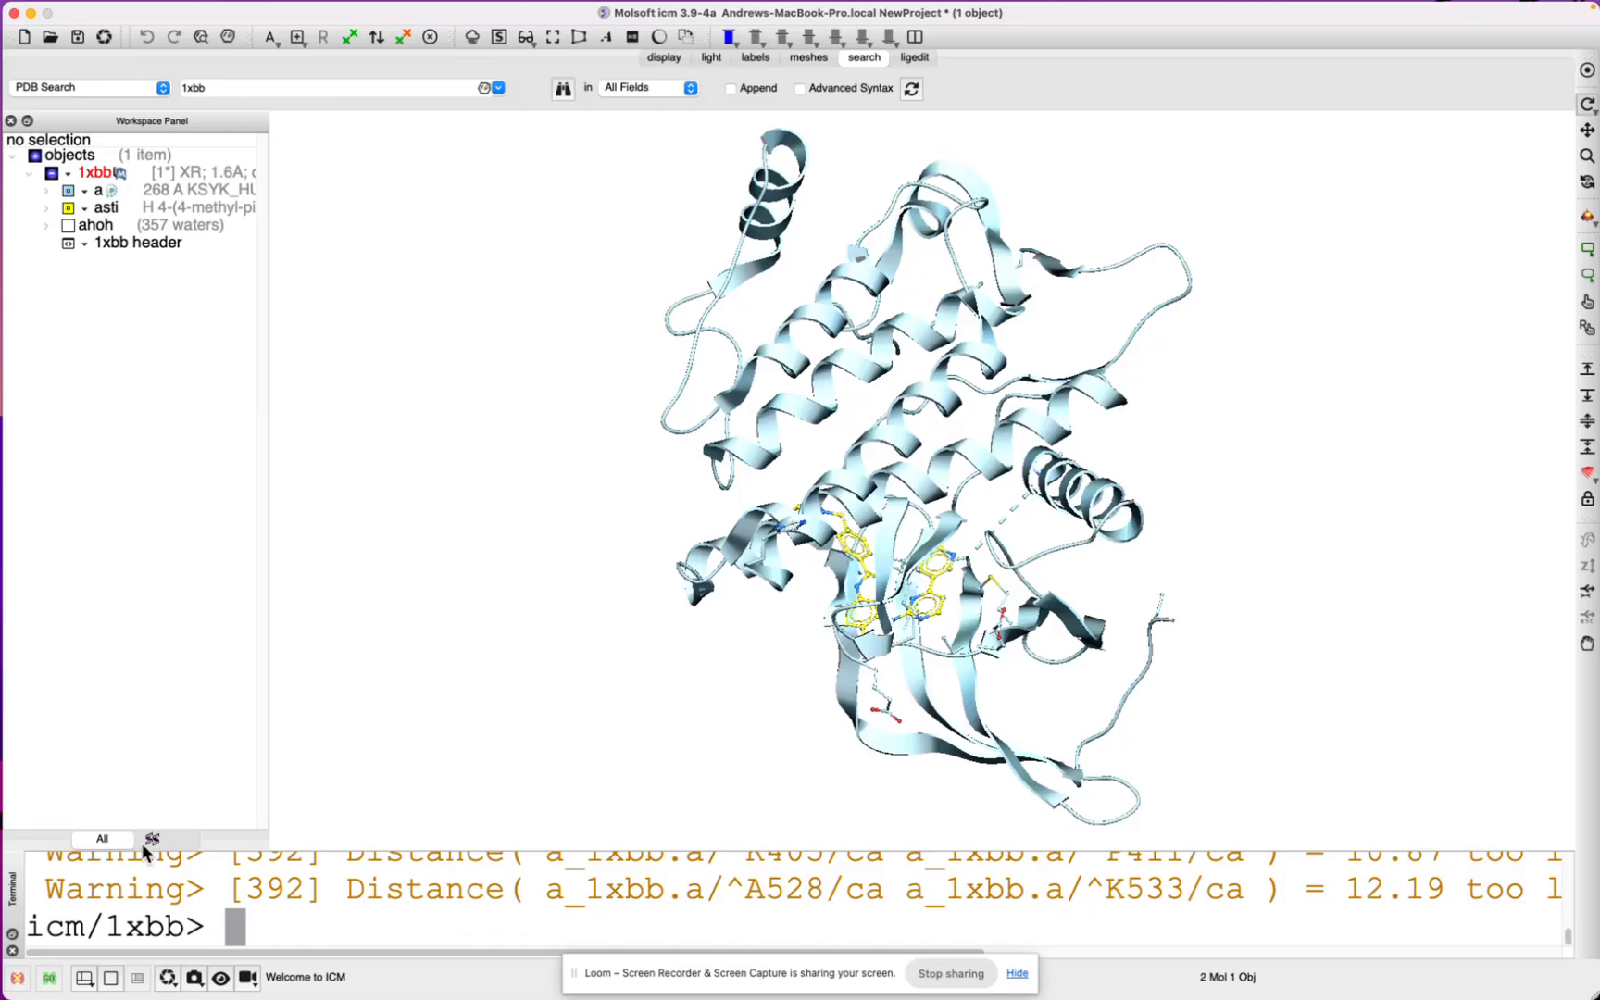
Step: Try the display toggles of protein chain a, ligand asti and the ahoh waters, restoring each to its original visibility
drag(720, 717, 380, 441)
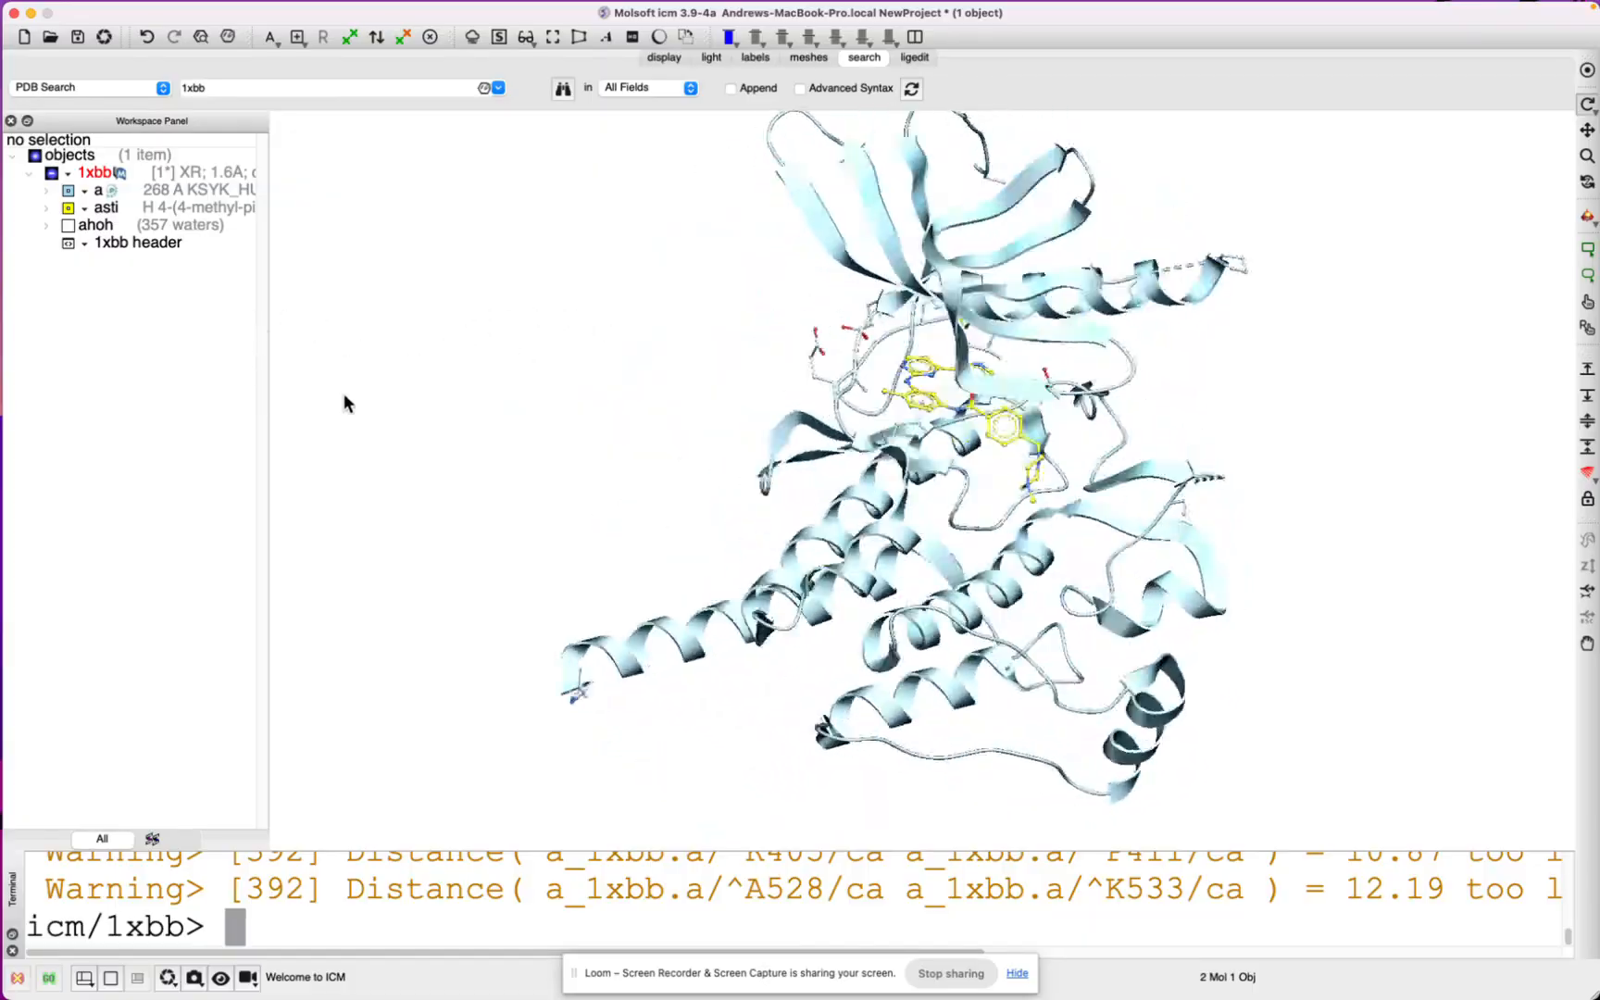
click(278, 413)
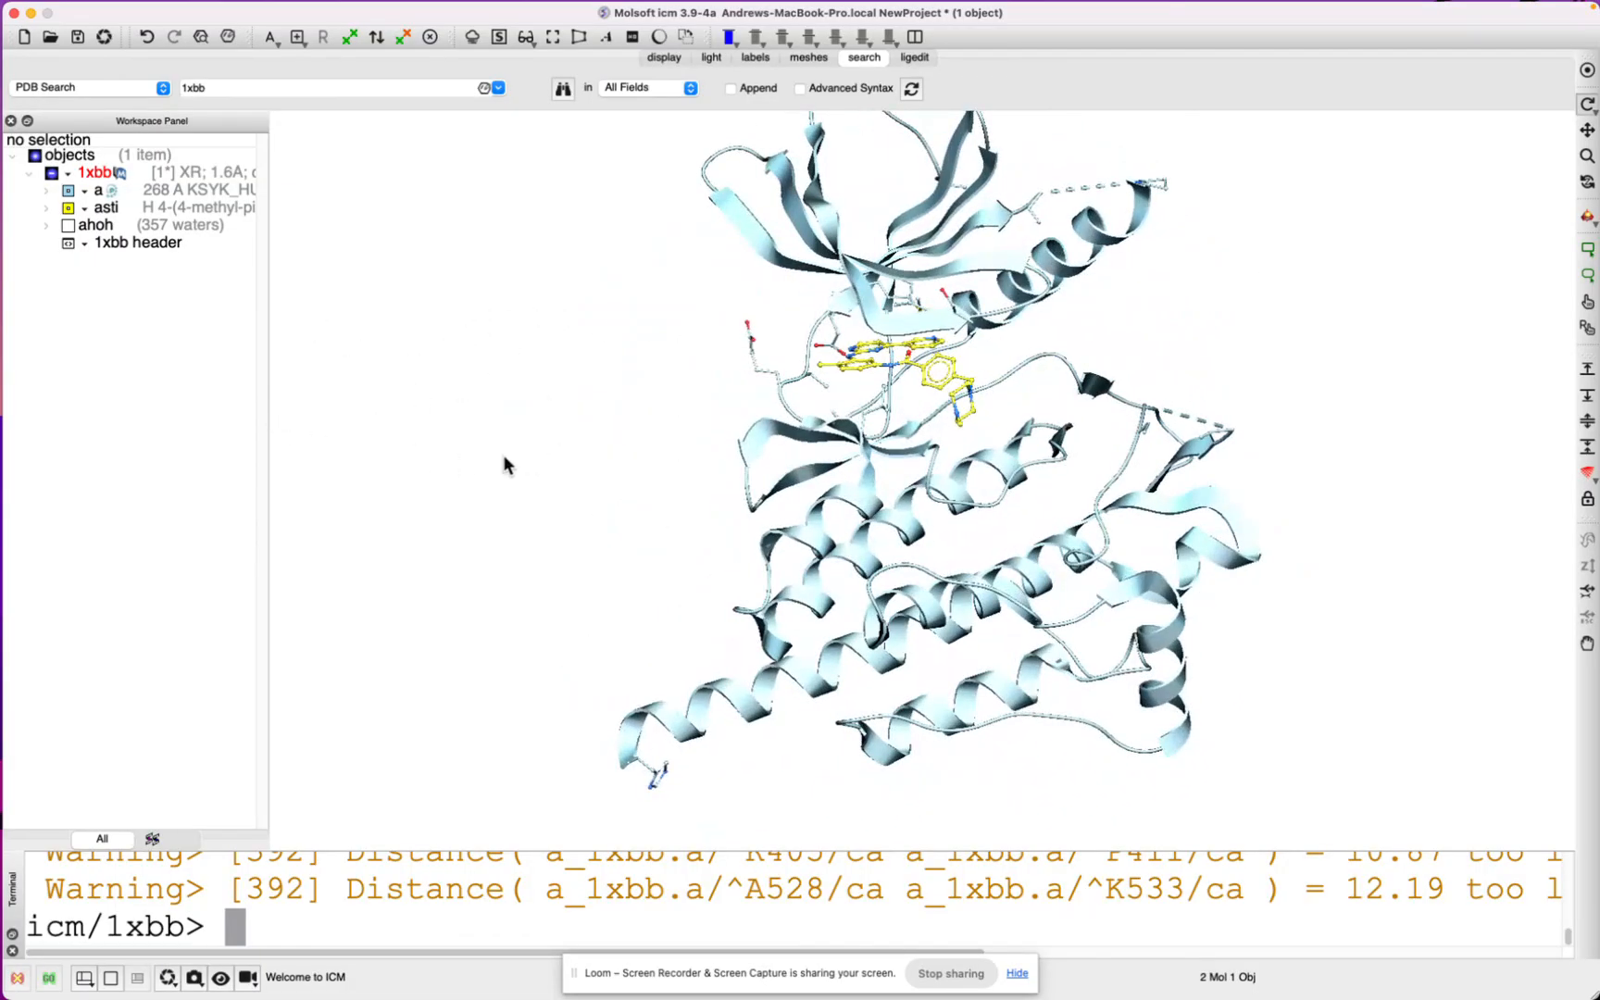
click(69, 191)
click(69, 192)
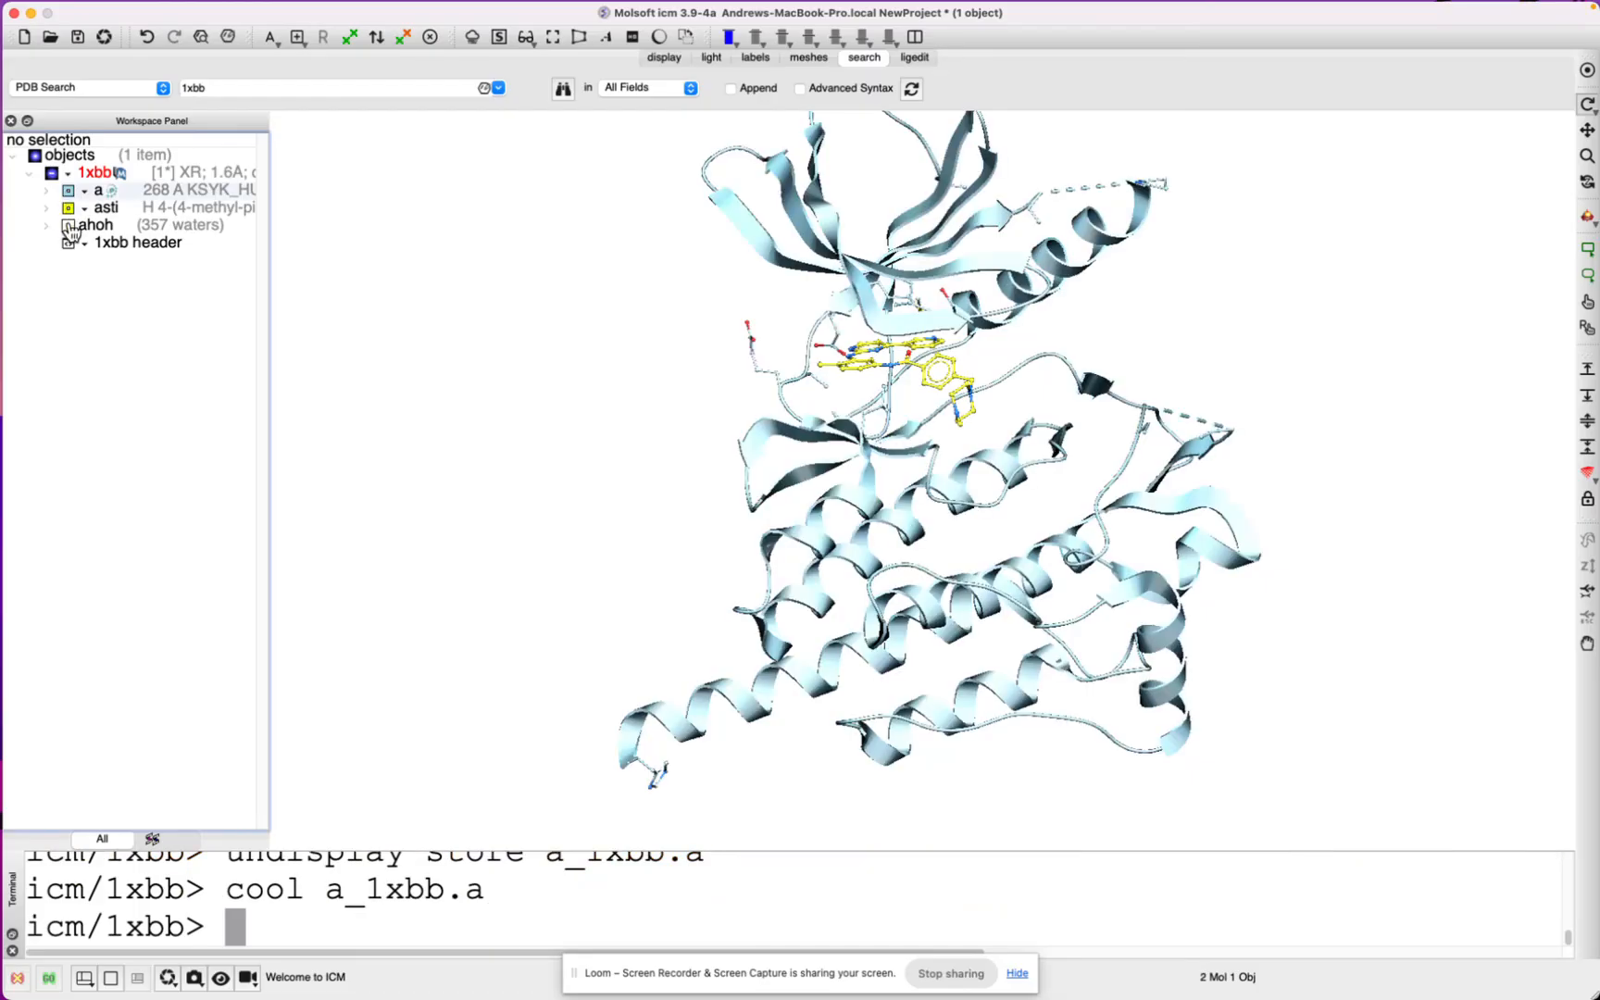
click(68, 209)
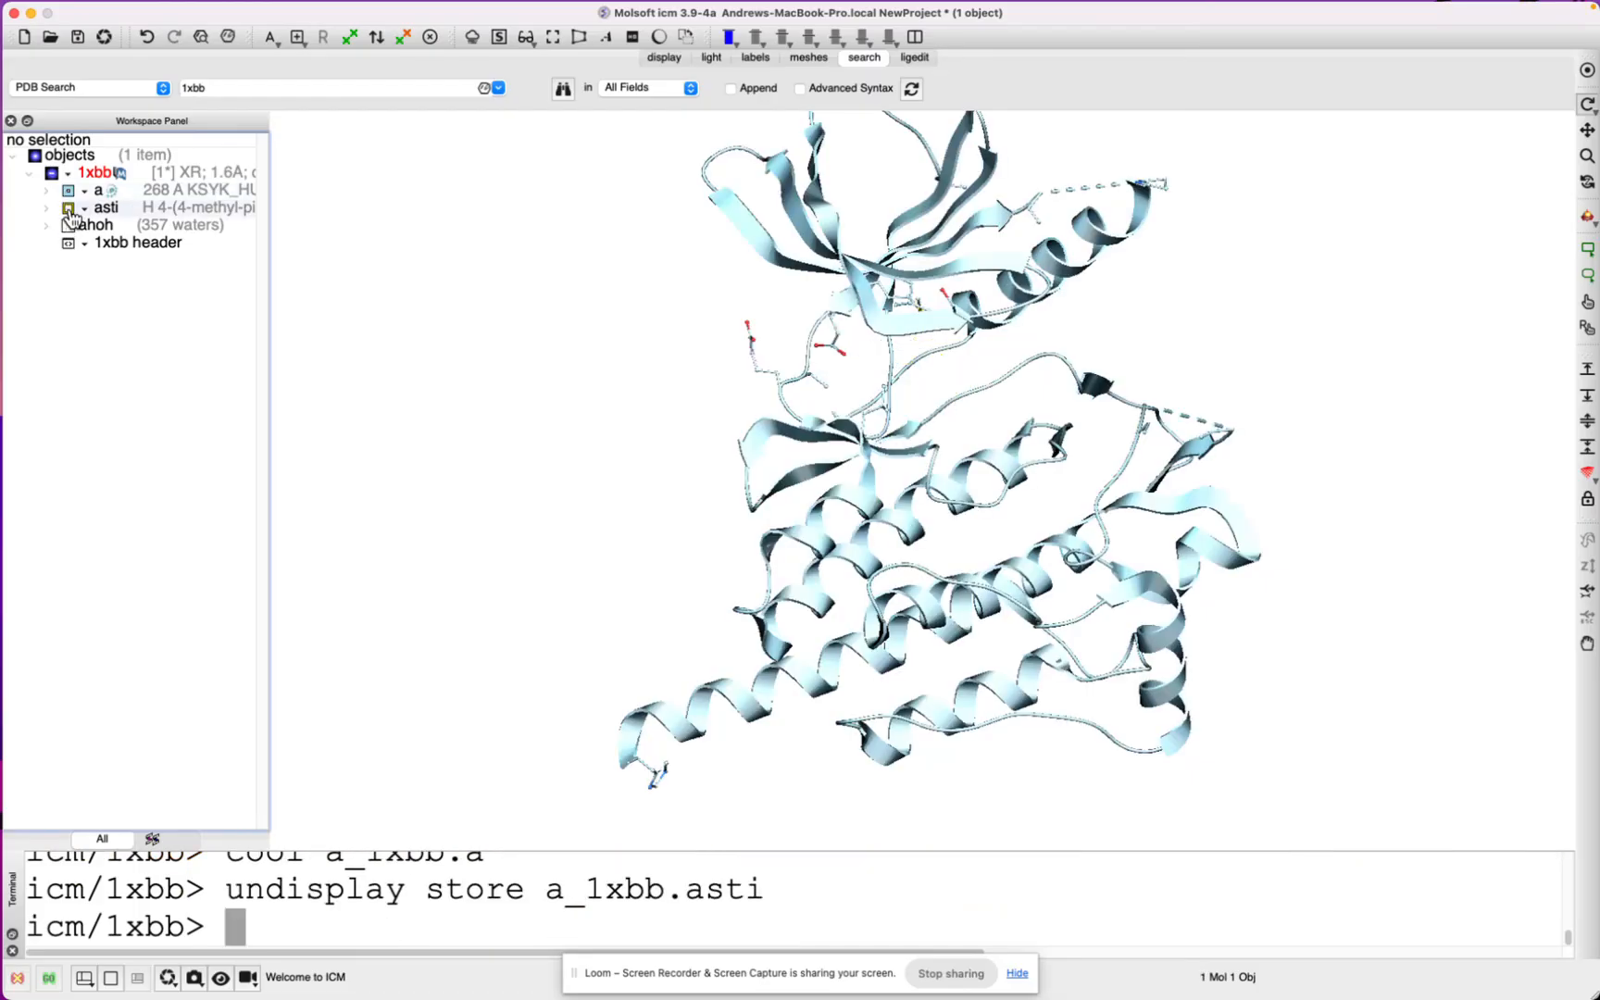
click(69, 210)
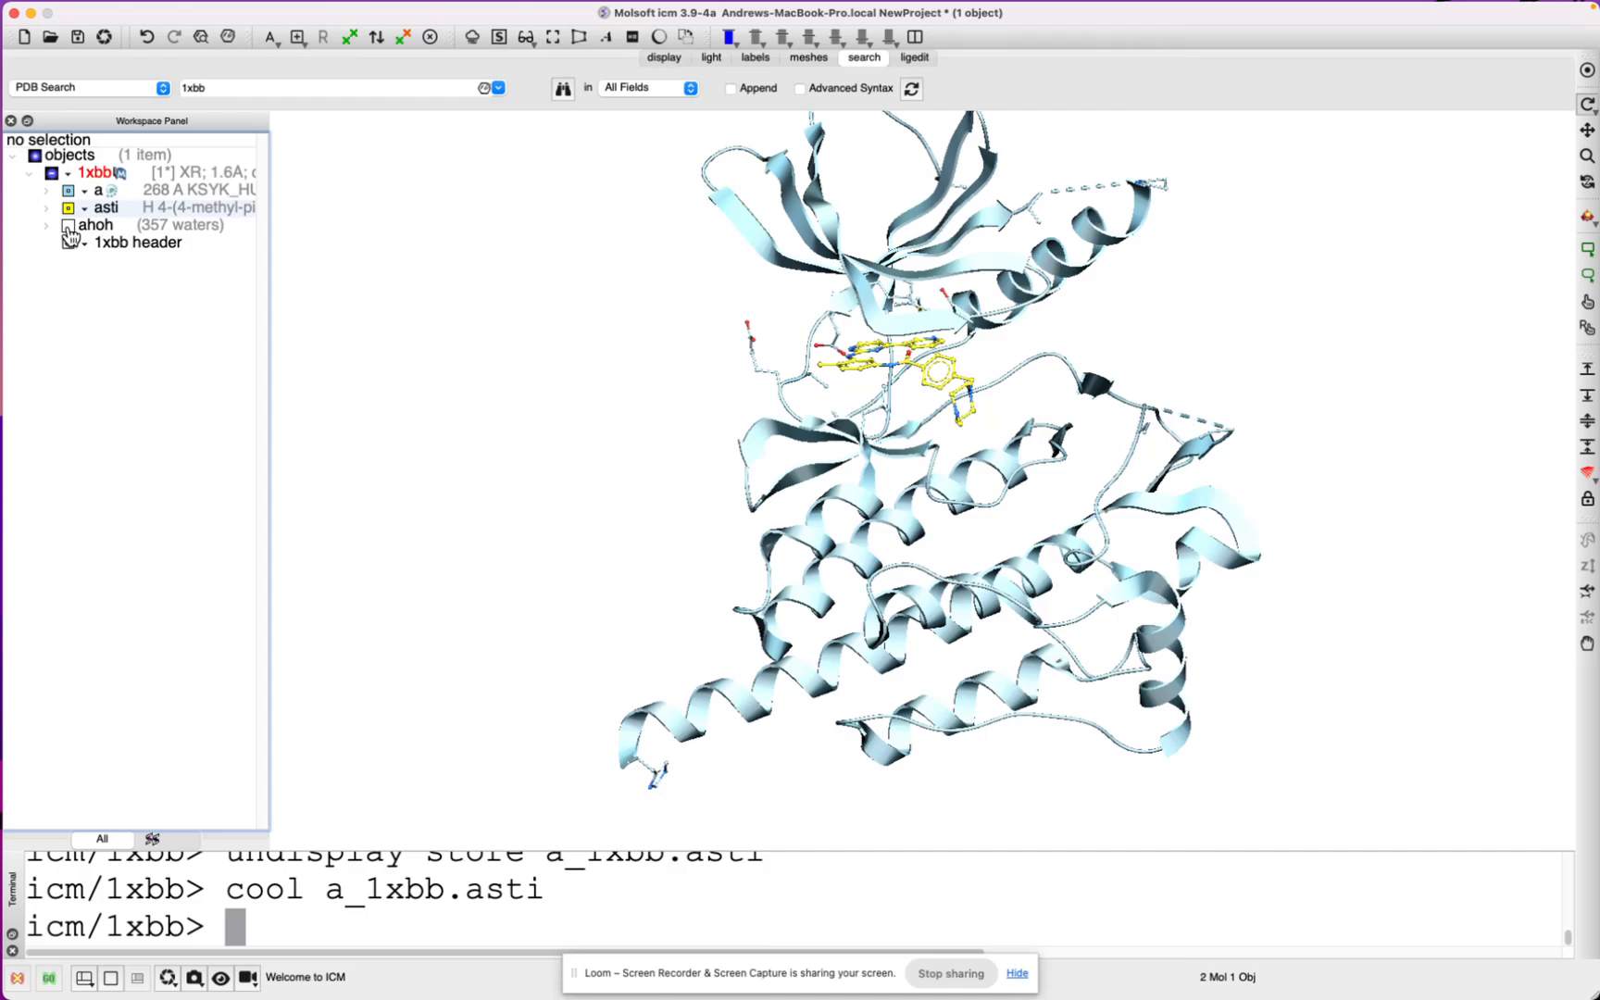
click(69, 227)
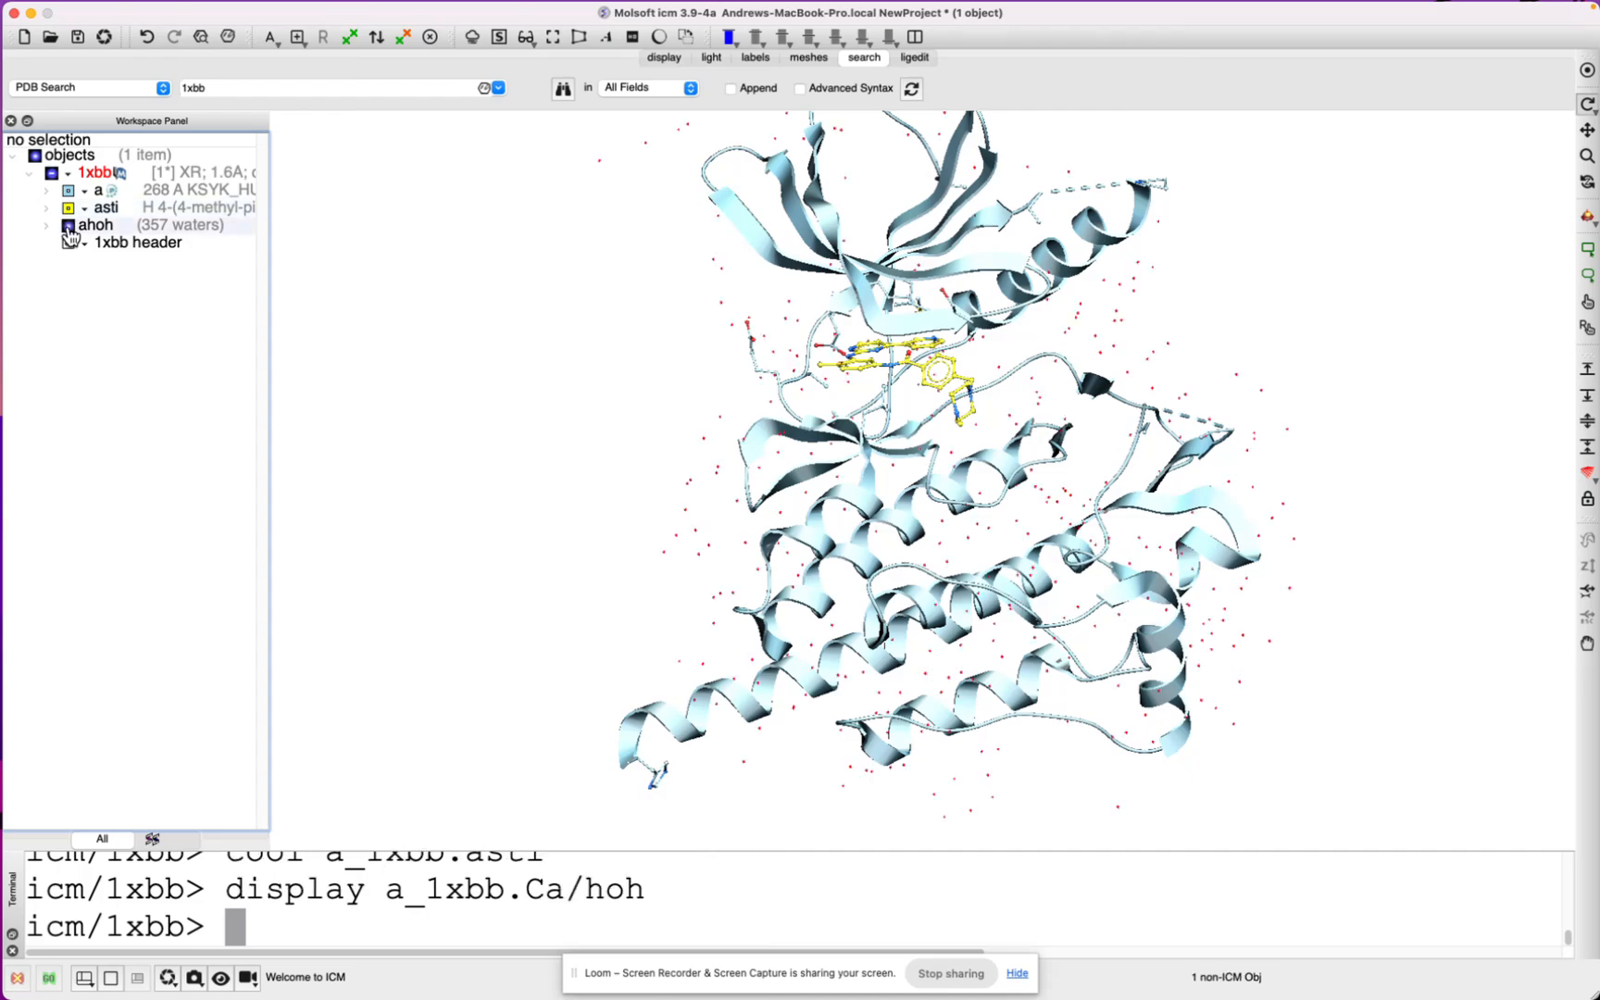
click(68, 227)
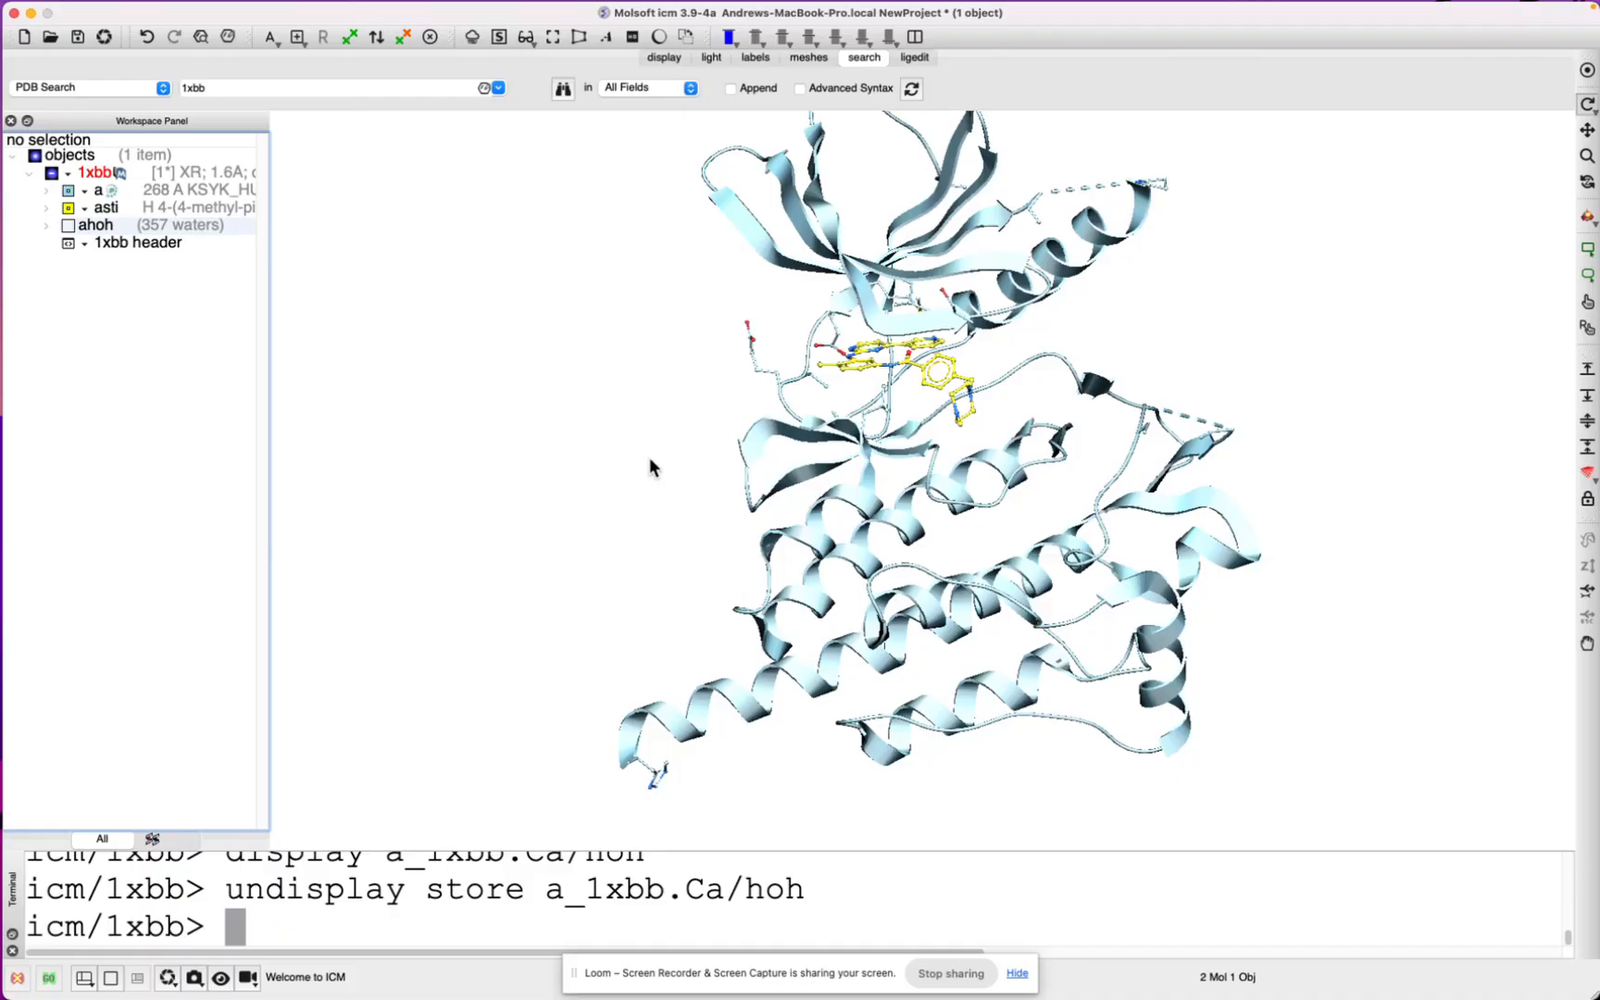
Step: Examine the 1xbb ribbon structure and its bound ligand from slightly different angles and magnifications
mouse_move(649, 456)
mouse_down()
mouse_move(595, 474)
mouse_move(656, 457)
mouse_up()
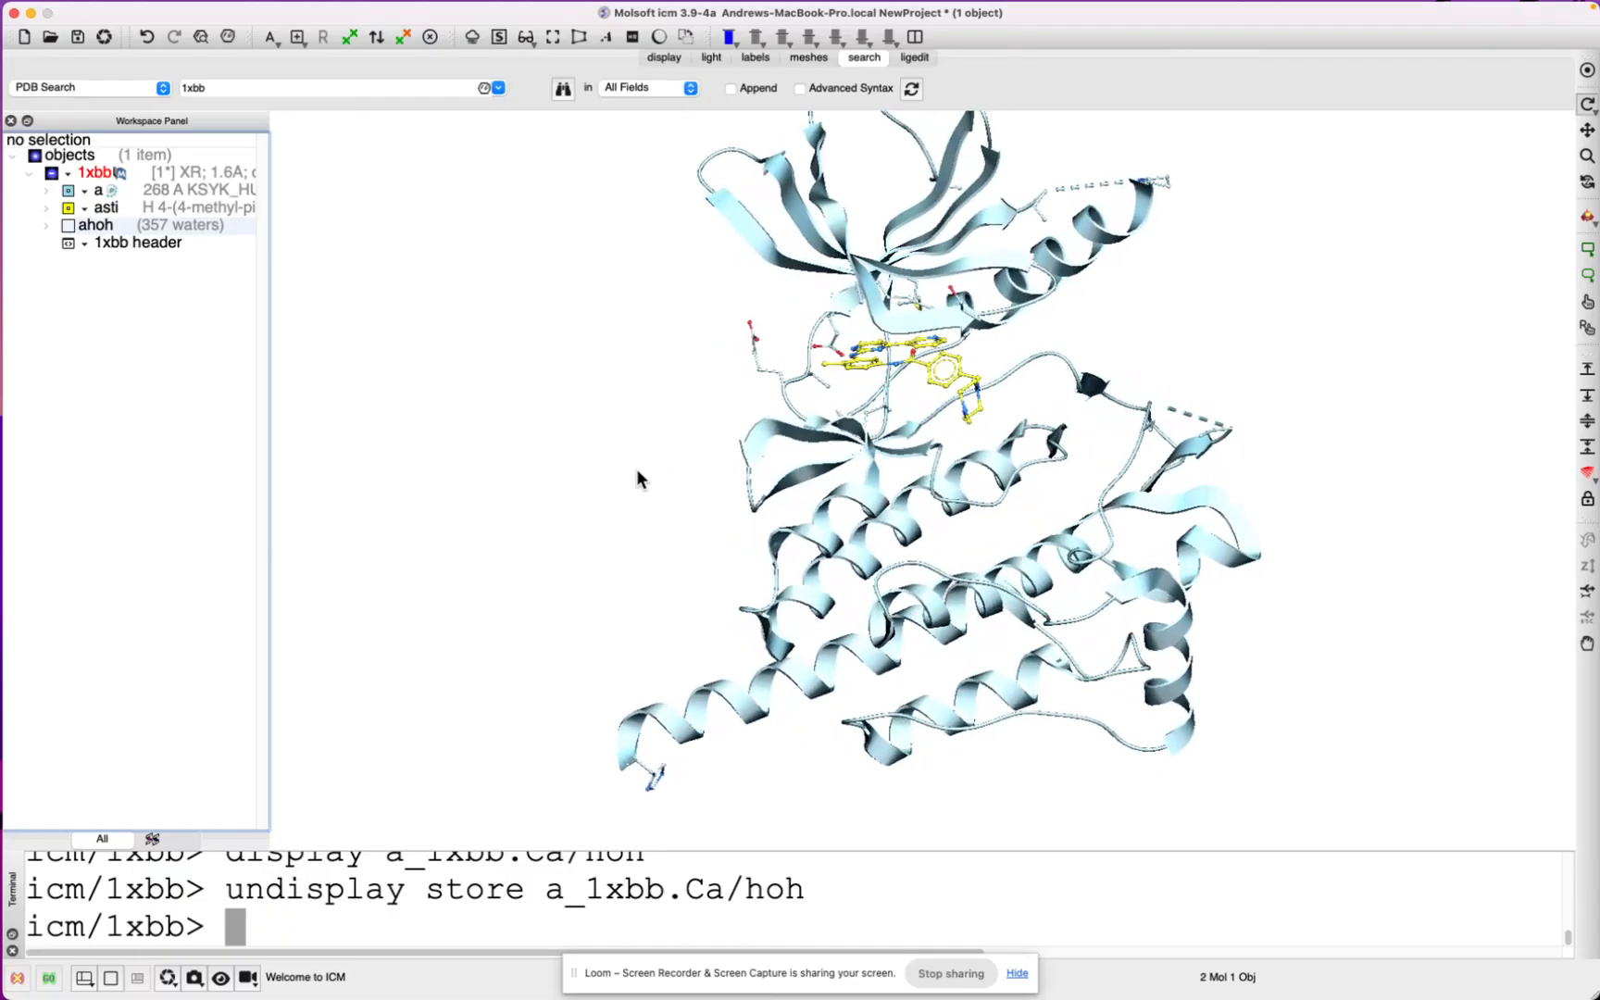
scroll(593, 500, up, 5)
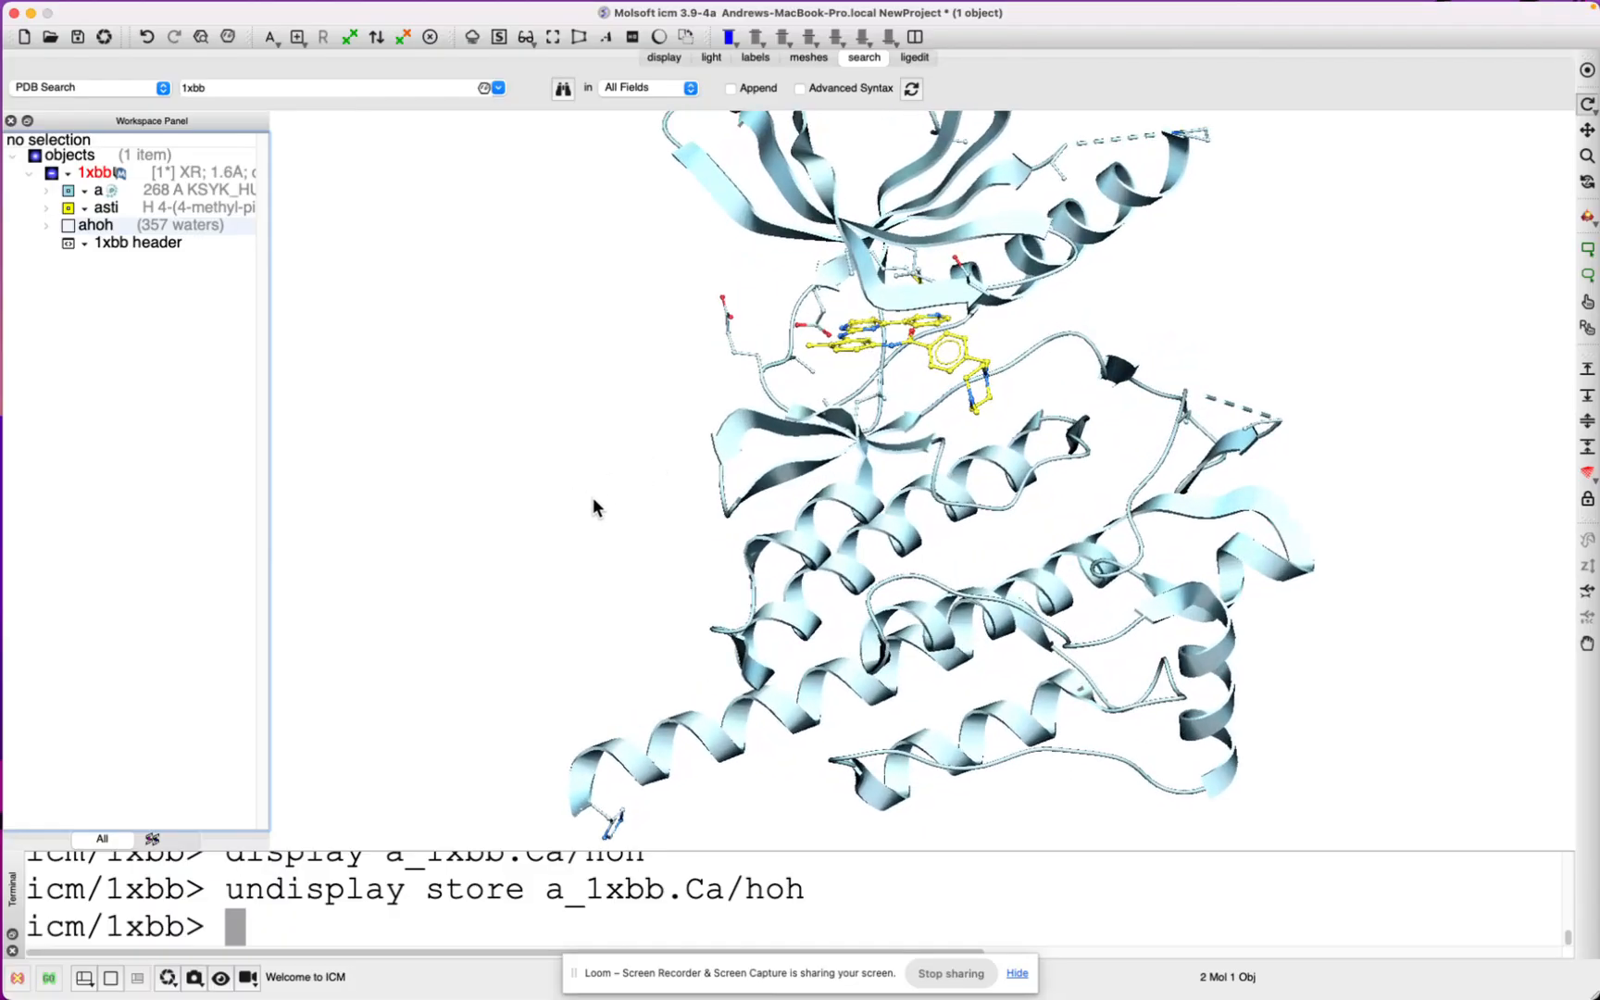
scroll(593, 504, down, 3)
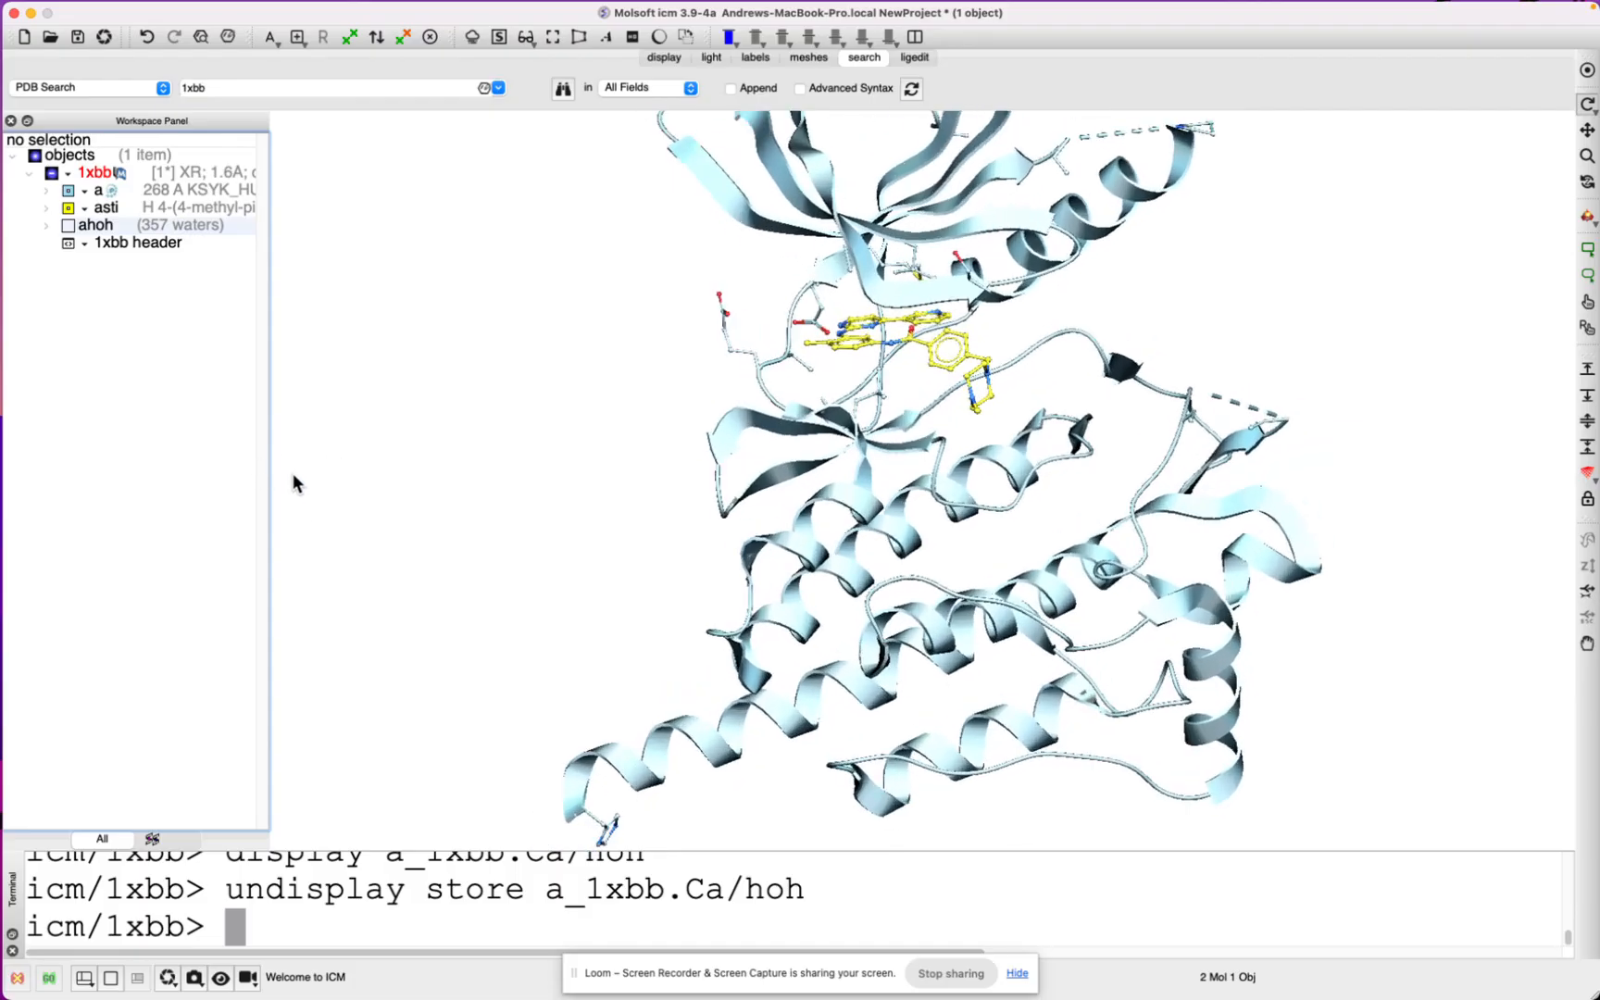
scroll(293, 481, down, 3)
scroll(289, 472, up, 5)
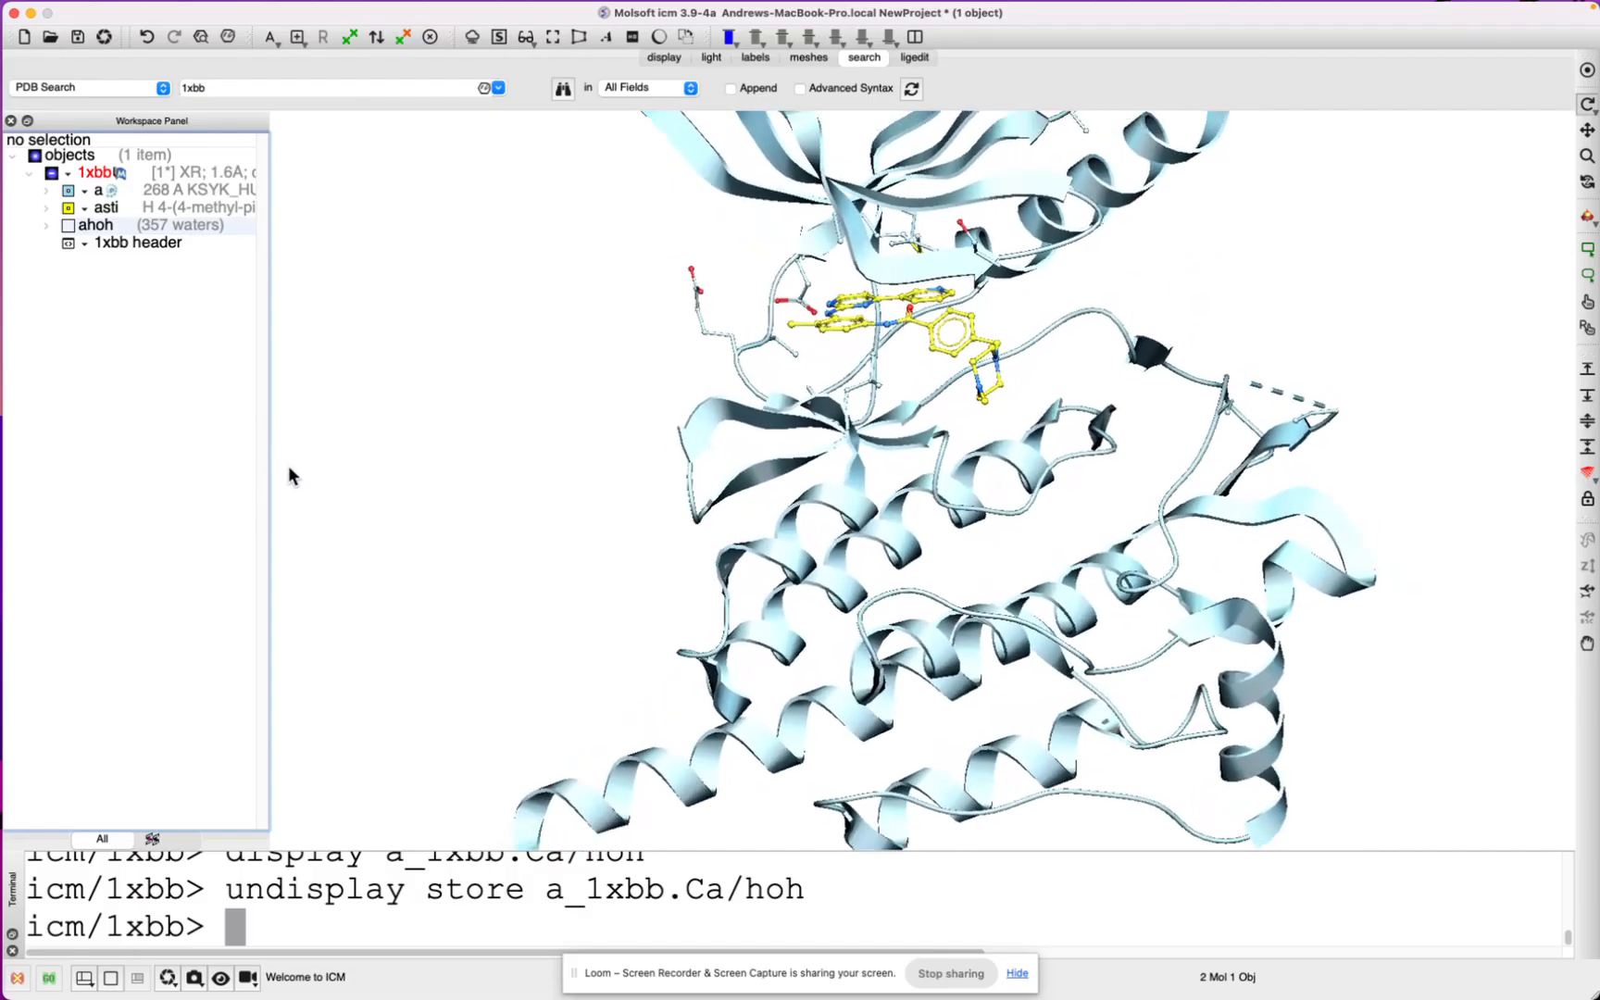
scroll(287, 481, down, 5)
scroll(288, 486, up, 2)
scroll(288, 463, up, 3)
scroll(290, 481, down, 4)
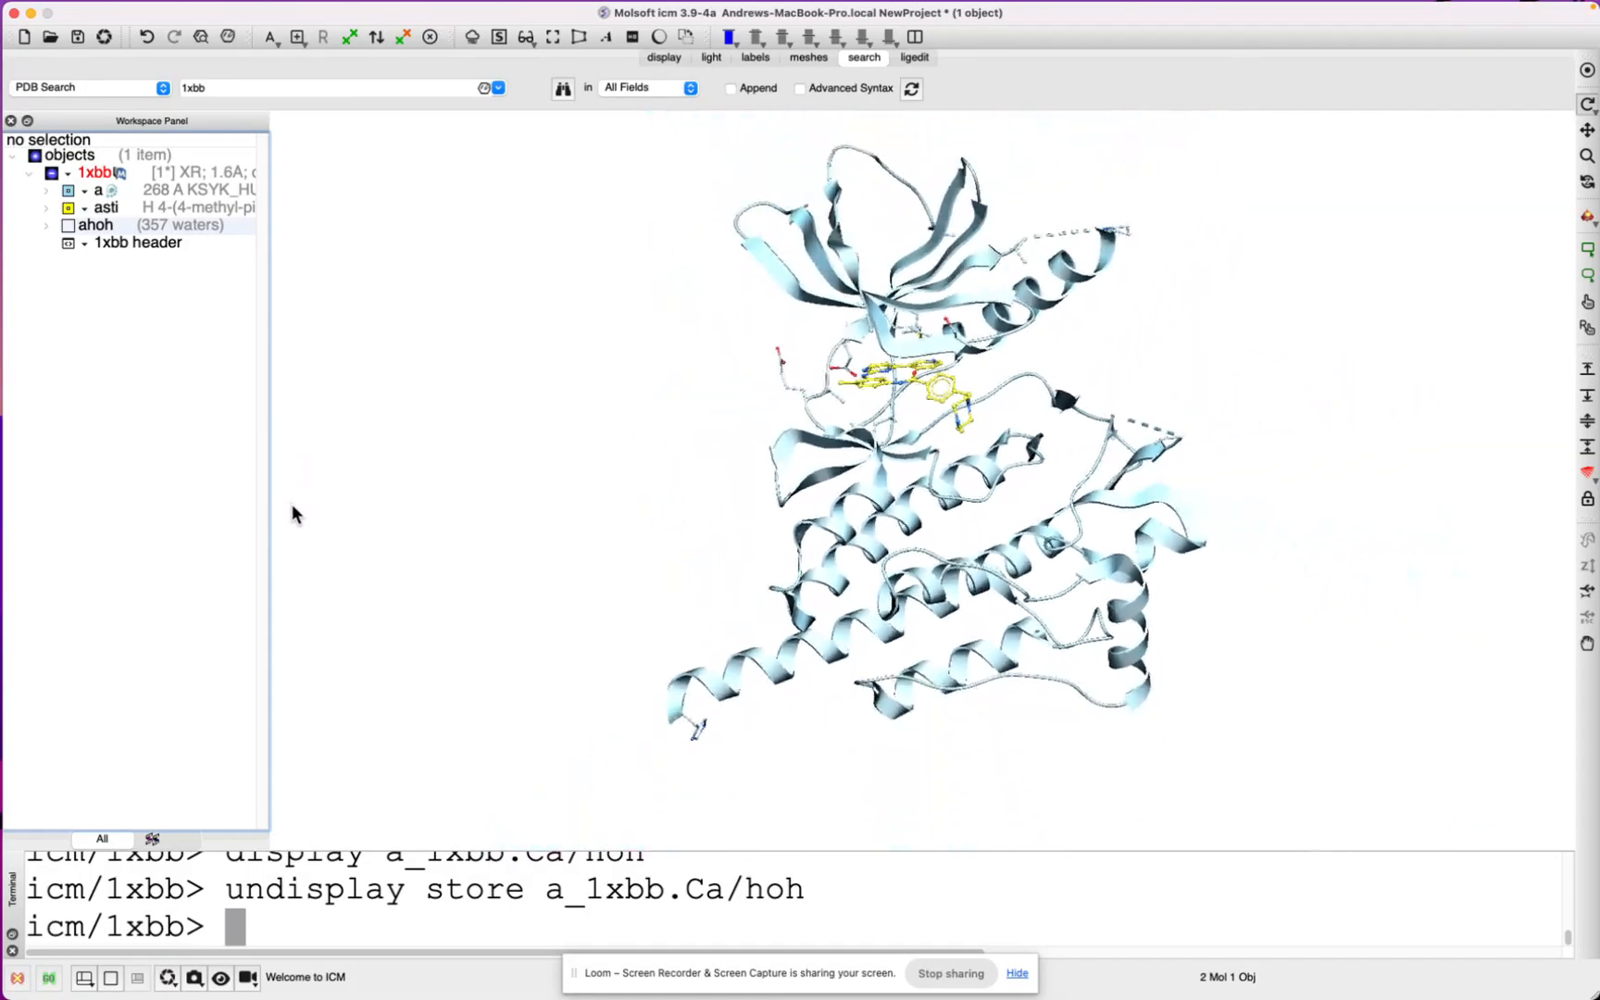
scroll(287, 472, up, 6)
scroll(287, 468, down, 4)
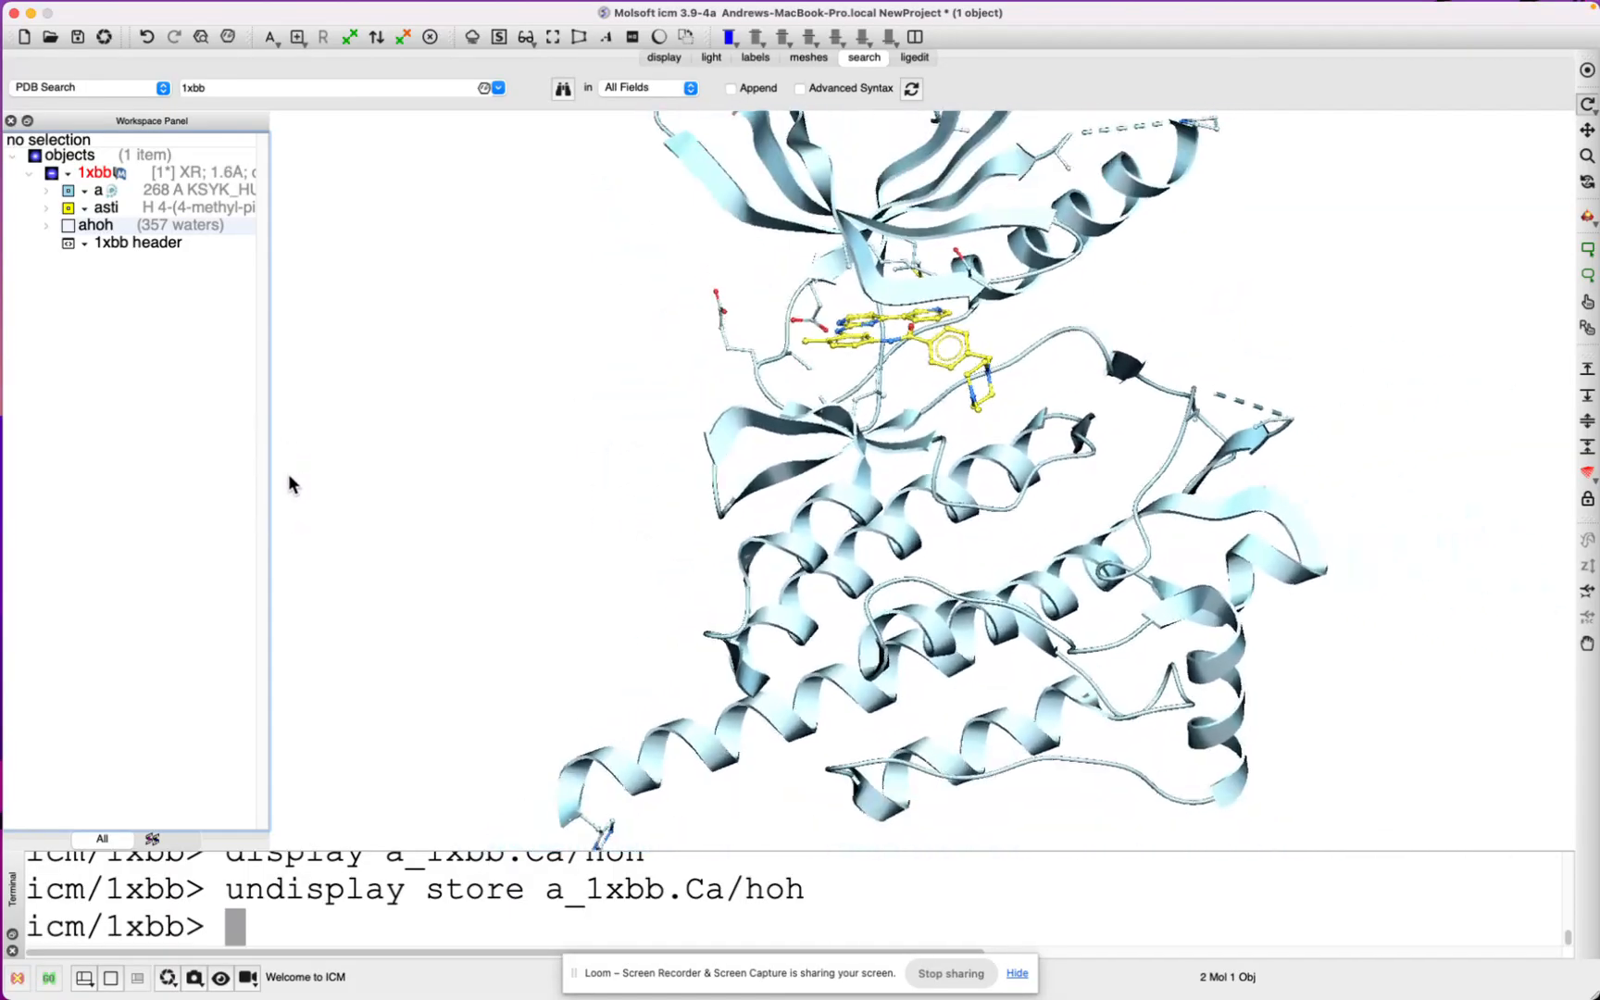
scroll(288, 481, down, 2)
scroll(291, 482, up, 3)
scroll(292, 486, down, 3)
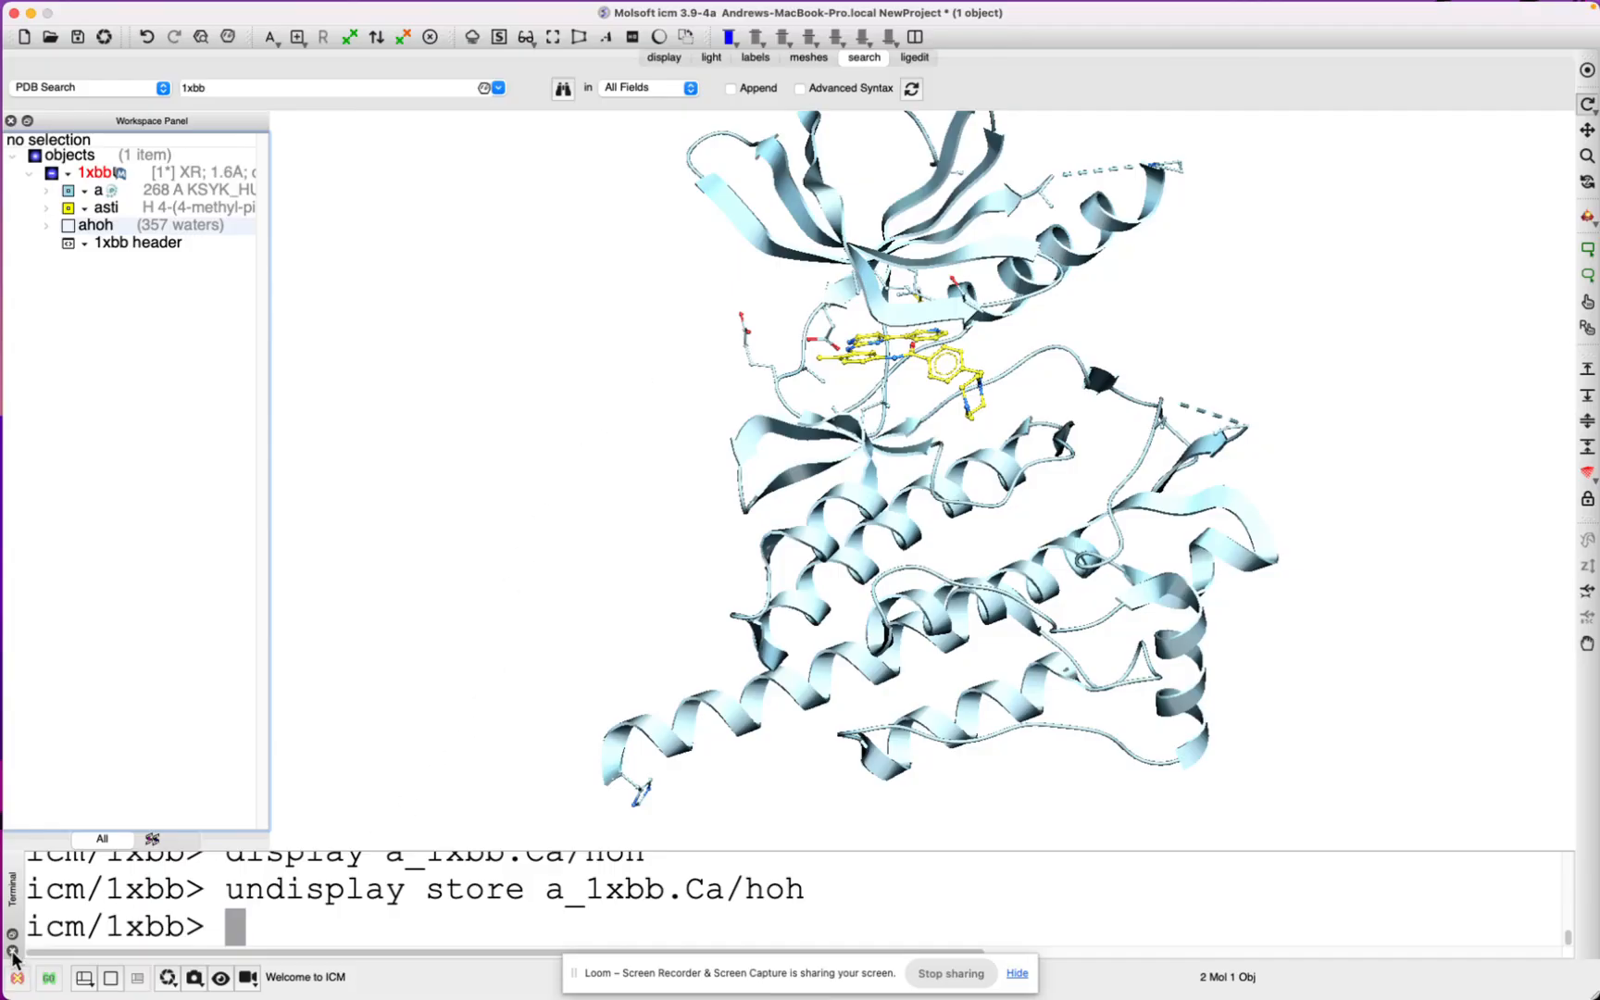
Step: Close the terminal to enlarge the 3D view
click(194, 914)
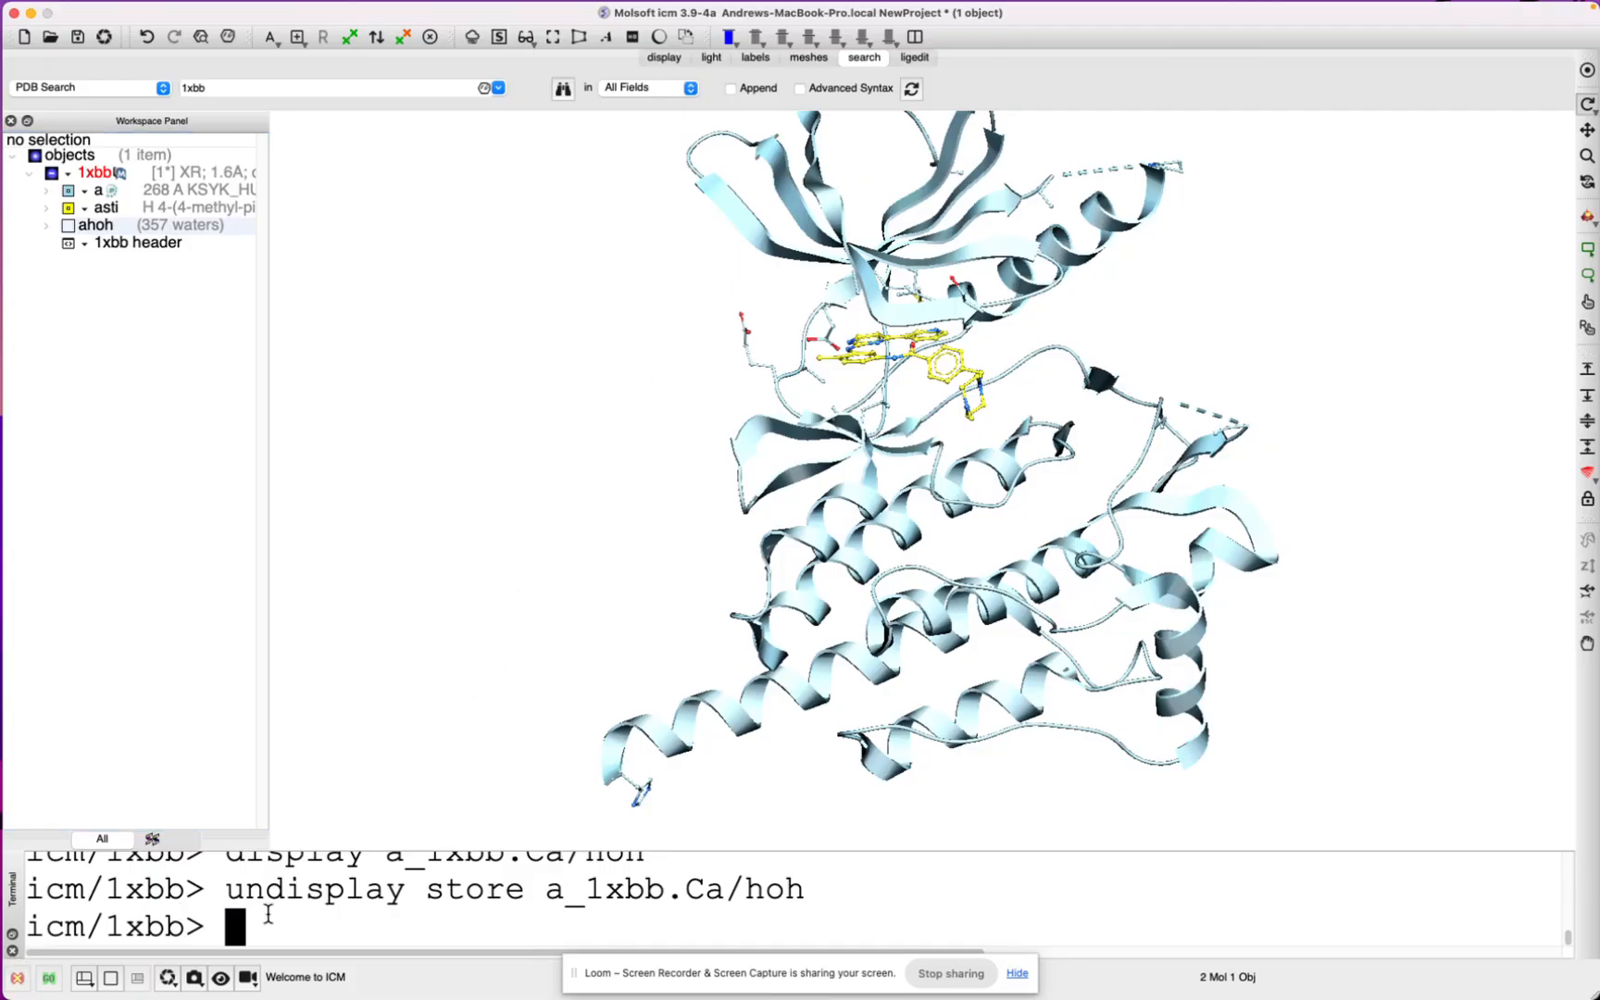
click(12, 951)
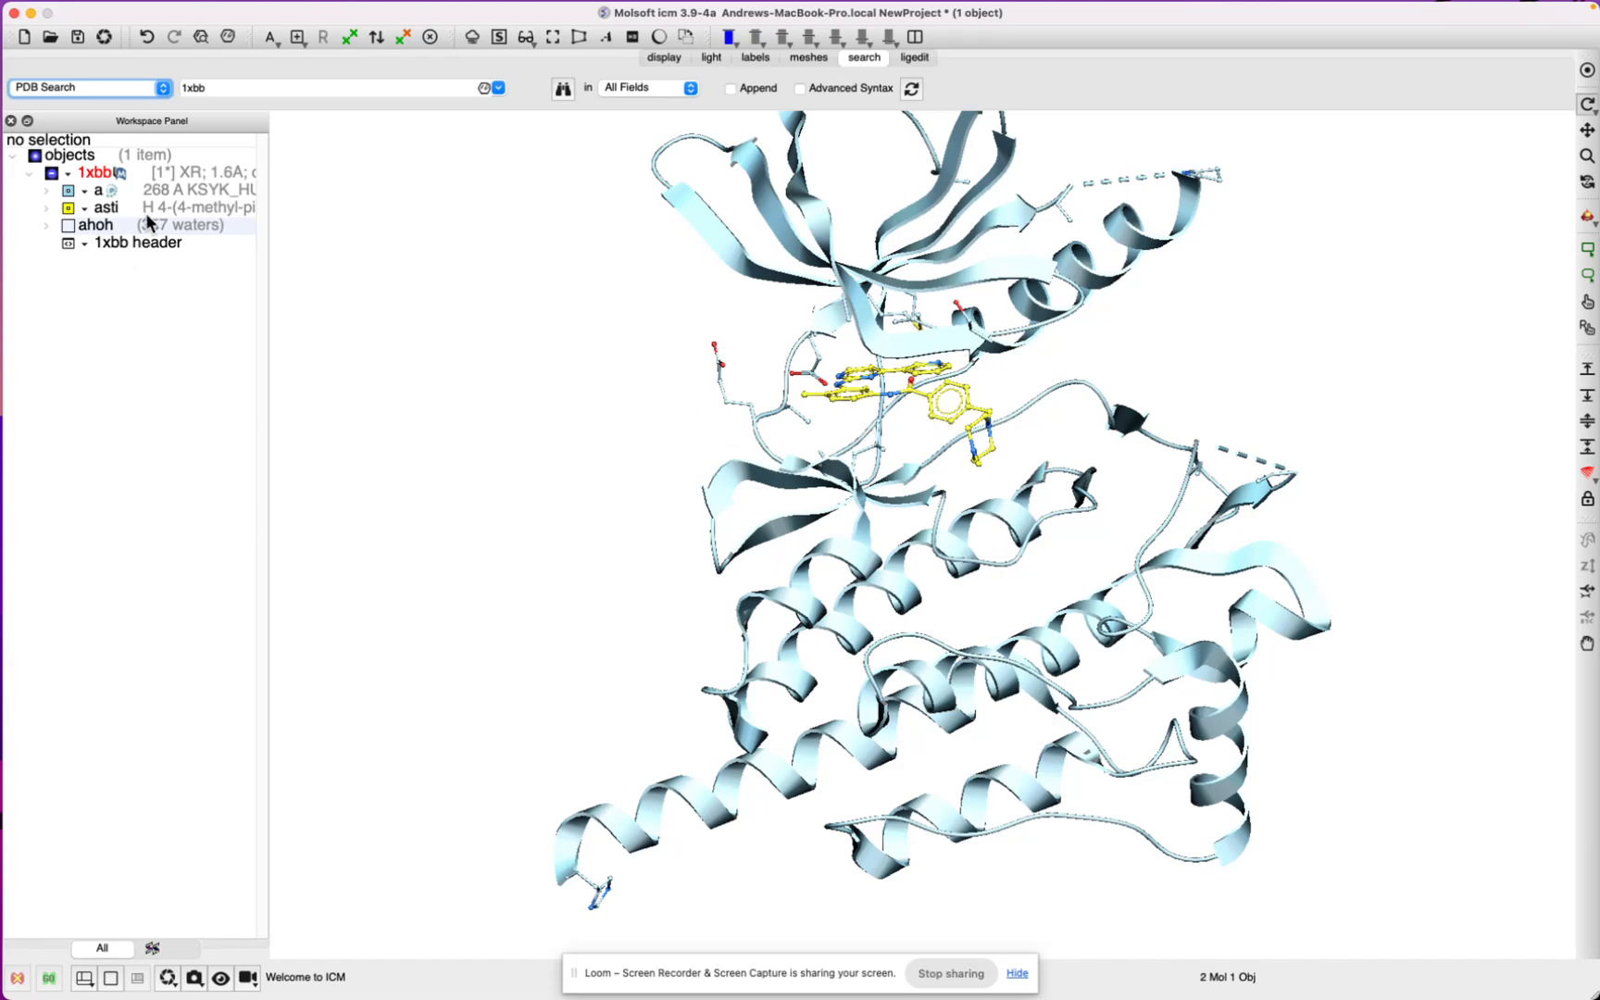
Step: Pick part of the ligand's ring in the 3D view, then clear the selection
click(970, 404)
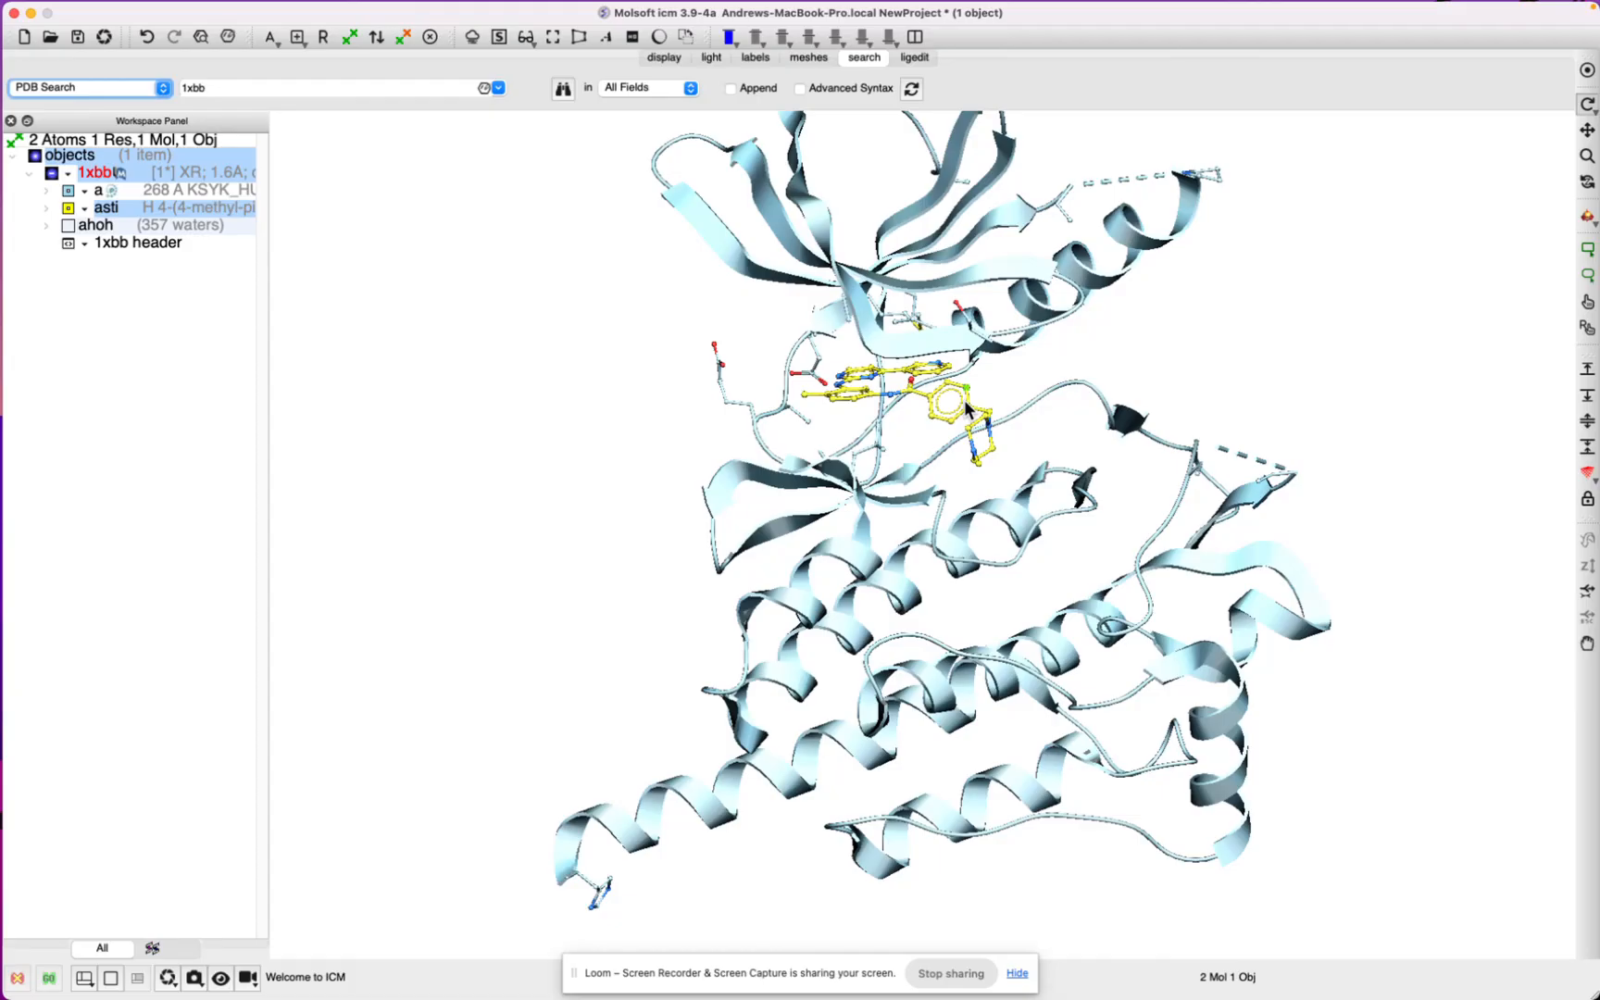
key(m)
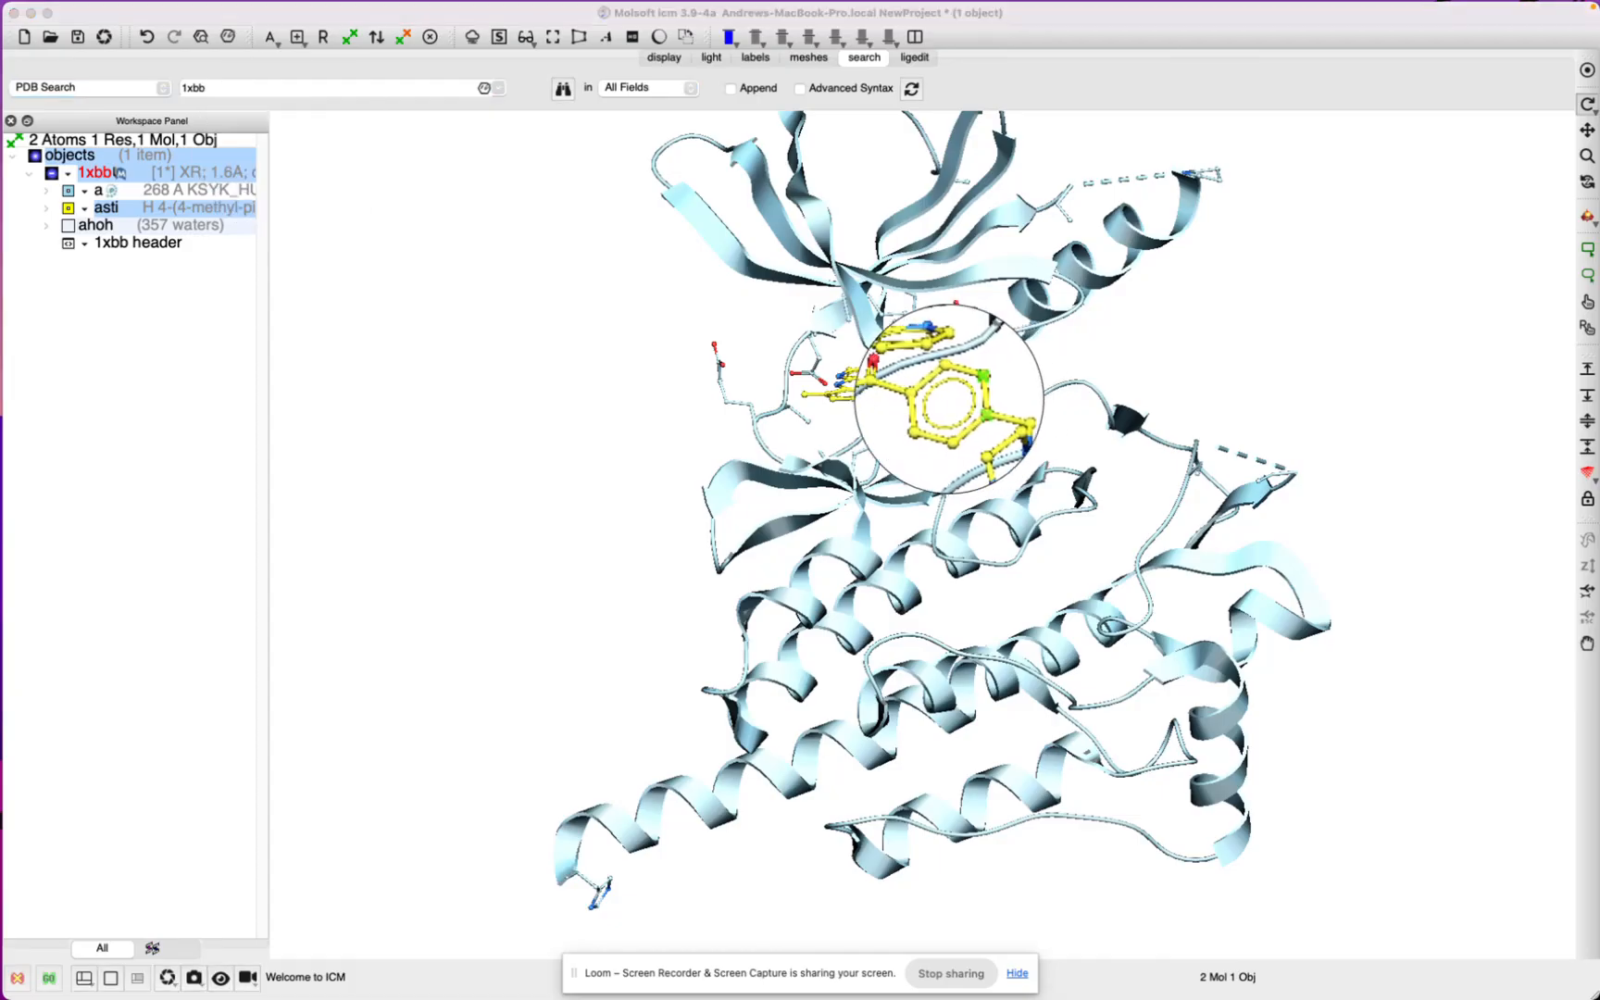
click(1008, 381)
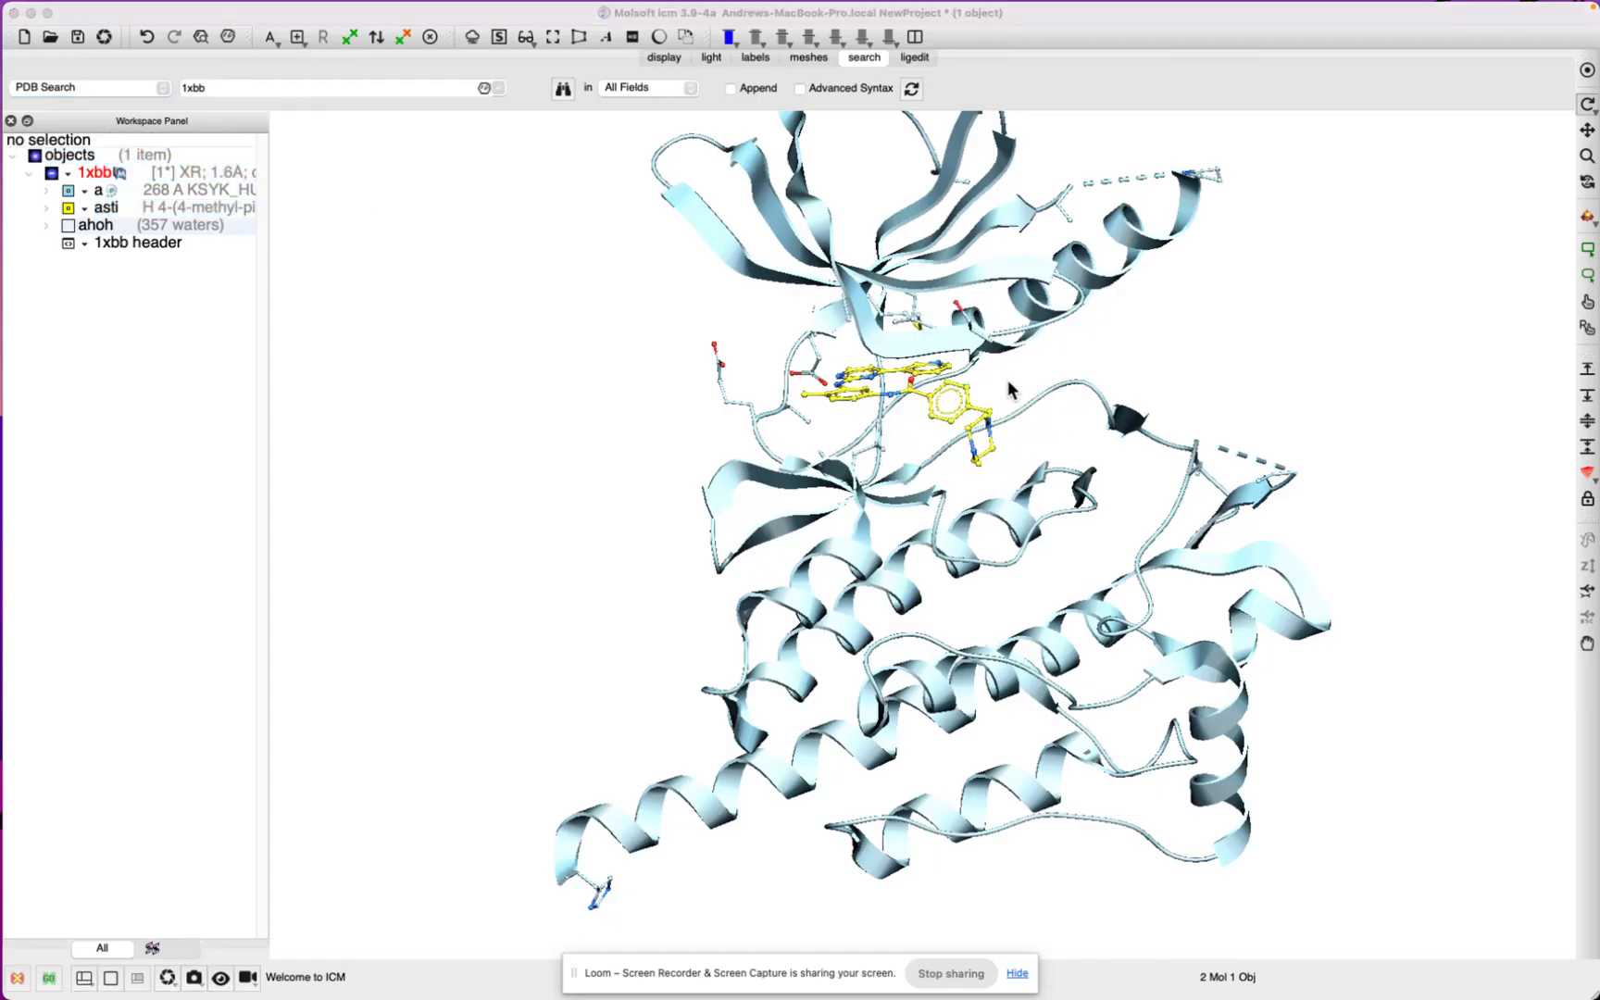
Step: Select the ligand's phenyl and piperazine end with a rectangular selection, inspect the marked atoms, and clear the selection
click(1587, 249)
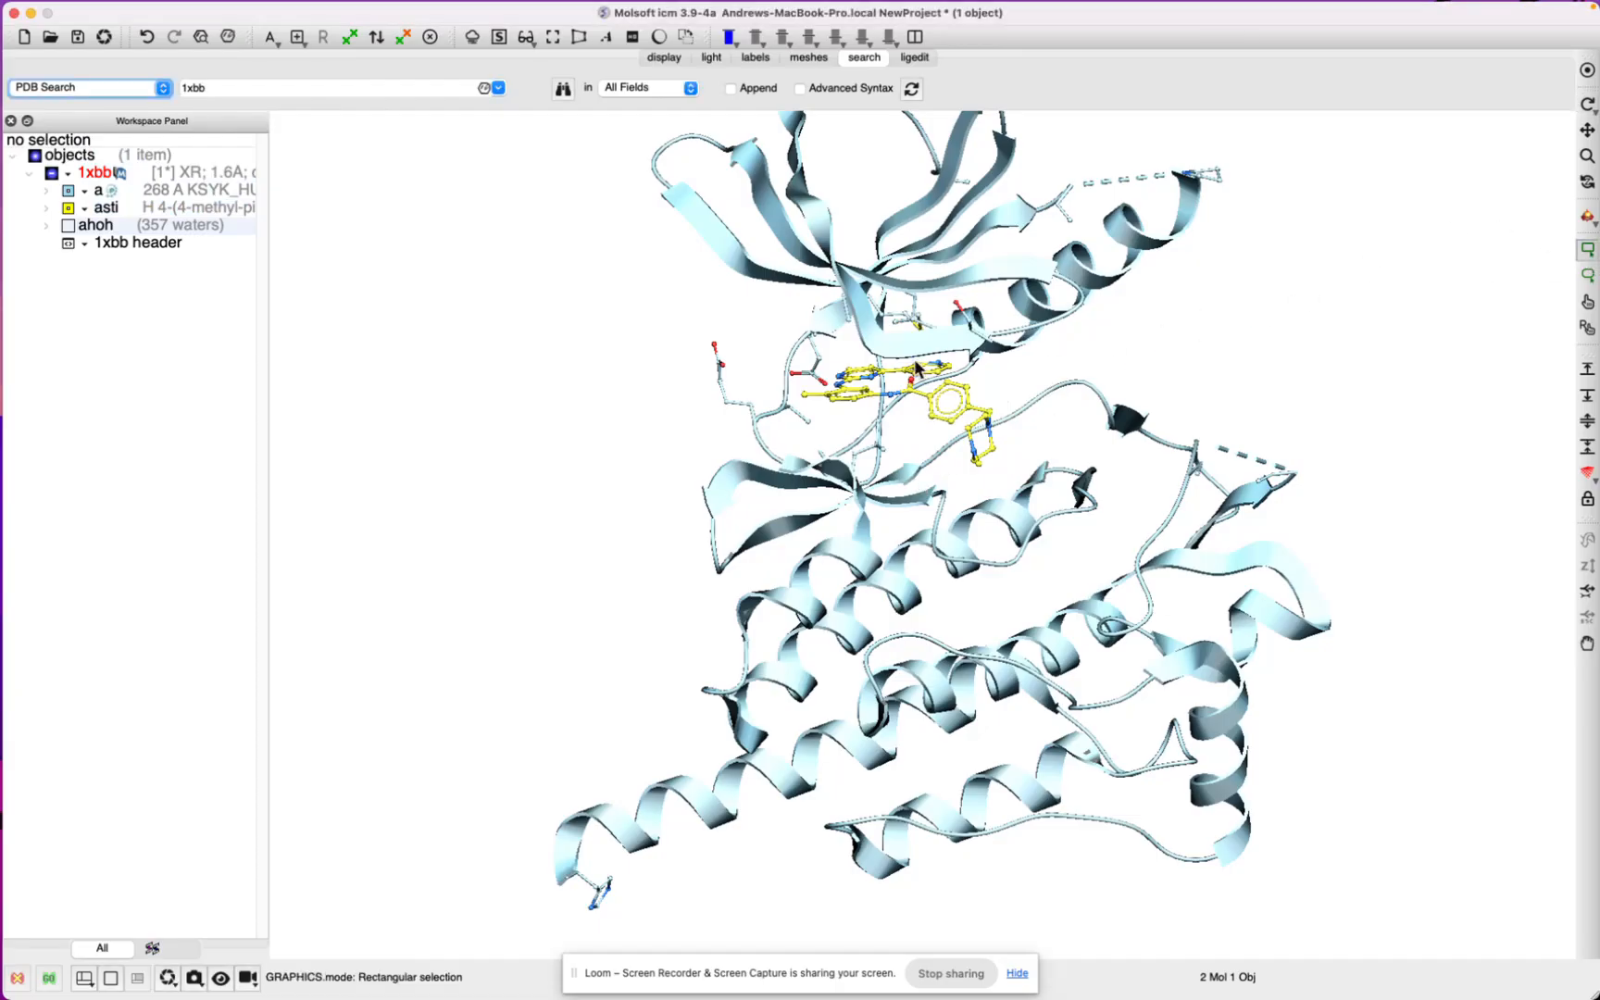
drag(924, 360, 1052, 469)
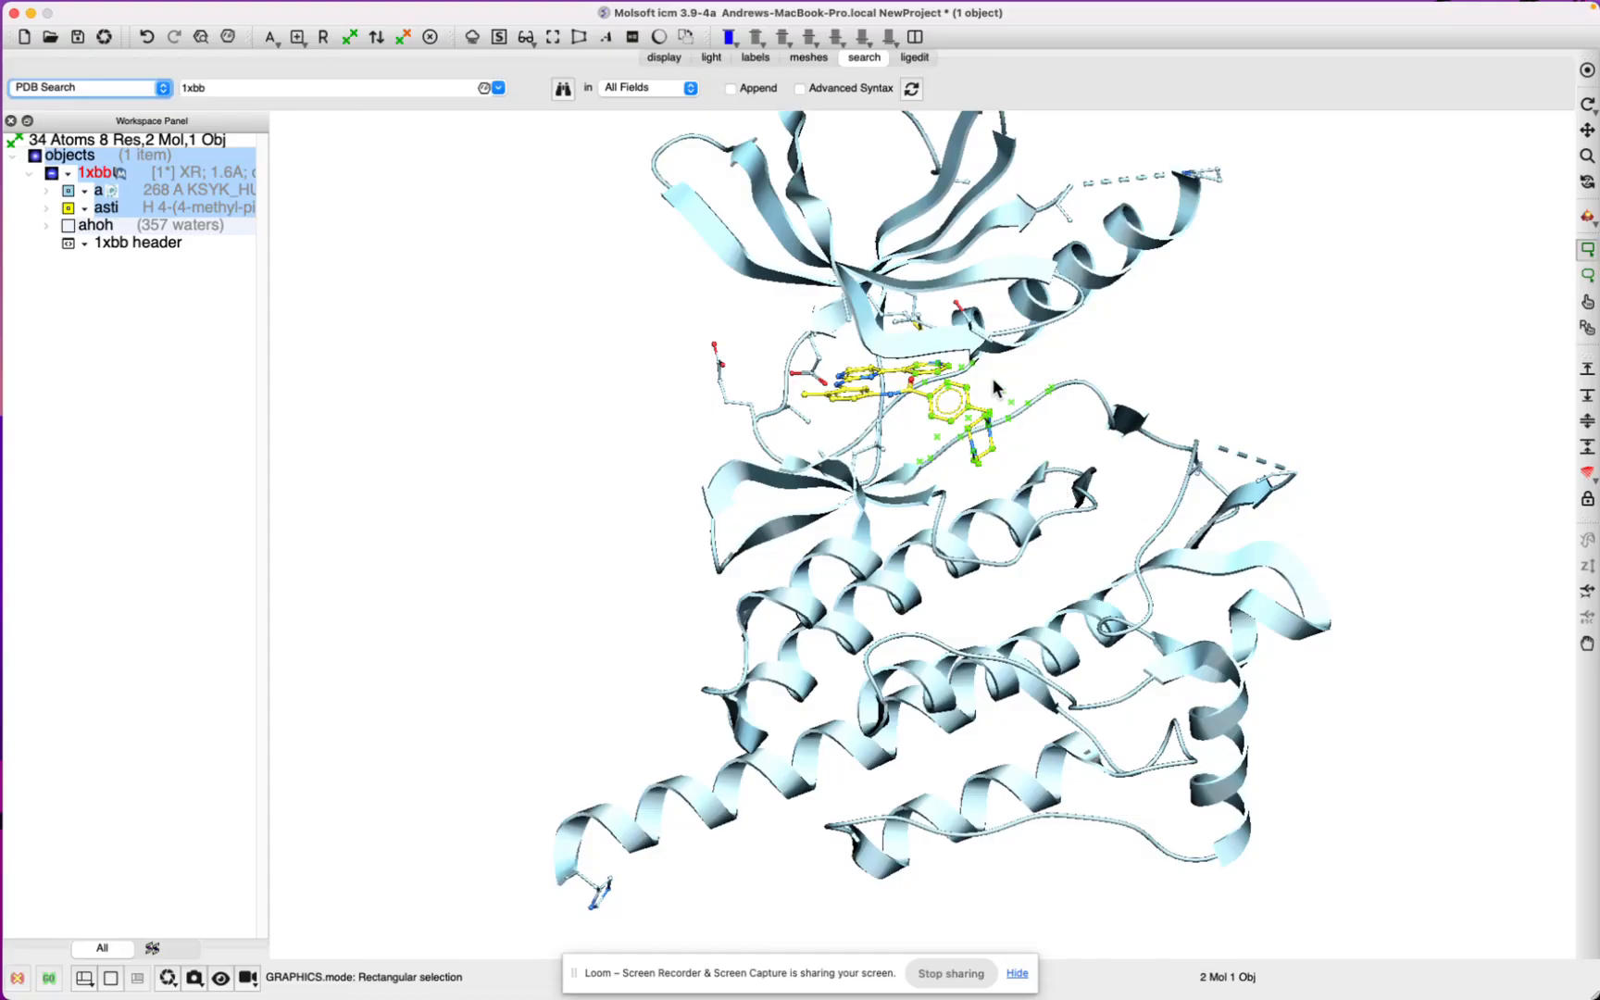
scroll(978, 398, up, 5)
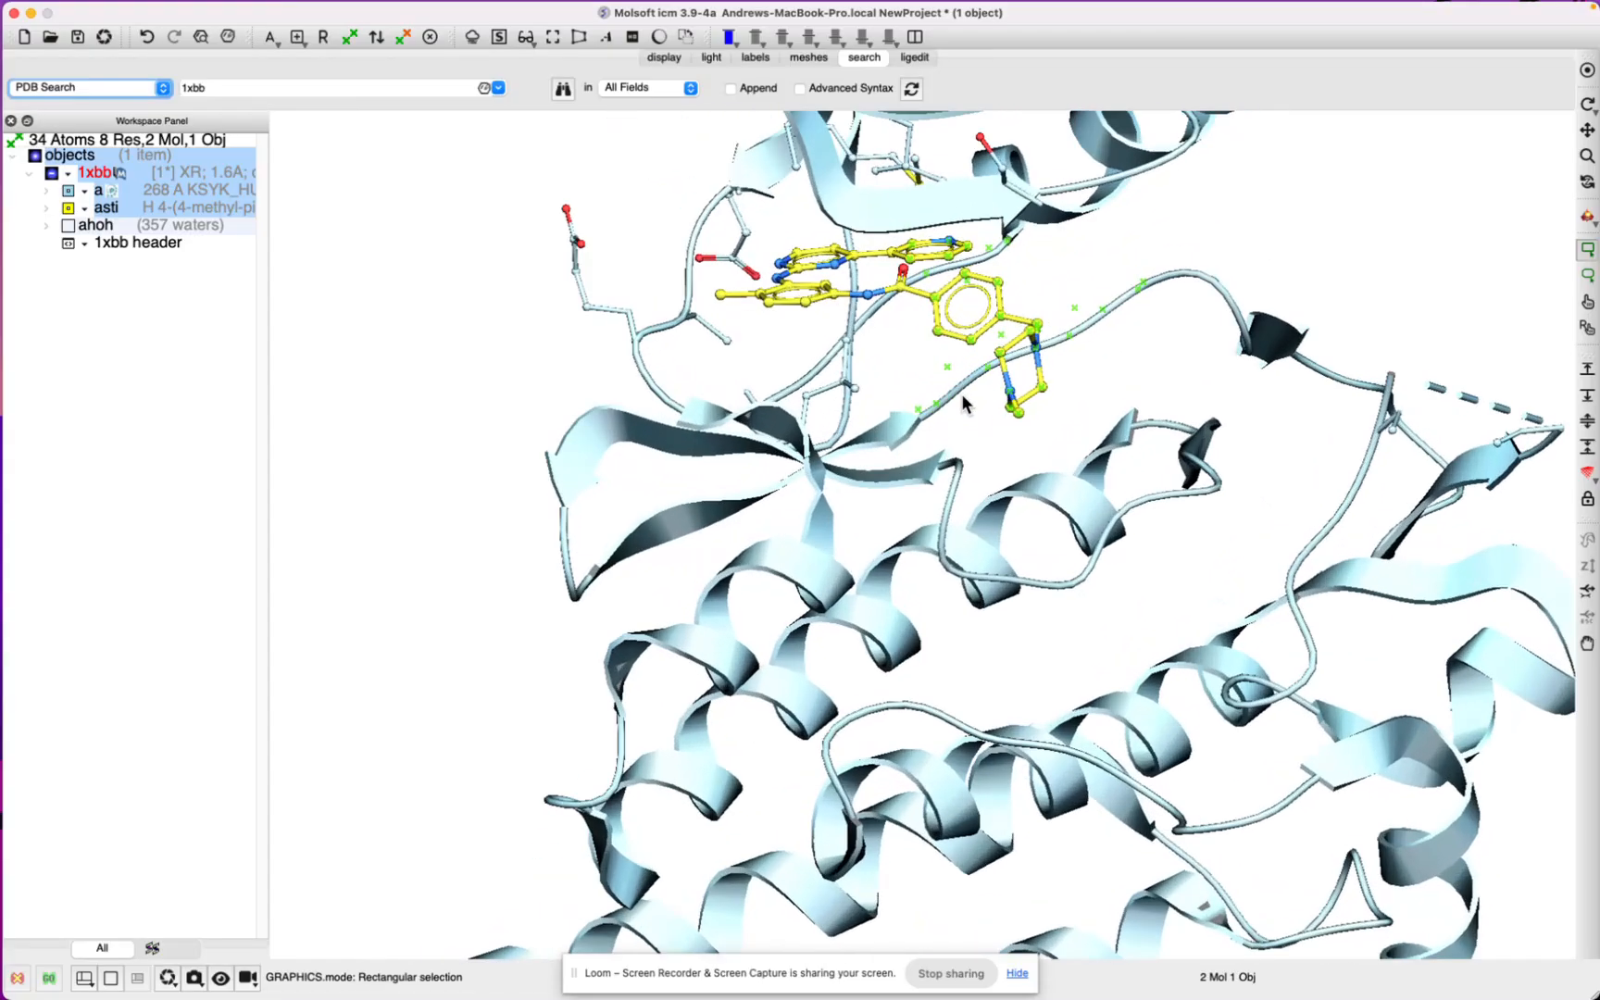
middle_drag(932, 439, 880, 513)
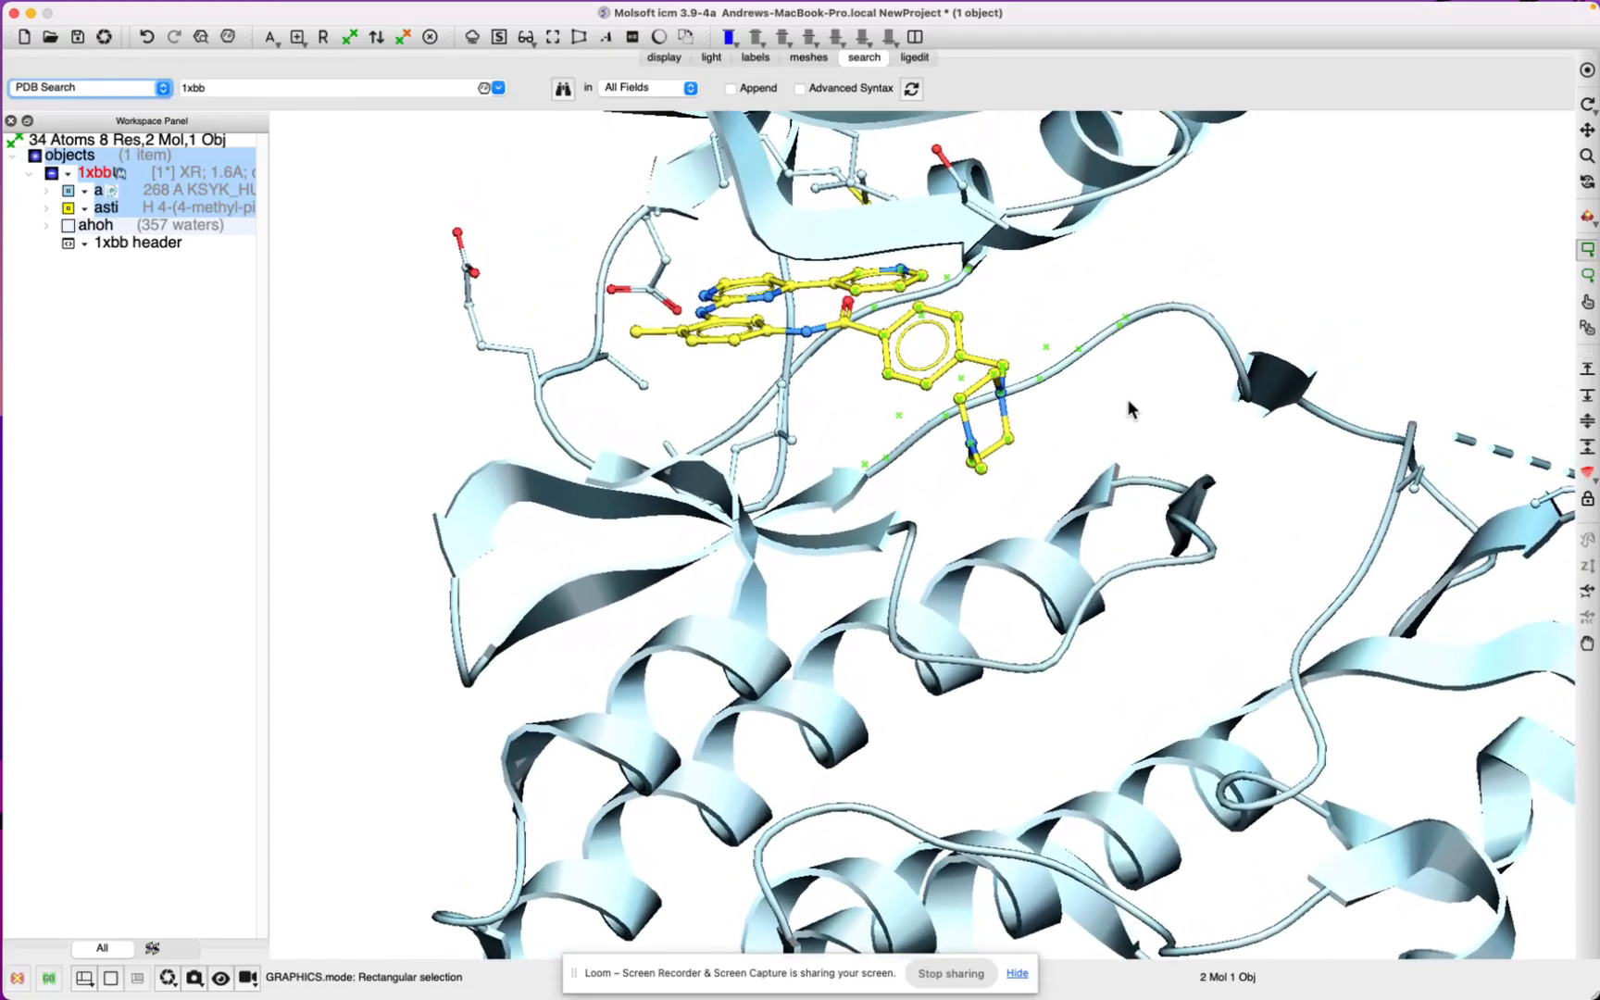
click(1146, 425)
scroll(1066, 352, down, 4)
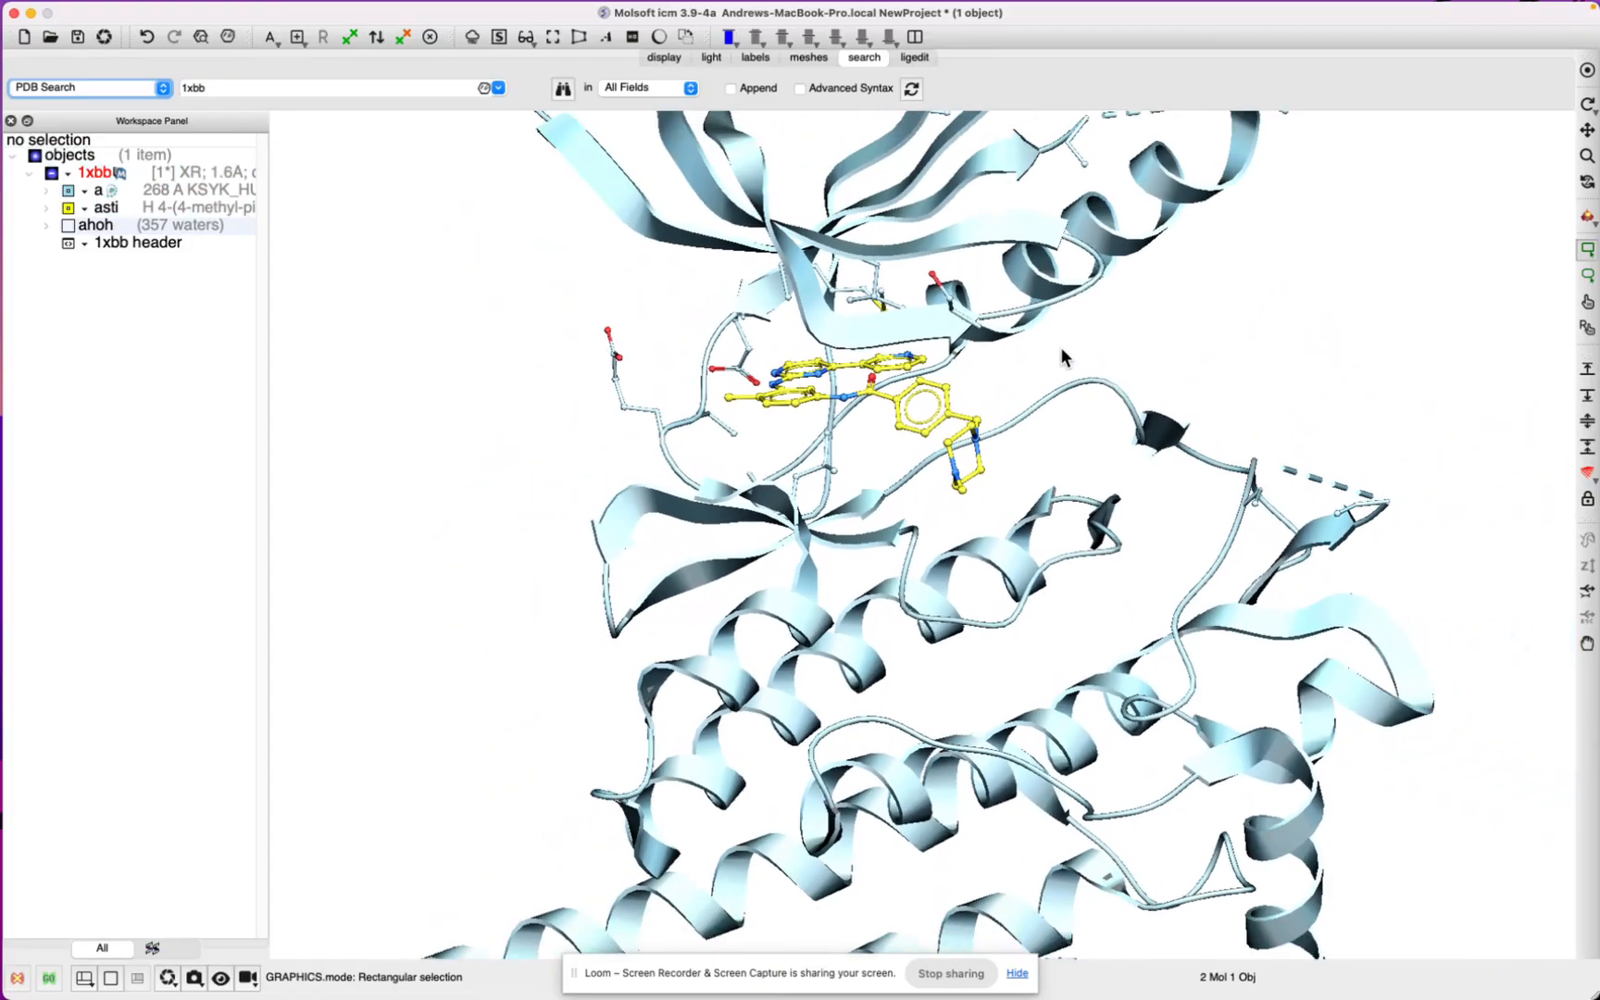
scroll(1064, 357, down, 3)
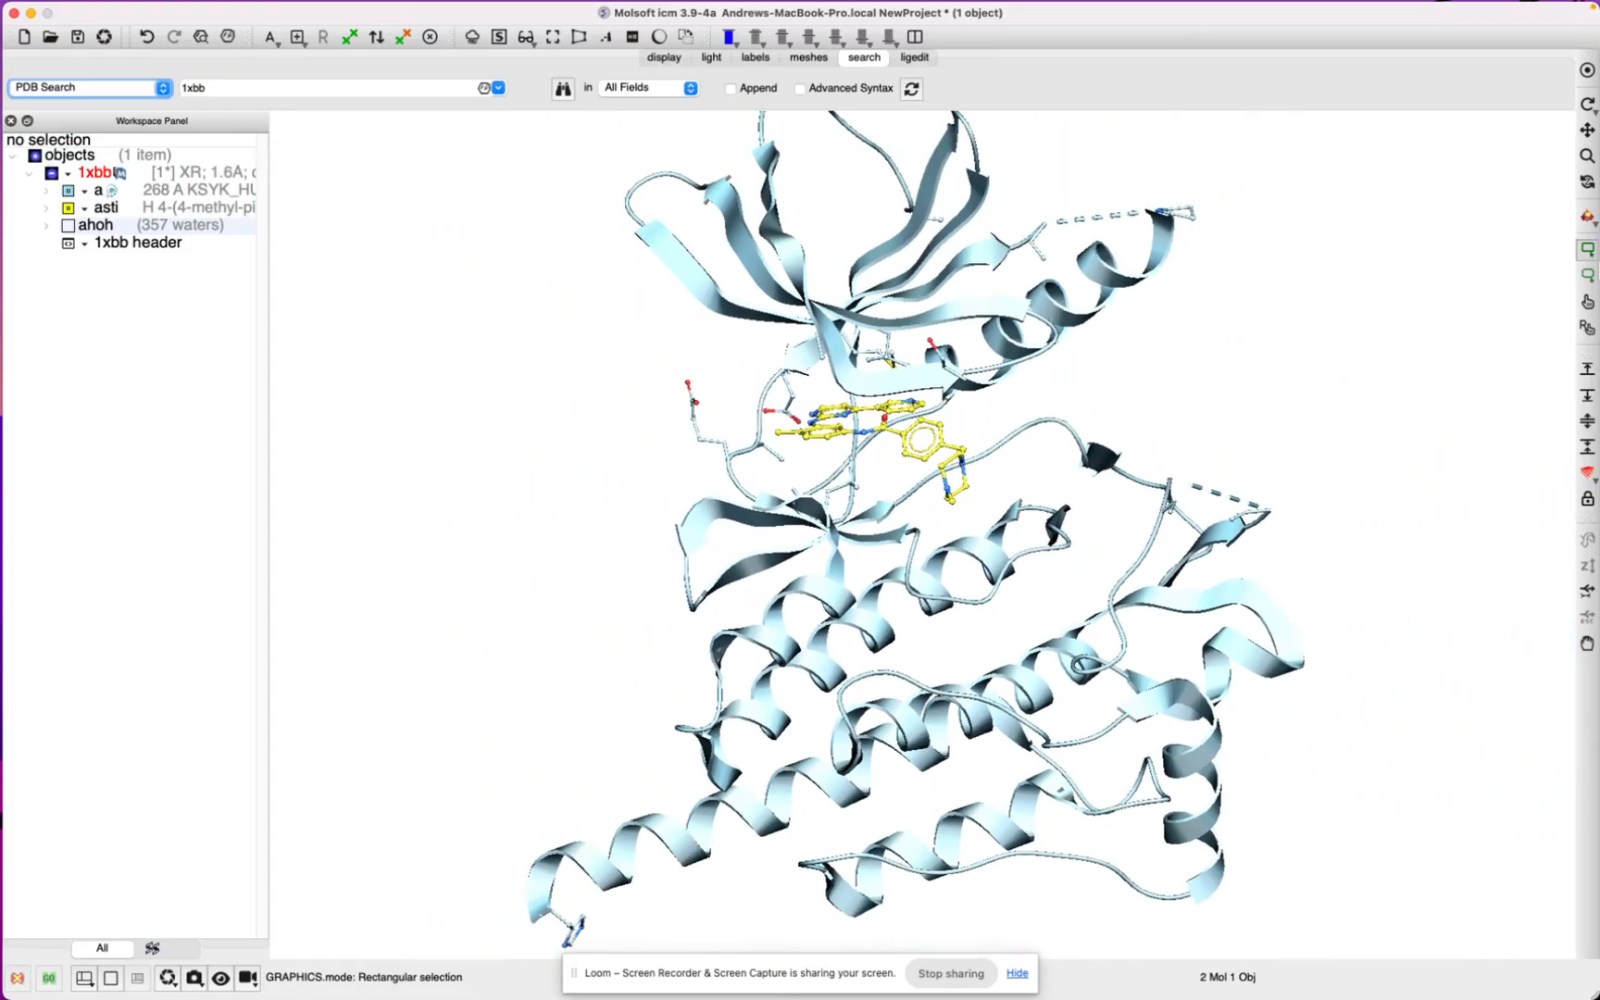
Step: Select the helix and strand region above the ligand with the lasso selection, then clear the selection
click(1588, 275)
mouse_move(1130, 357)
mouse_down()
mouse_move(998, 229)
mouse_move(873, 248)
mouse_move(792, 294)
mouse_move(982, 366)
mouse_up()
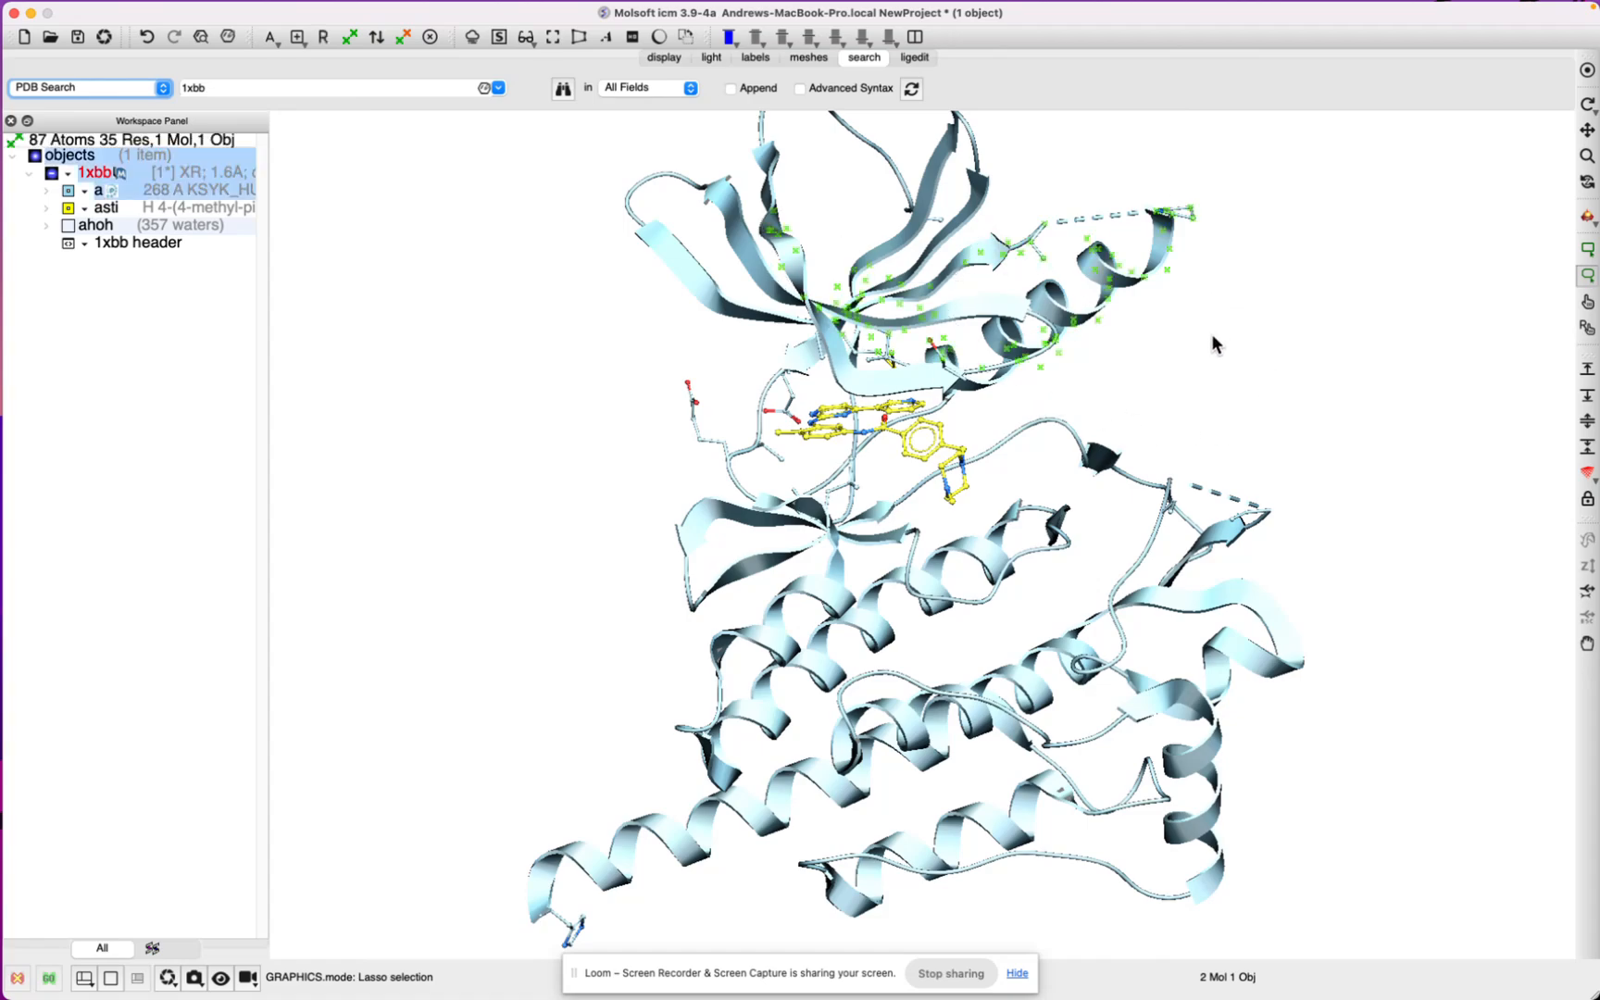
click(1248, 382)
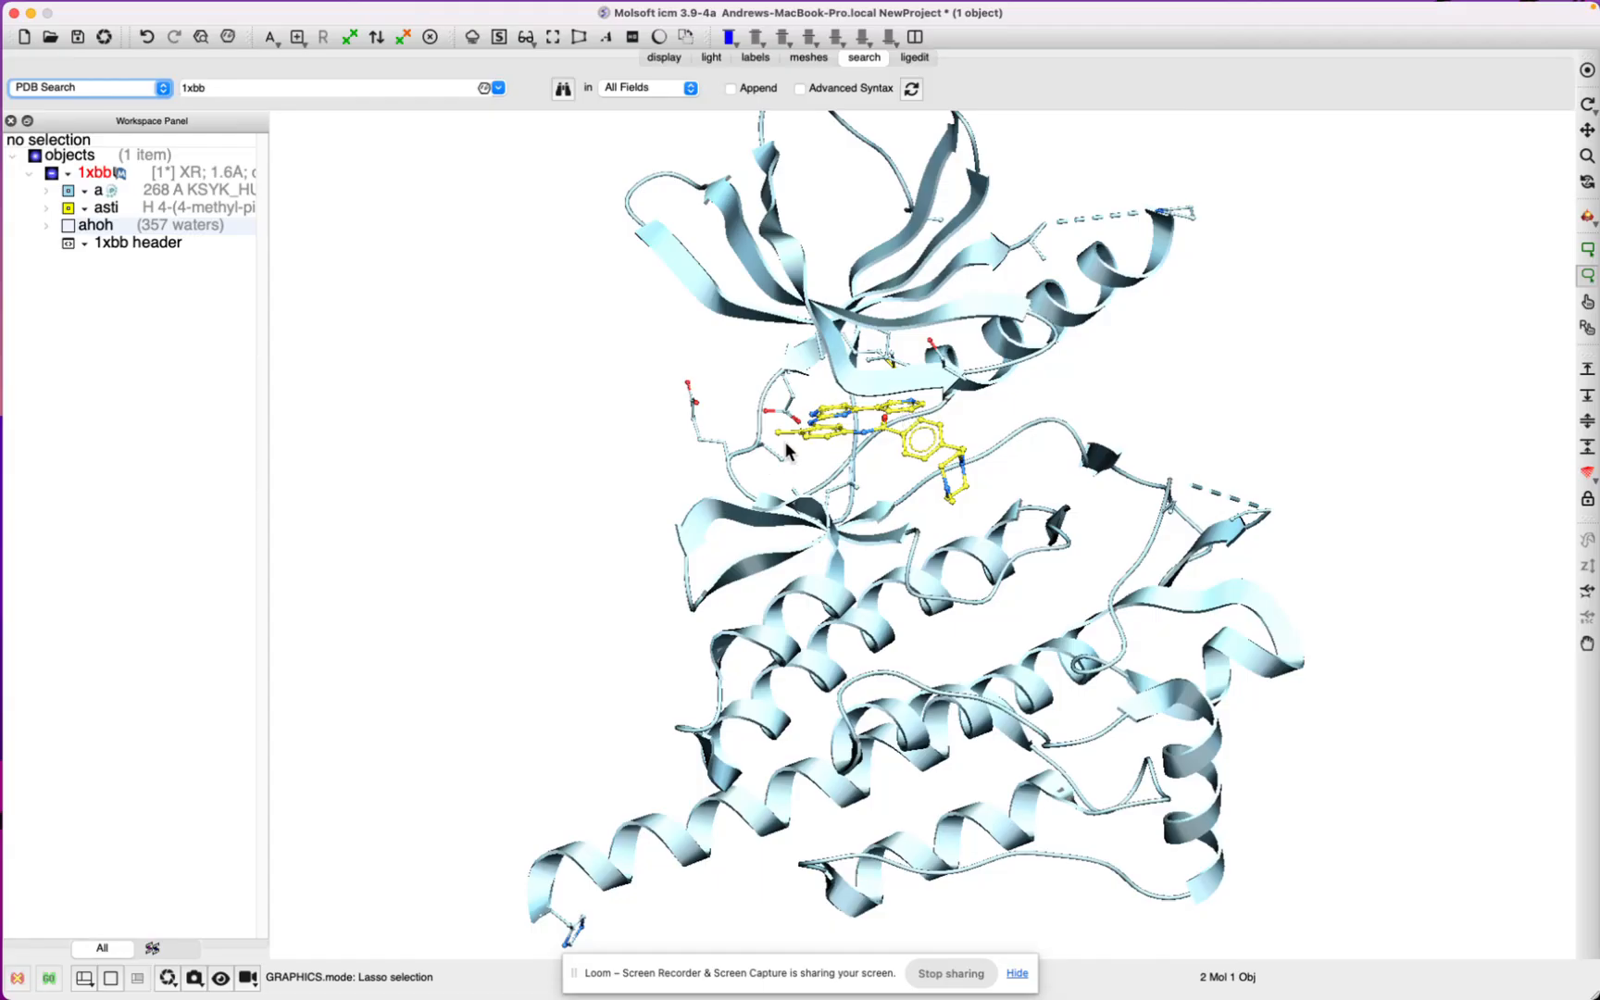
Step: Select the whole ligand asti of the 1xbb object
click(124, 207)
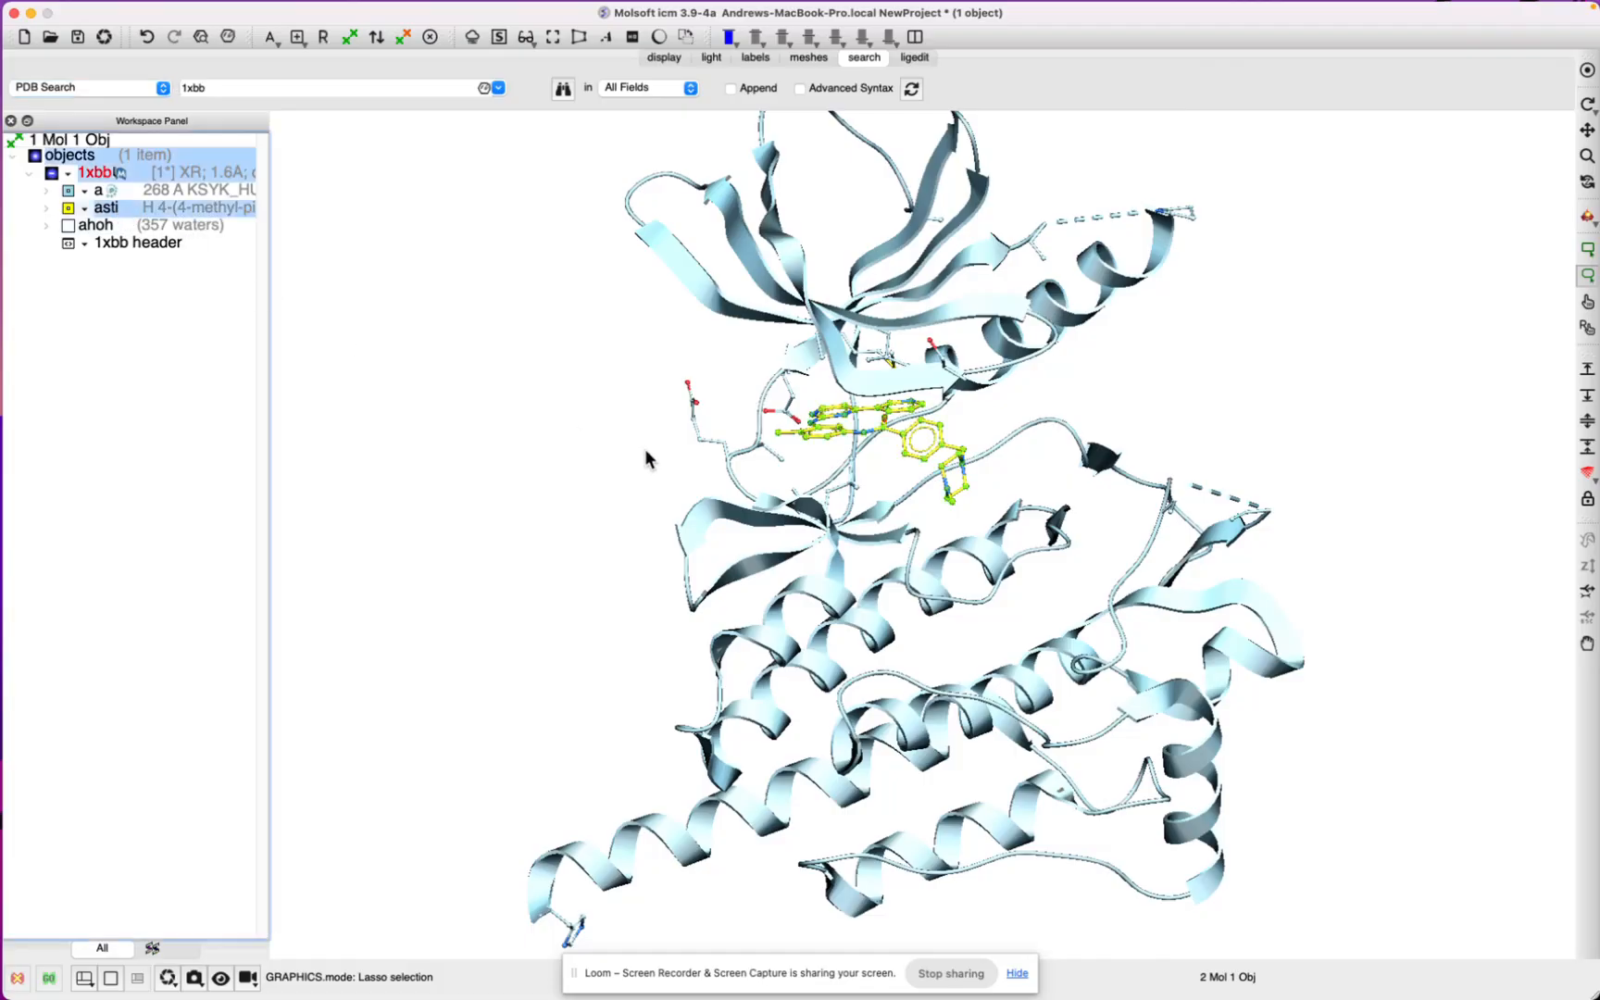
key(alt+super+8)
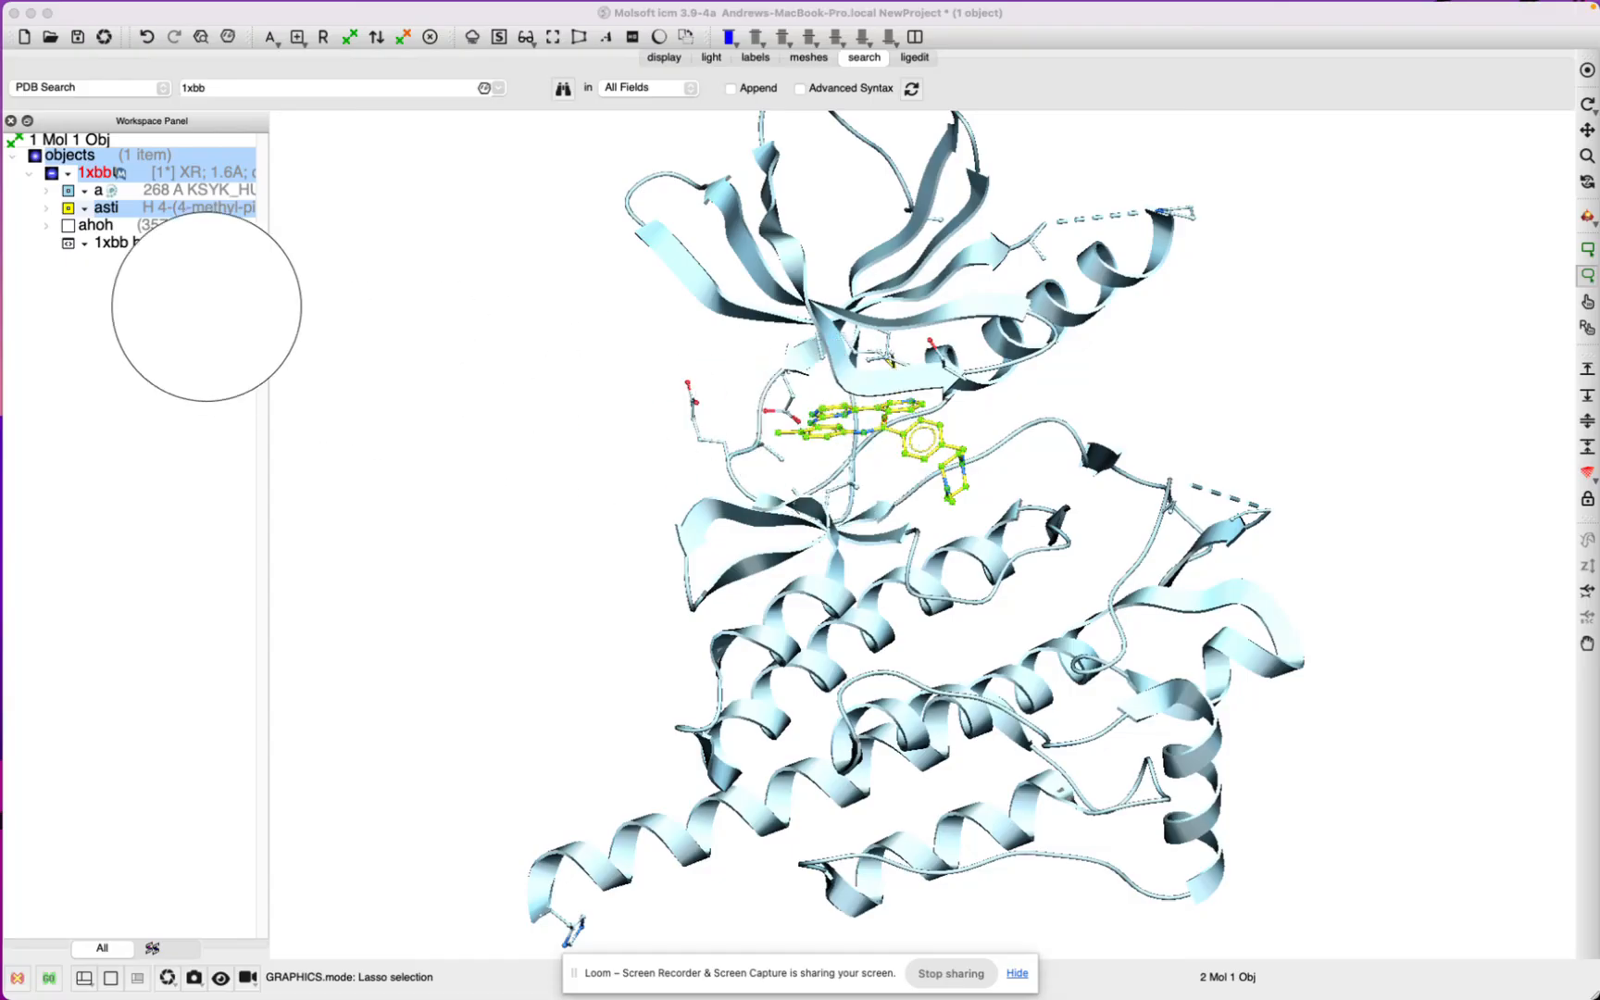
key(alt+super+8)
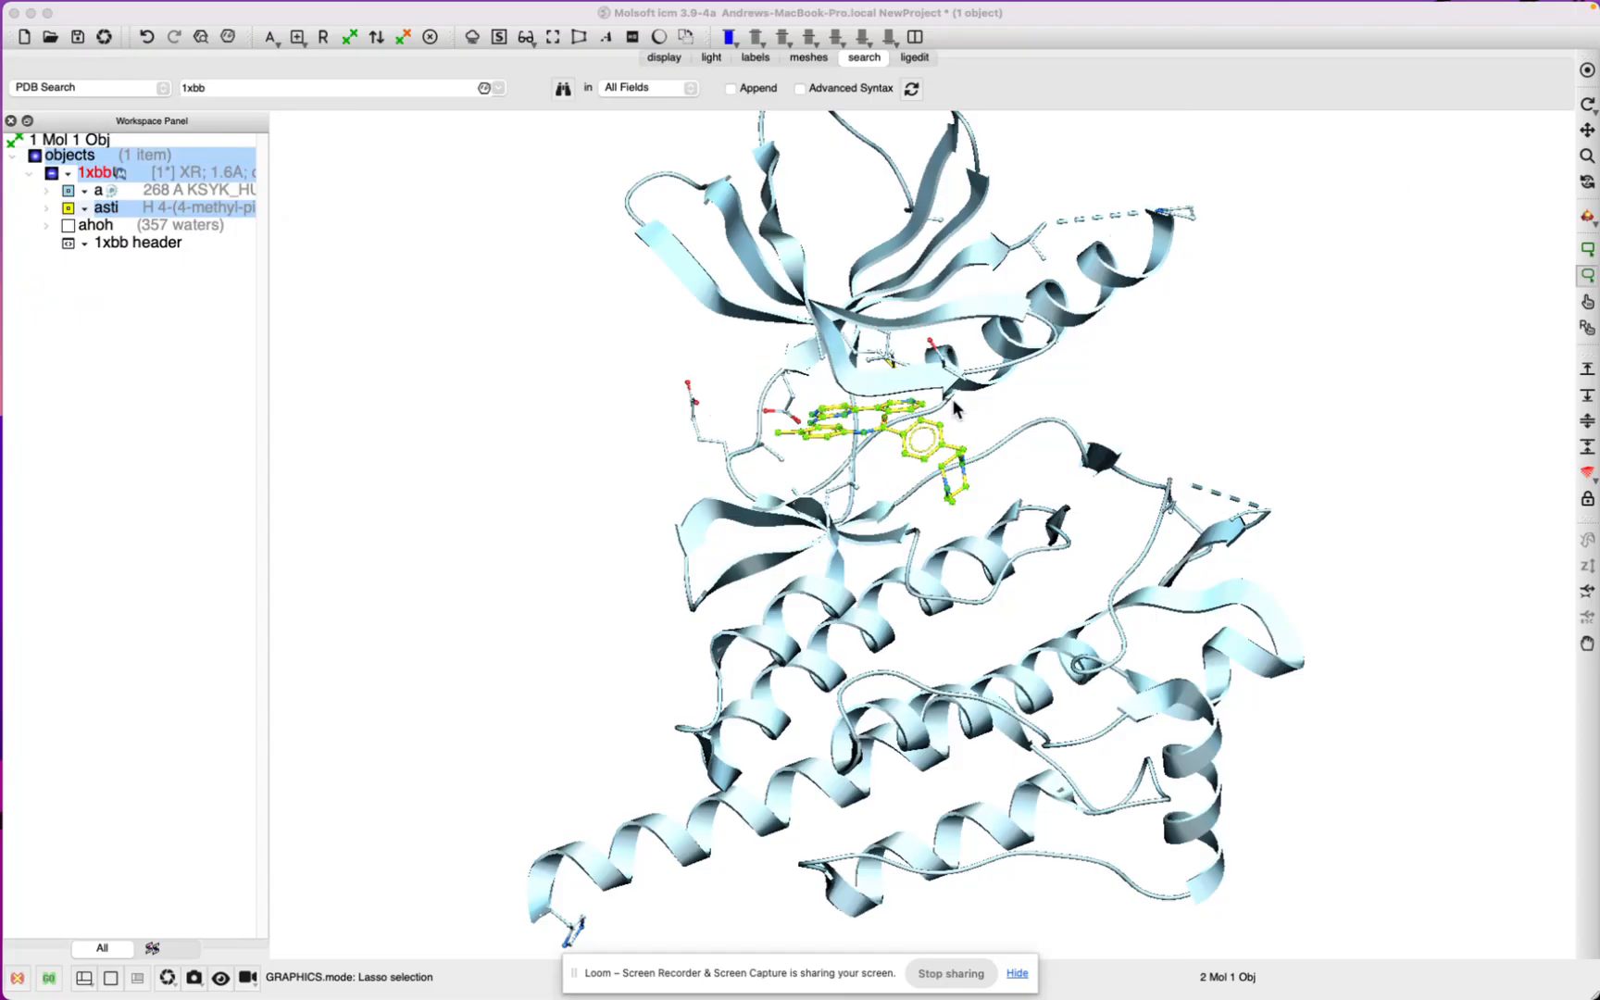
Step: Center the view on the selected ligand, then clear the selection and rotate the binding site
click(1587, 71)
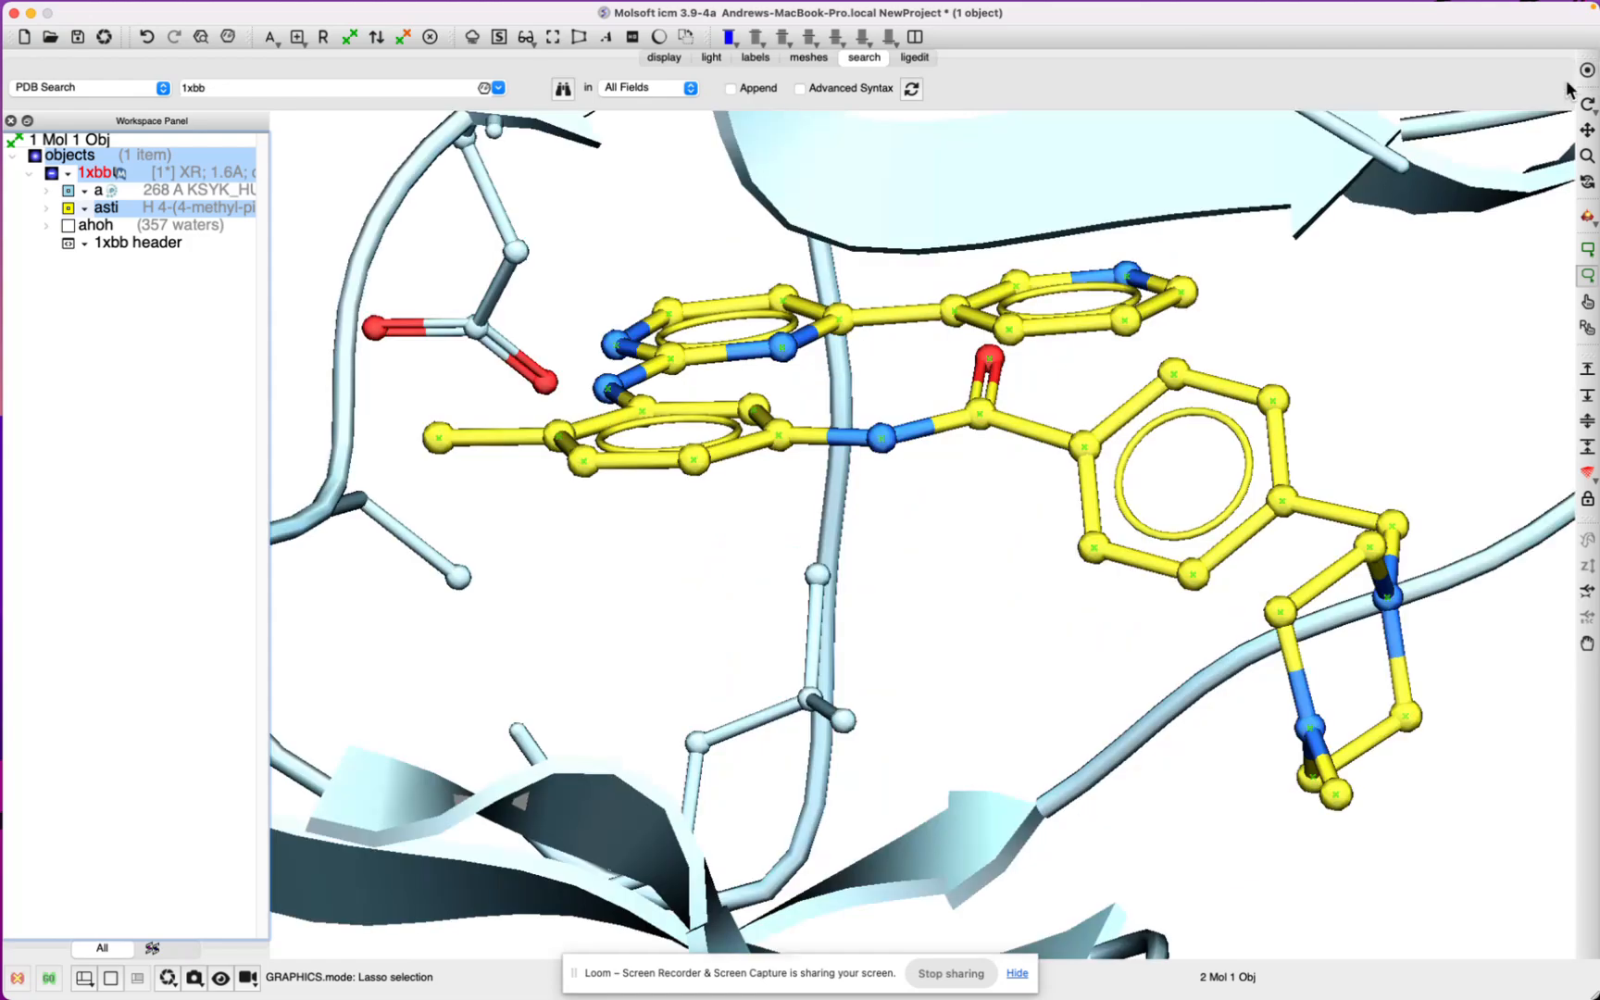
click(930, 554)
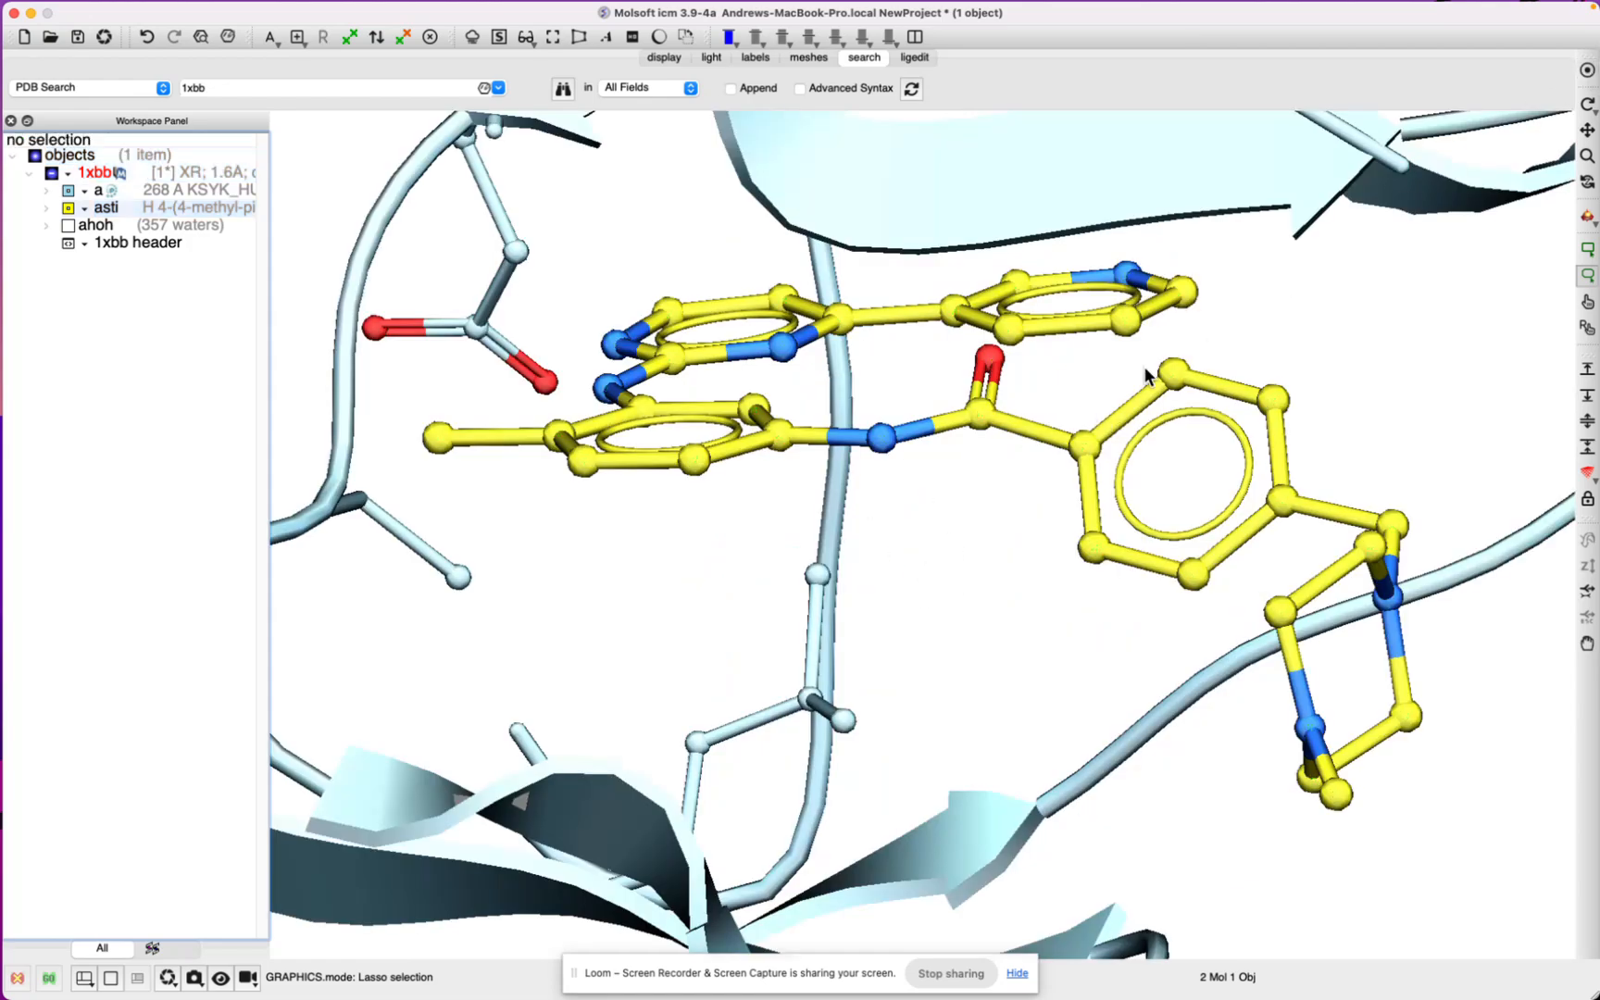
click(1587, 104)
mouse_move(855, 617)
mouse_down()
mouse_move(866, 627)
mouse_move(875, 607)
mouse_up()
scroll(835, 613, down, 5)
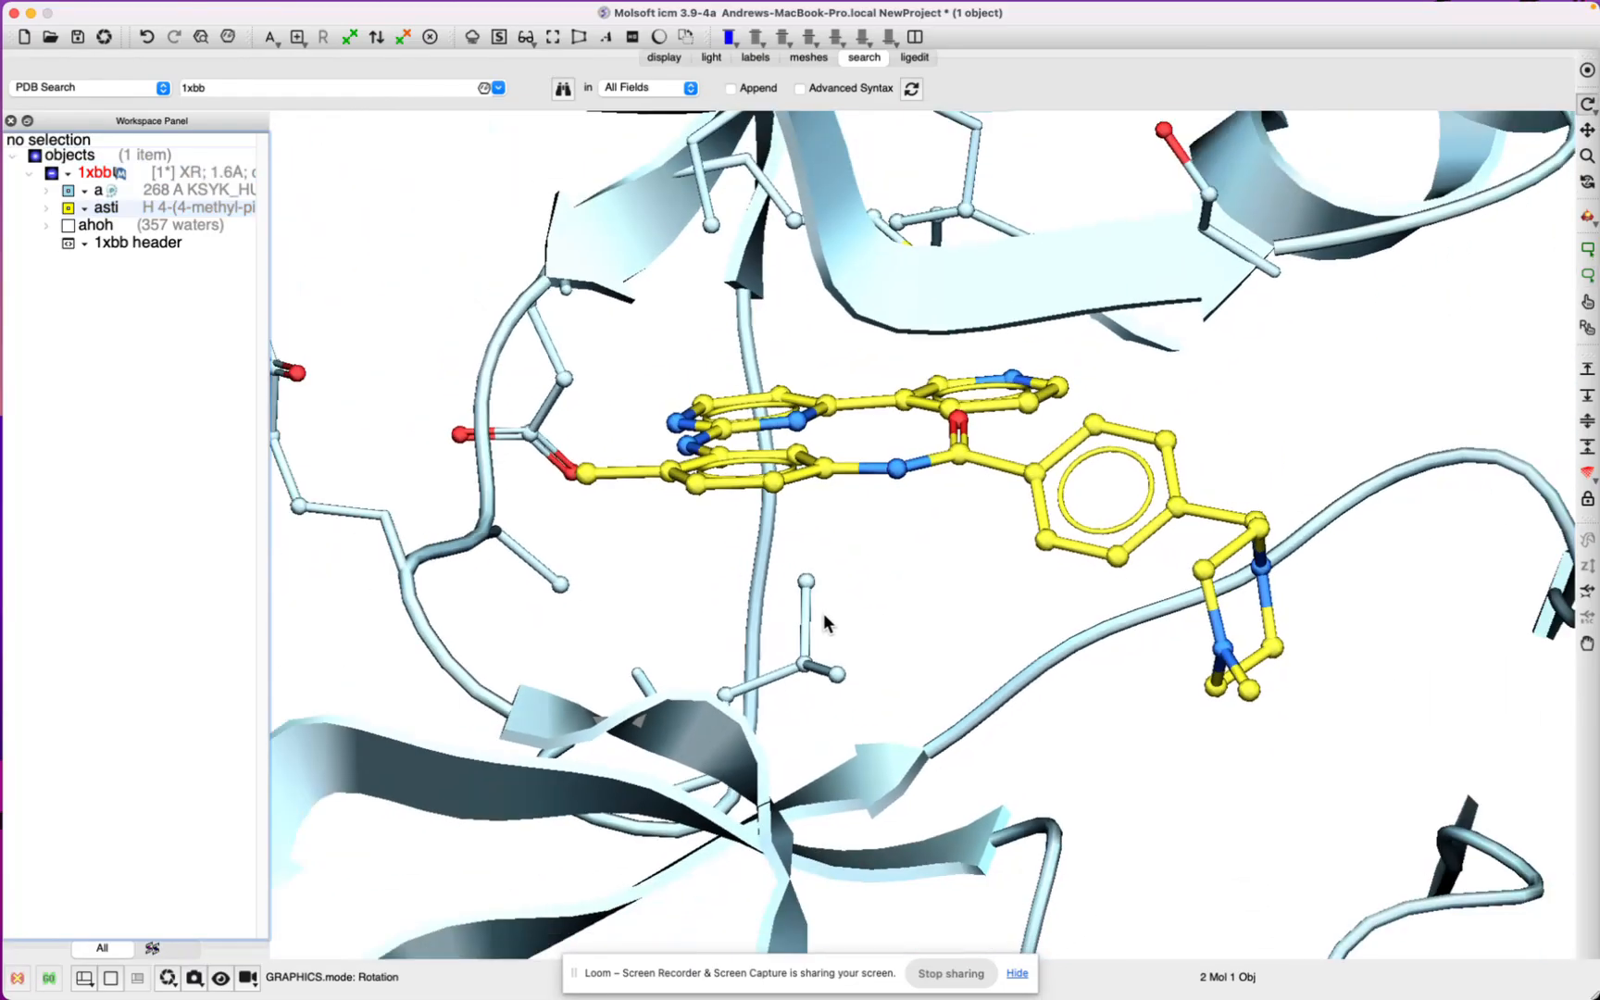
drag(662, 593, 709, 578)
drag(800, 347, 780, 323)
Step: Label the sulfur-containing protein residue just above the ligand in the 3D view, then expand chain a's sequence to locate it
right_click(781, 317)
click(719, 354)
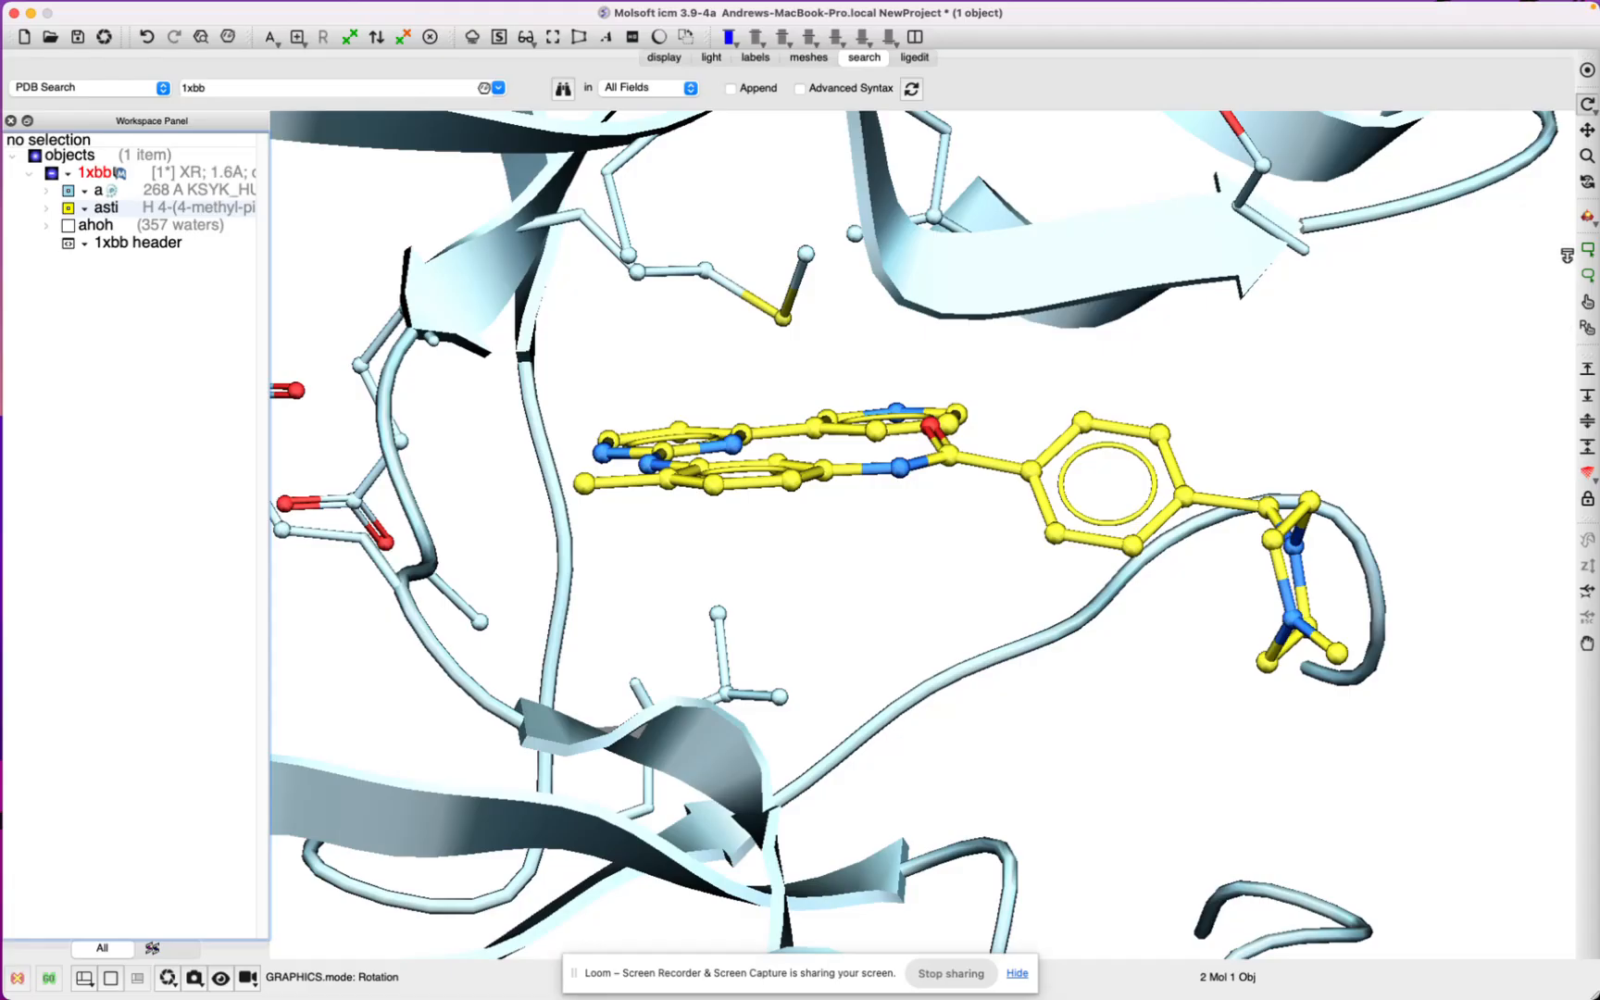
key(ctrl+m)
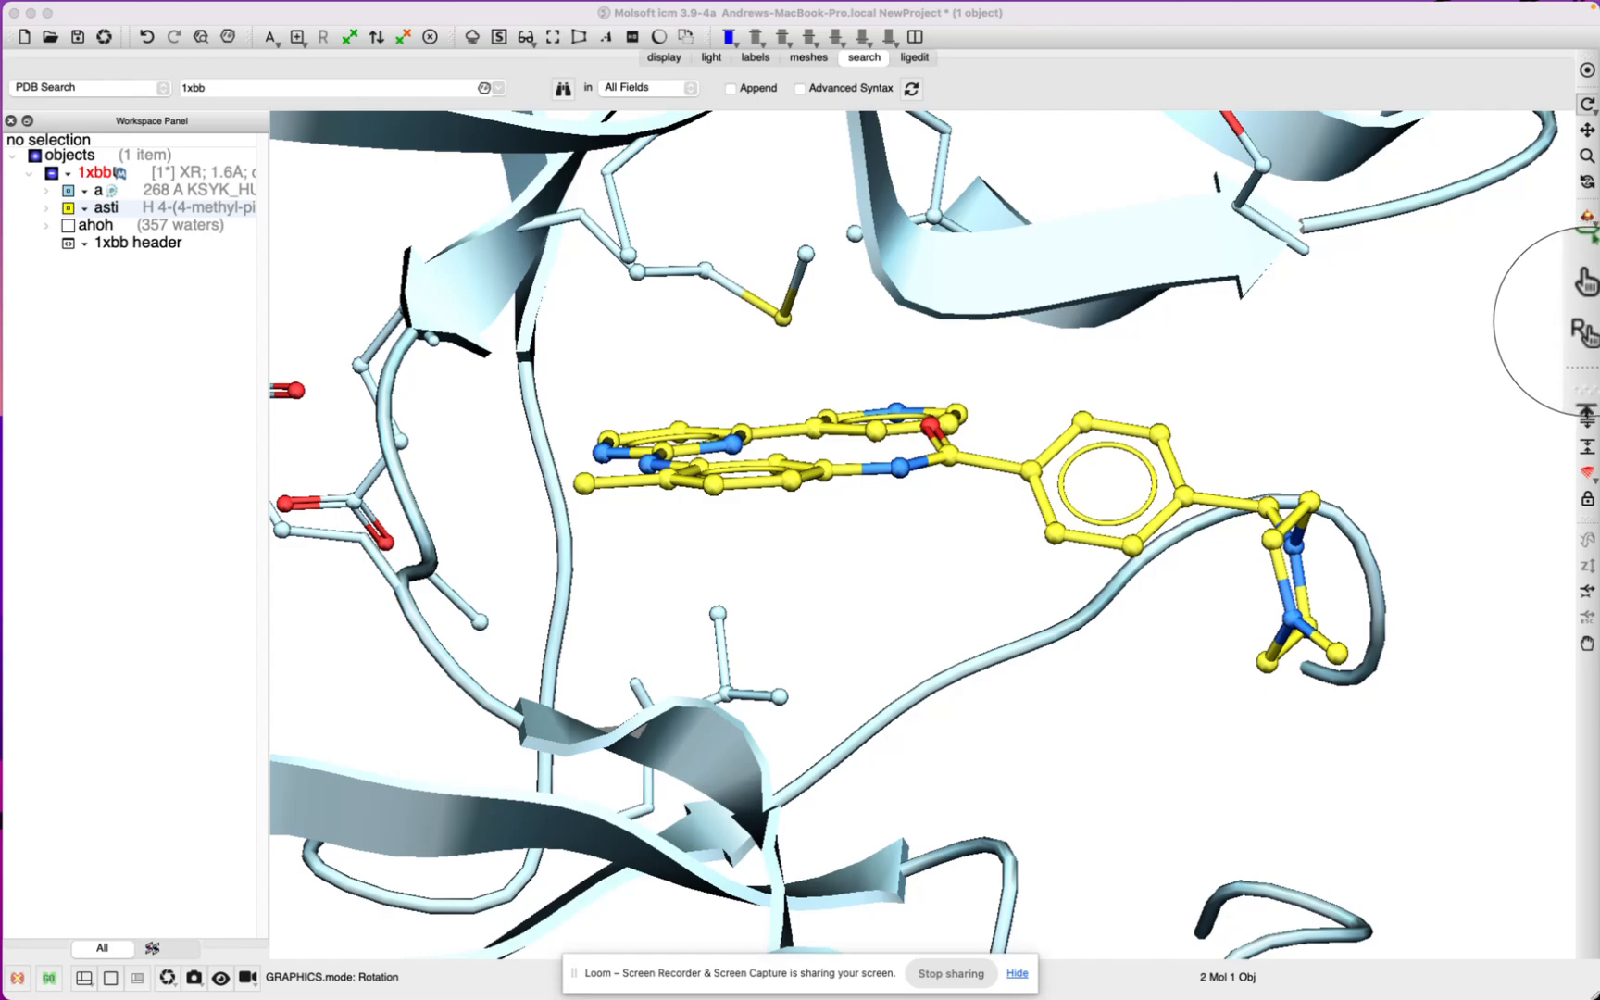
click(1587, 338)
click(1585, 334)
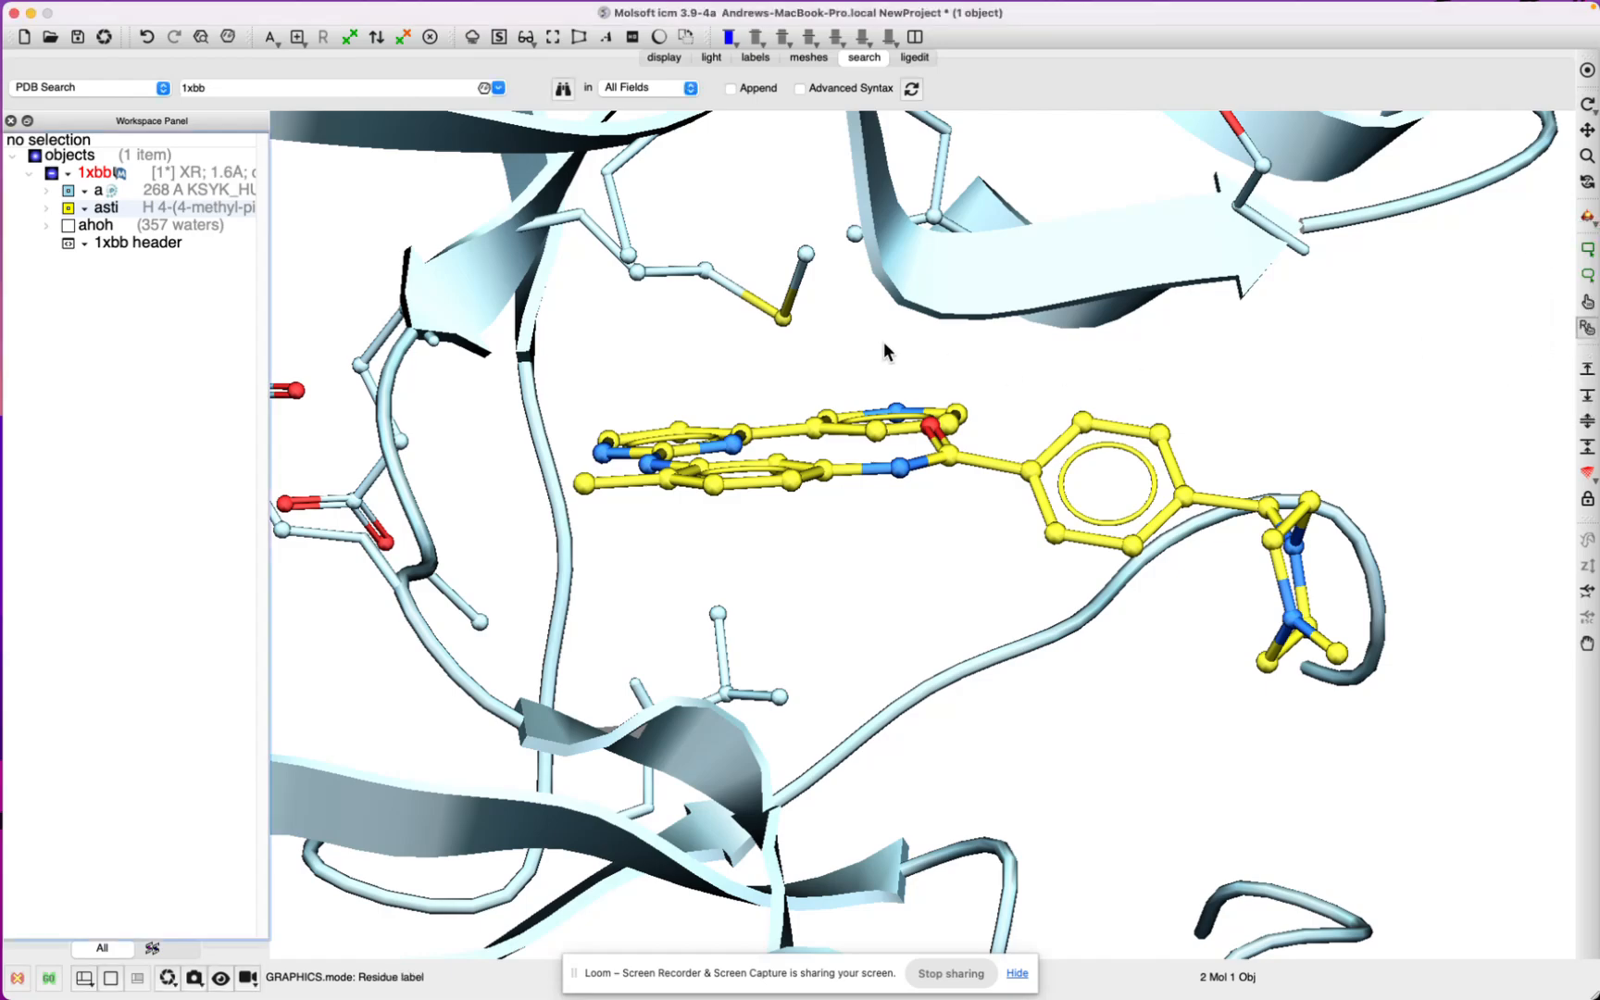
click(781, 317)
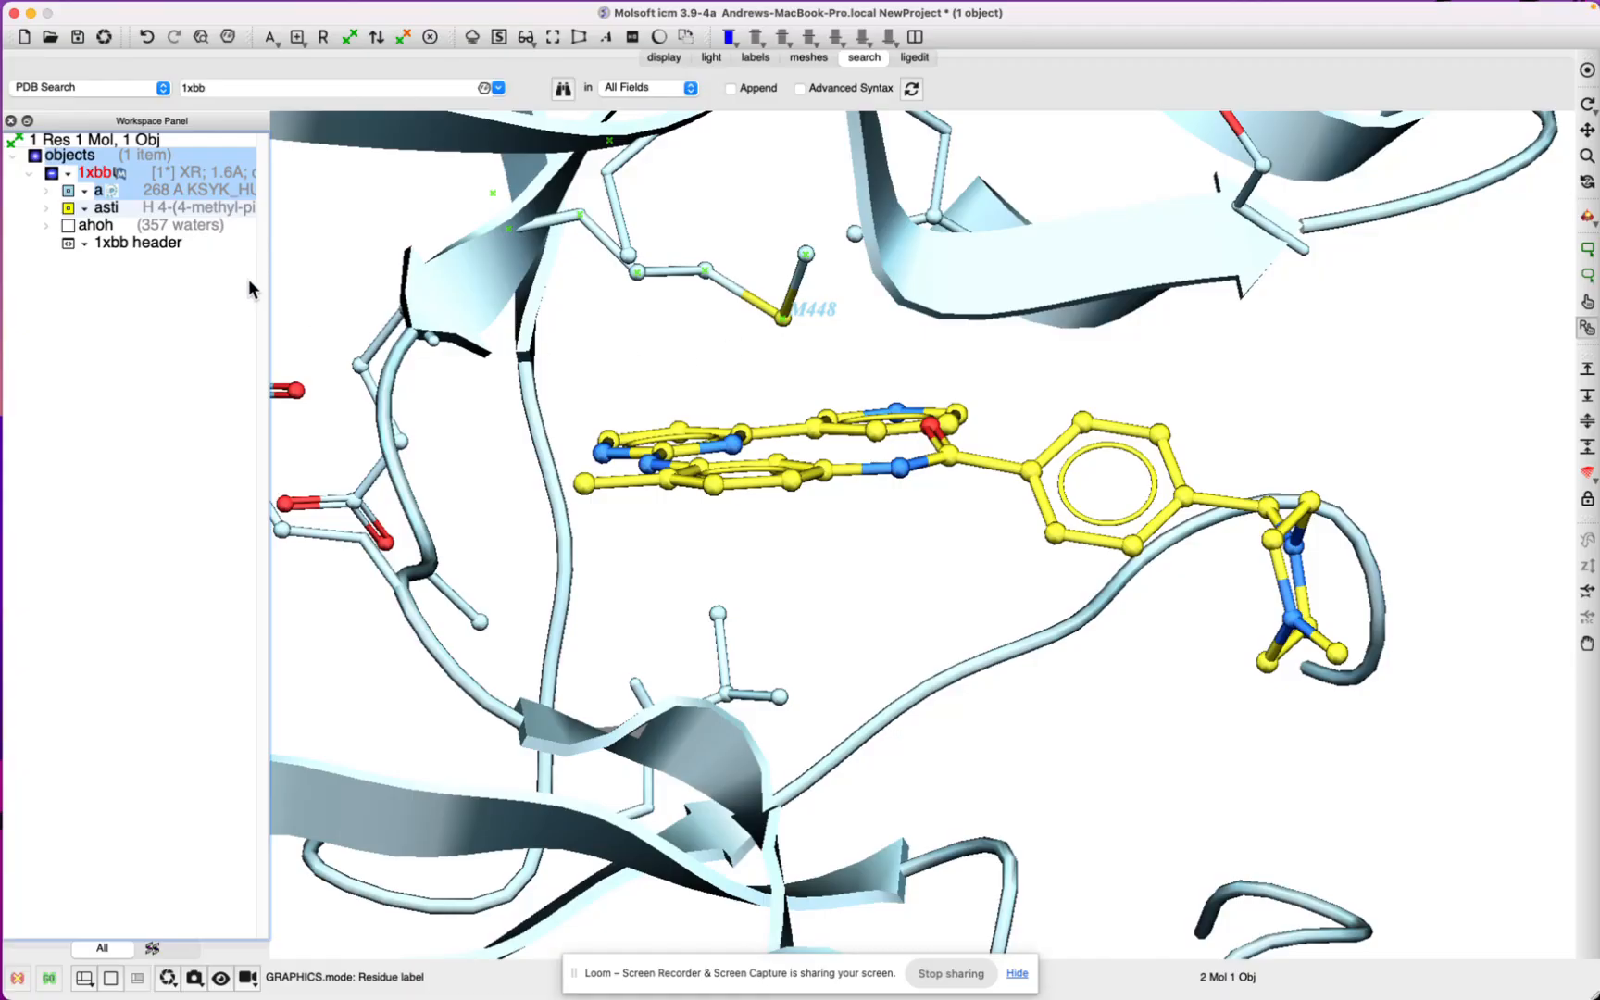
click(45, 191)
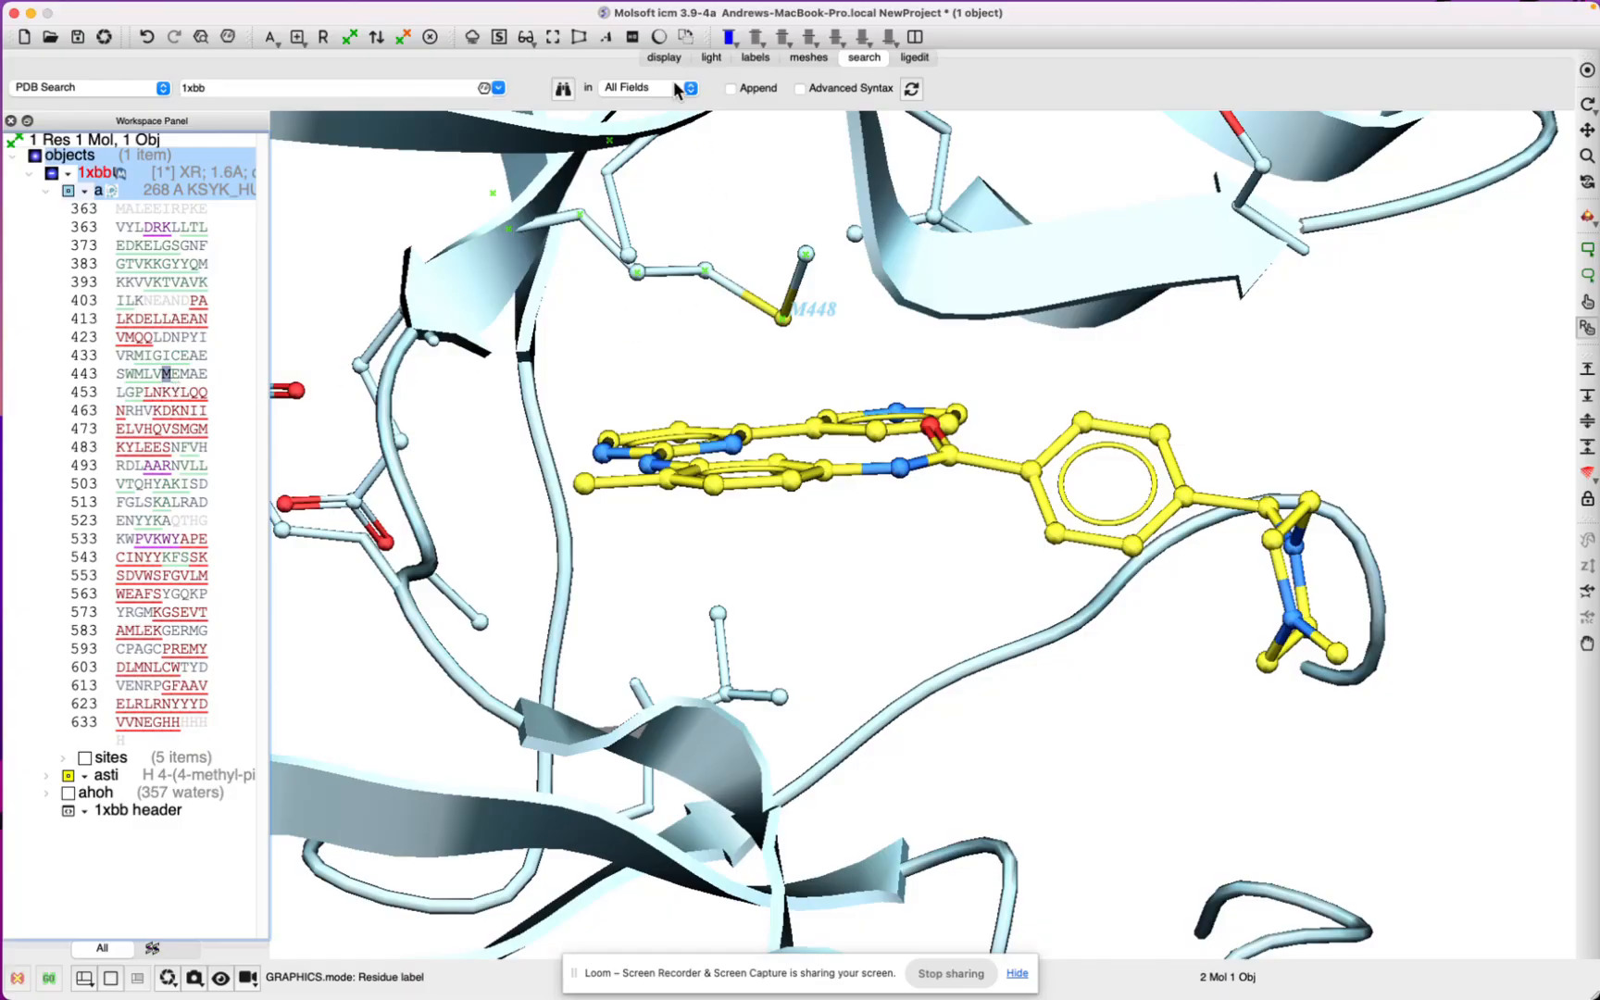
Step: Show the labelled residue M448 in CPK representation, inspect its spheres against the ligand, and remove the CPK representation
click(663, 59)
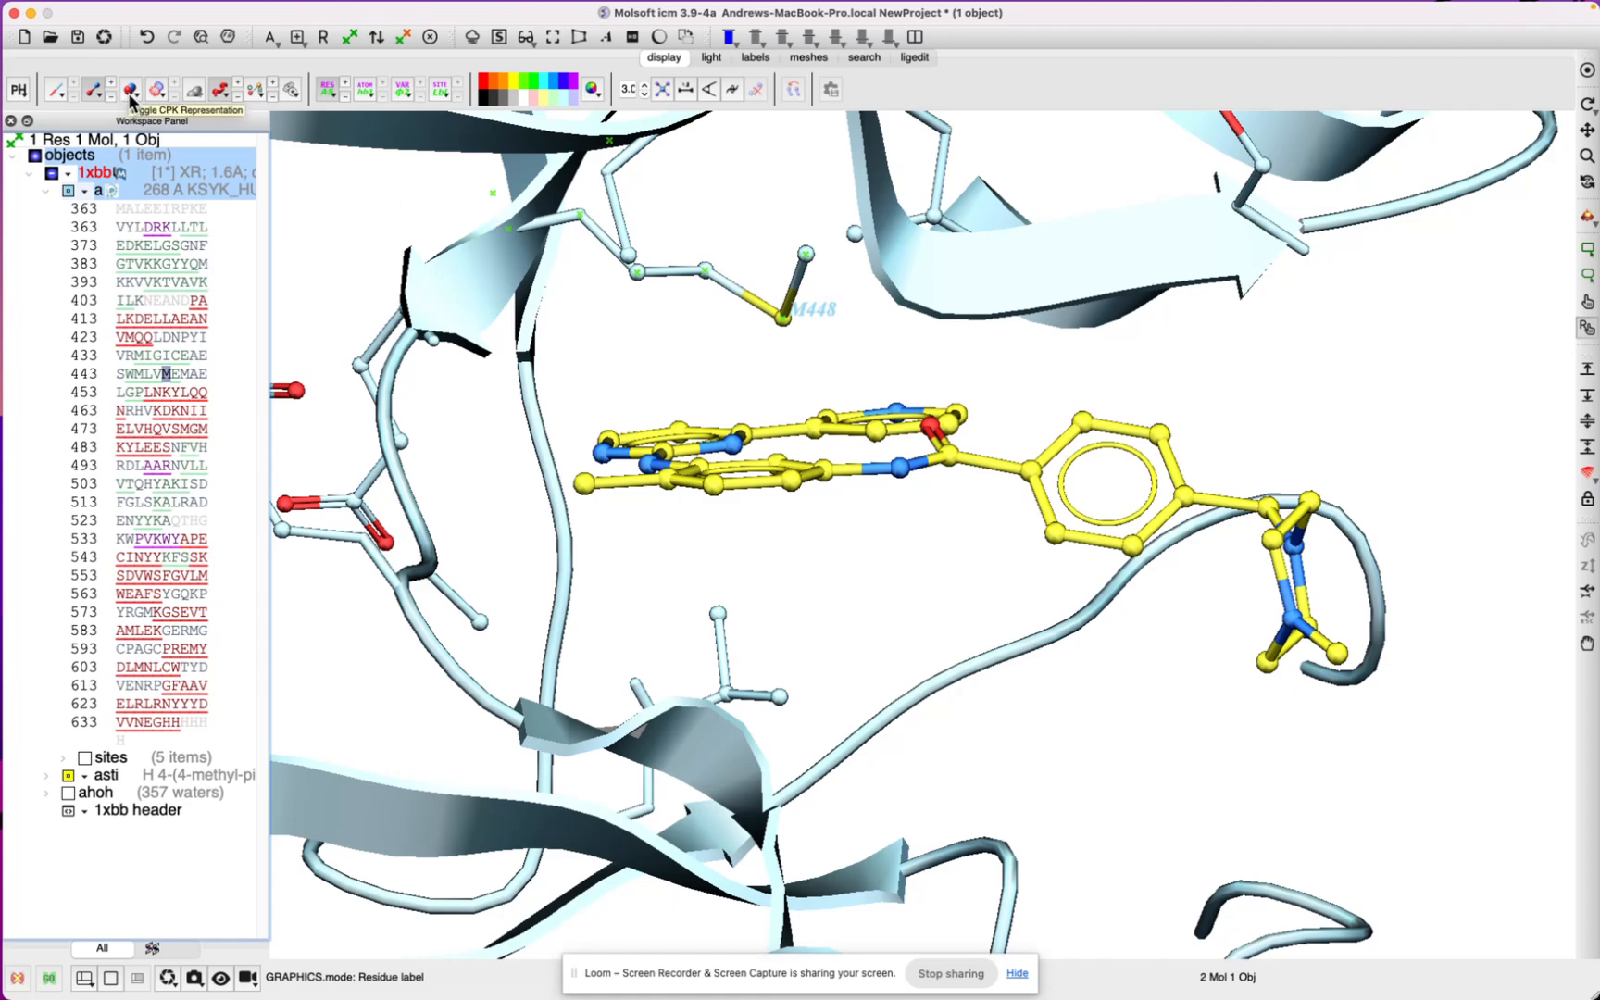
click(130, 93)
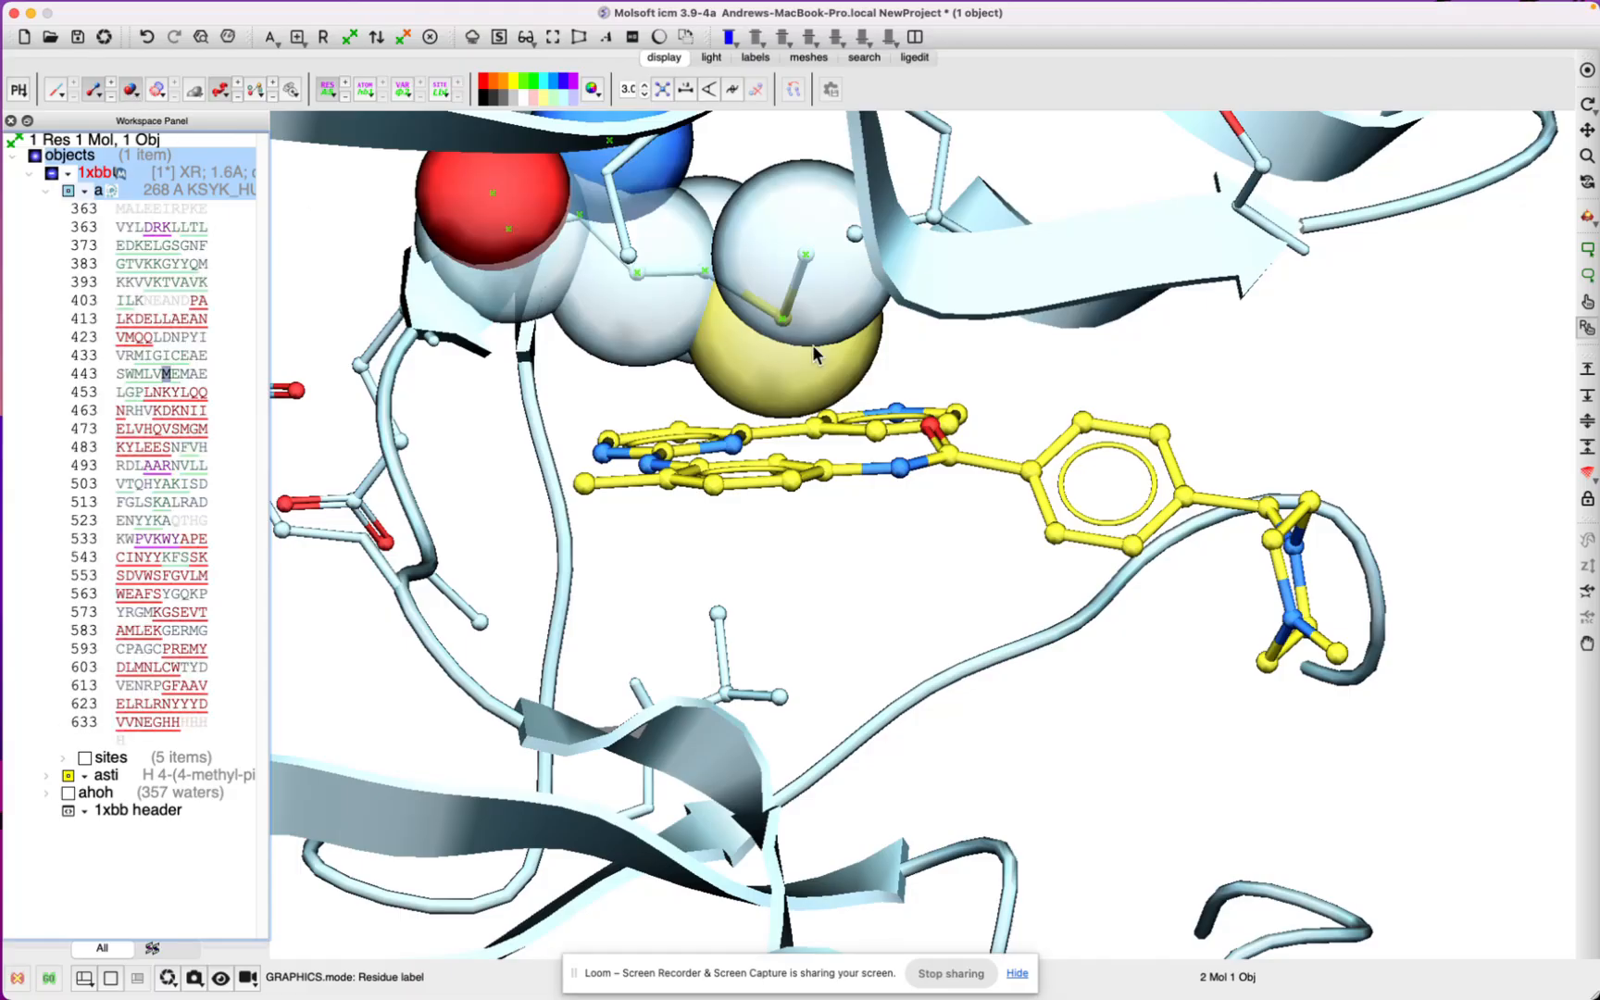
drag(926, 370, 637, 311)
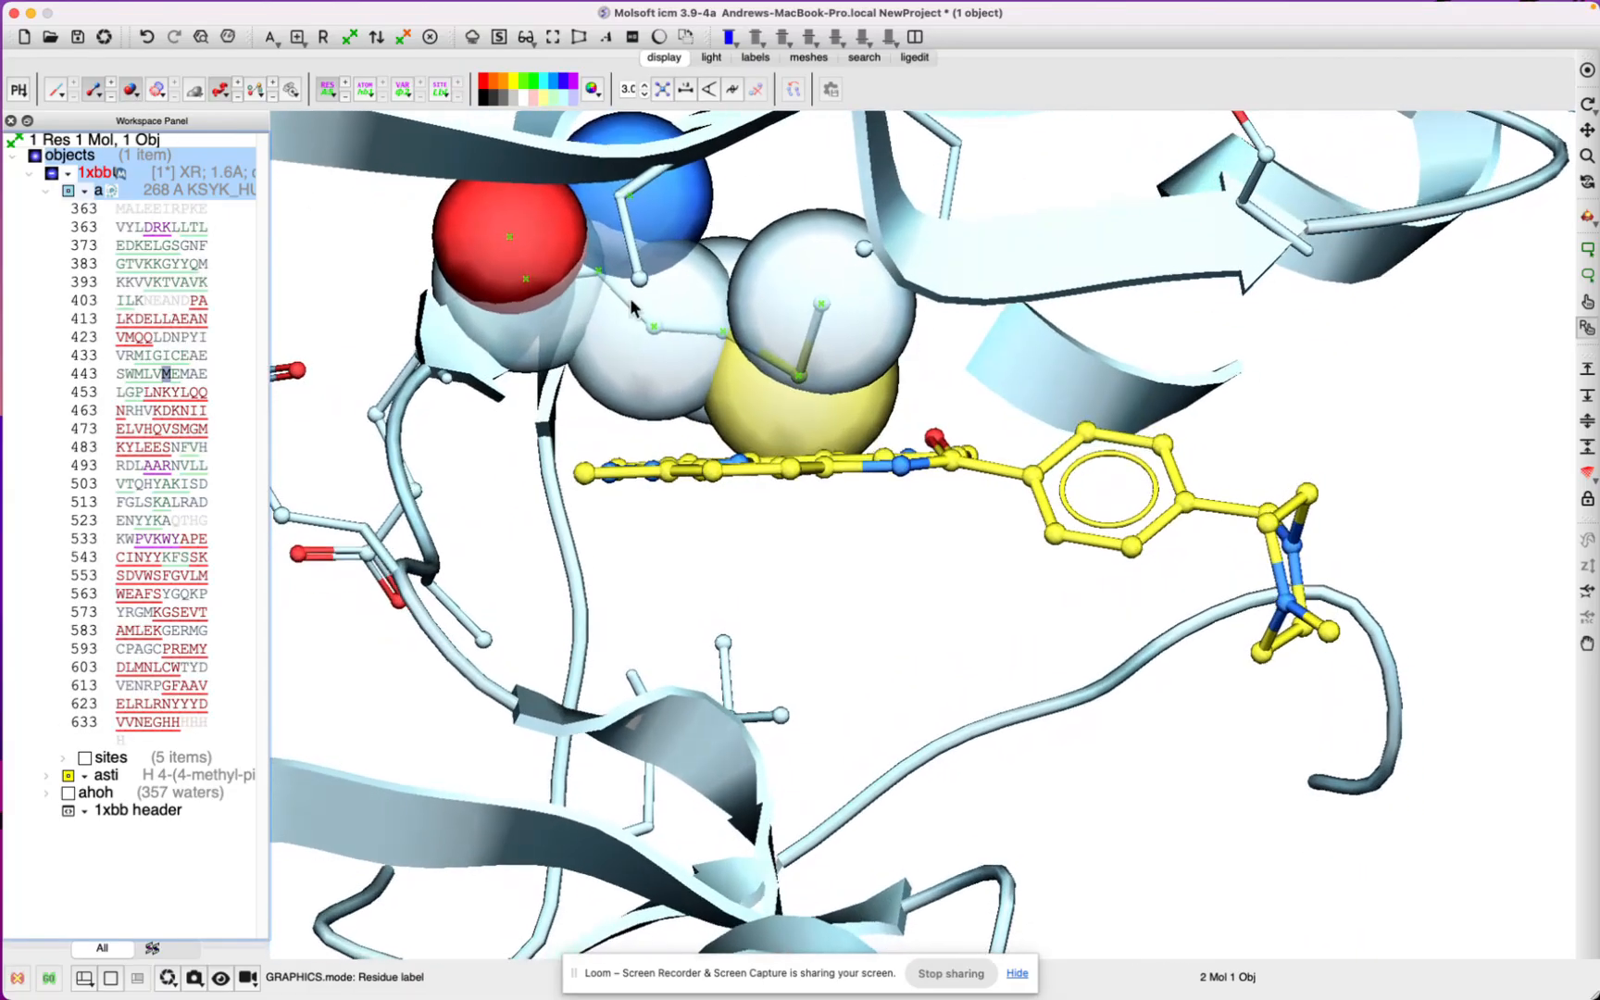
click(128, 93)
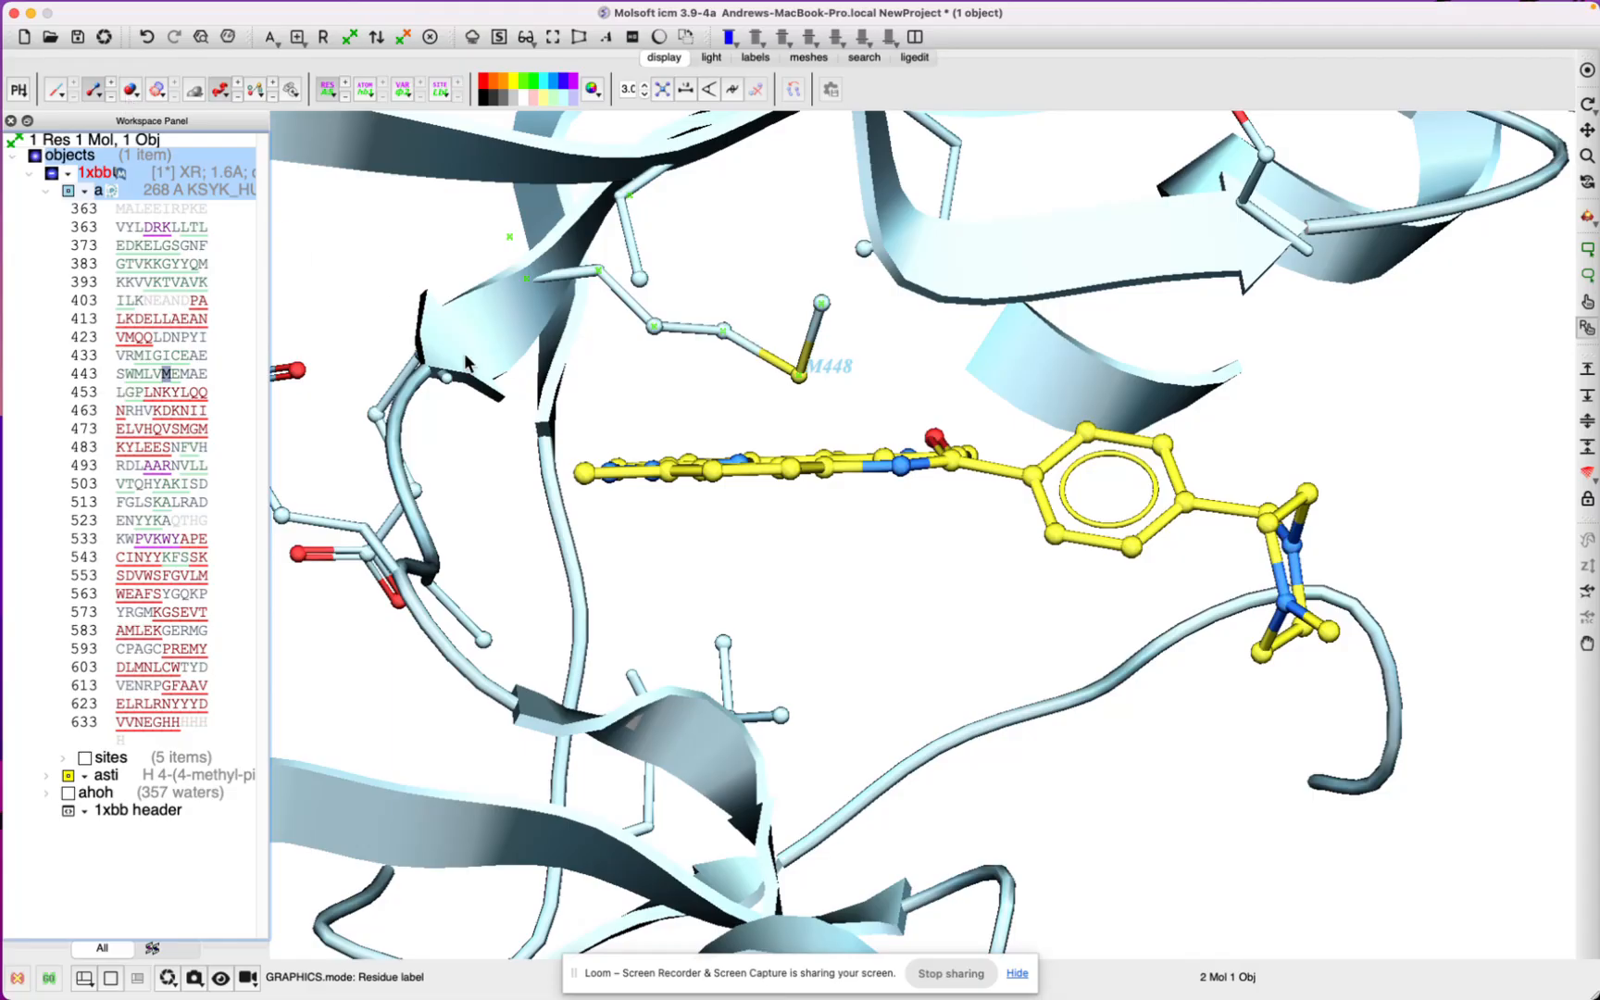
Step: Clear the residue selection and collapse the sequence of chain a
click(697, 408)
drag(686, 401, 802, 602)
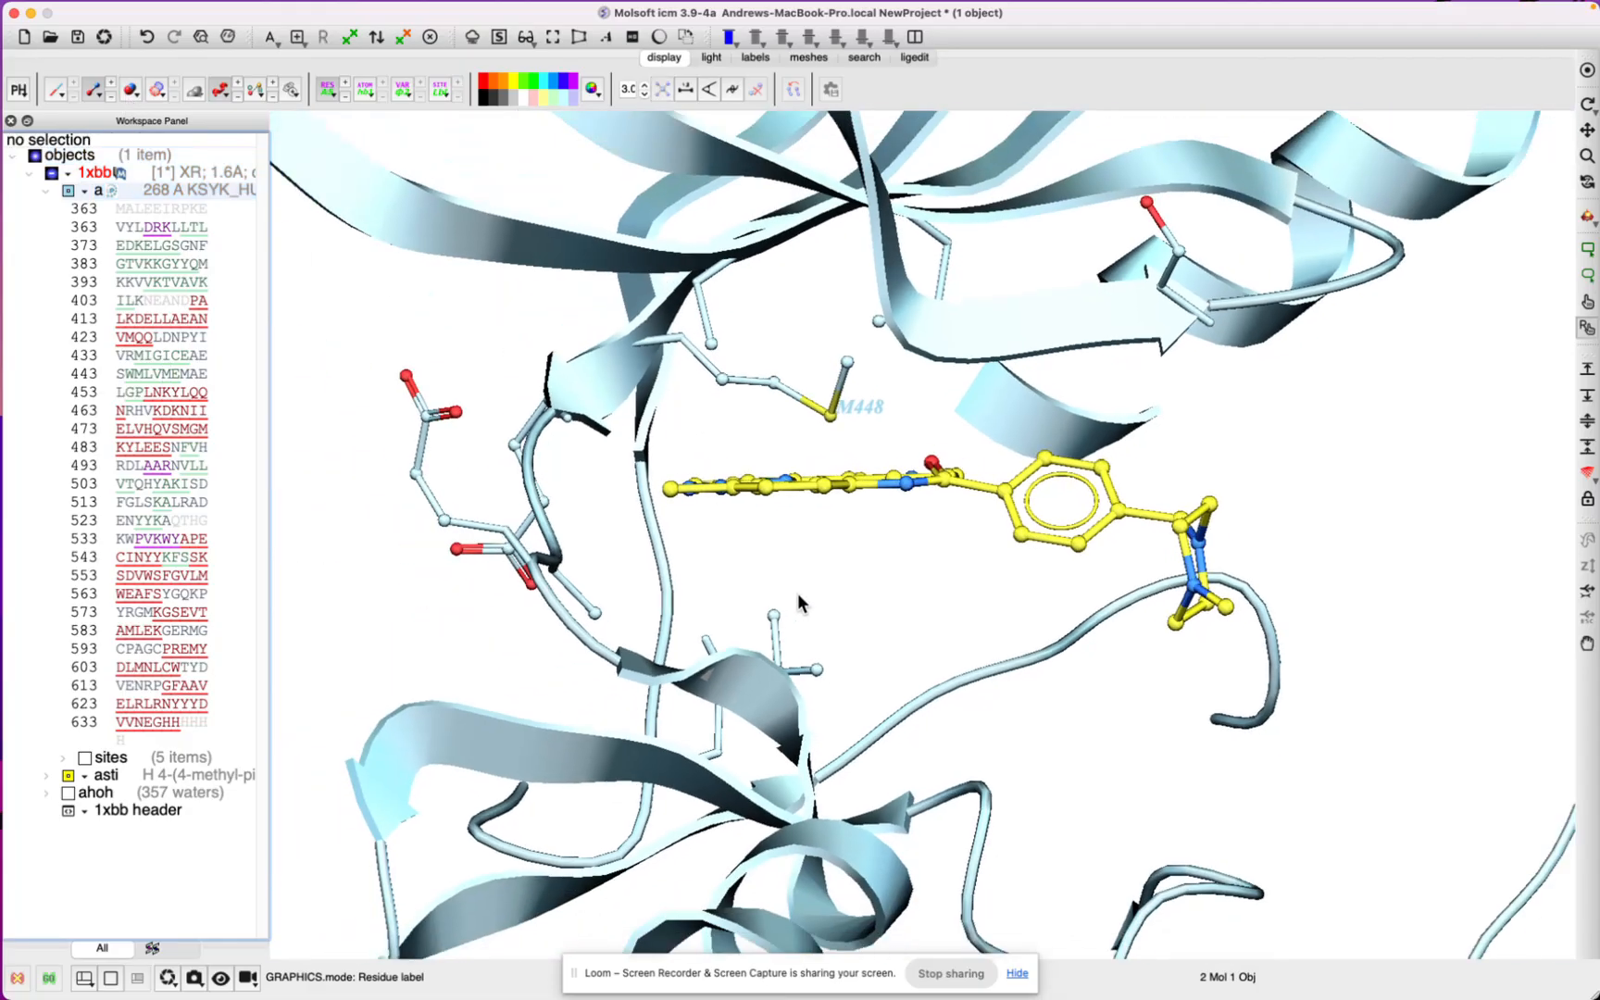
click(45, 192)
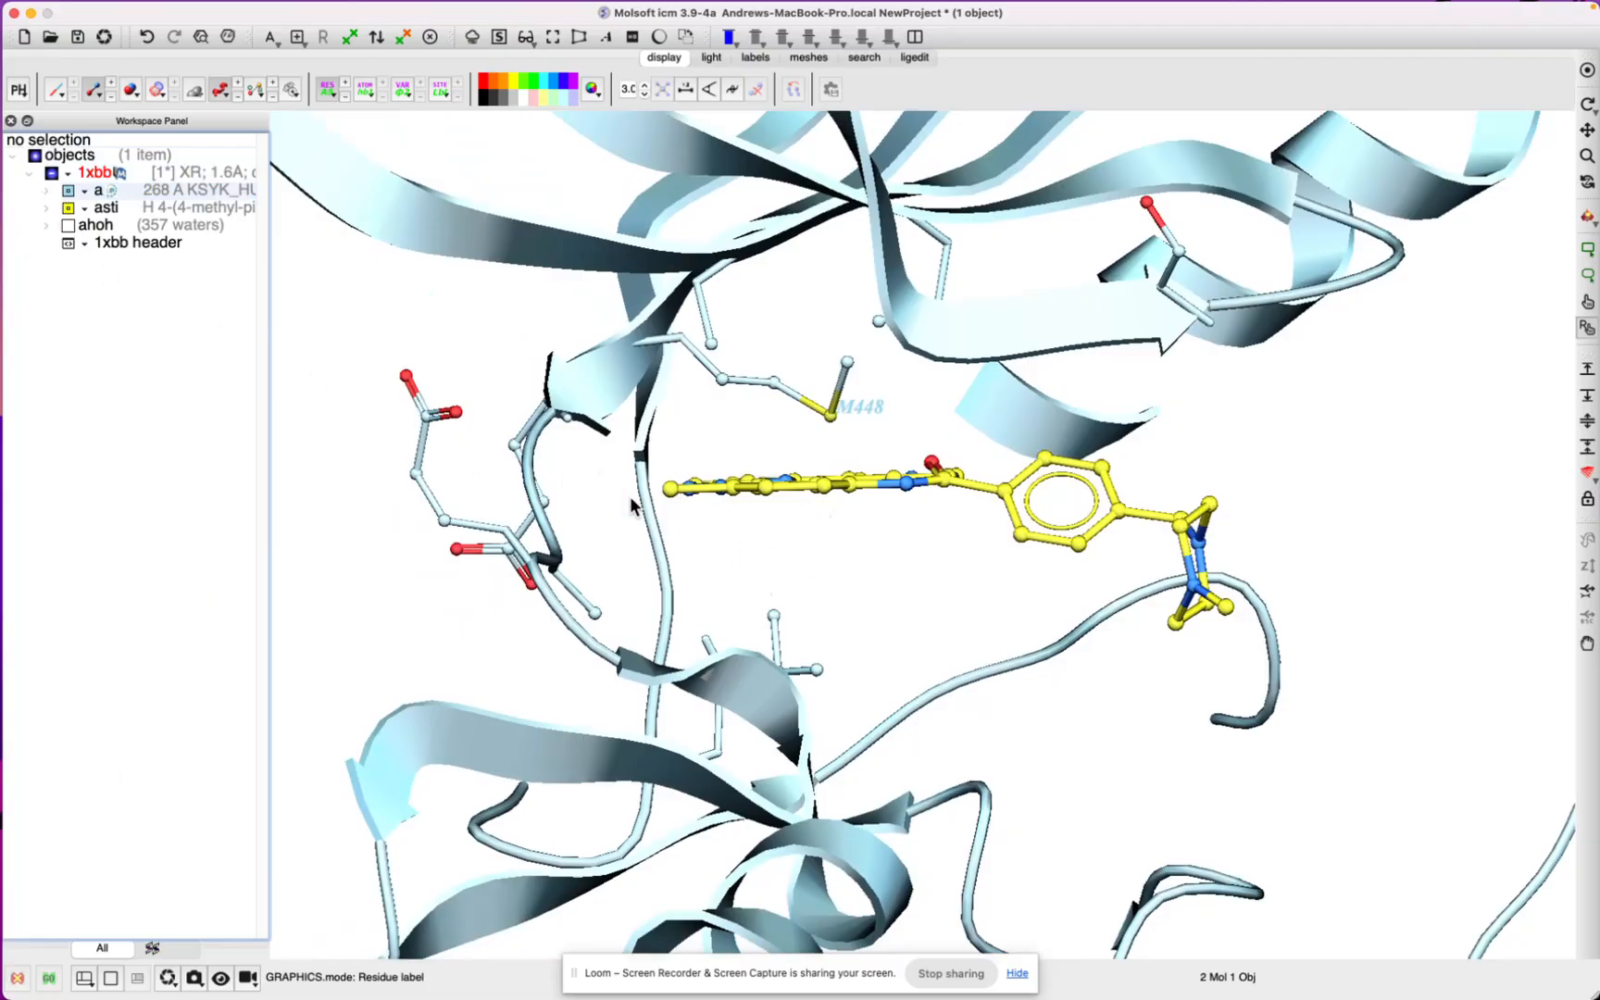
drag(630, 496, 854, 590)
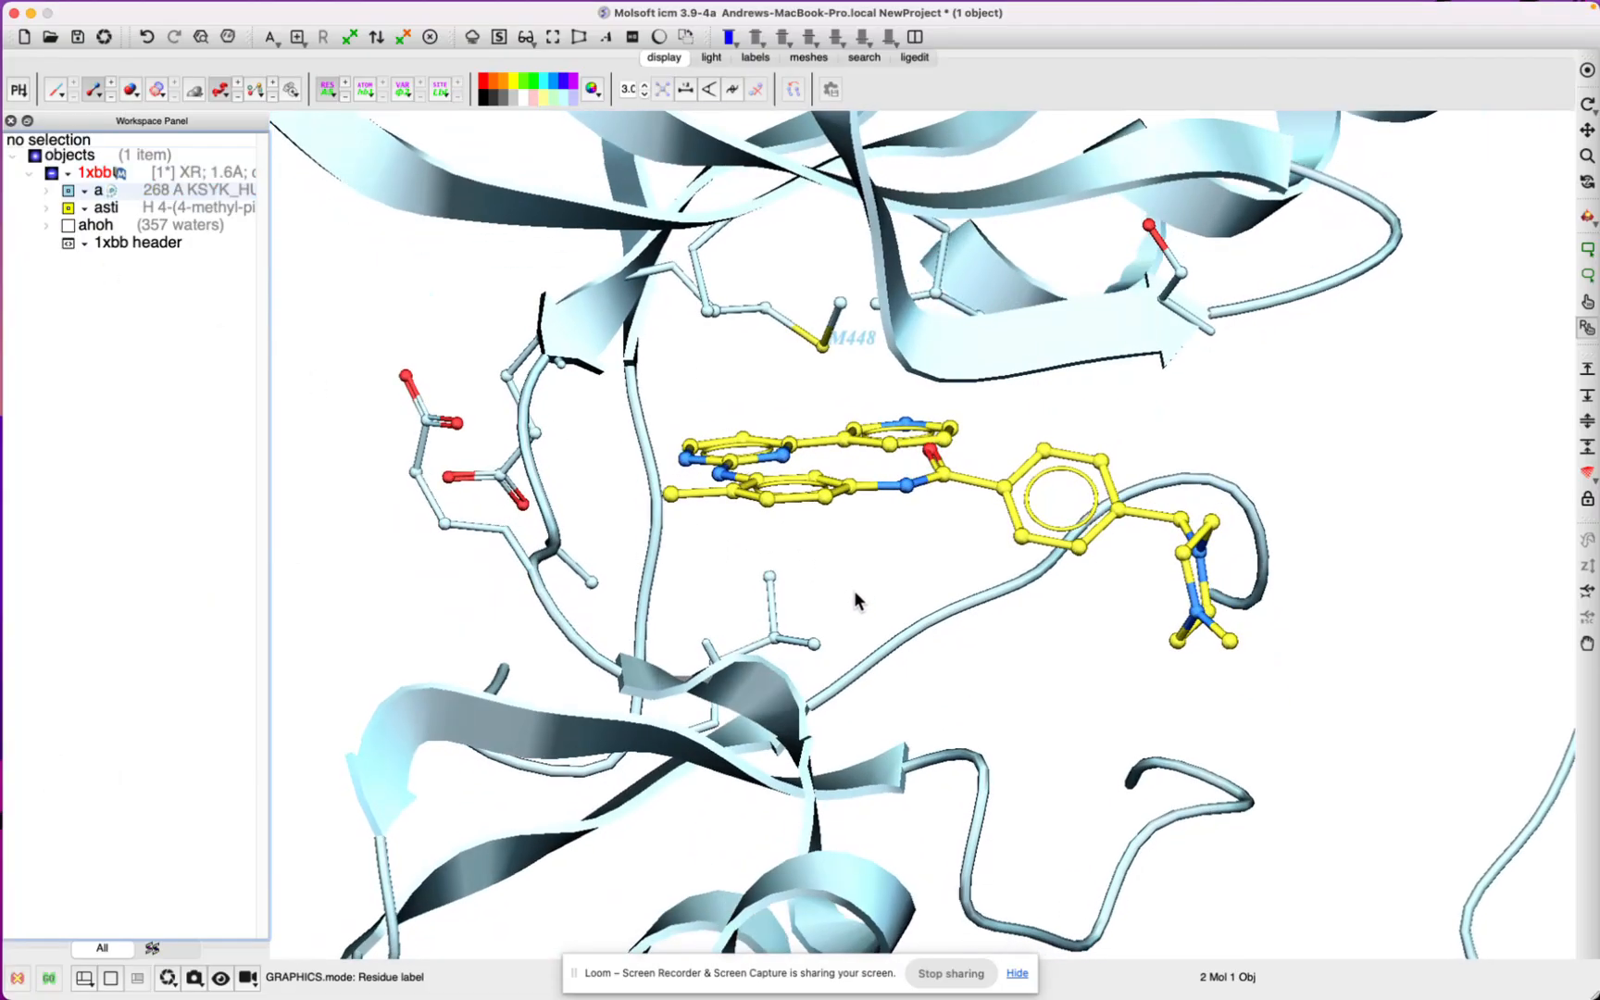
Step: Select the neighbors of ligand asti within radius 5 in the same_object type, excluding the source and water
right_click(109, 208)
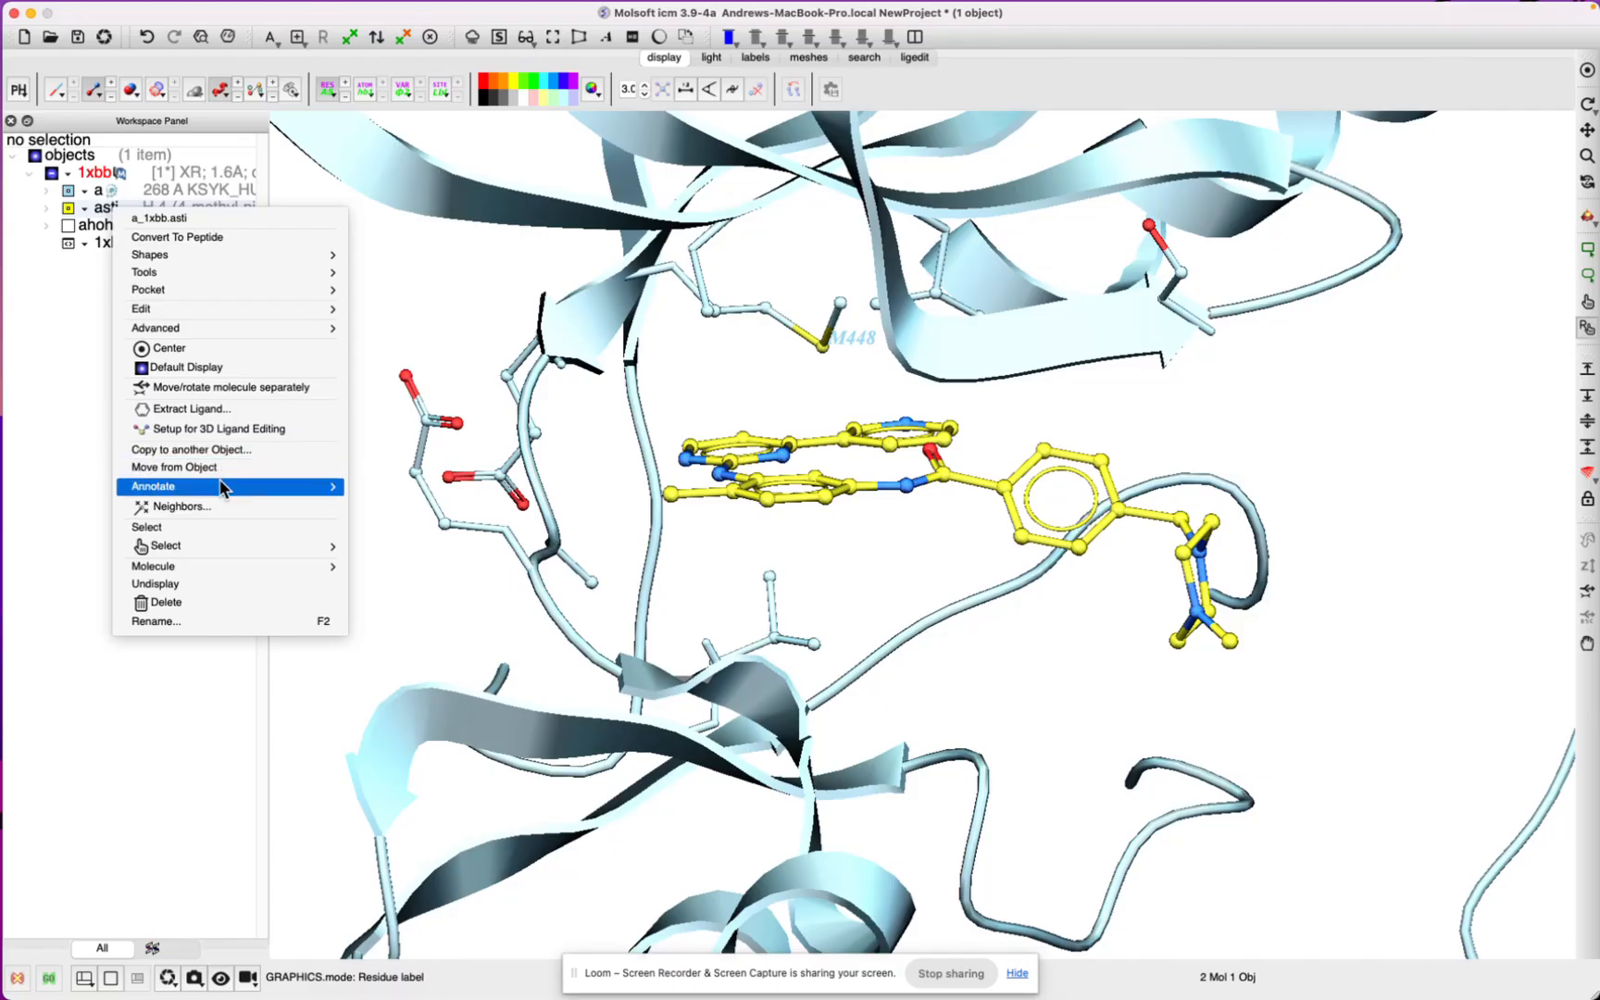
click(205, 506)
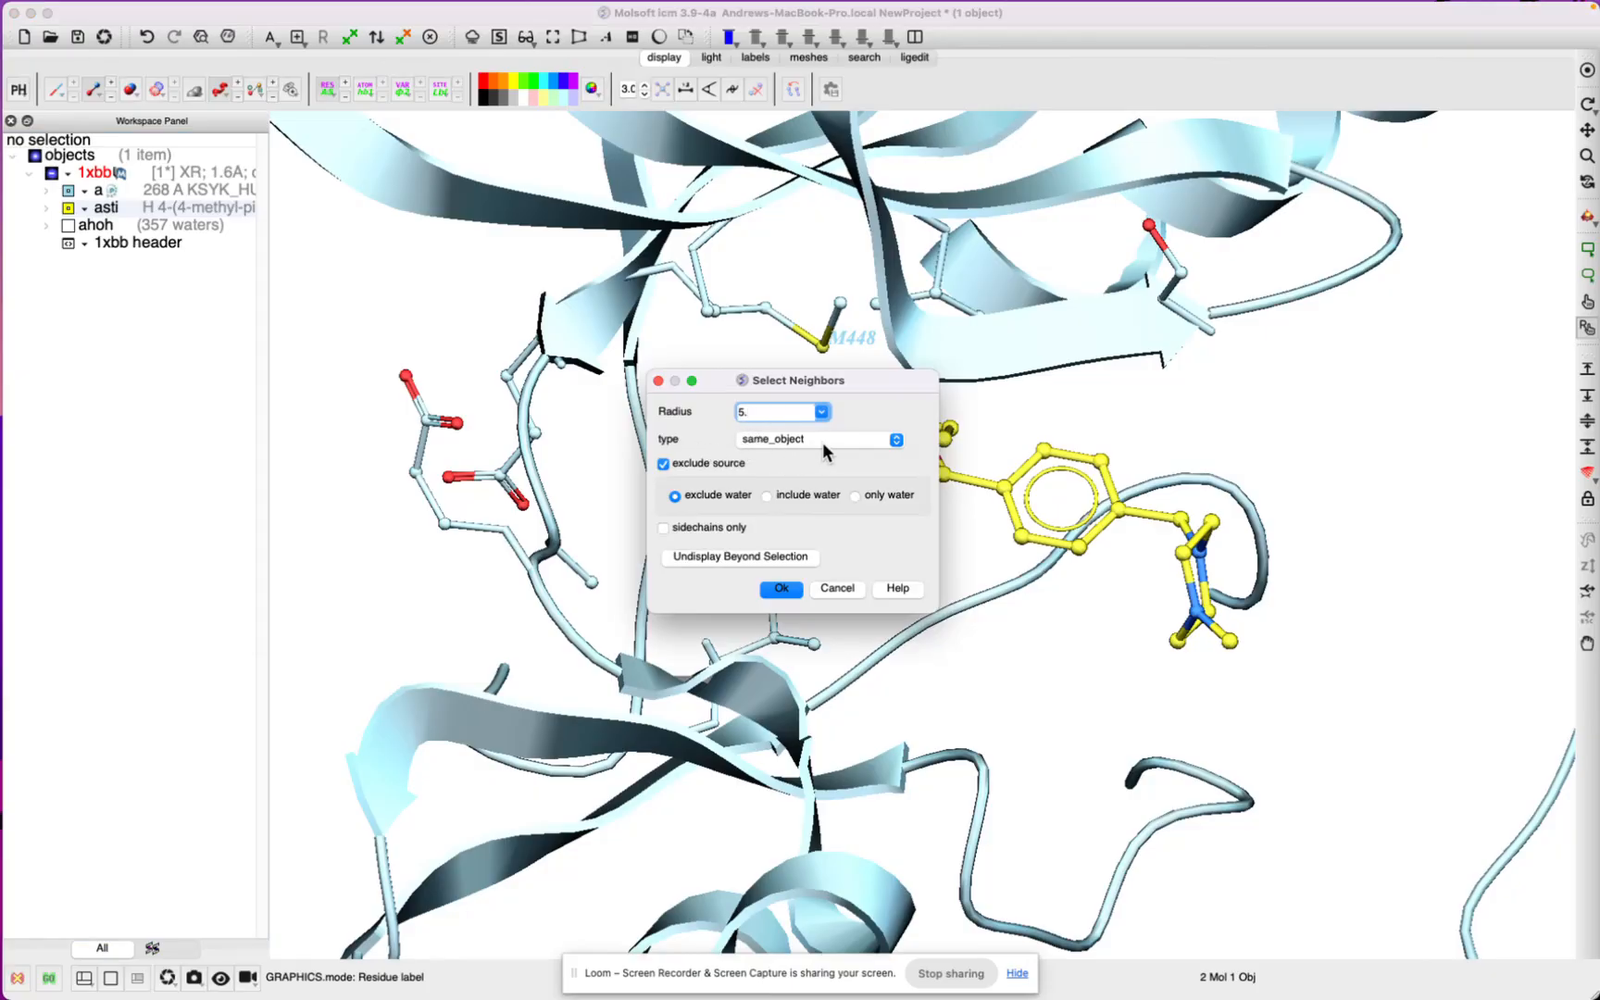
click(794, 445)
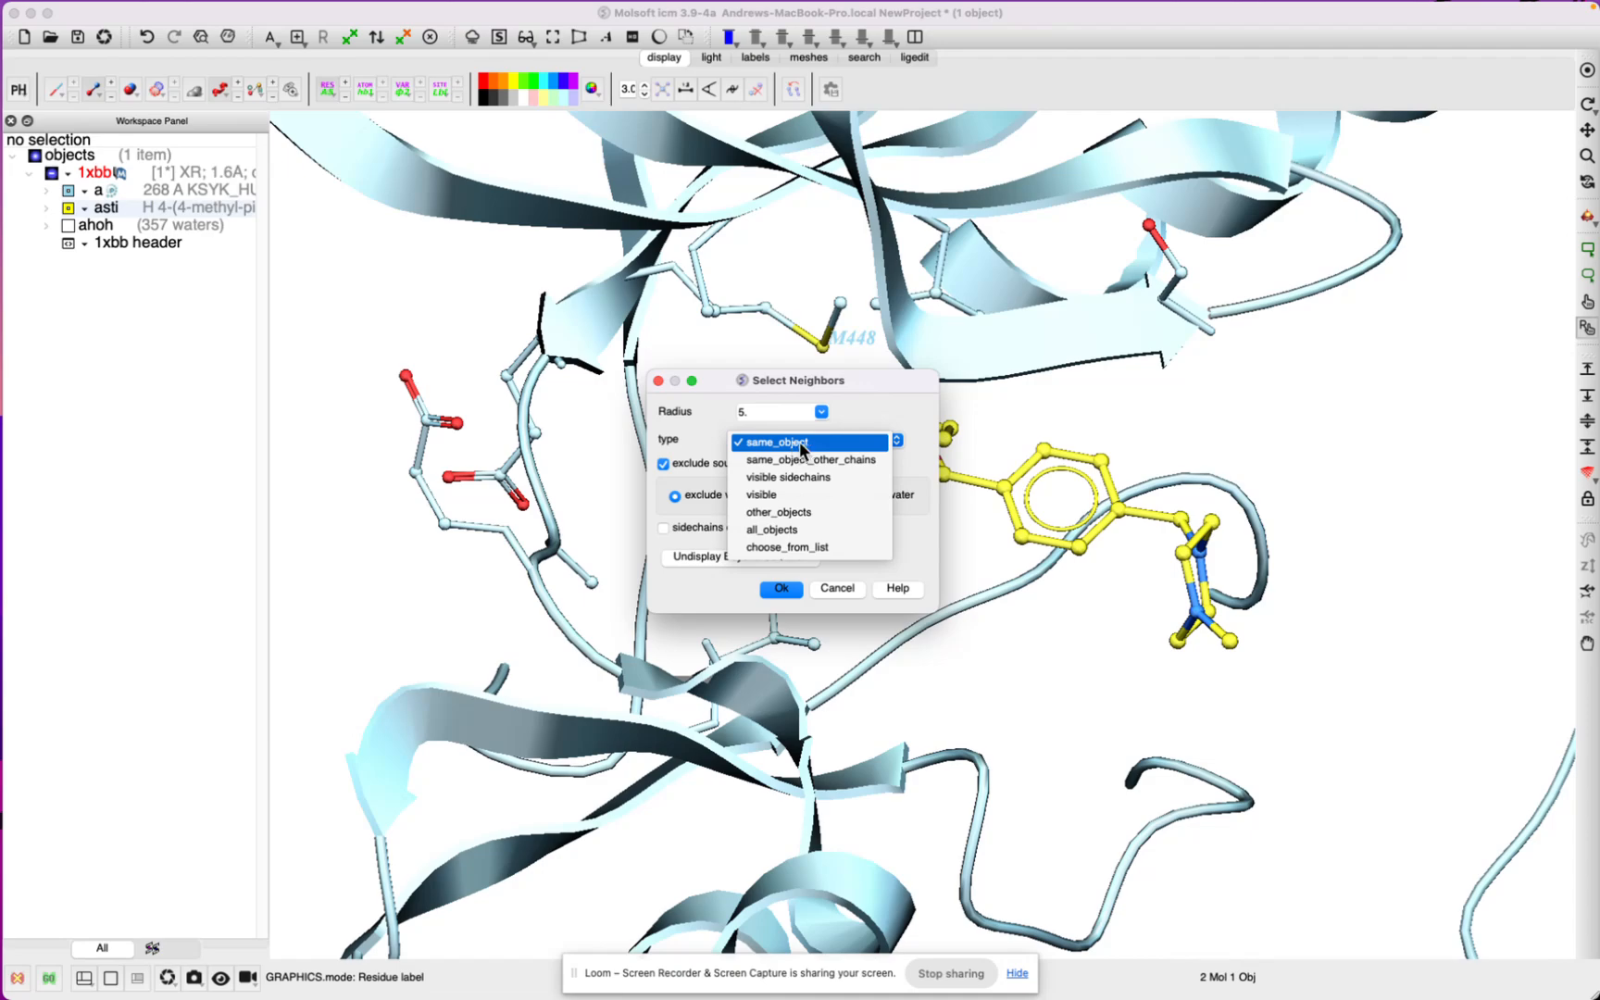
click(862, 428)
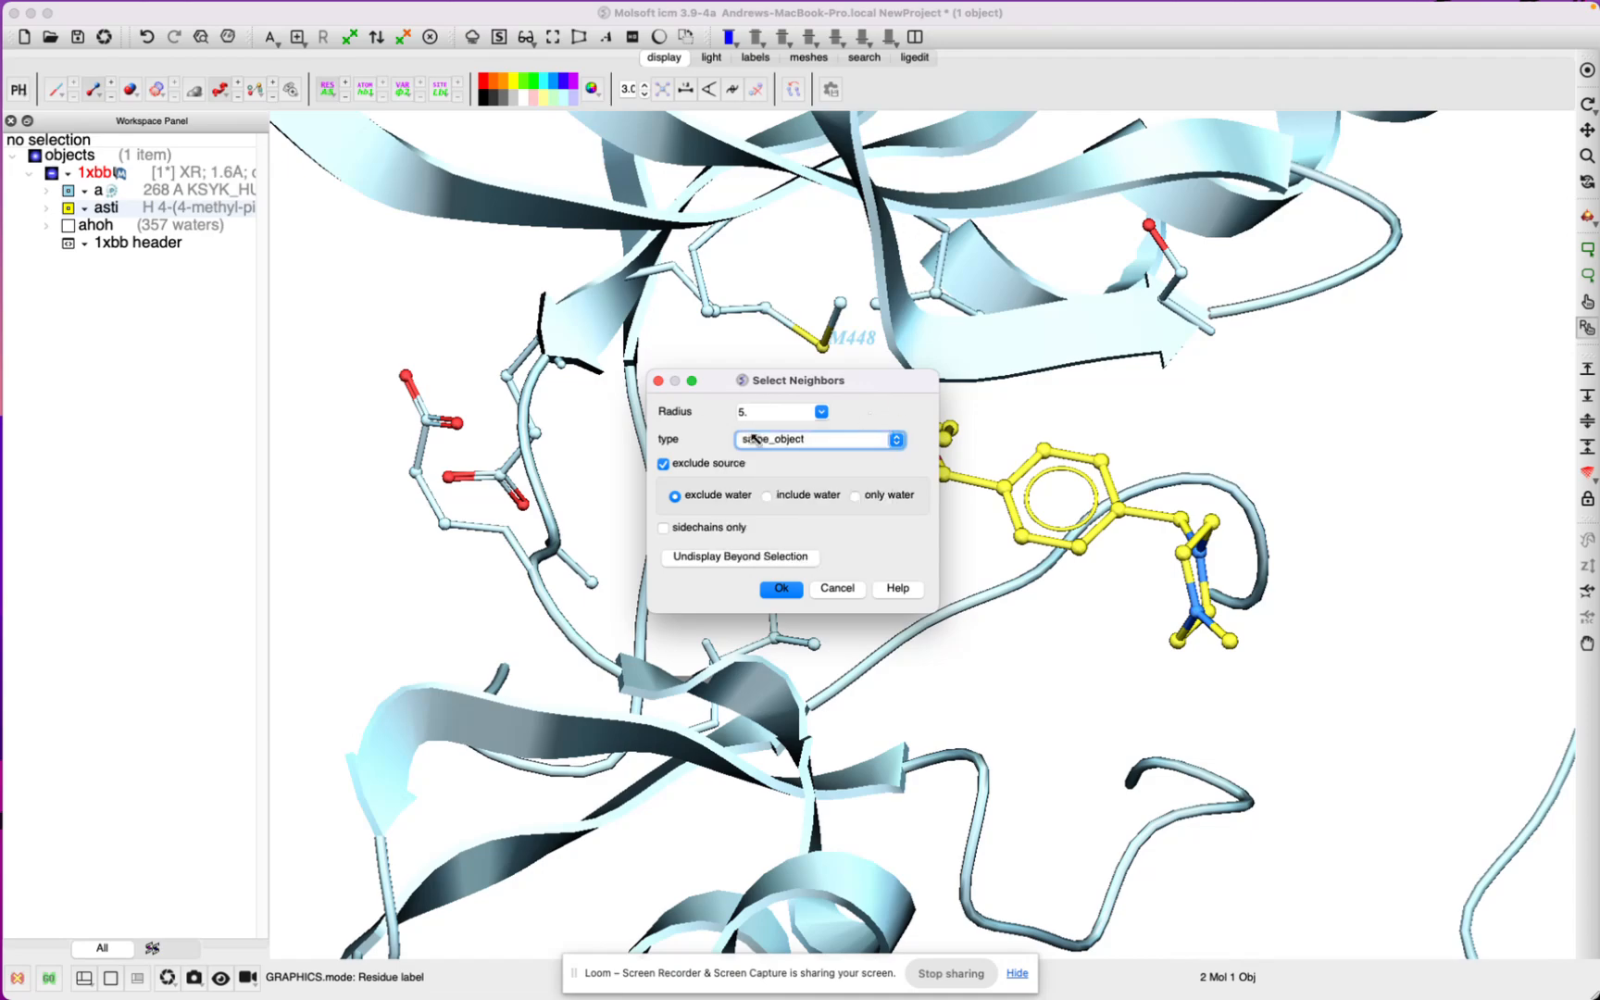
click(848, 449)
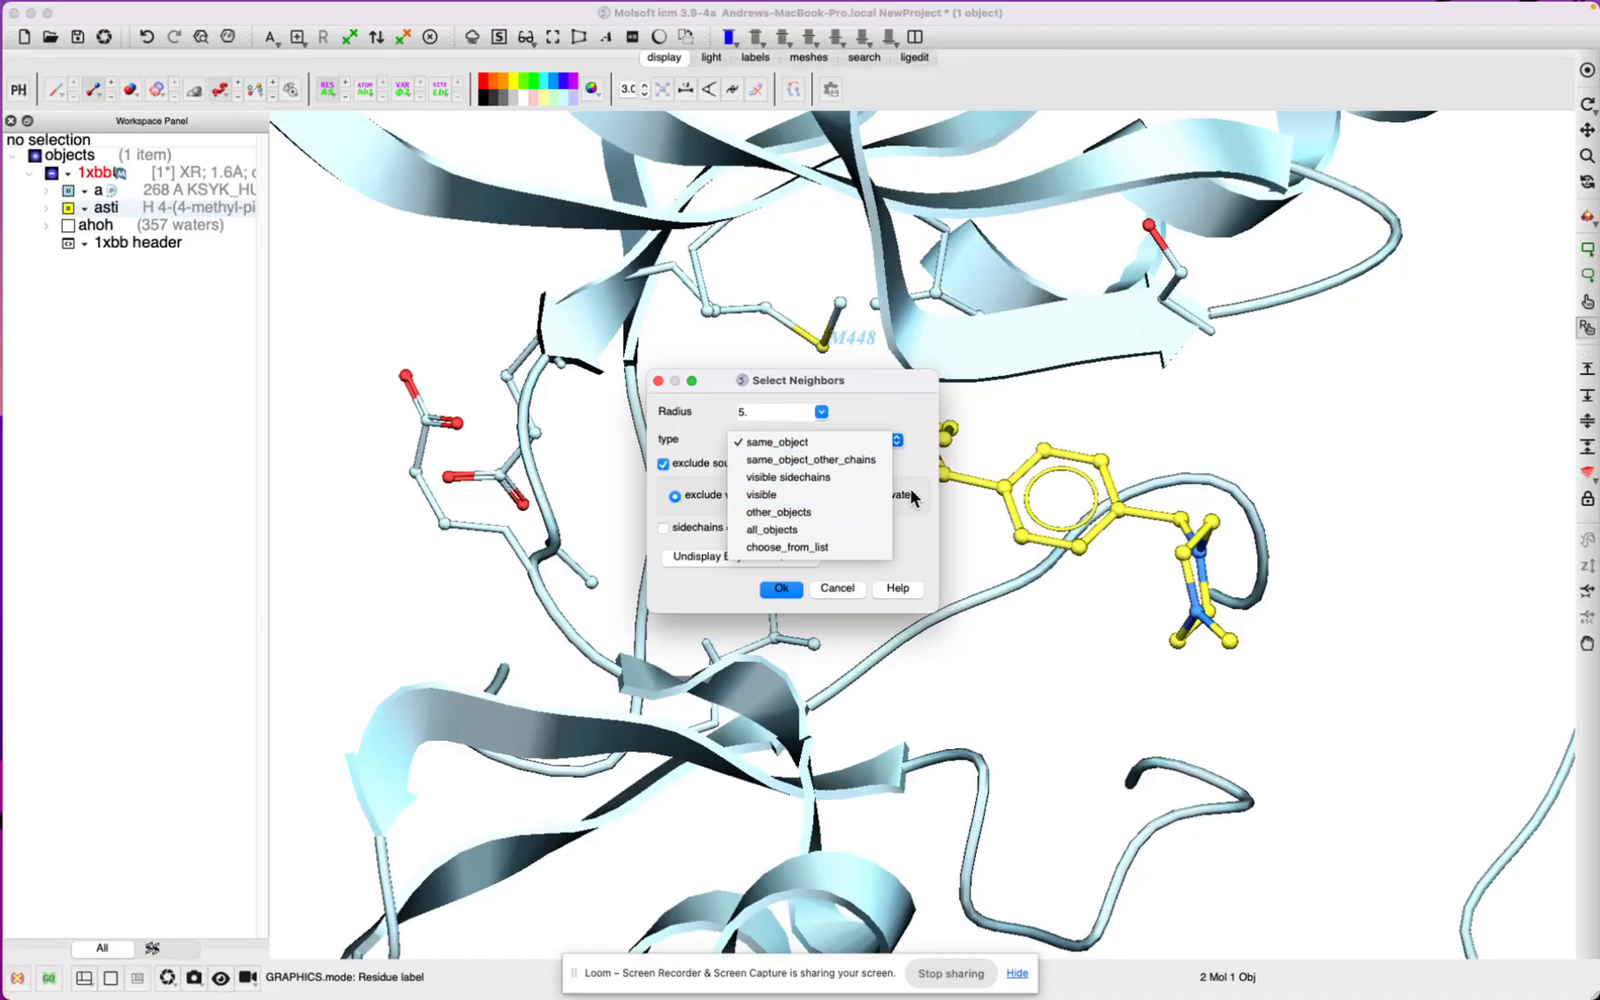
click(901, 465)
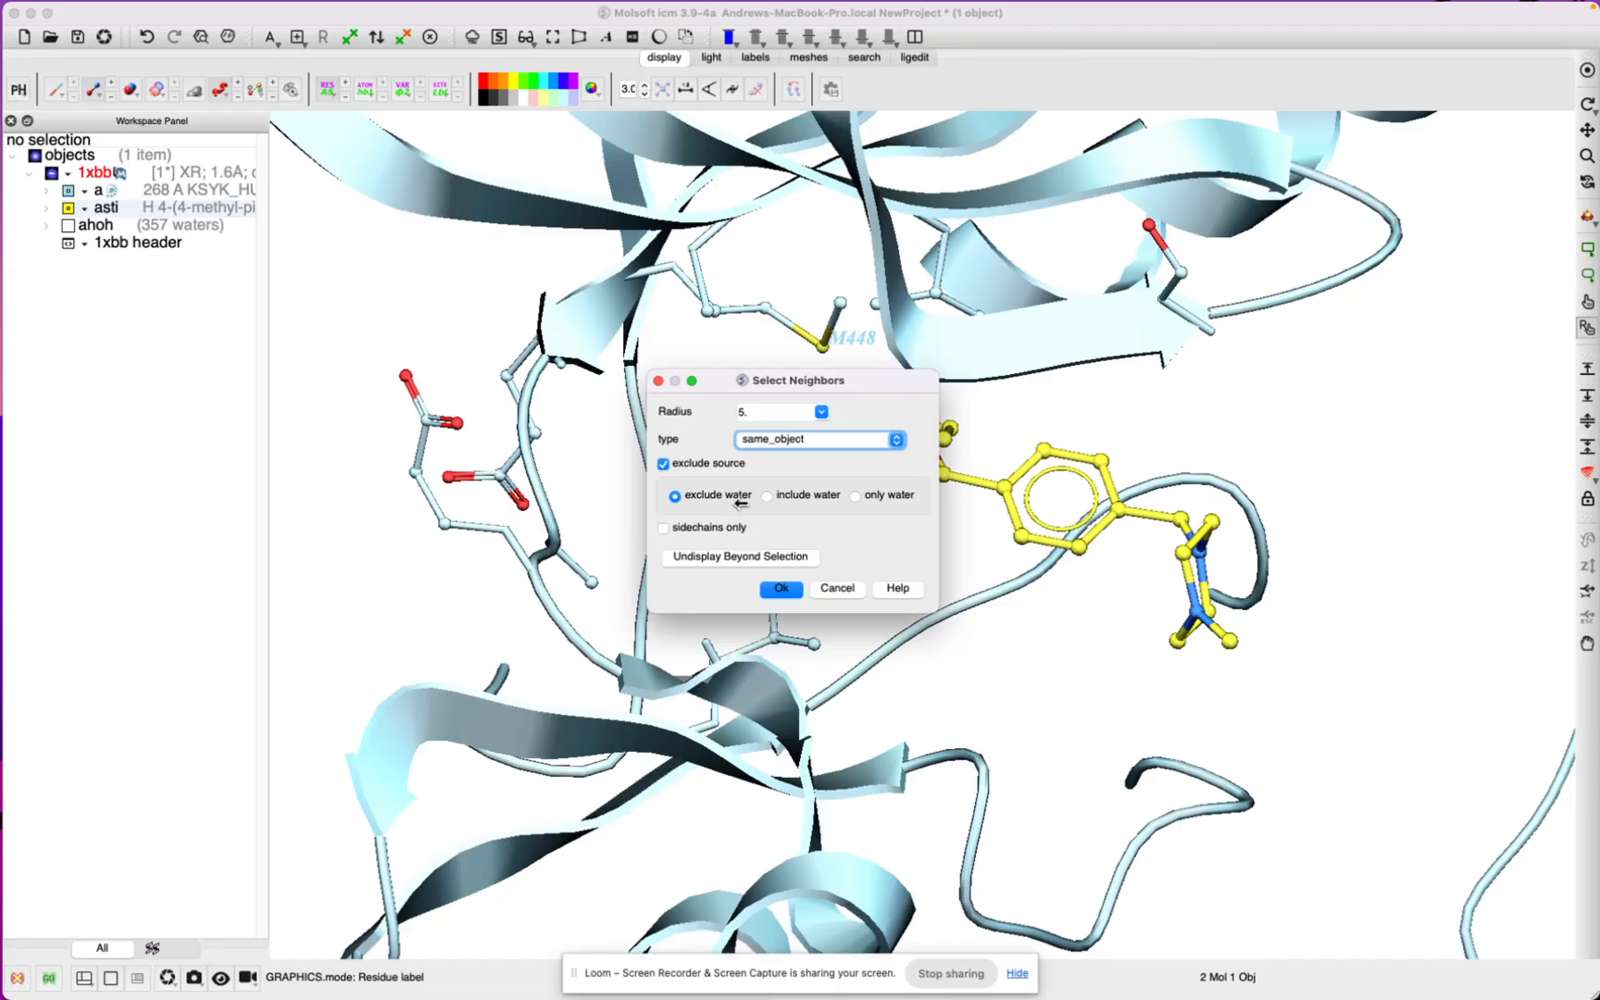
click(783, 589)
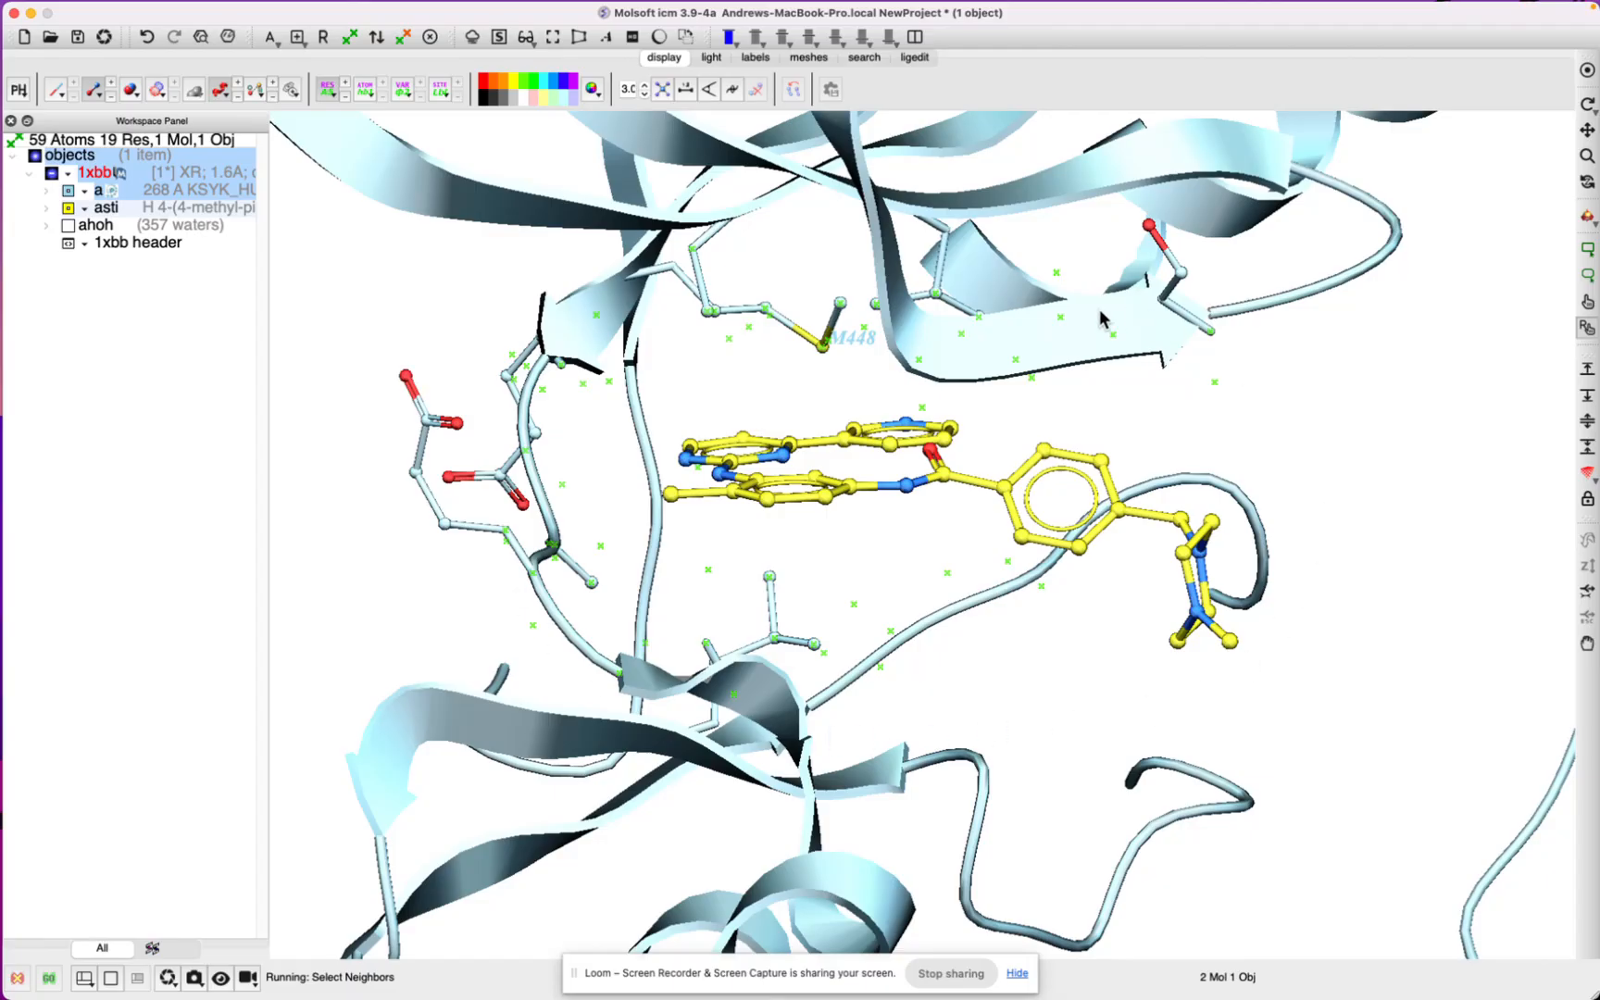
Step: Extend the neighbor selection from atoms to whole residues and display them in wire representation
click(55, 93)
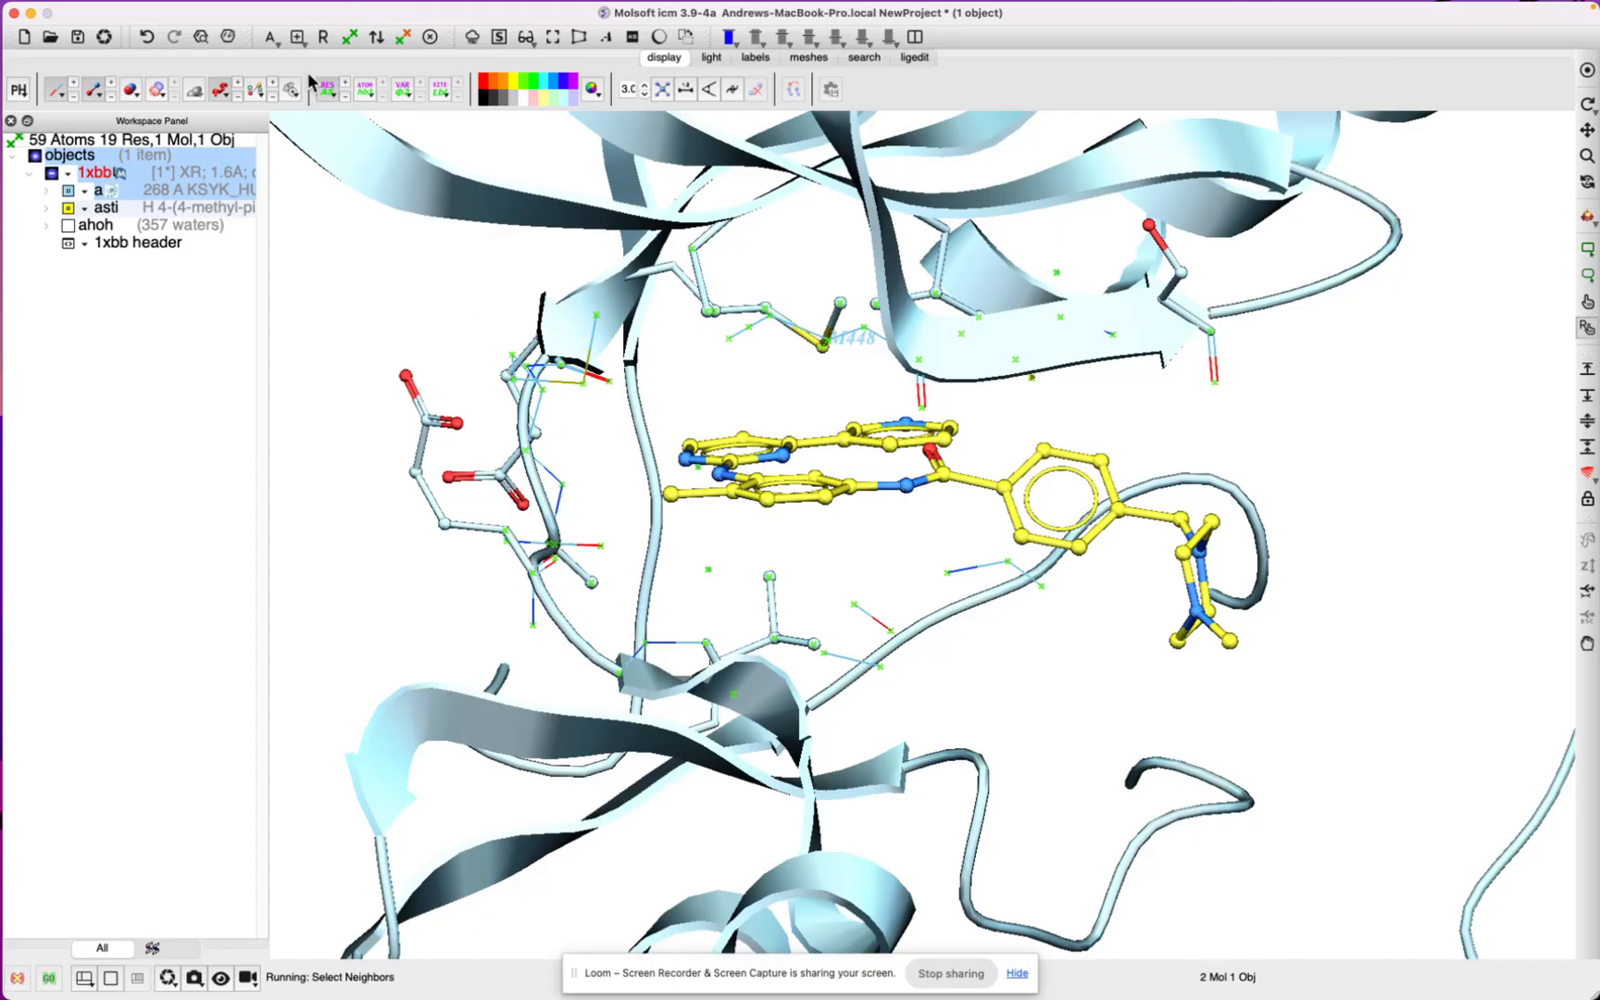
click(323, 37)
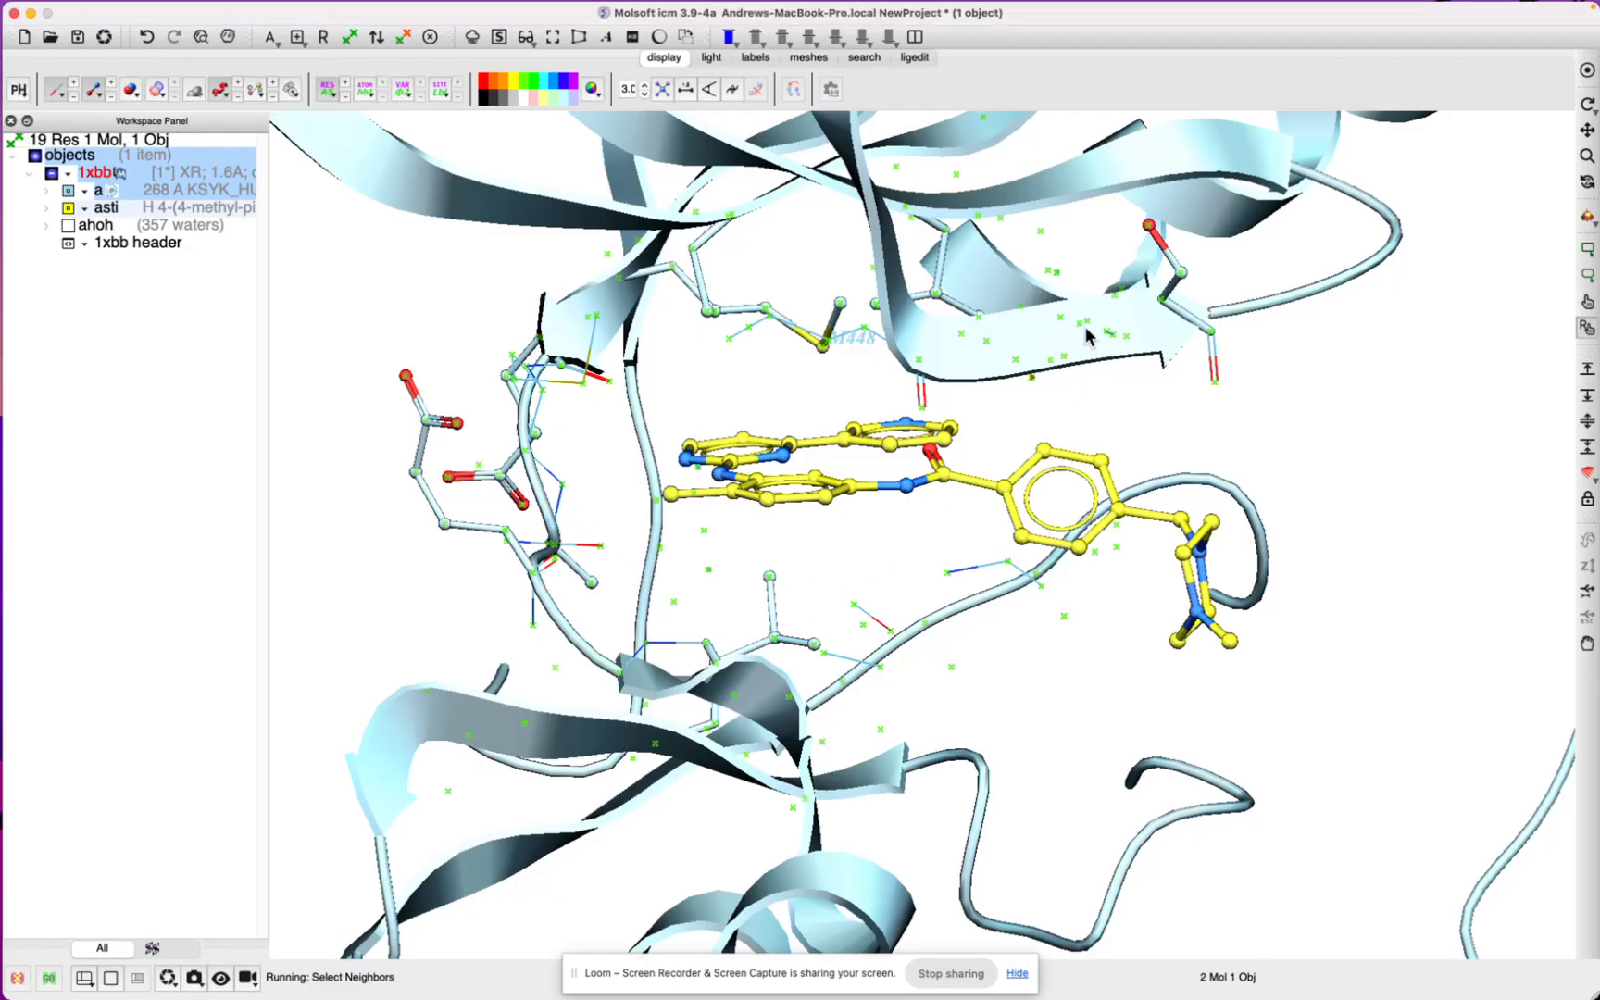
click(54, 92)
click(54, 93)
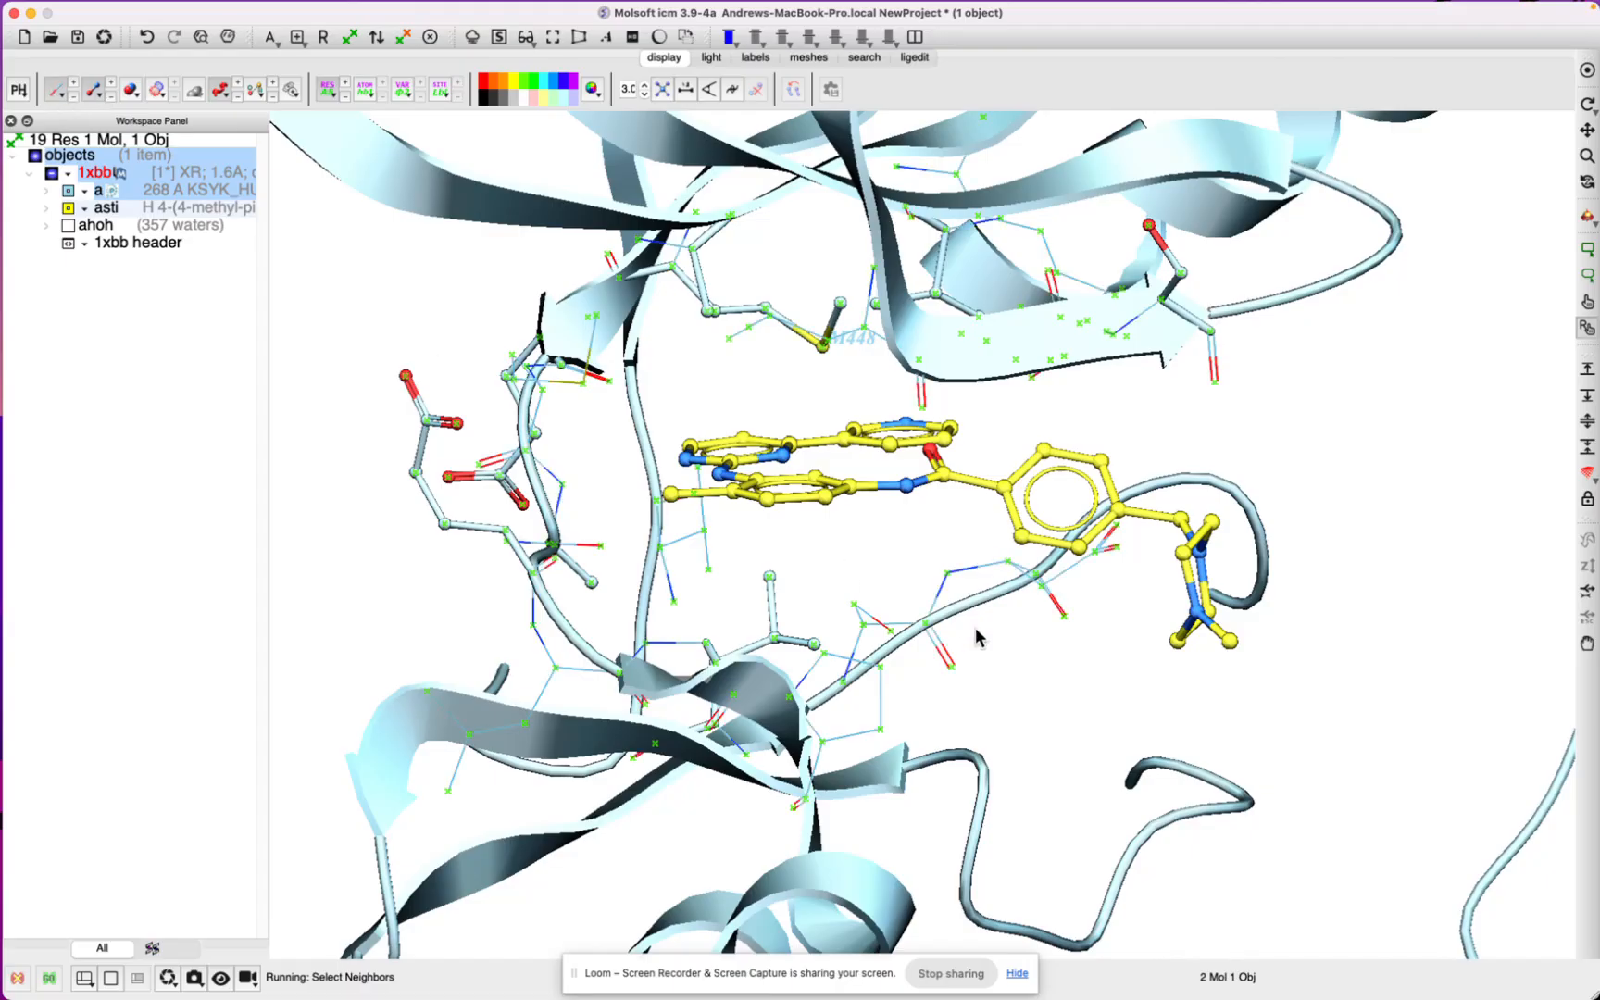
Step: Display residue labels on all selected residues around the ligand
mouse_move(1074, 727)
mouse_down()
mouse_move(1052, 678)
mouse_move(987, 679)
mouse_move(1071, 696)
mouse_move(1058, 704)
mouse_move(1102, 697)
mouse_move(1063, 700)
mouse_up()
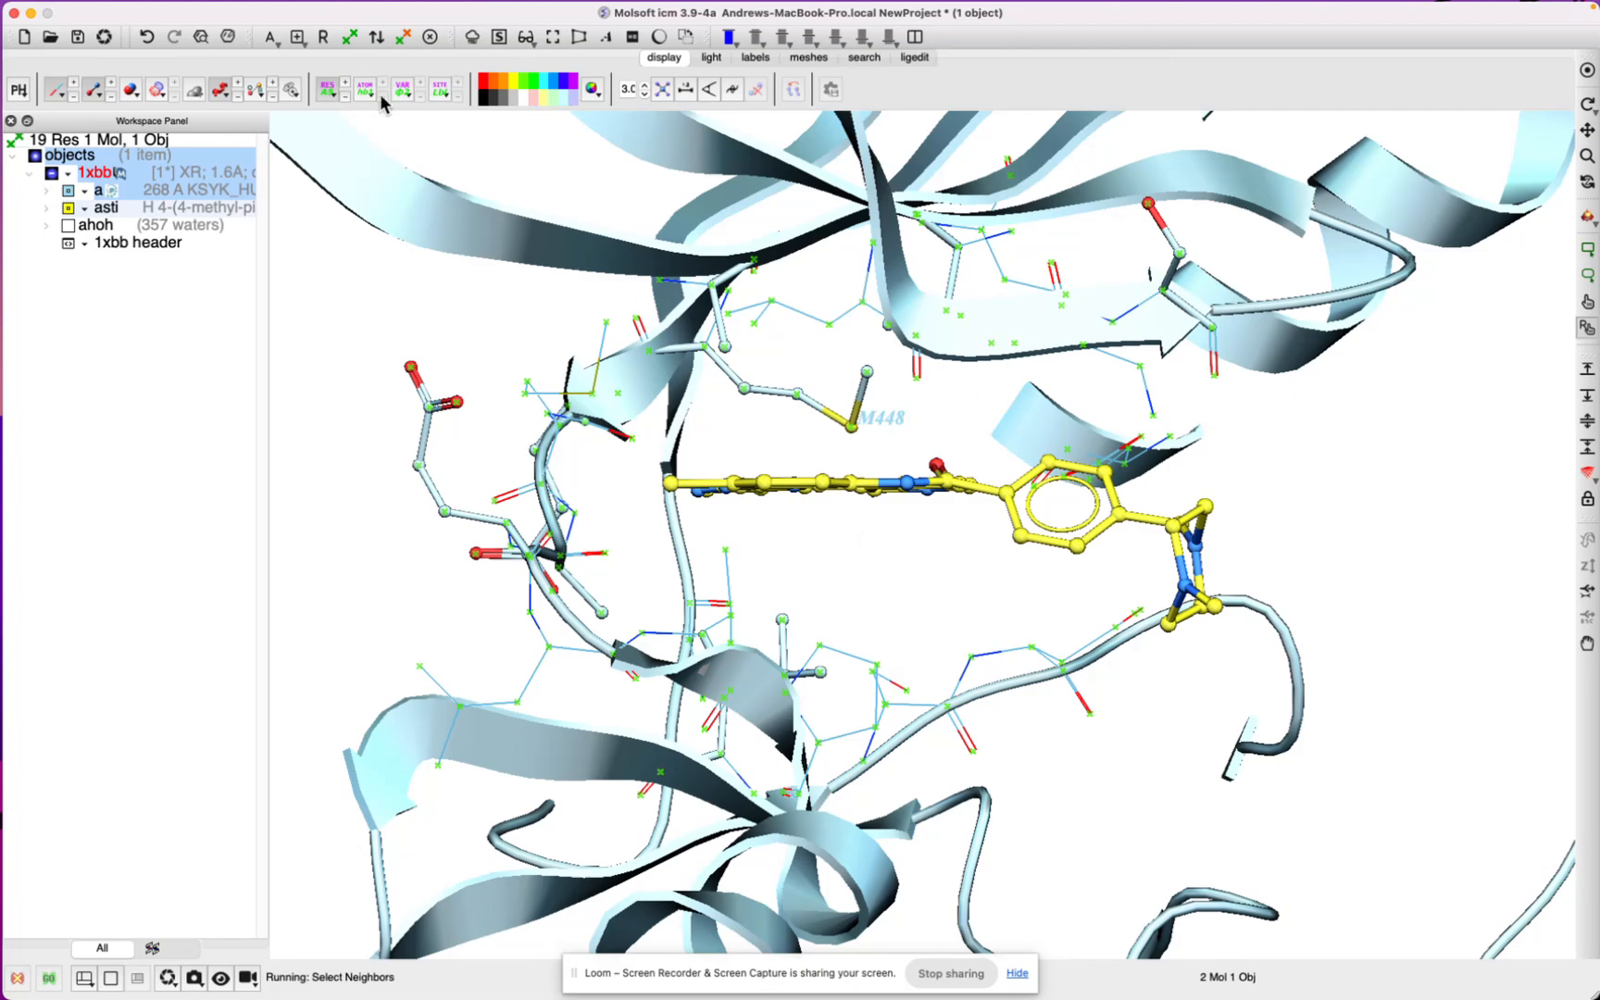
click(325, 93)
click(325, 95)
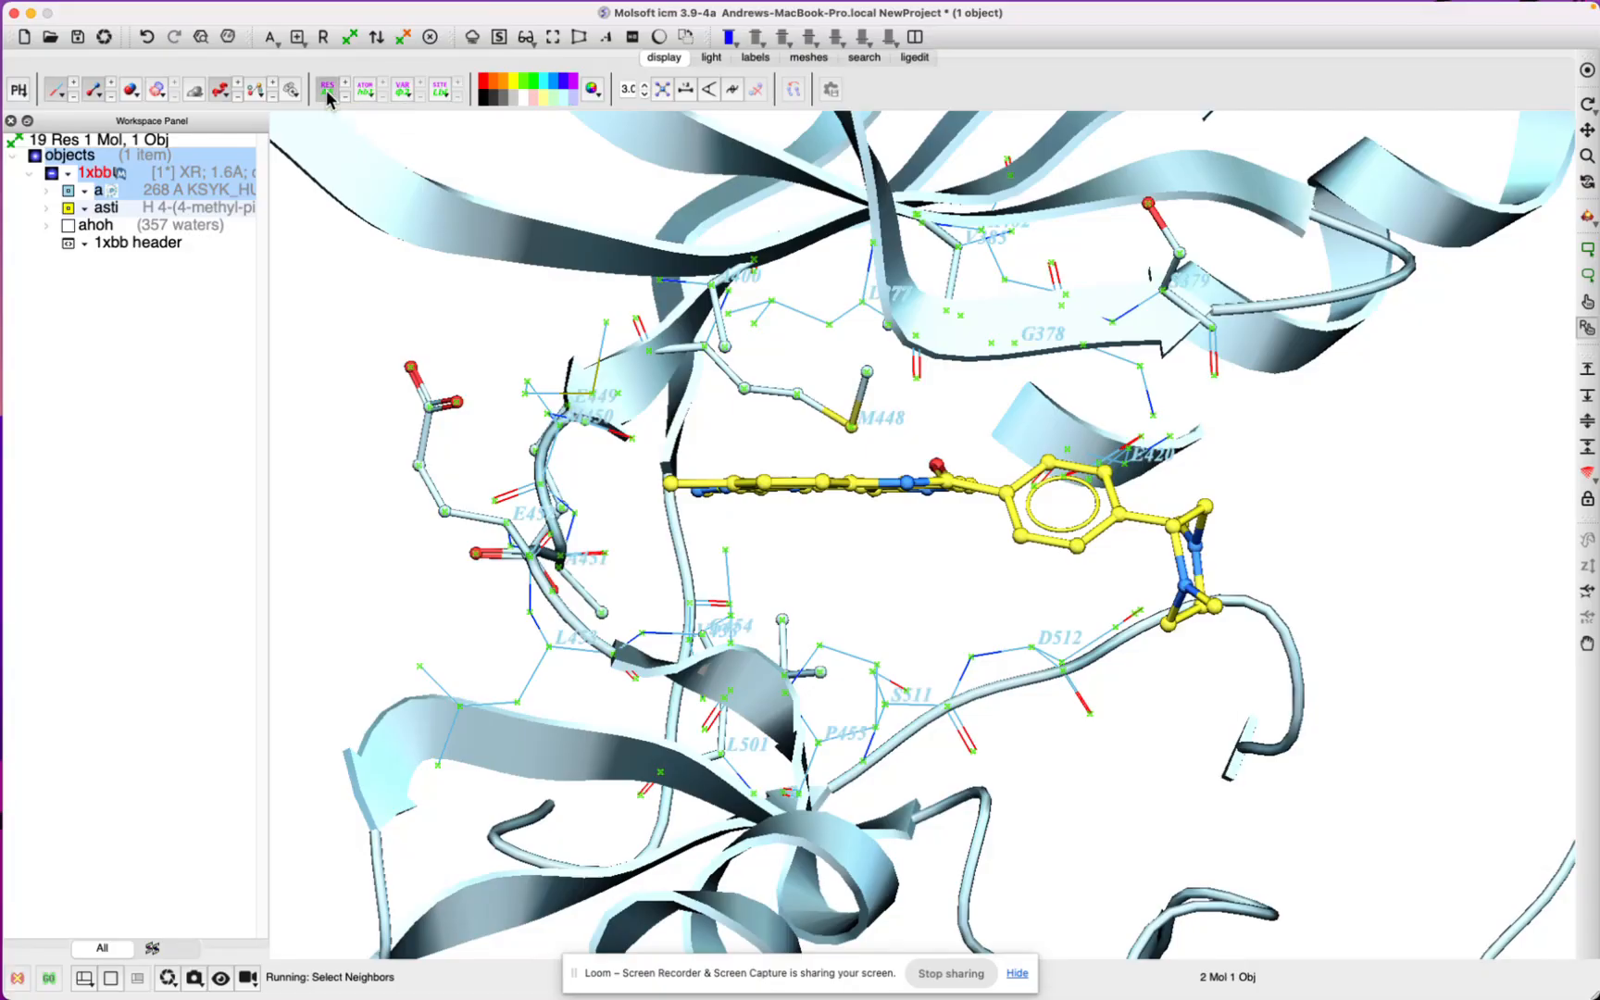
Step: Color the labels of the selected binding-site residues Blue
right_click(326, 93)
key(Escape)
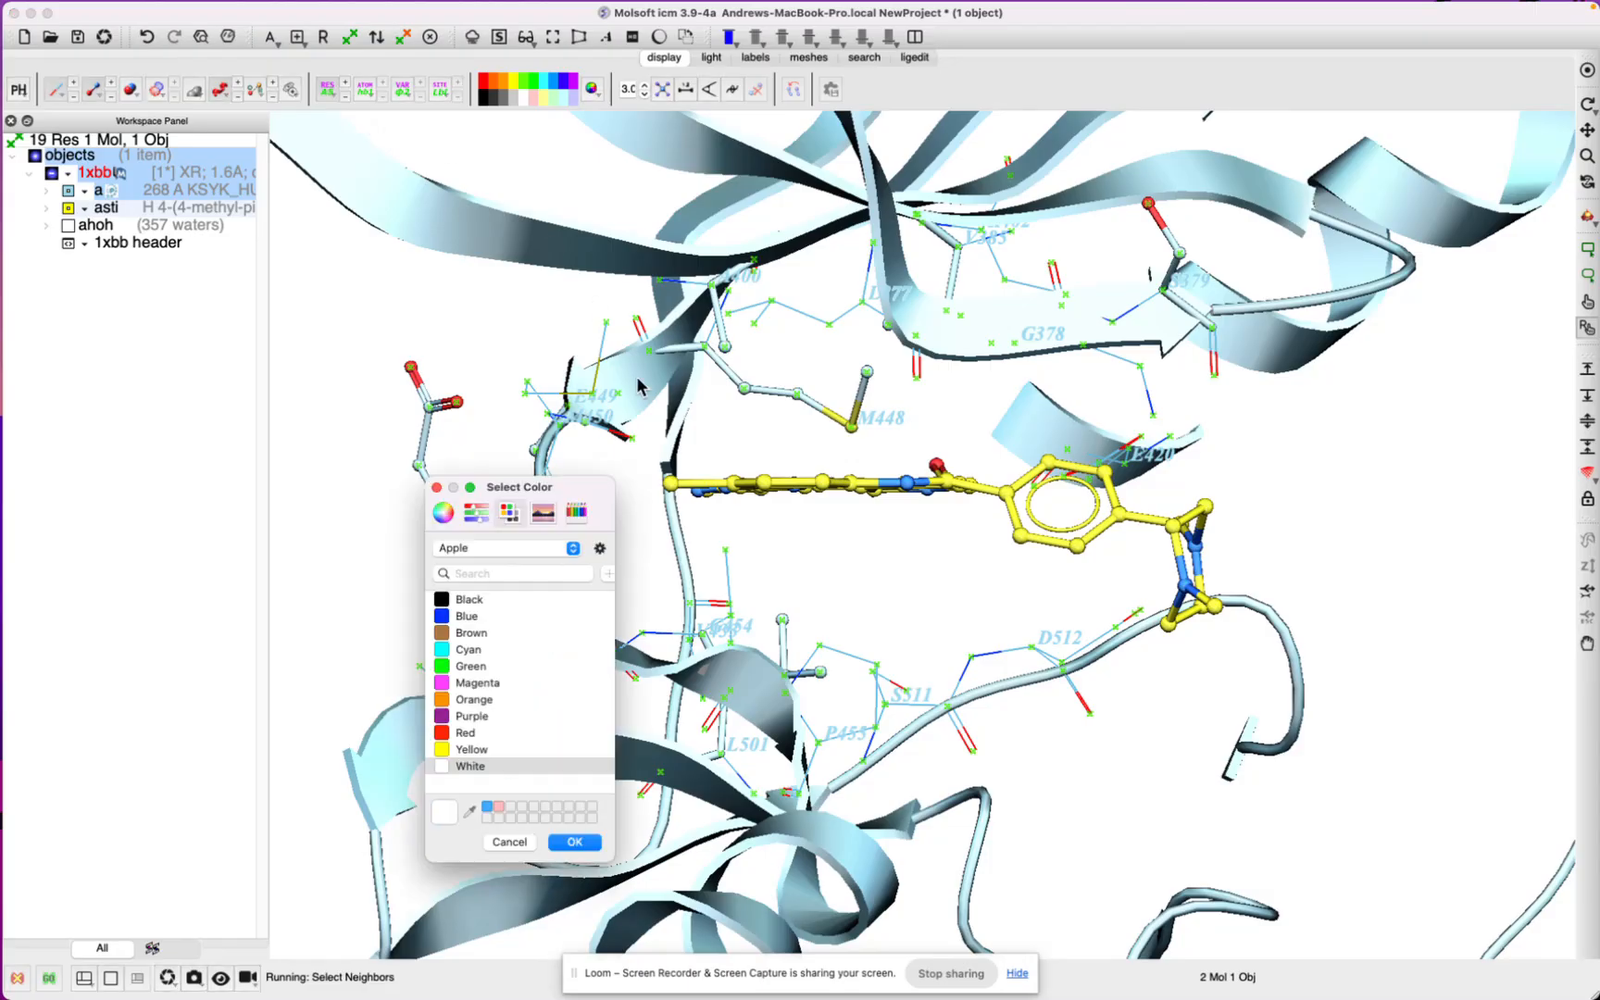
click(458, 617)
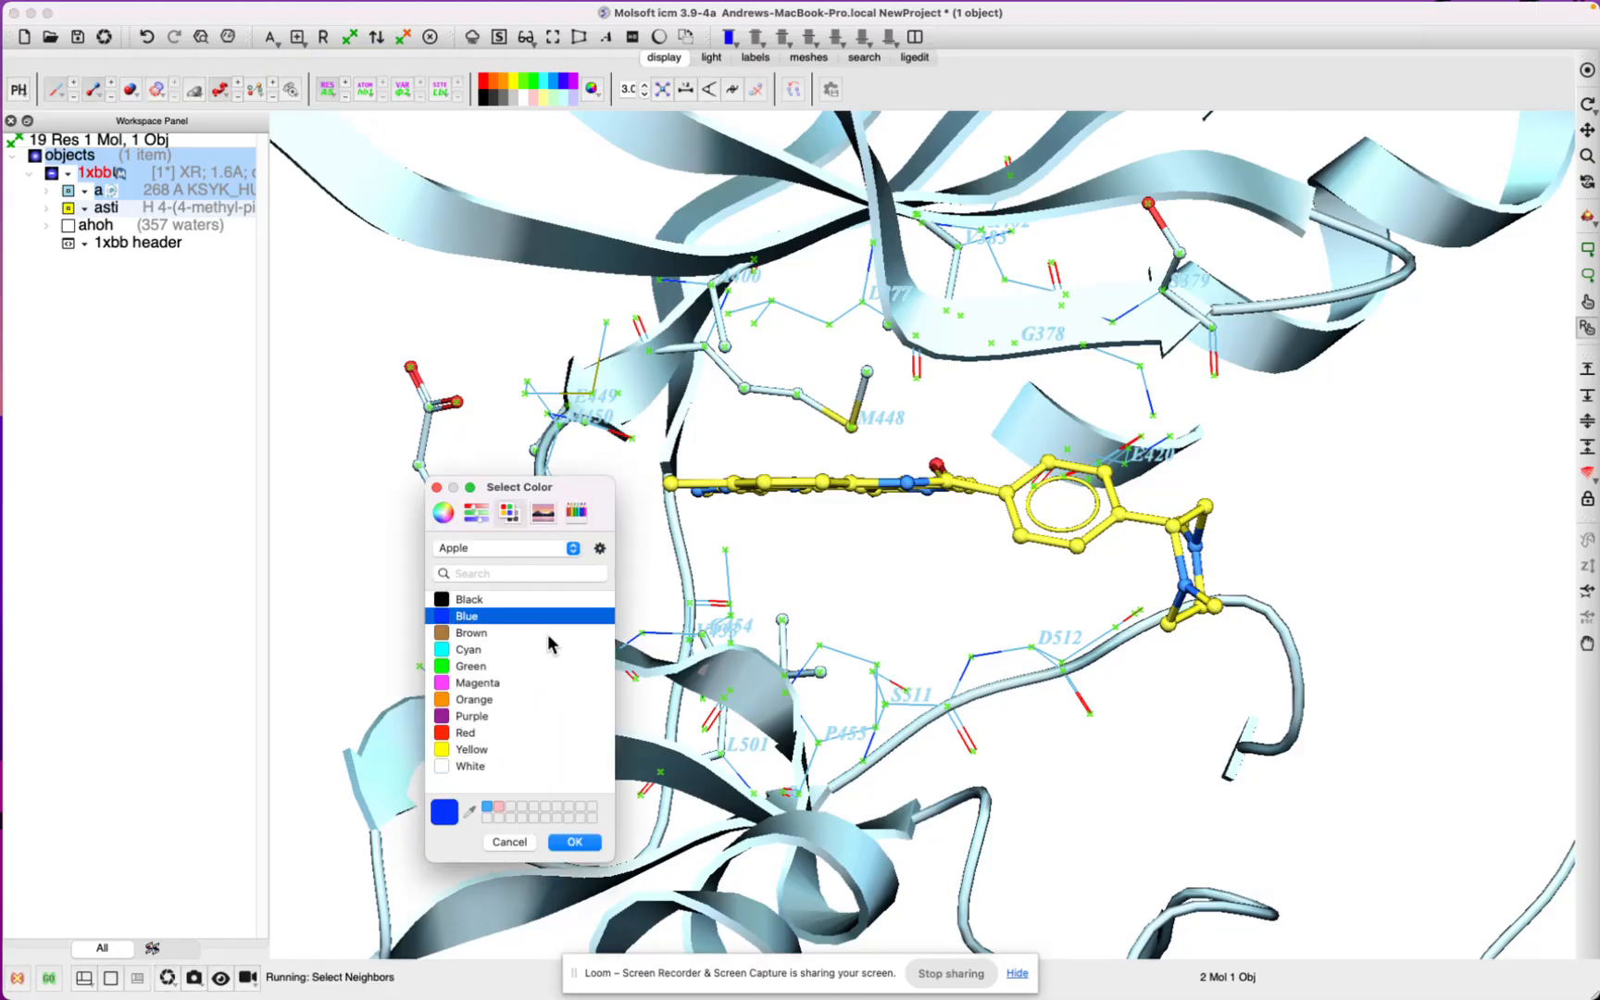
click(575, 843)
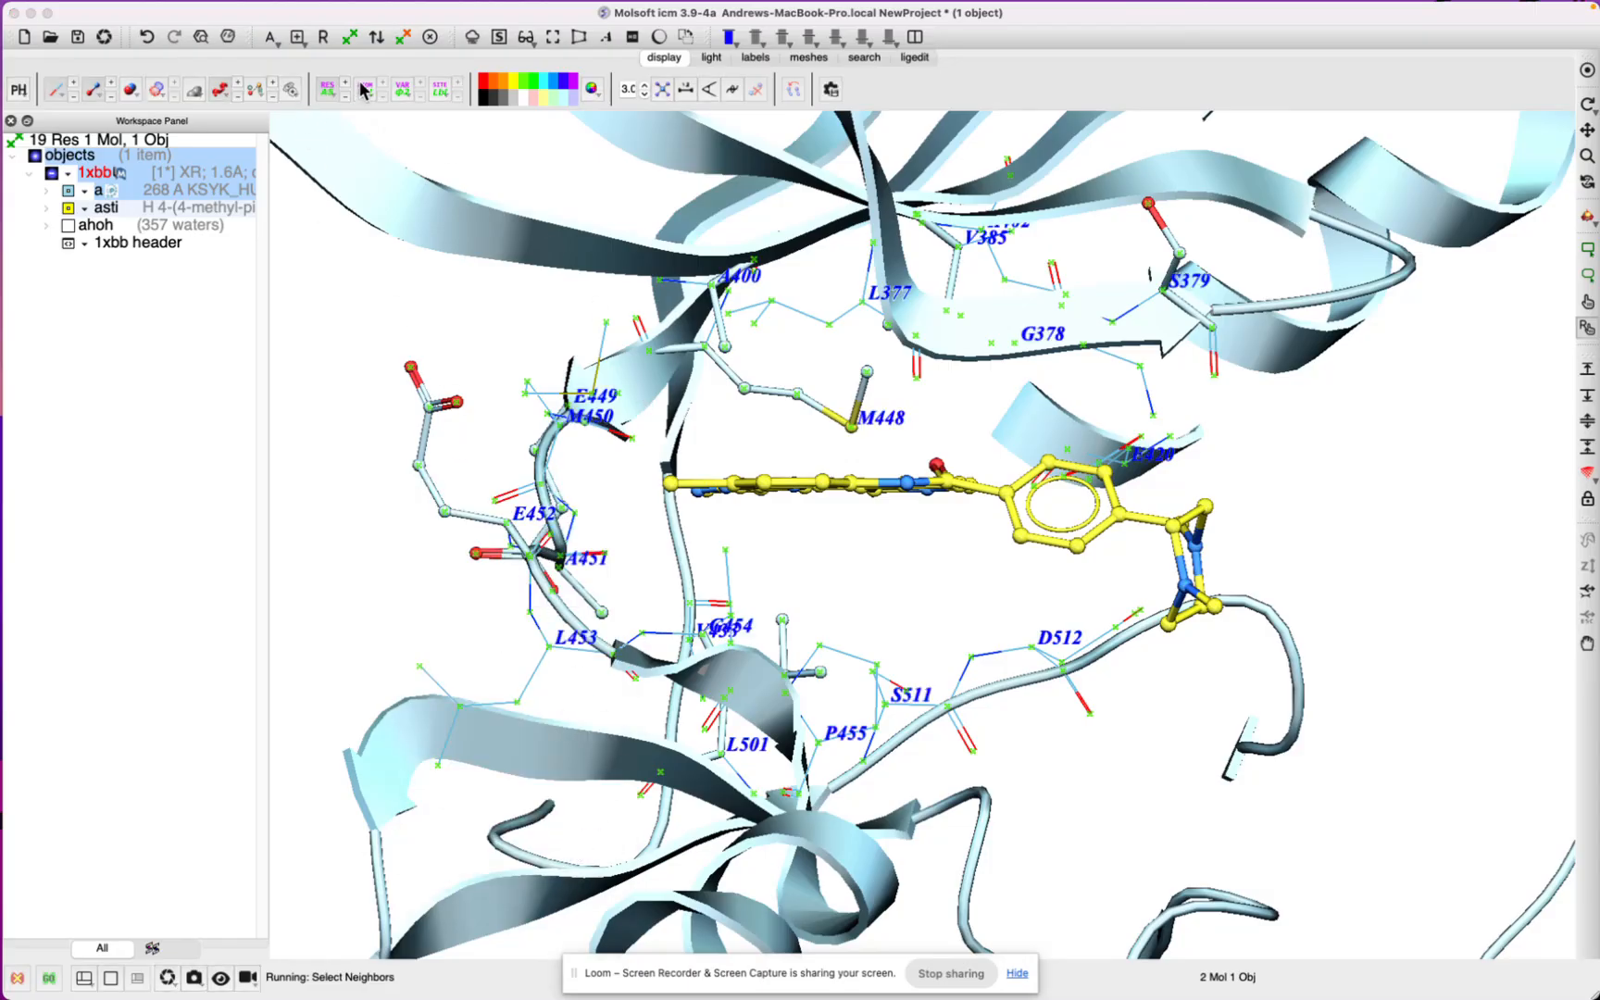
Step: Change the color of the selected residues' labels to Black
click(327, 93)
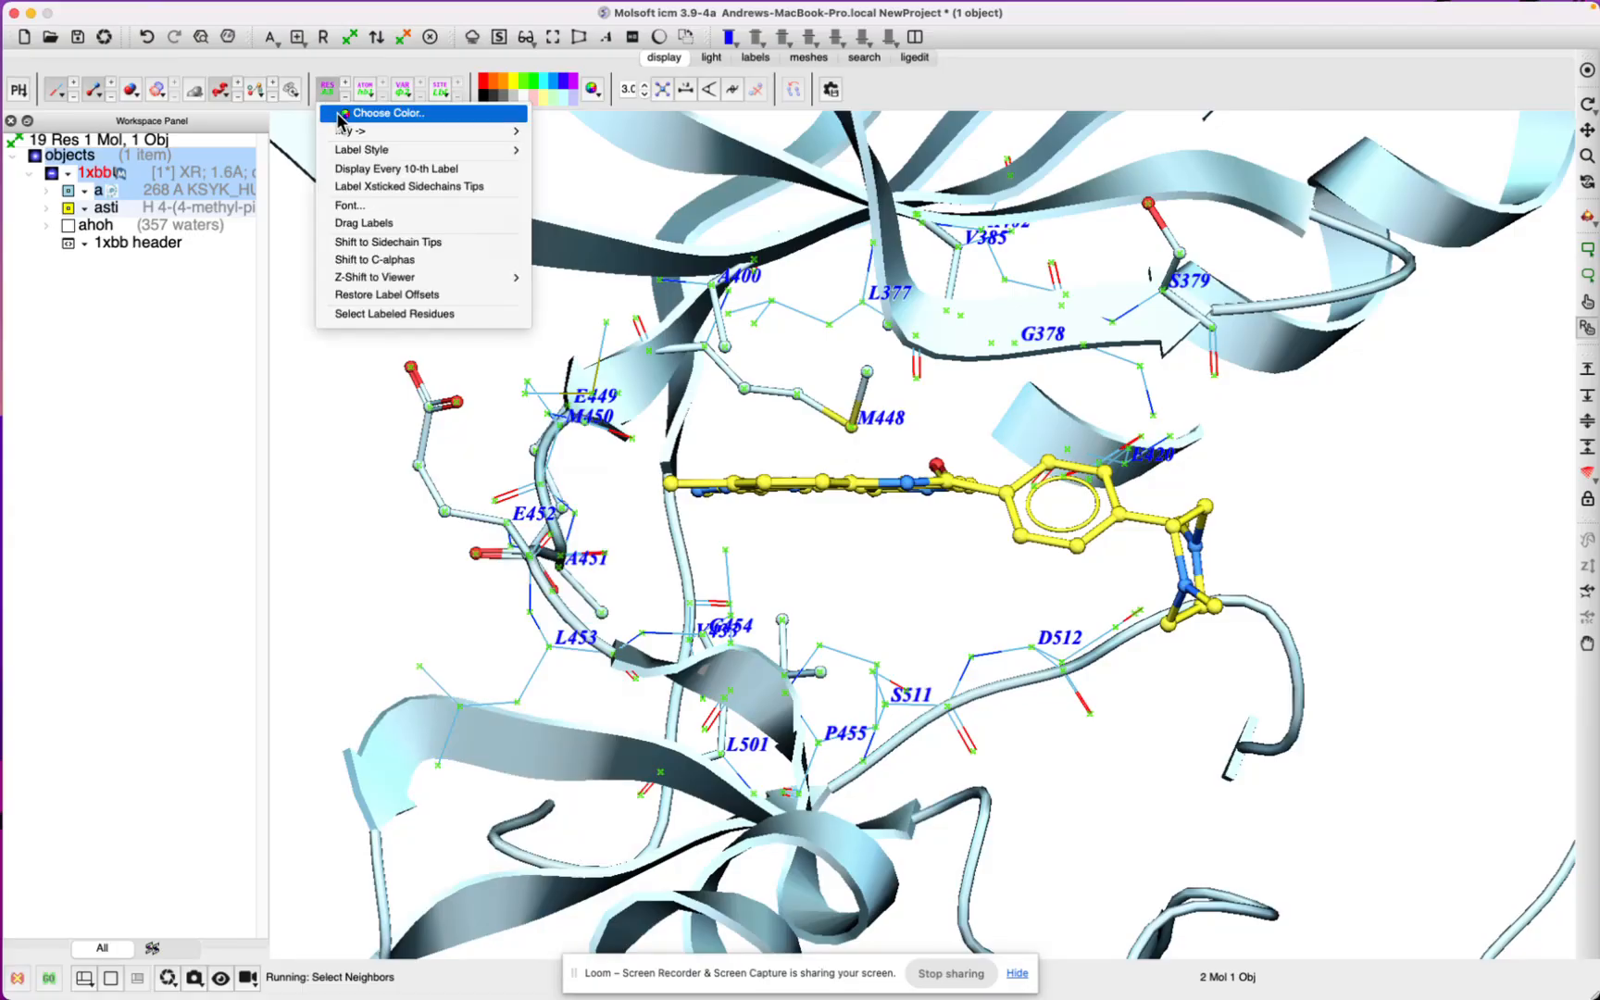
click(366, 112)
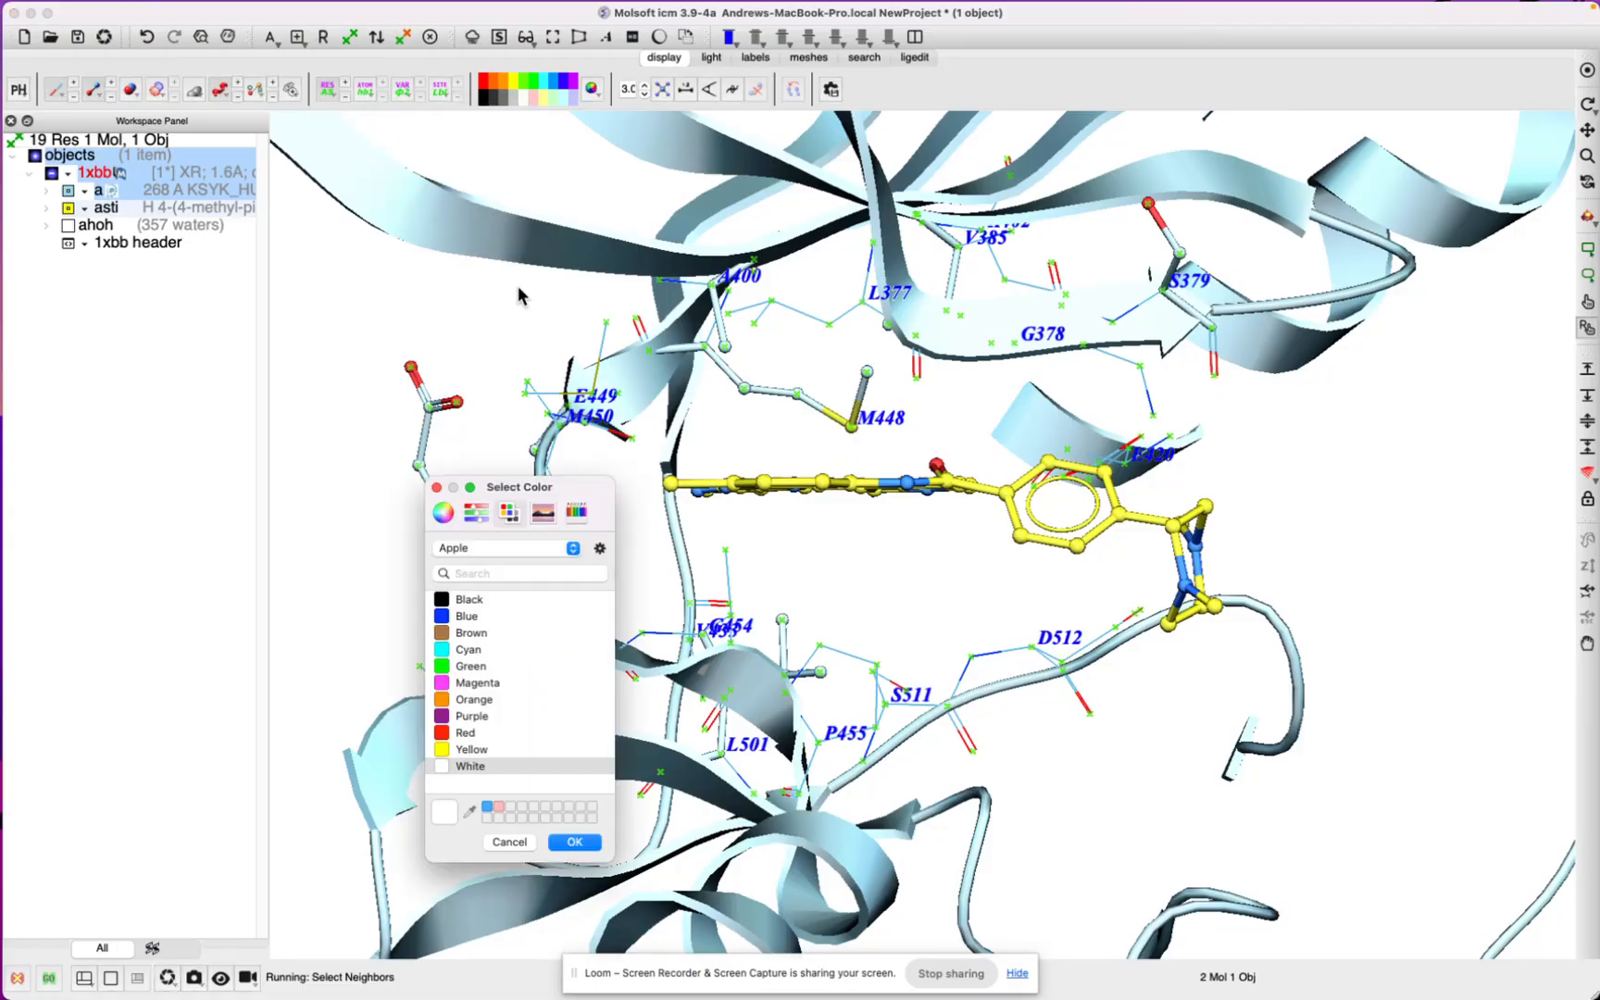
click(464, 600)
click(574, 841)
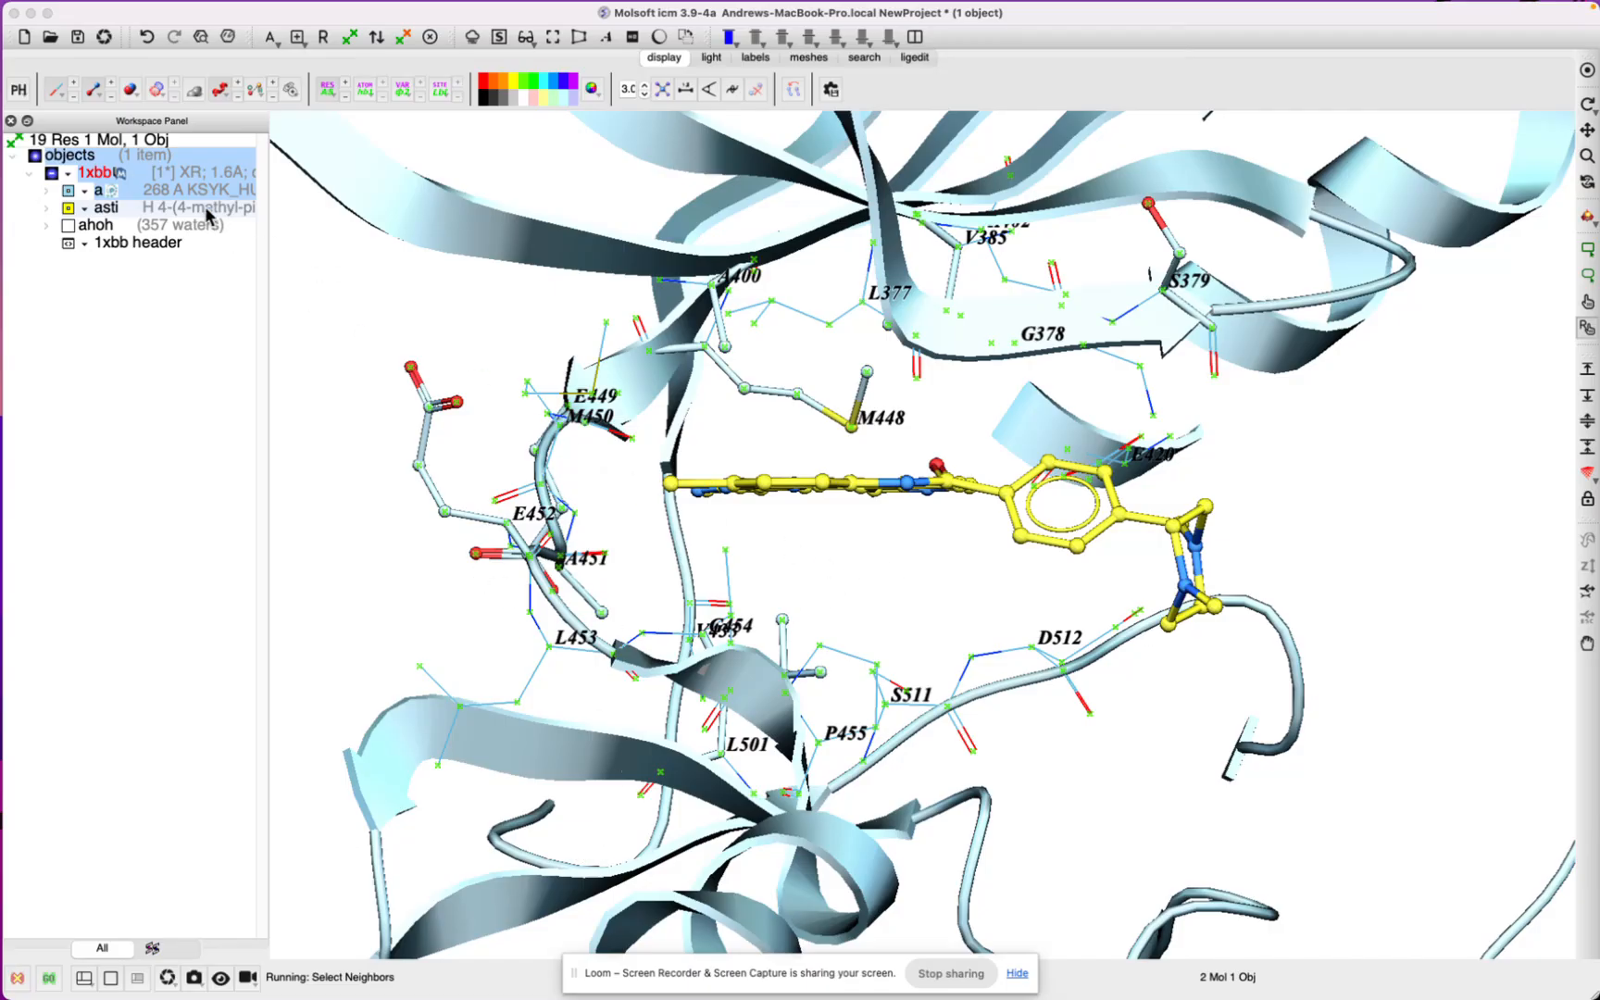
Step: Set the font size of the residue labels around the ligand to 30
click(325, 94)
mouse_move(382, 152)
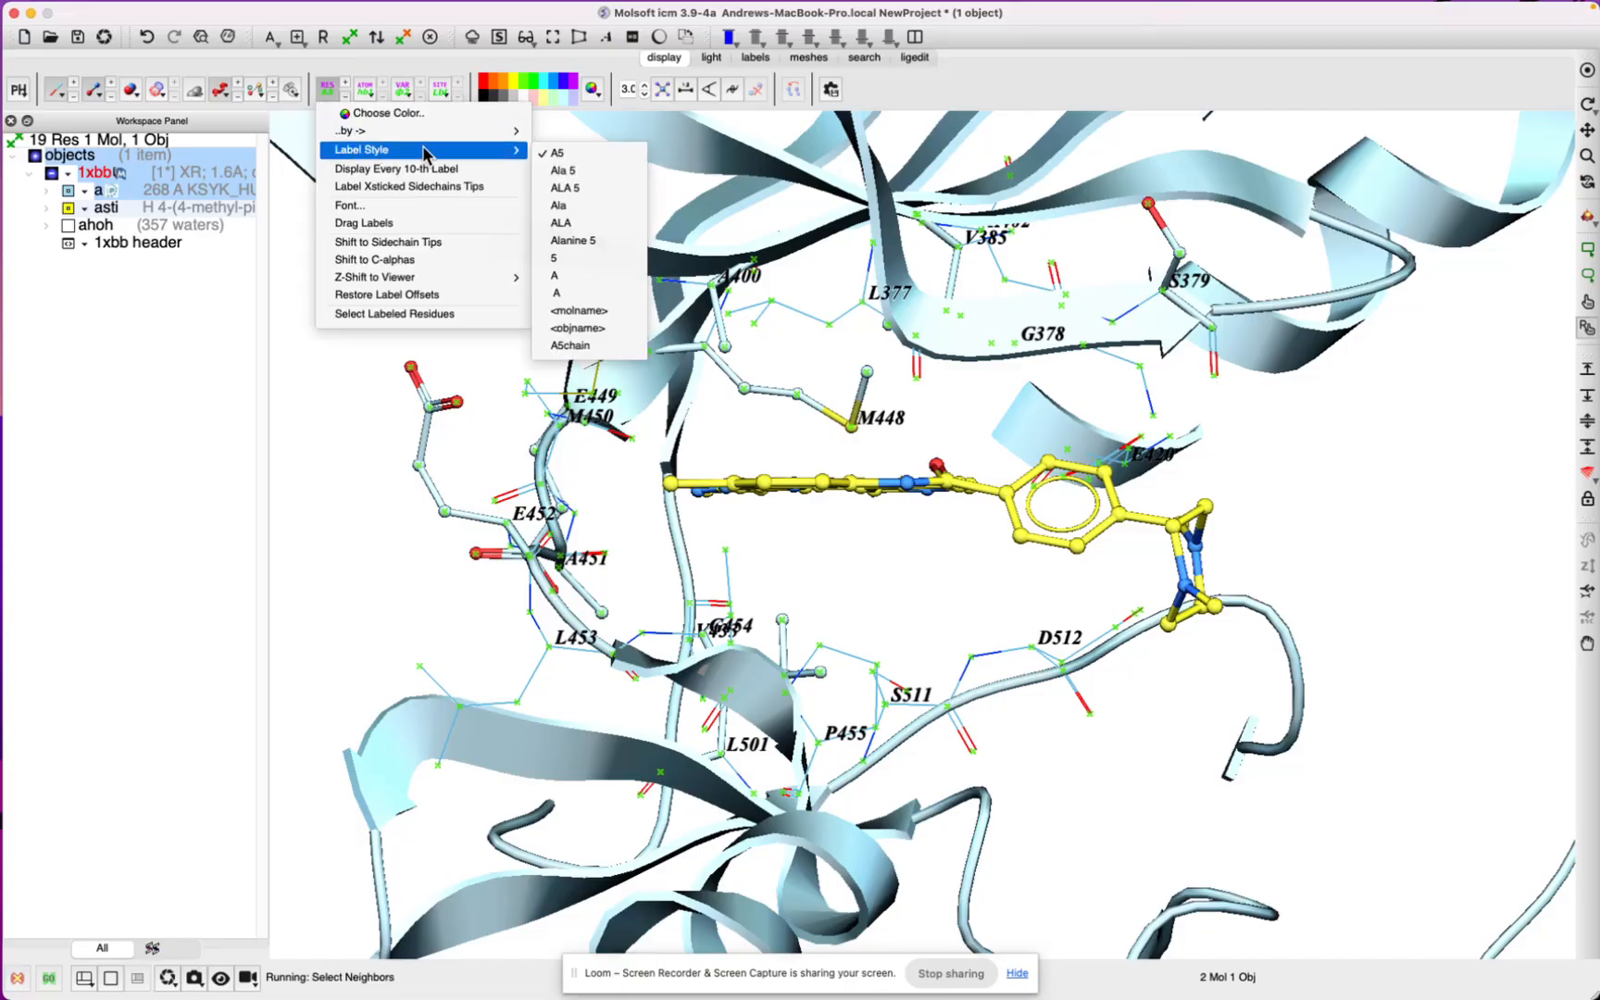
click(379, 214)
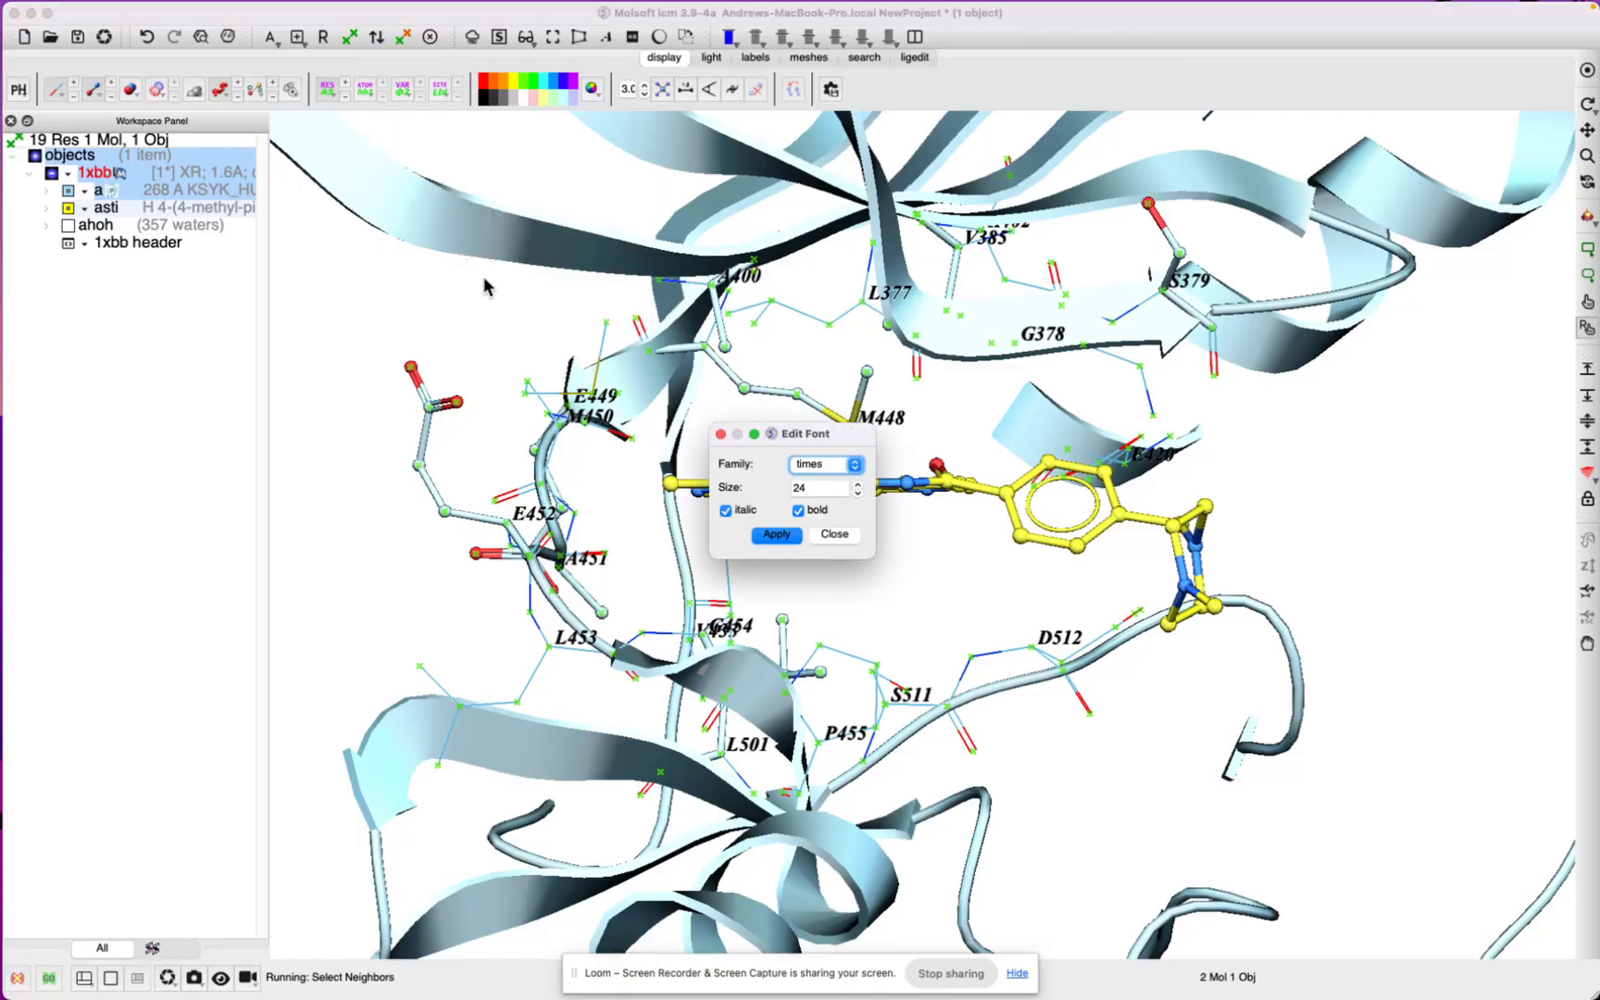
double_click(804, 485)
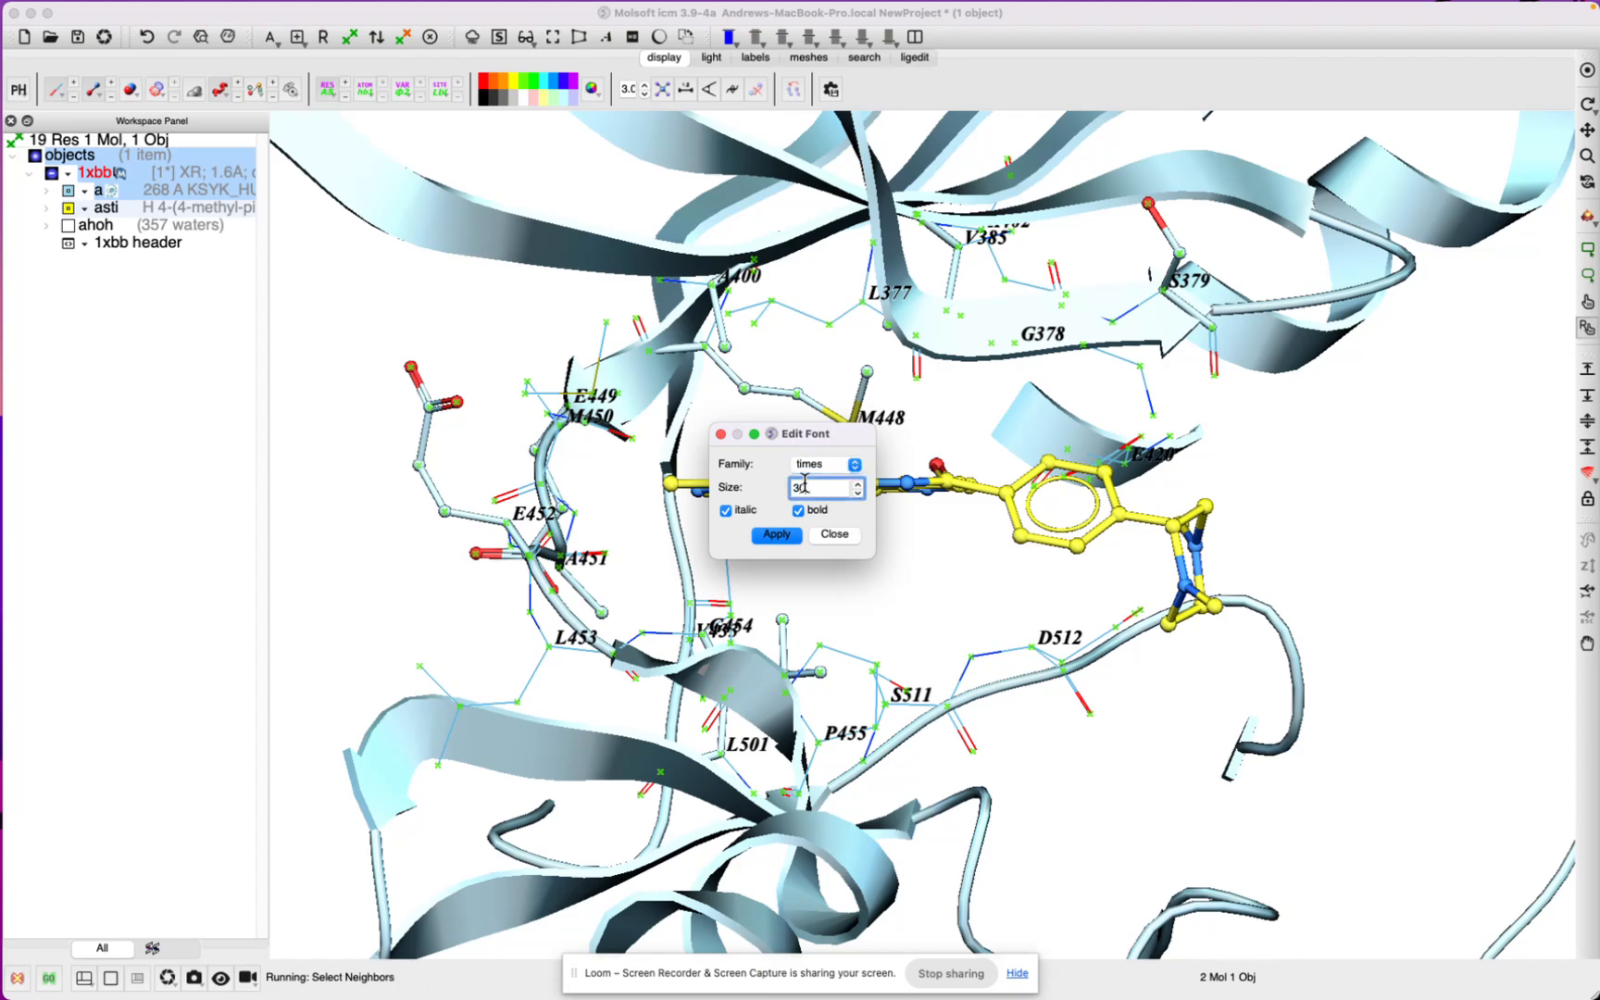
text(30)
click(780, 537)
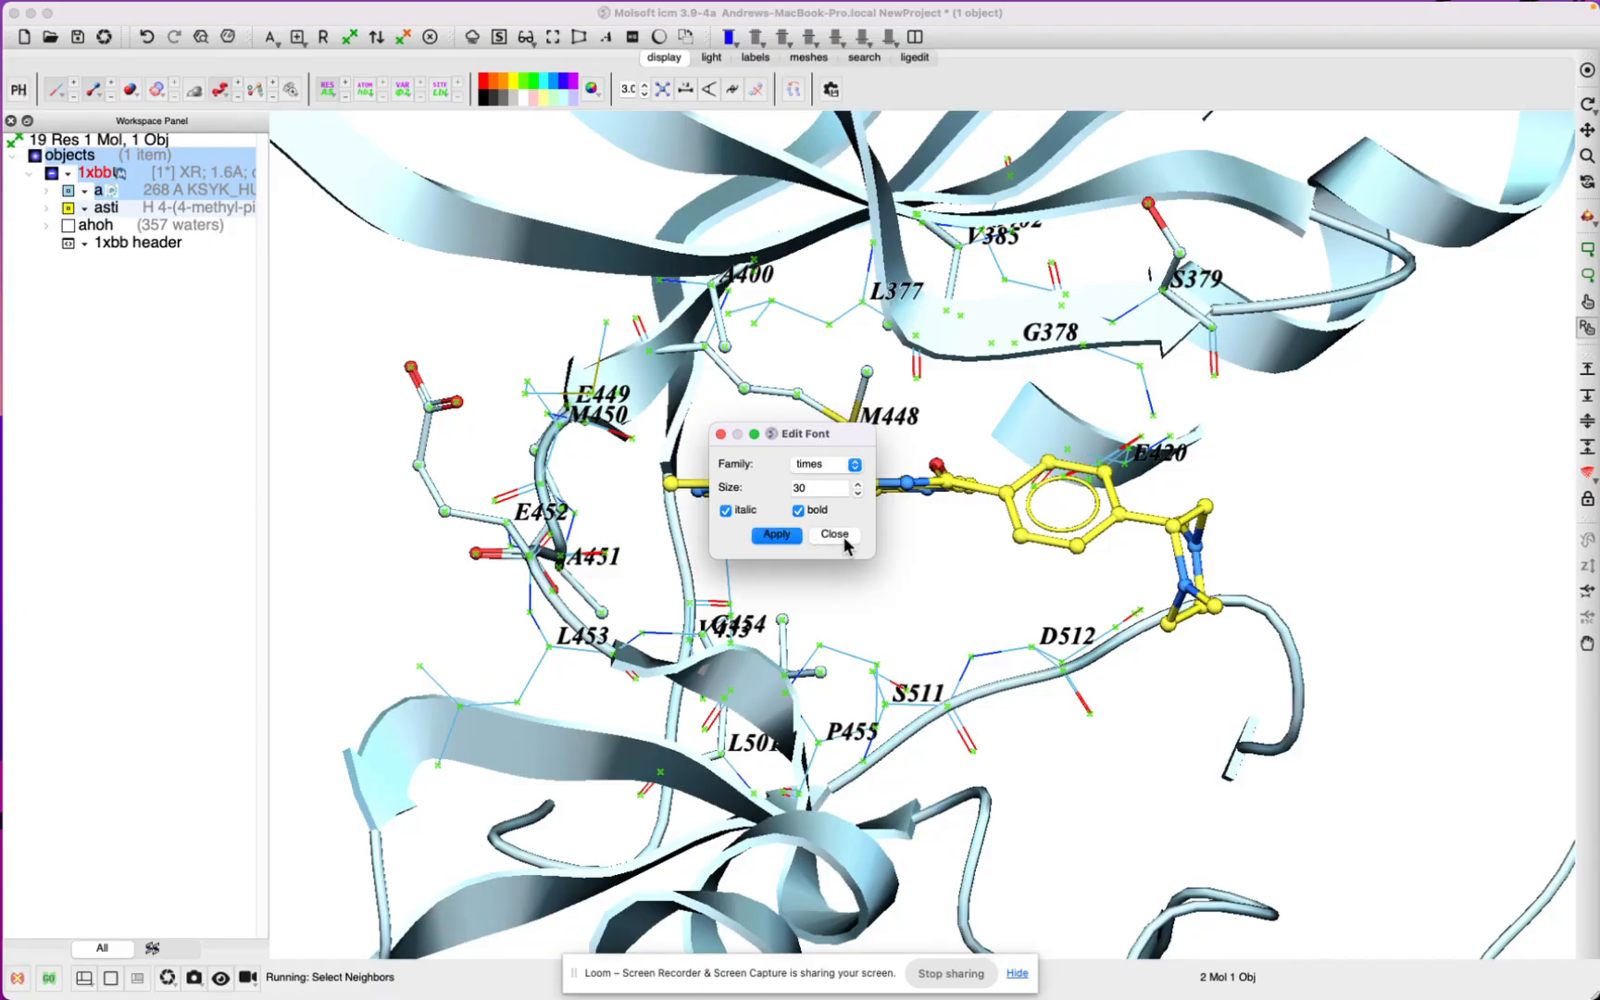
click(844, 542)
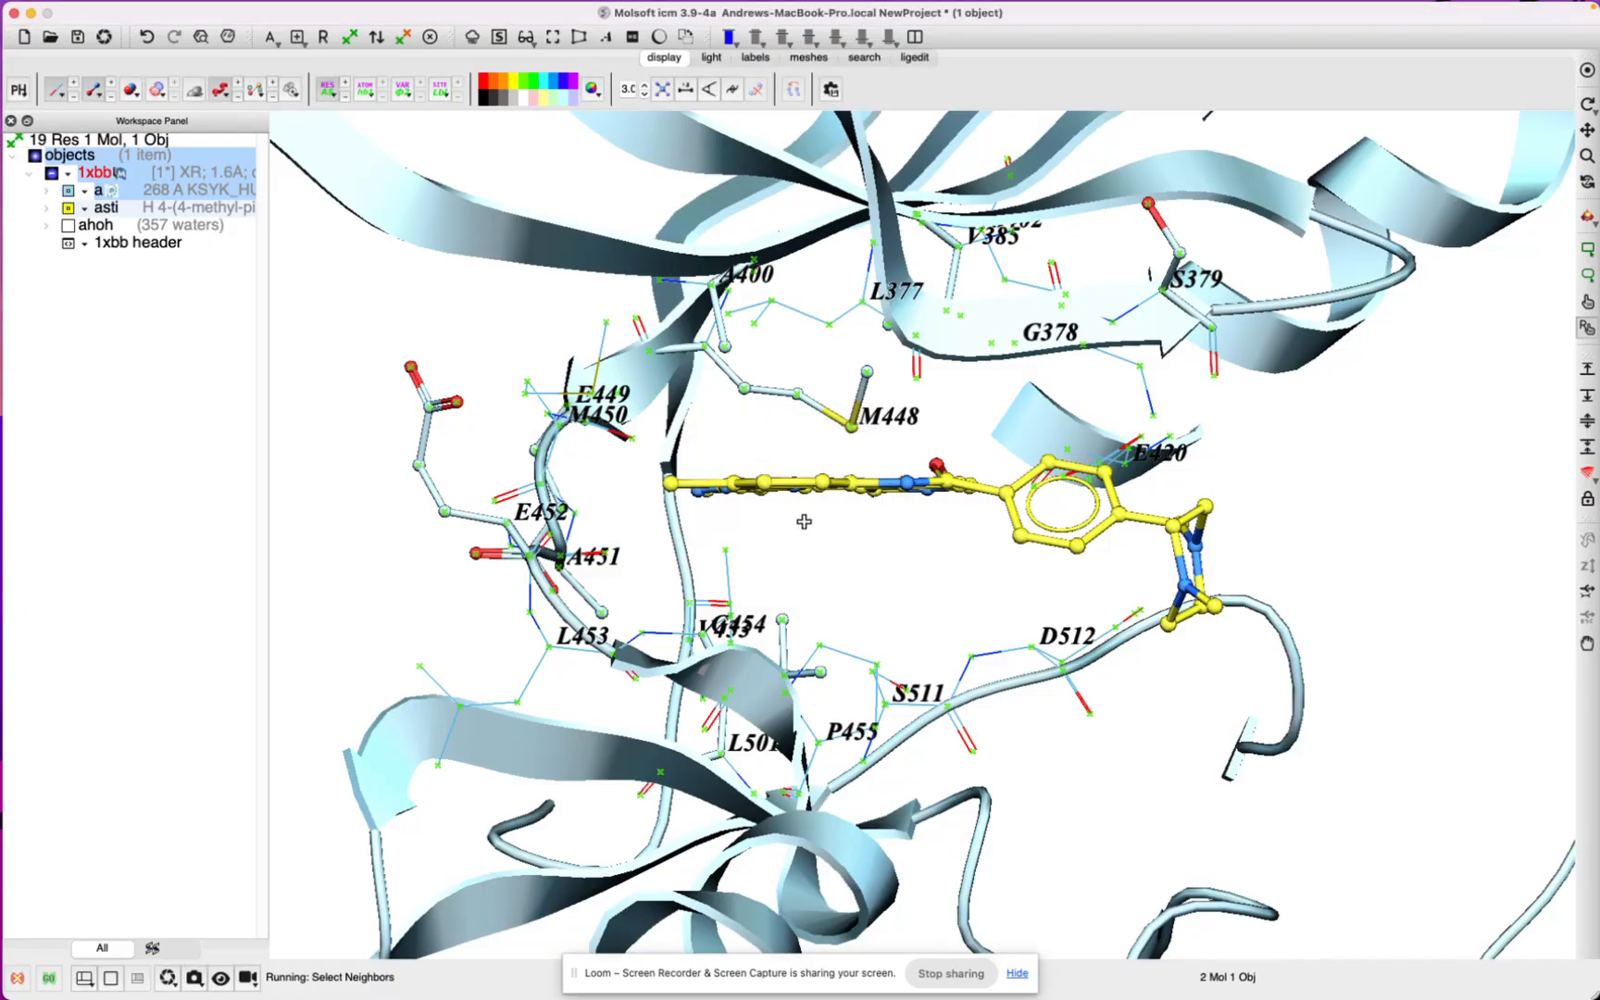
Step: Hide the residue labels around the ligand and clear the selection
click(327, 88)
click(920, 603)
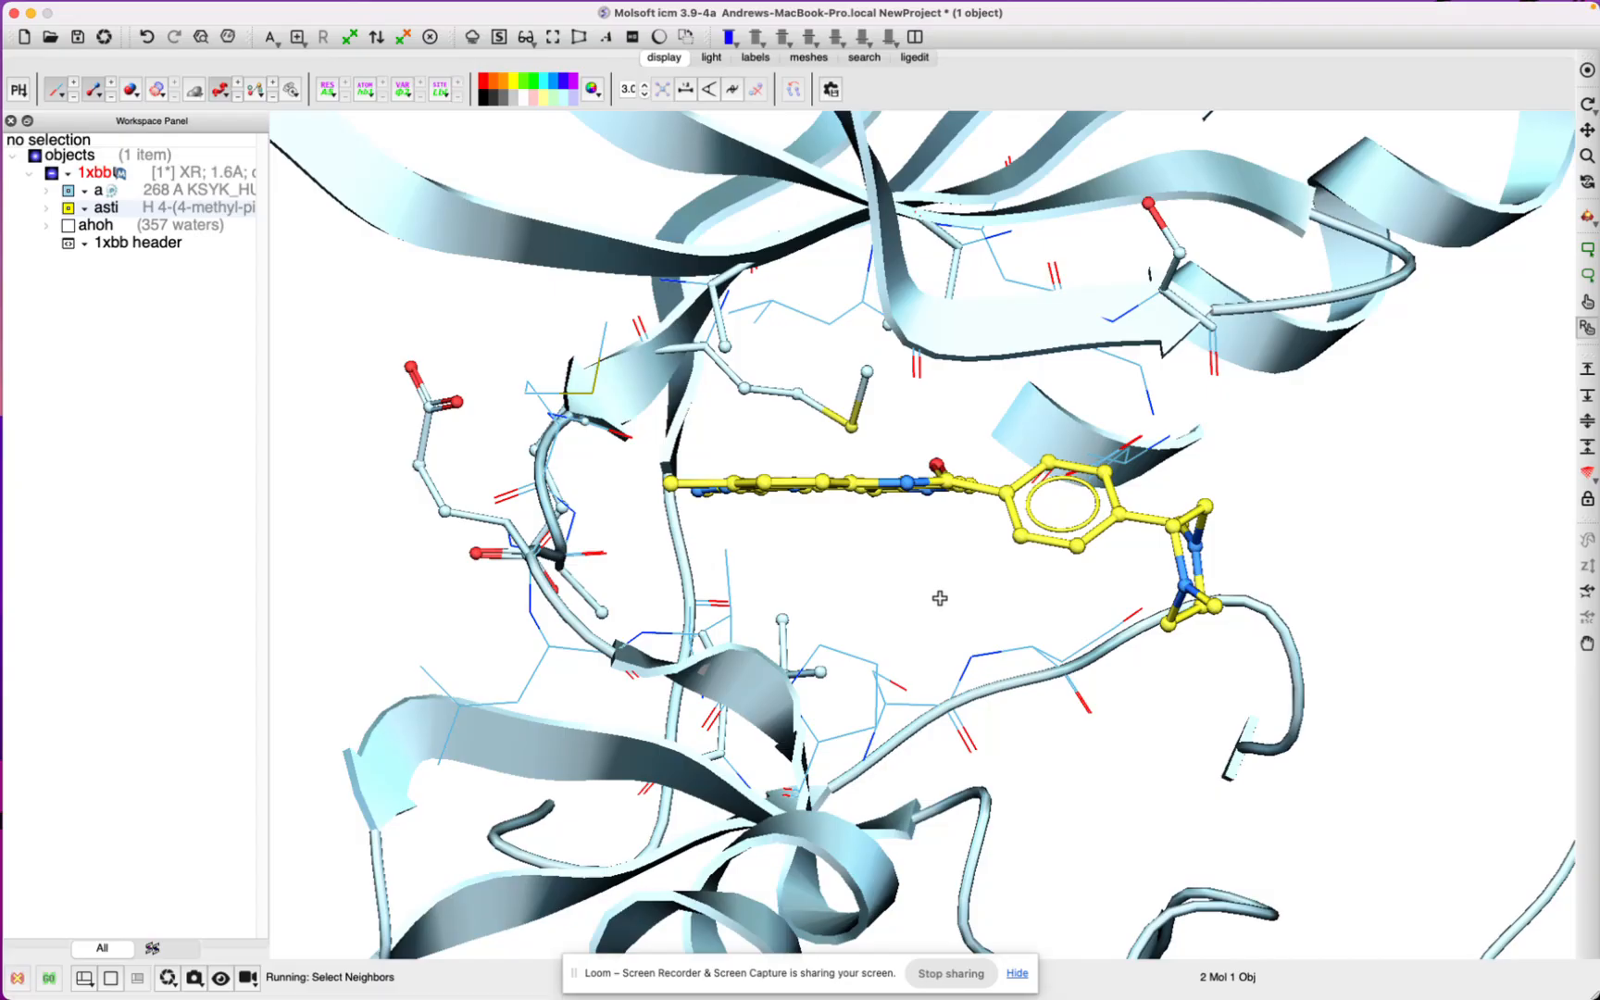
mouse_move(939, 599)
mouse_down()
mouse_move(893, 589)
mouse_move(989, 642)
mouse_move(923, 645)
mouse_move(982, 647)
mouse_move(929, 614)
mouse_move(1007, 629)
mouse_move(975, 642)
mouse_move(959, 618)
mouse_up()
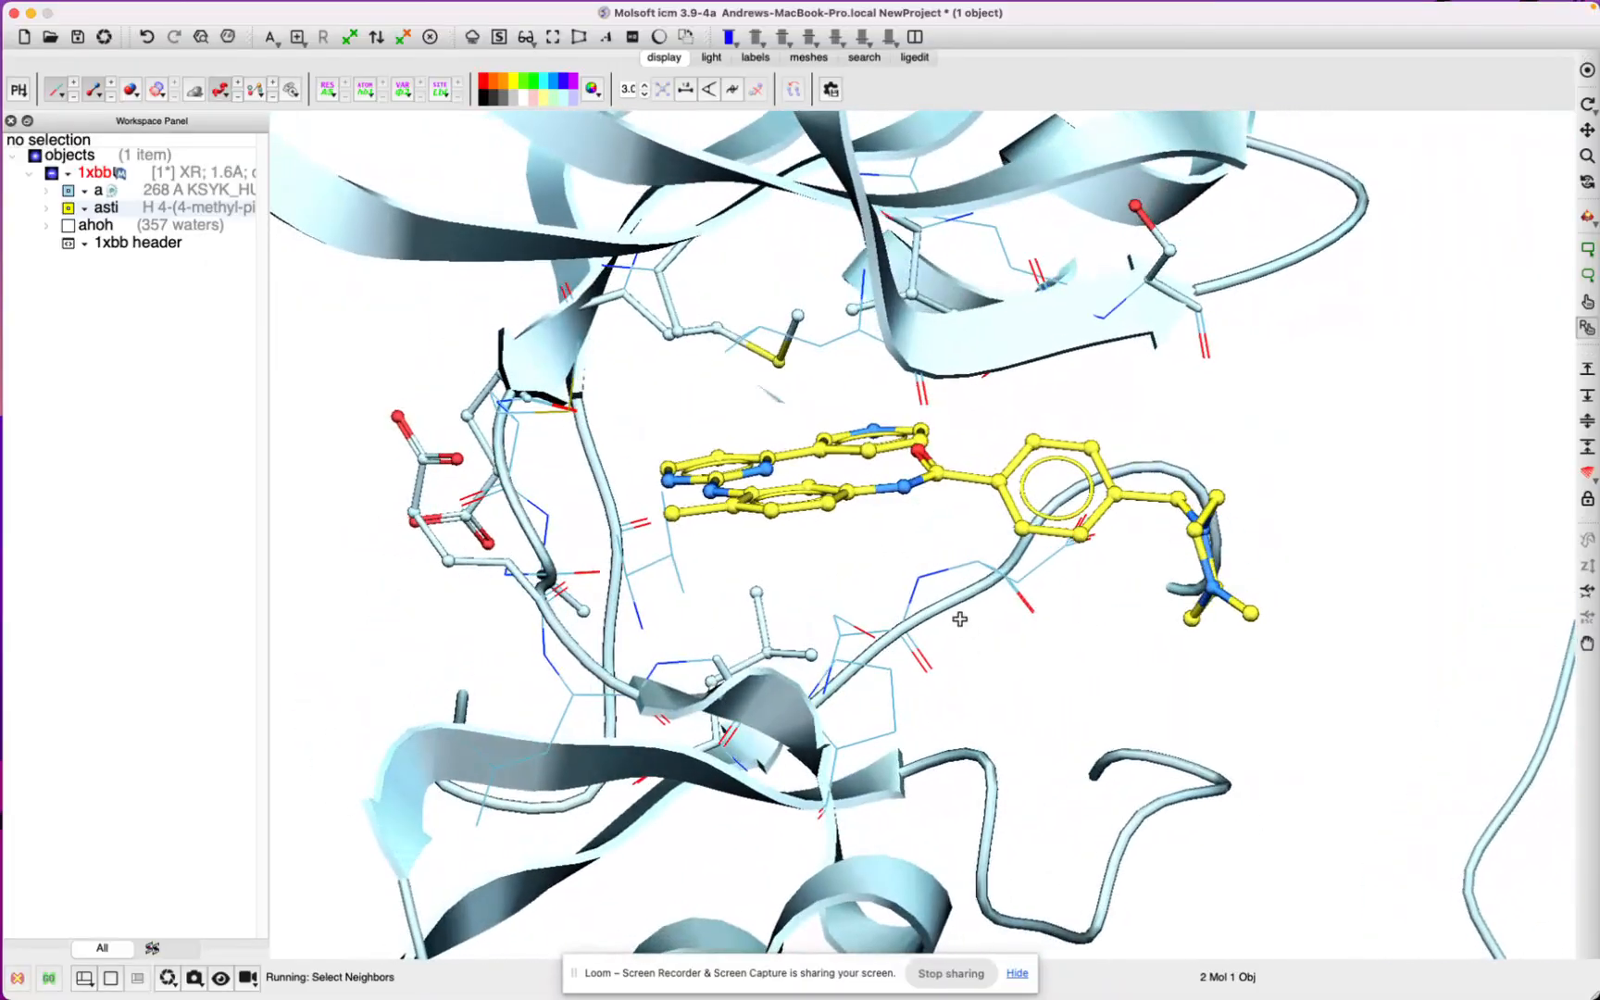
Step: Color only the carbon atoms of the asti ligand's stick representation Green and clear the selection
click(160, 213)
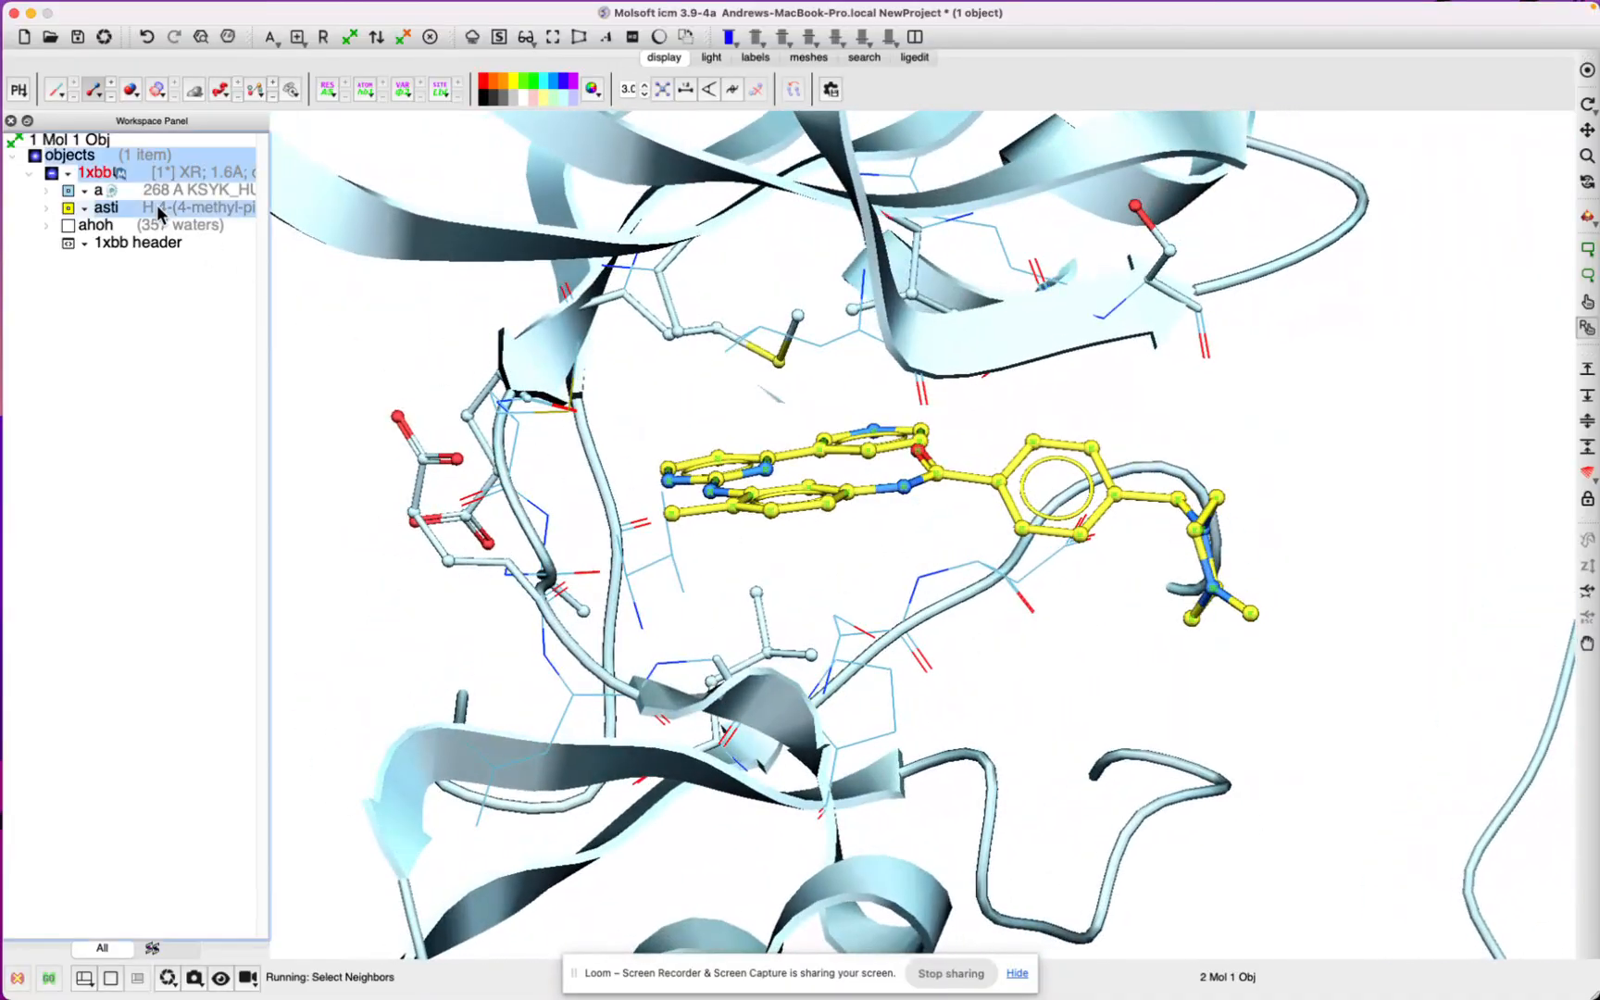
click(91, 92)
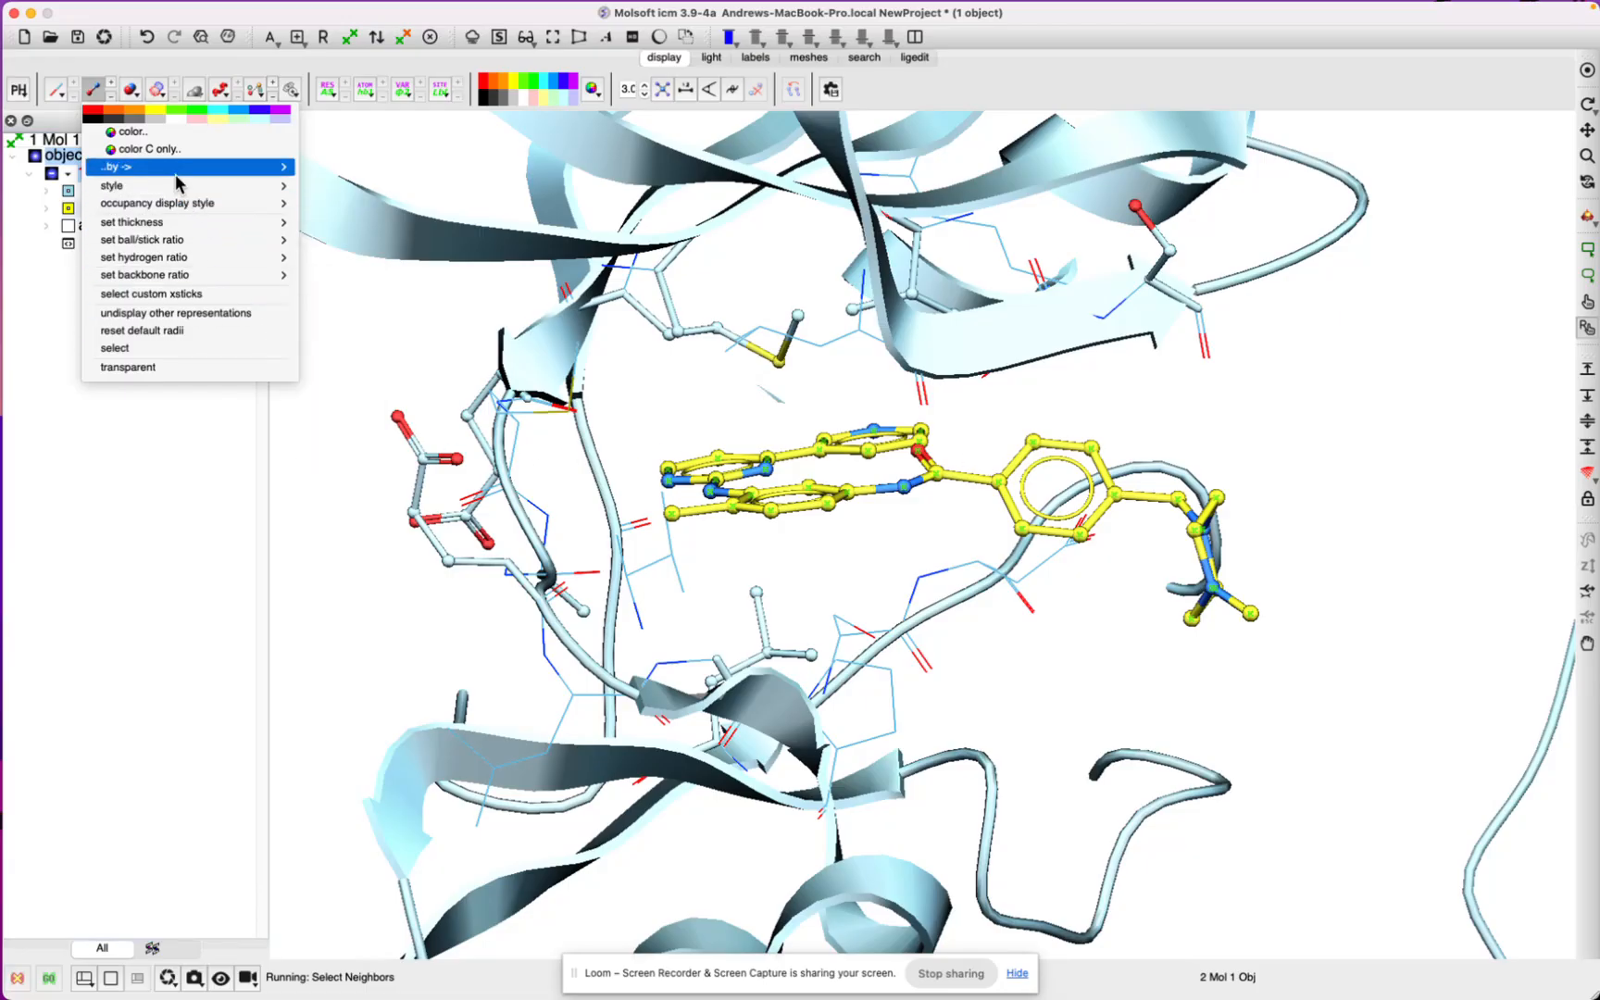
click(167, 154)
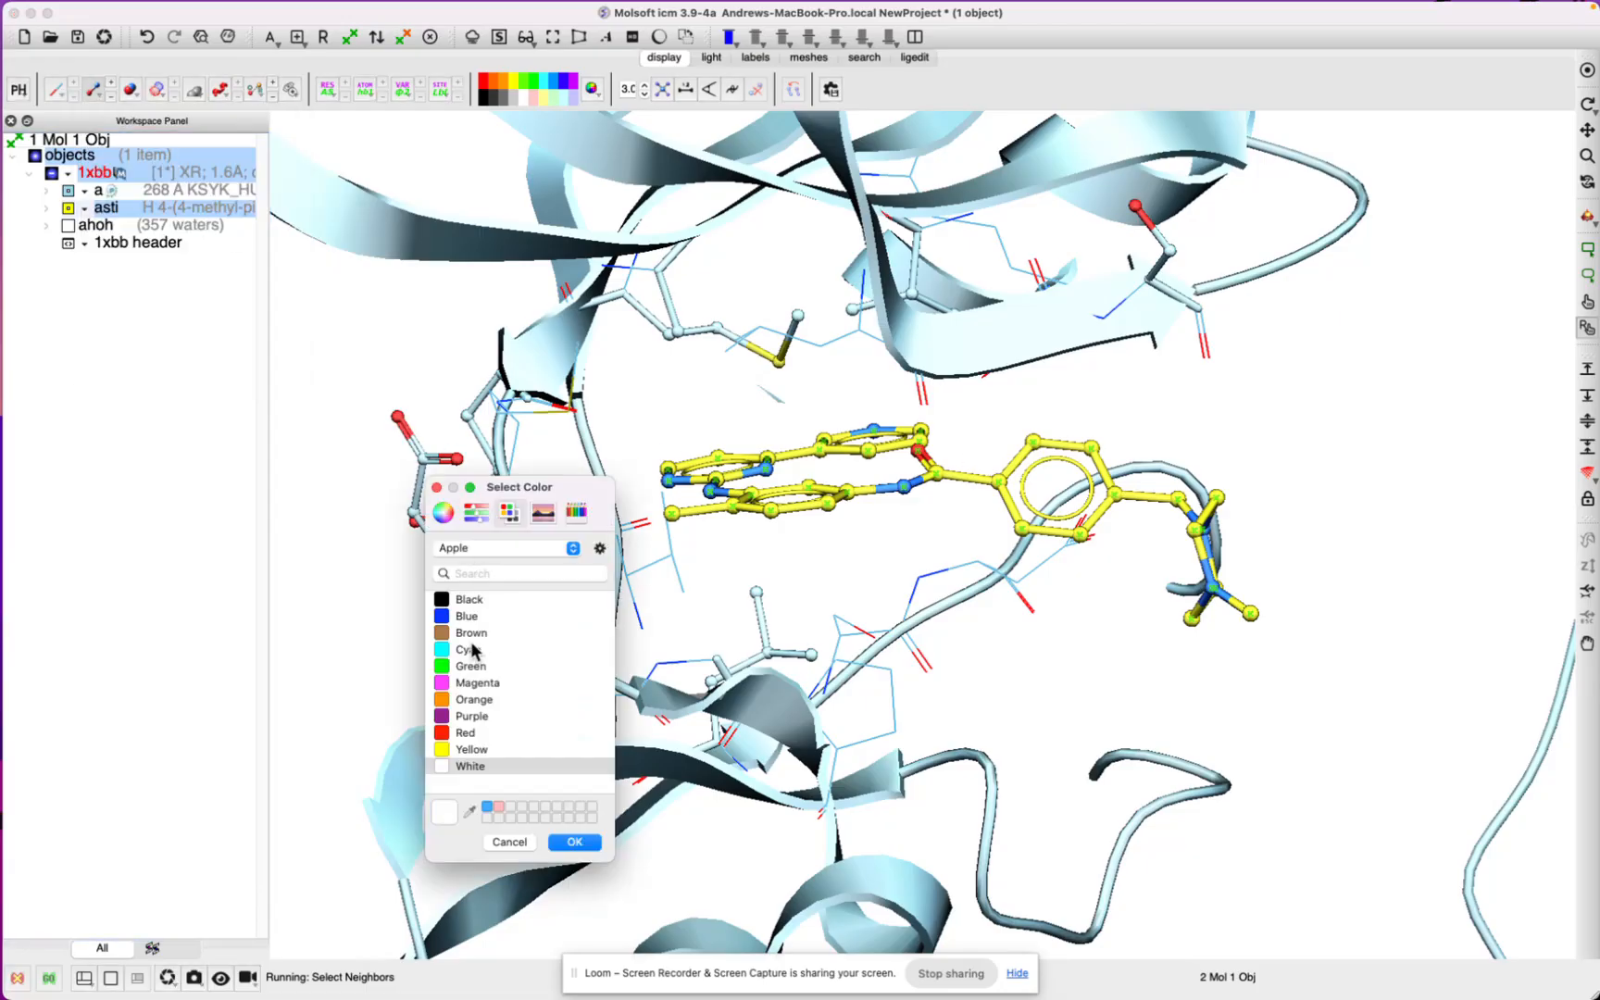
click(470, 665)
click(574, 842)
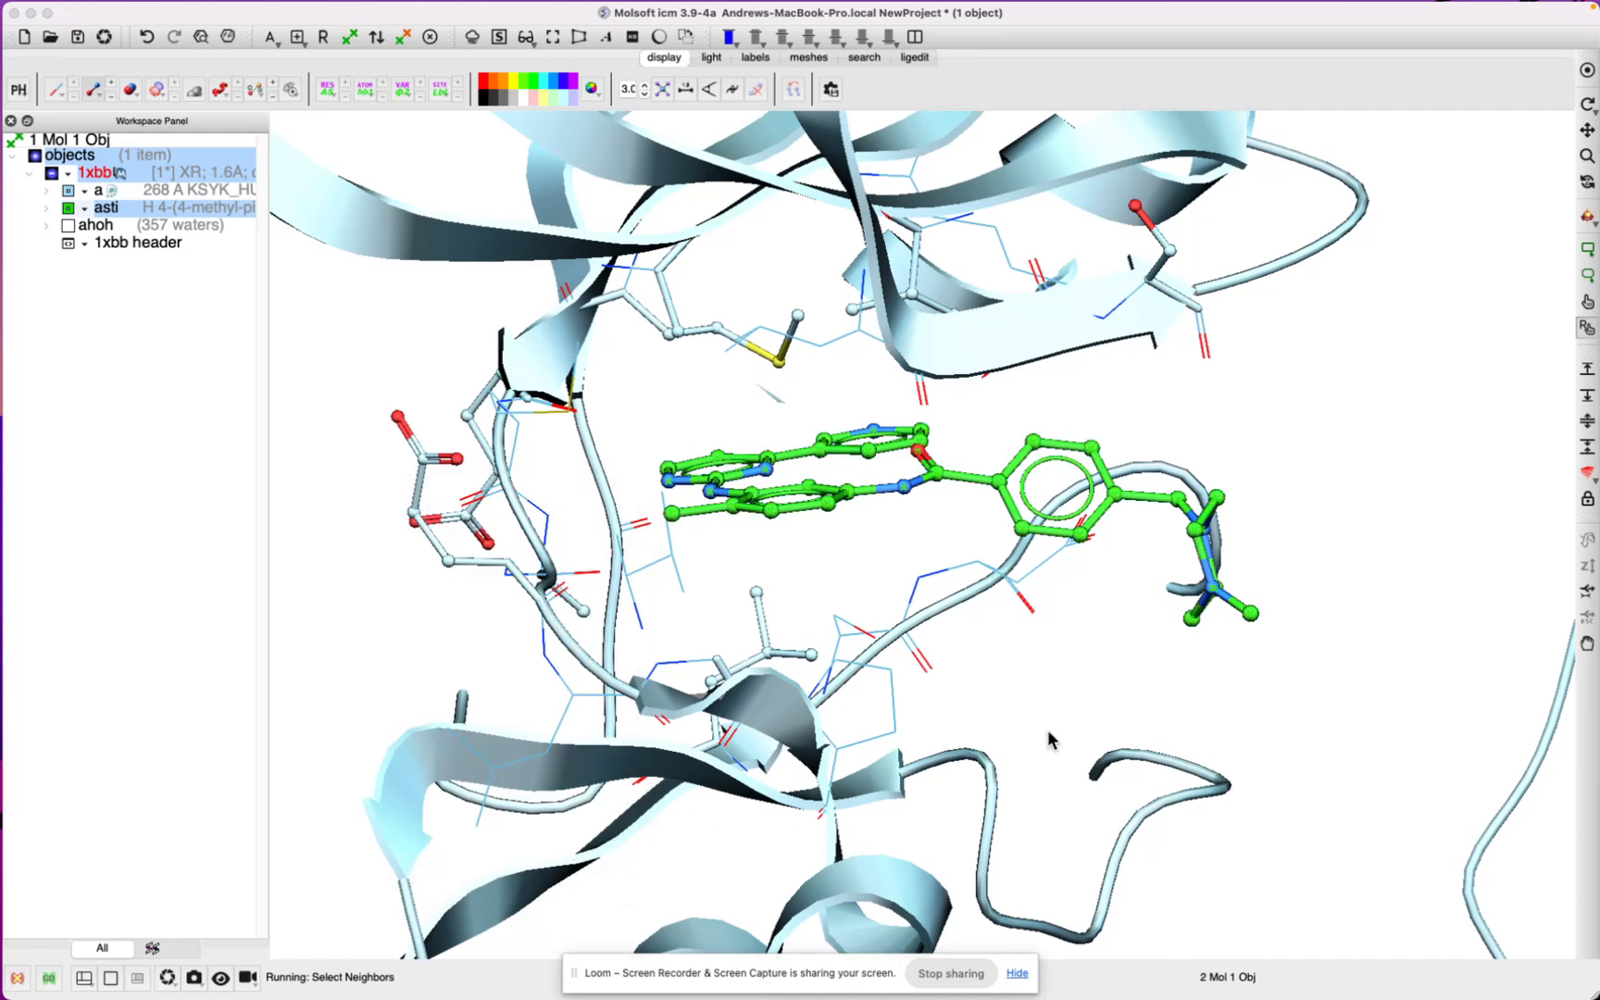
right_drag(1270, 446, 1295, 471)
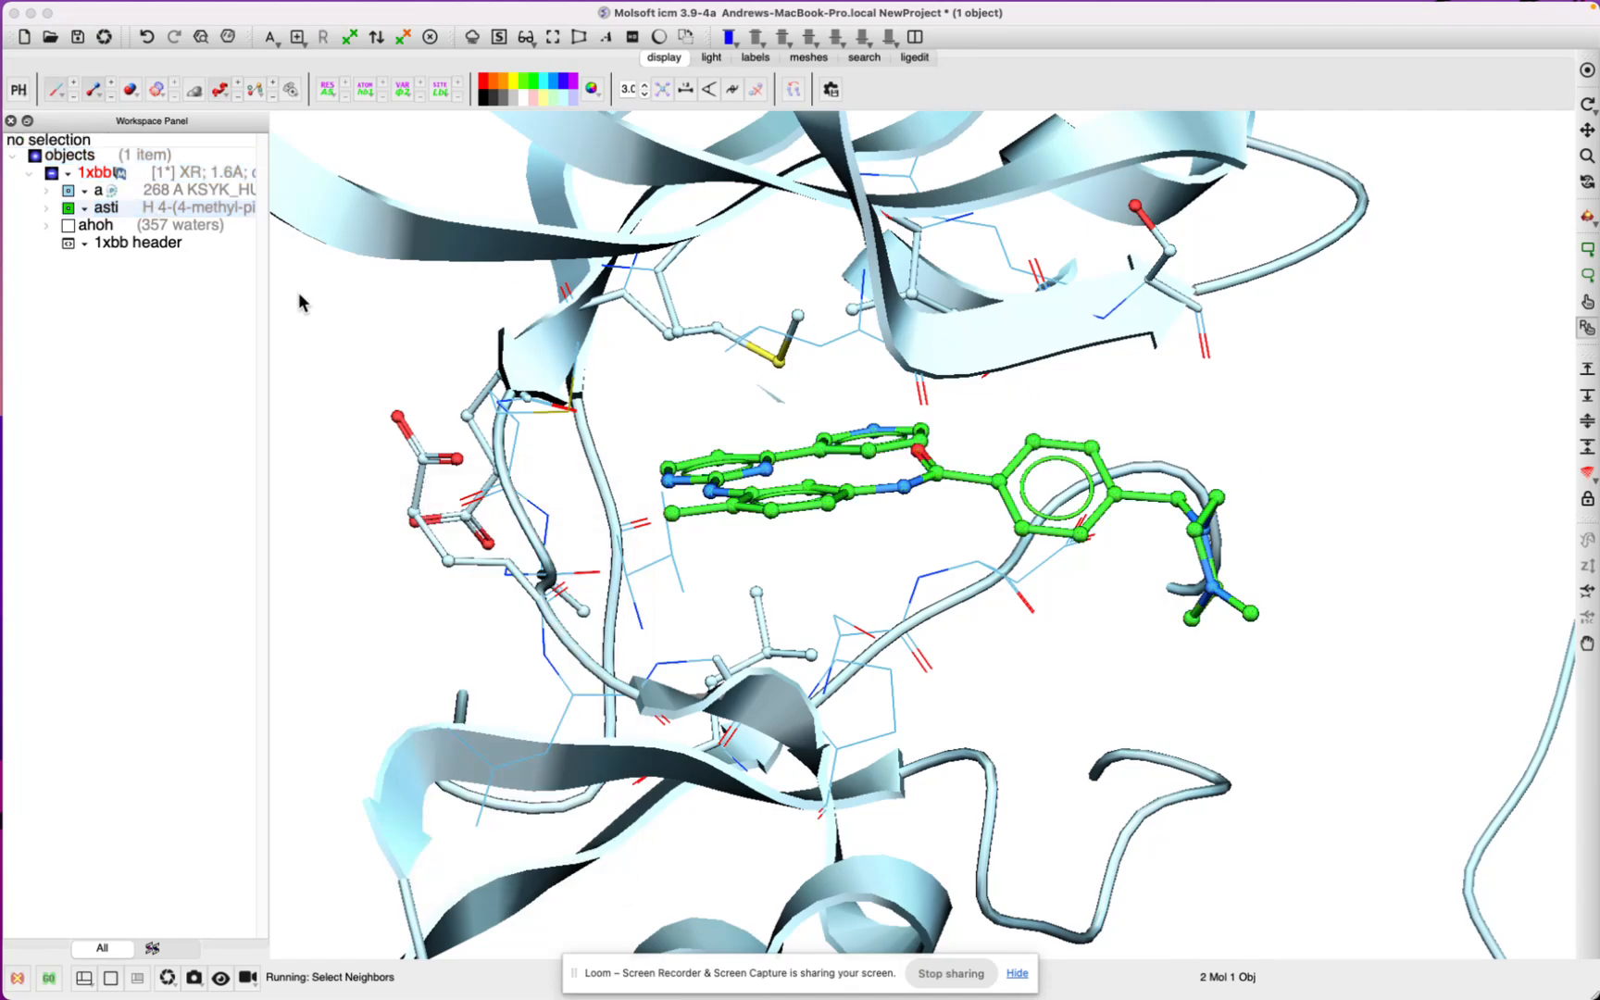
click(1164, 398)
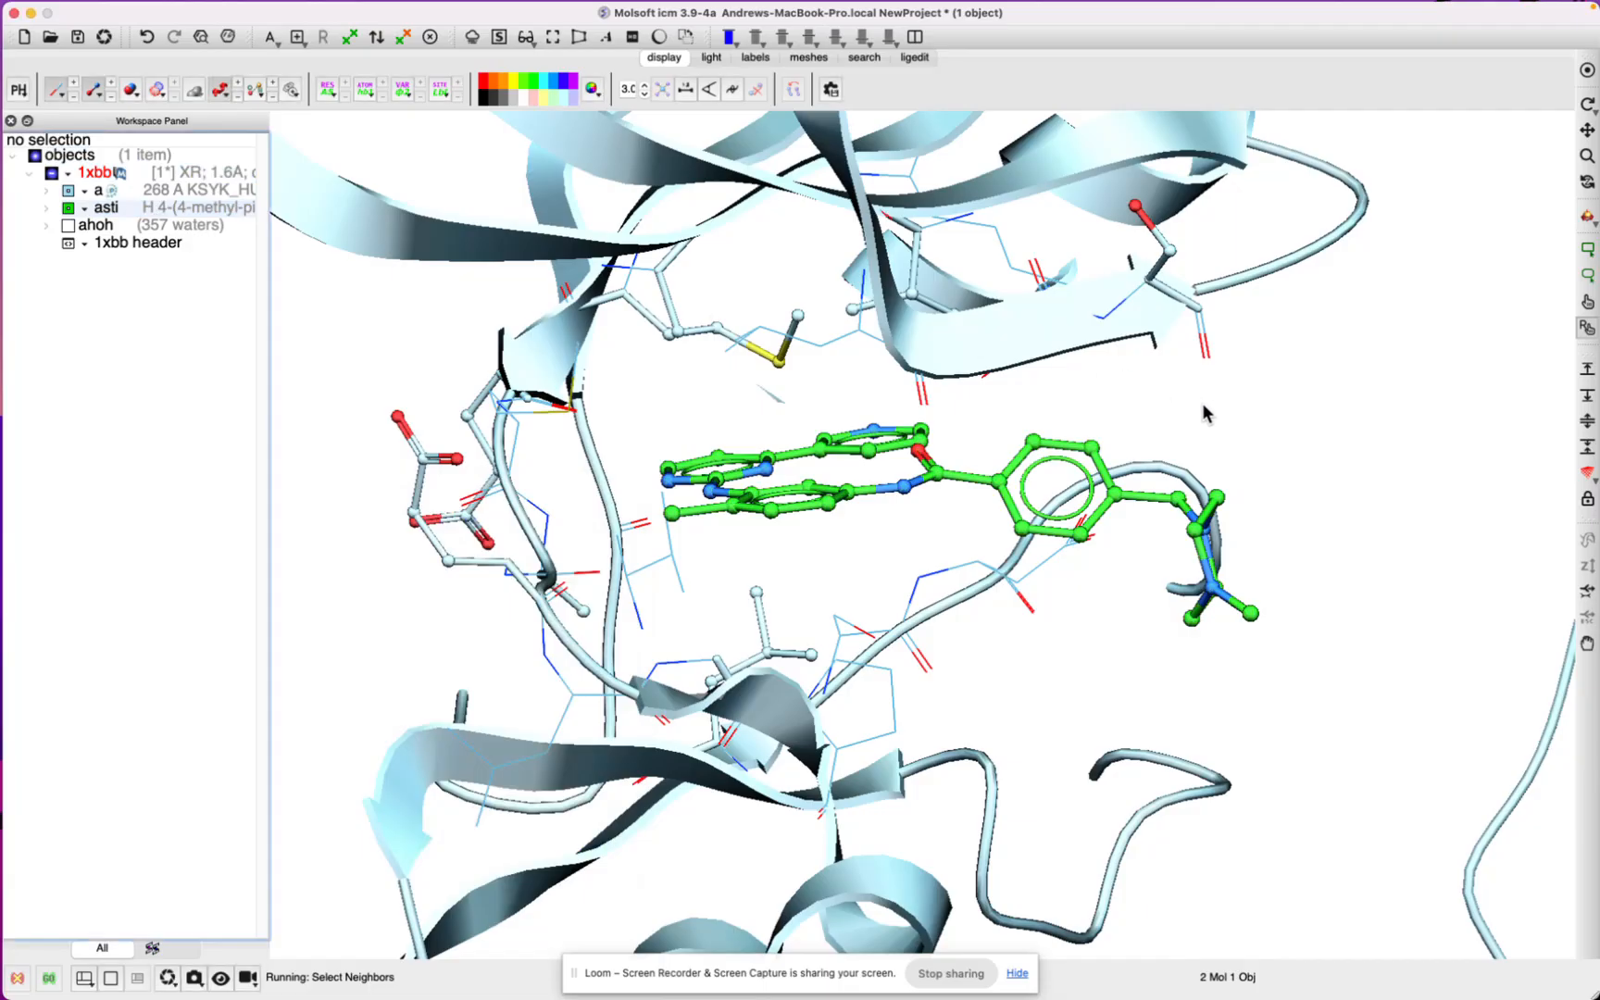
Step: Color the ribbon of protein chain a by NtoC and clear the selection
mouse_move(1203, 405)
mouse_down()
mouse_move(1205, 361)
mouse_move(1203, 395)
mouse_up()
scroll(1178, 400, down, 2)
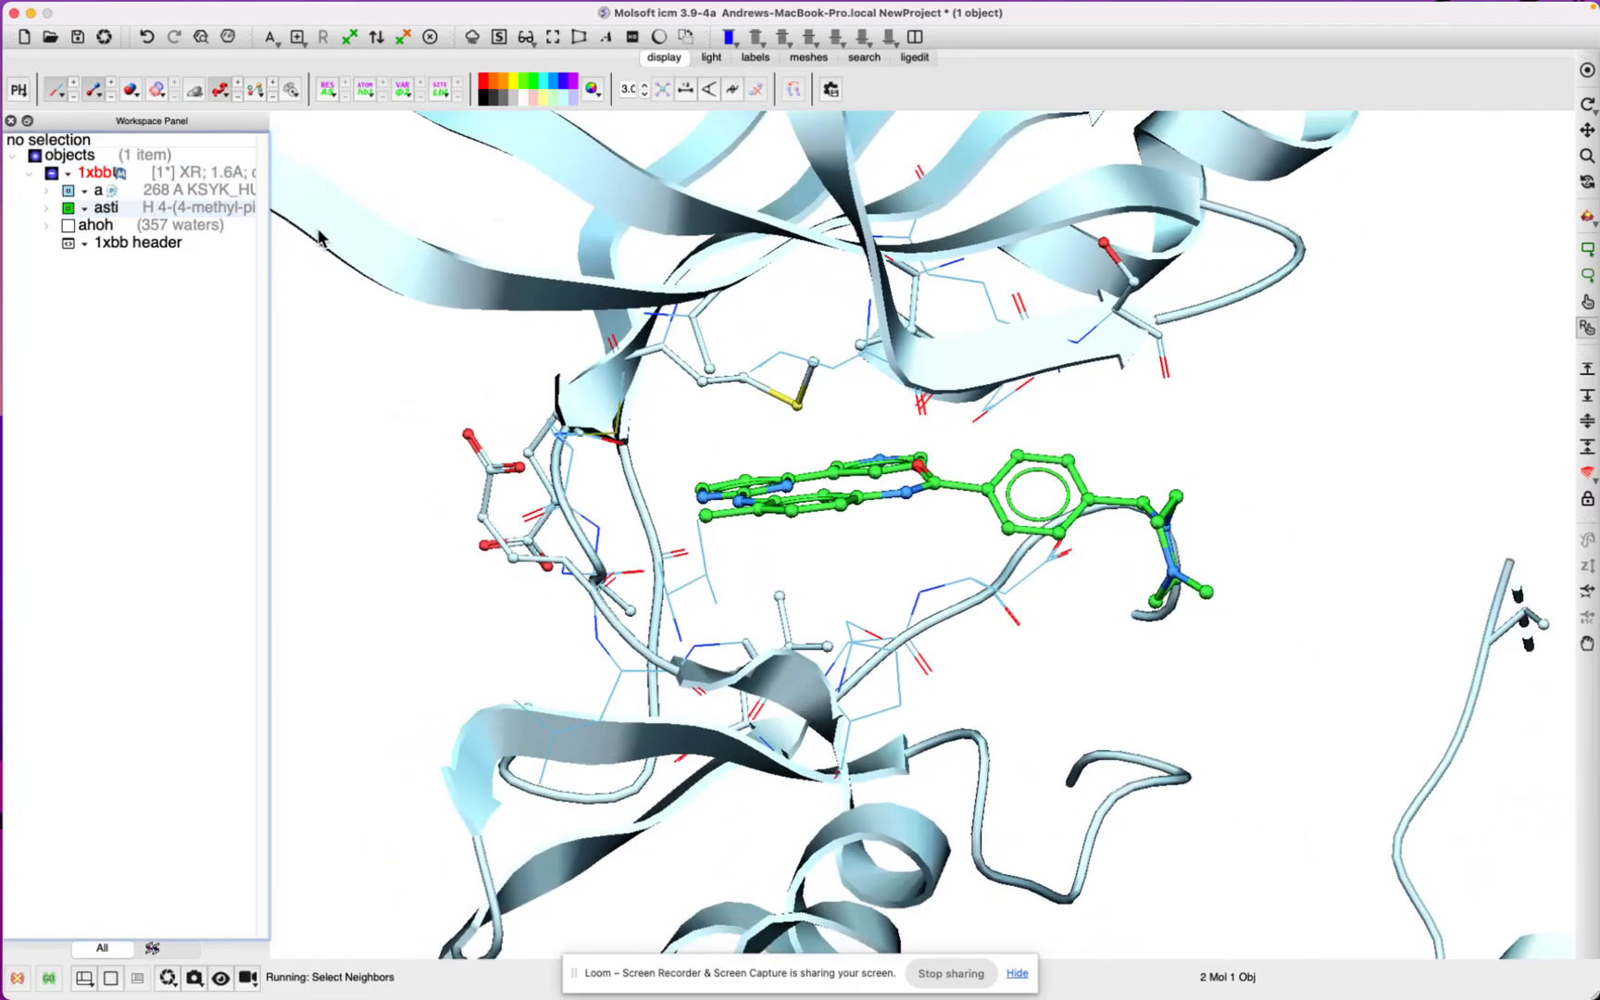
click(144, 189)
click(45, 193)
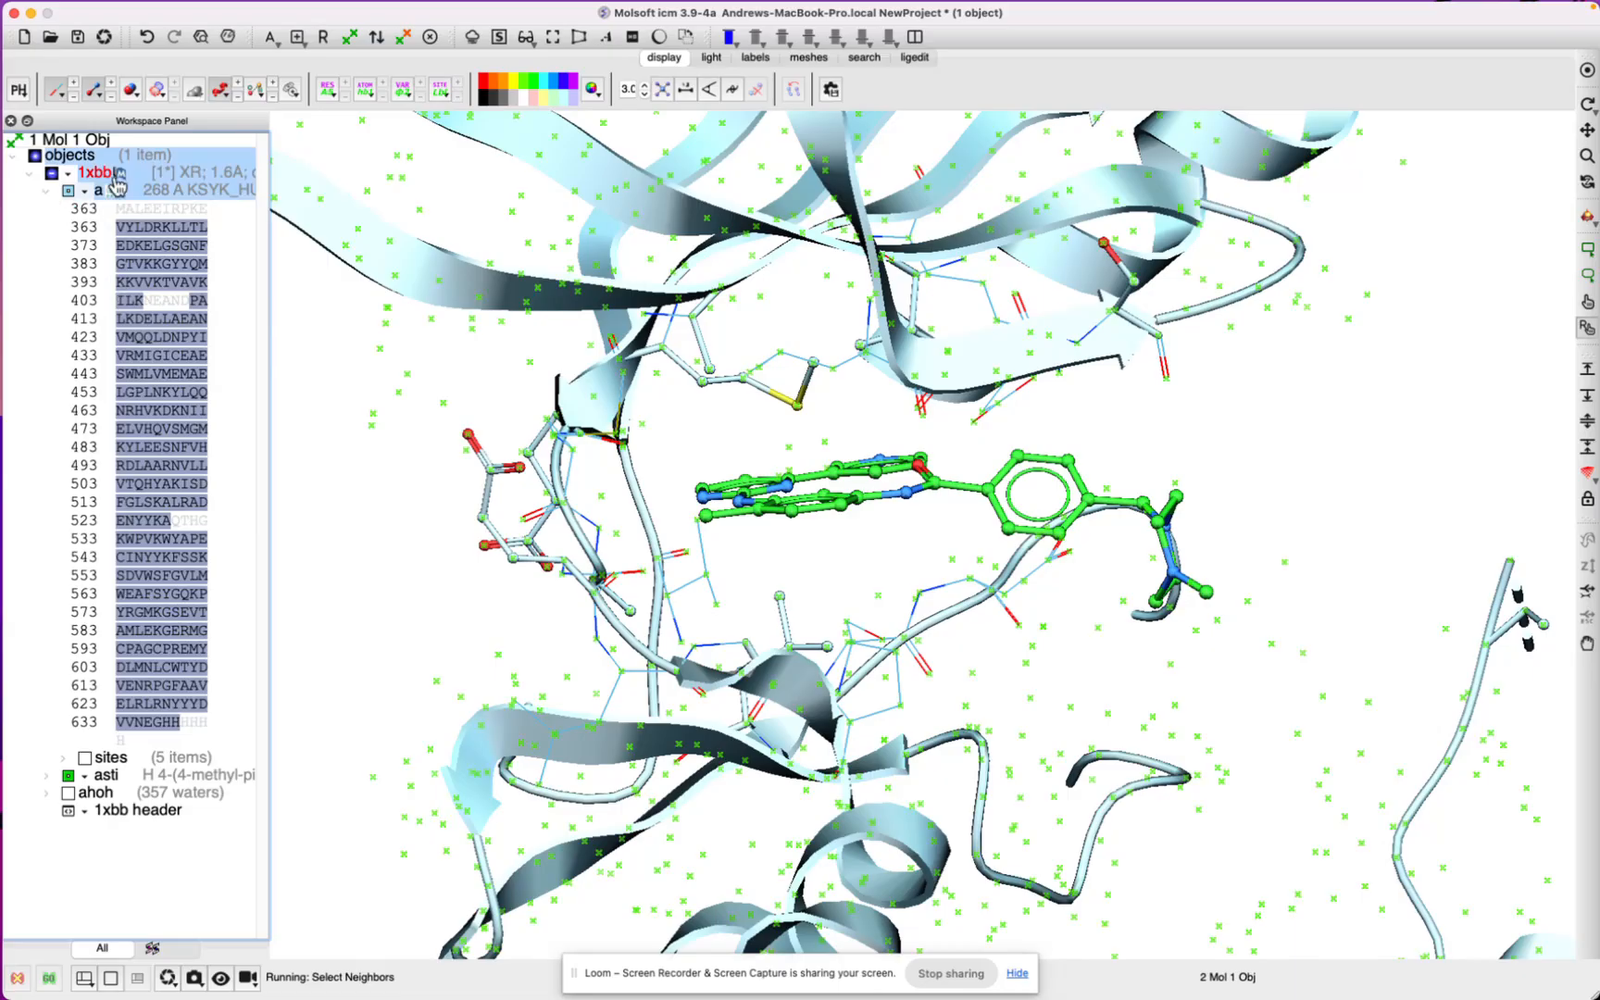
click(221, 92)
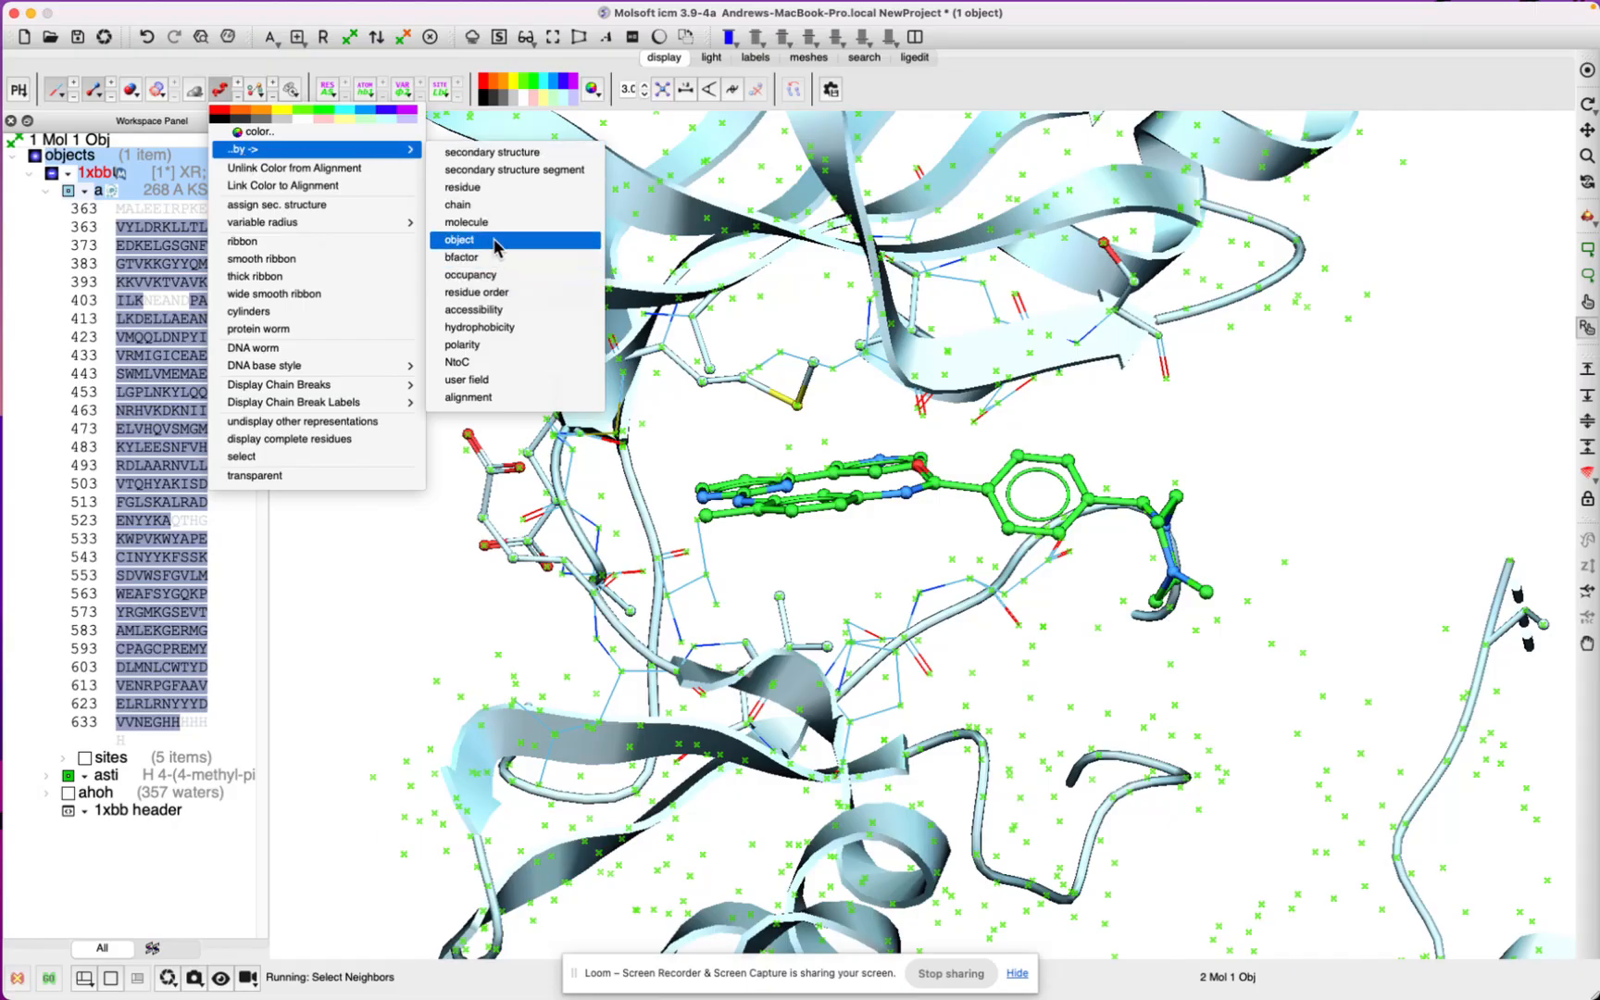
click(474, 363)
click(399, 393)
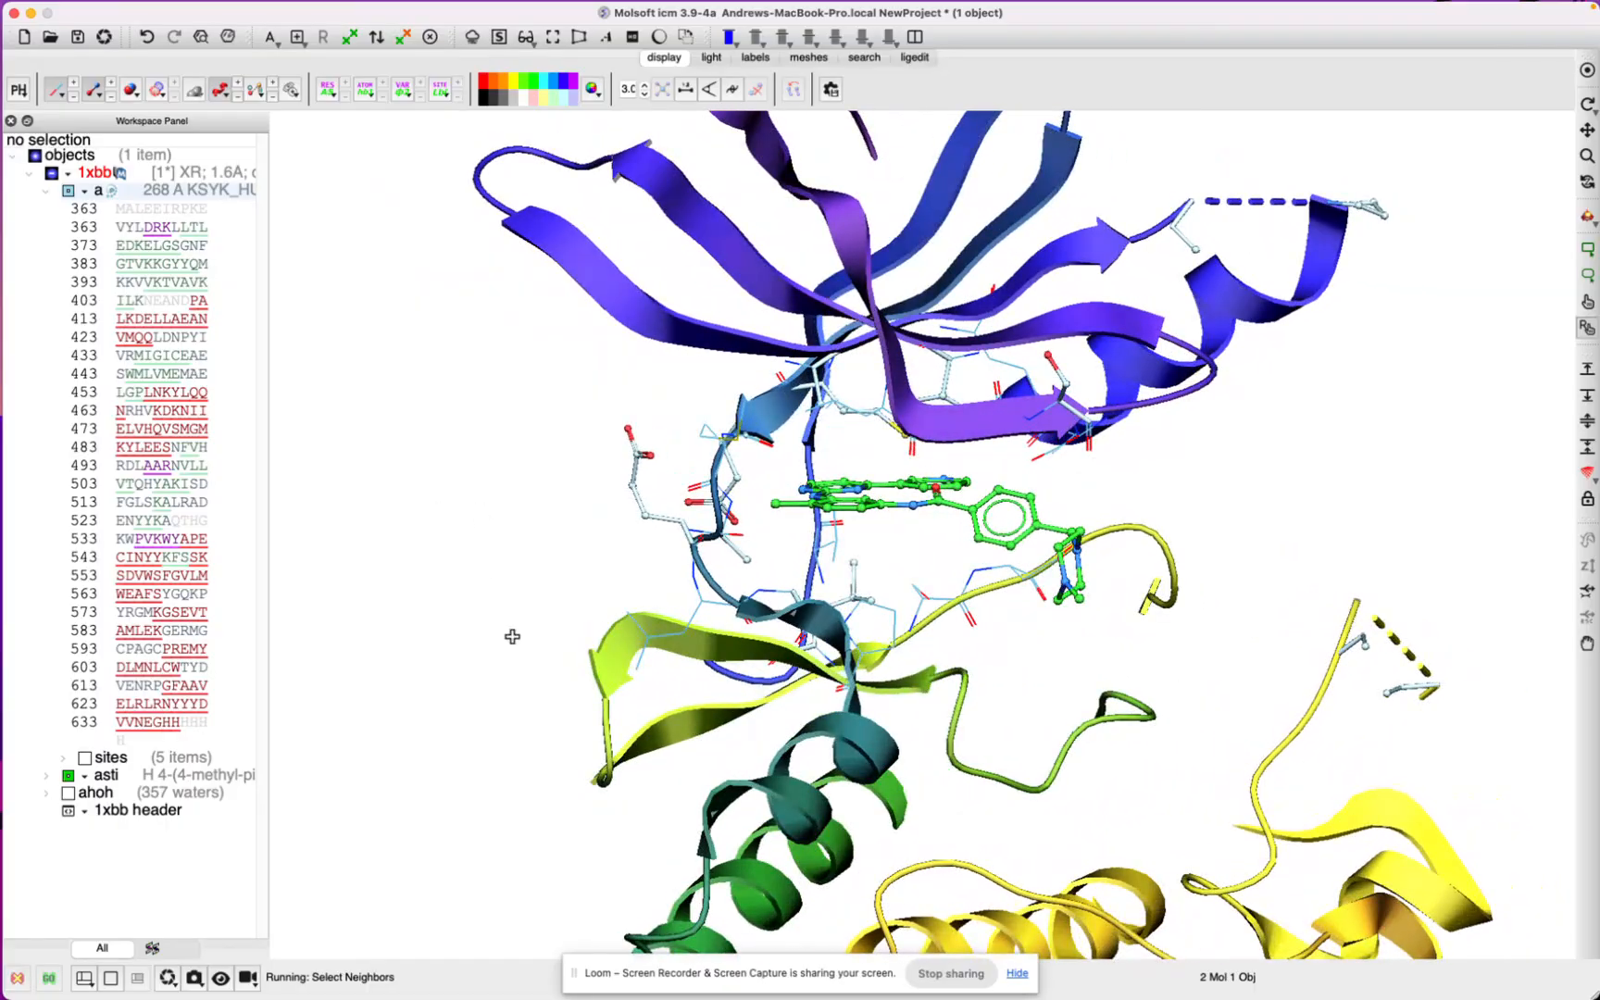
Step: Save the current display and view of the ligand site as a slide in a slideshow
click(194, 982)
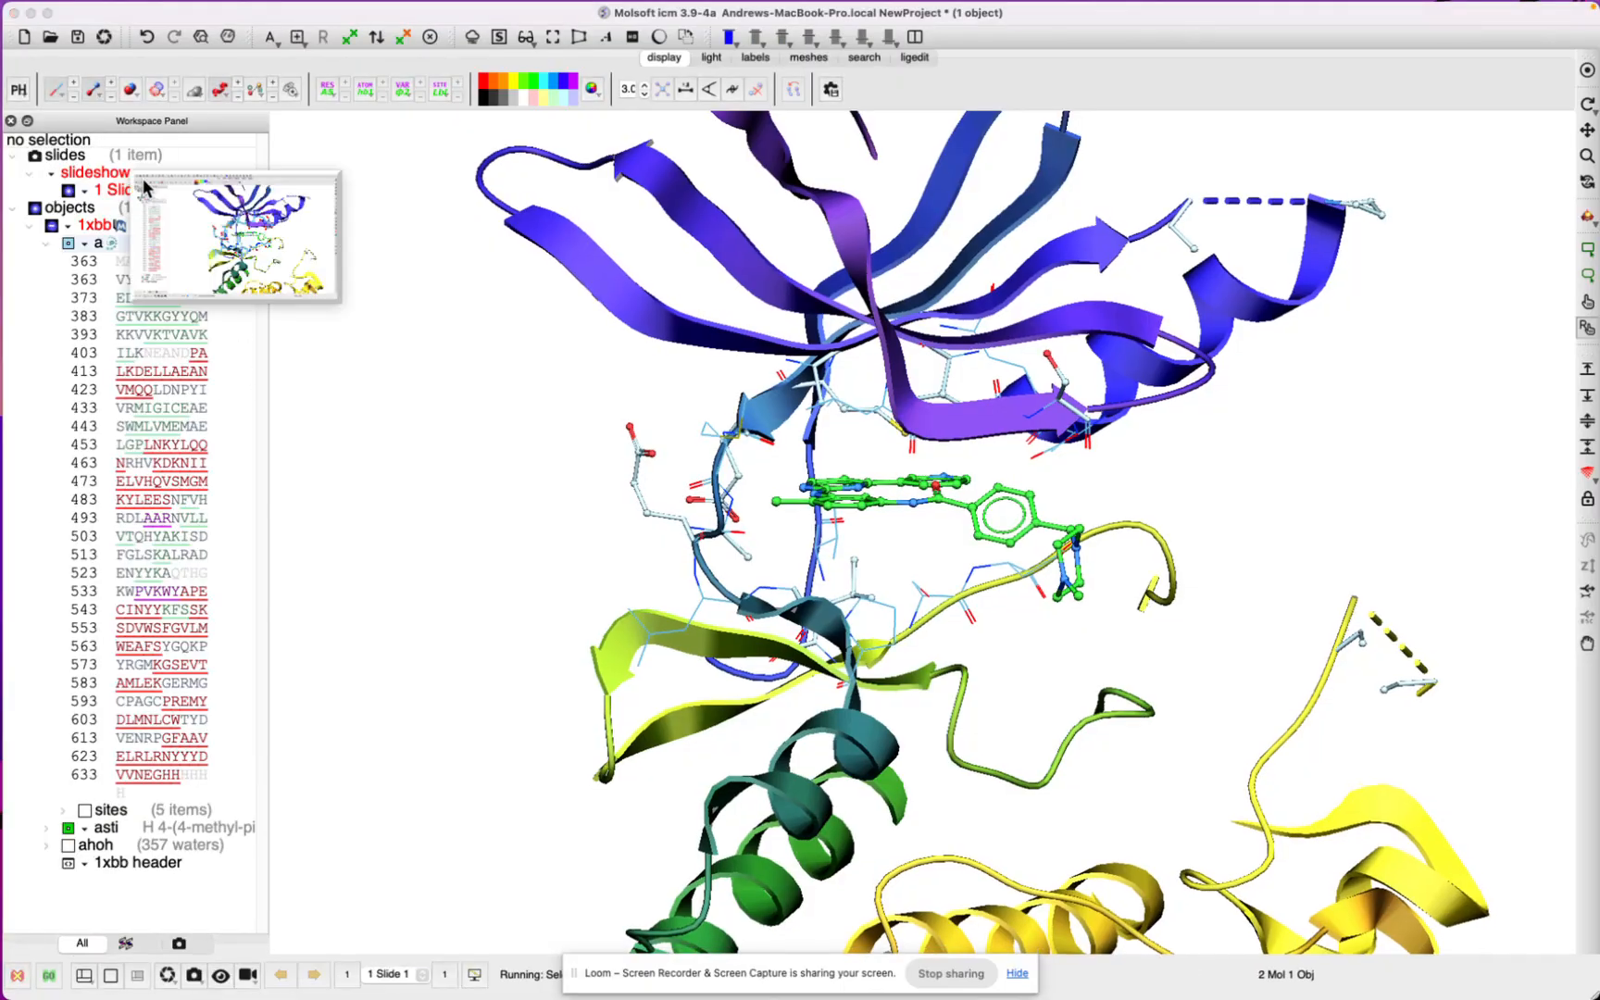
click(118, 193)
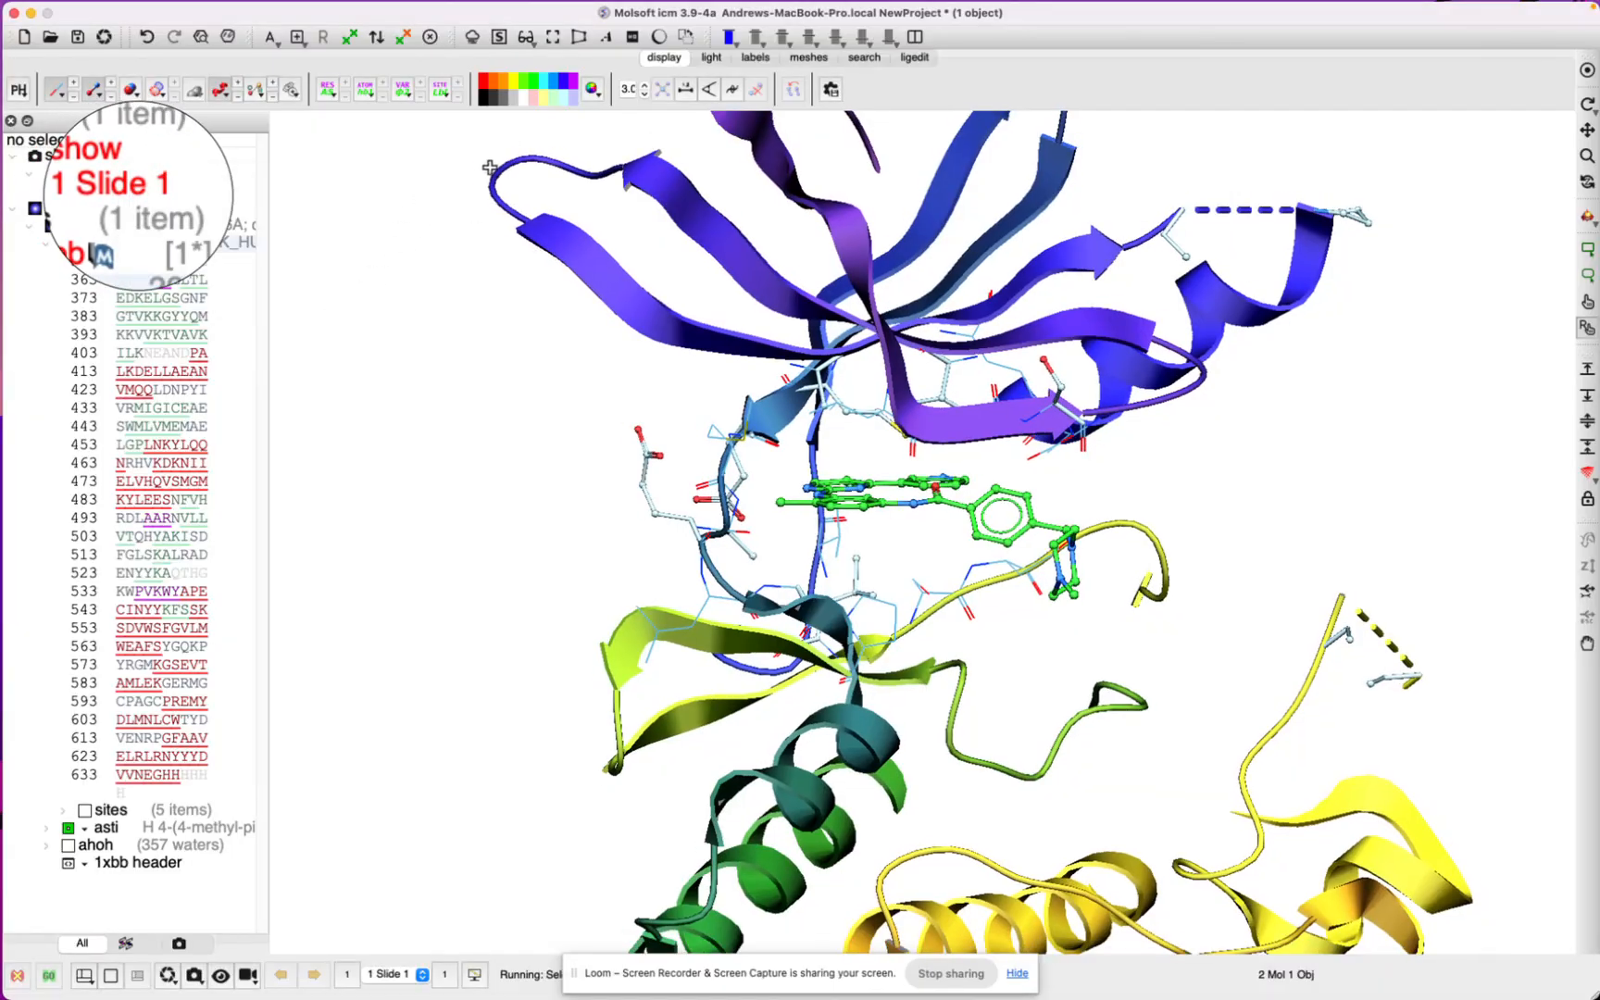
Step: Test the saved slide by displaying the selected atoms of the whole structure as space-filling spheres and restoring Slide 1
drag(597, 280, 1268, 815)
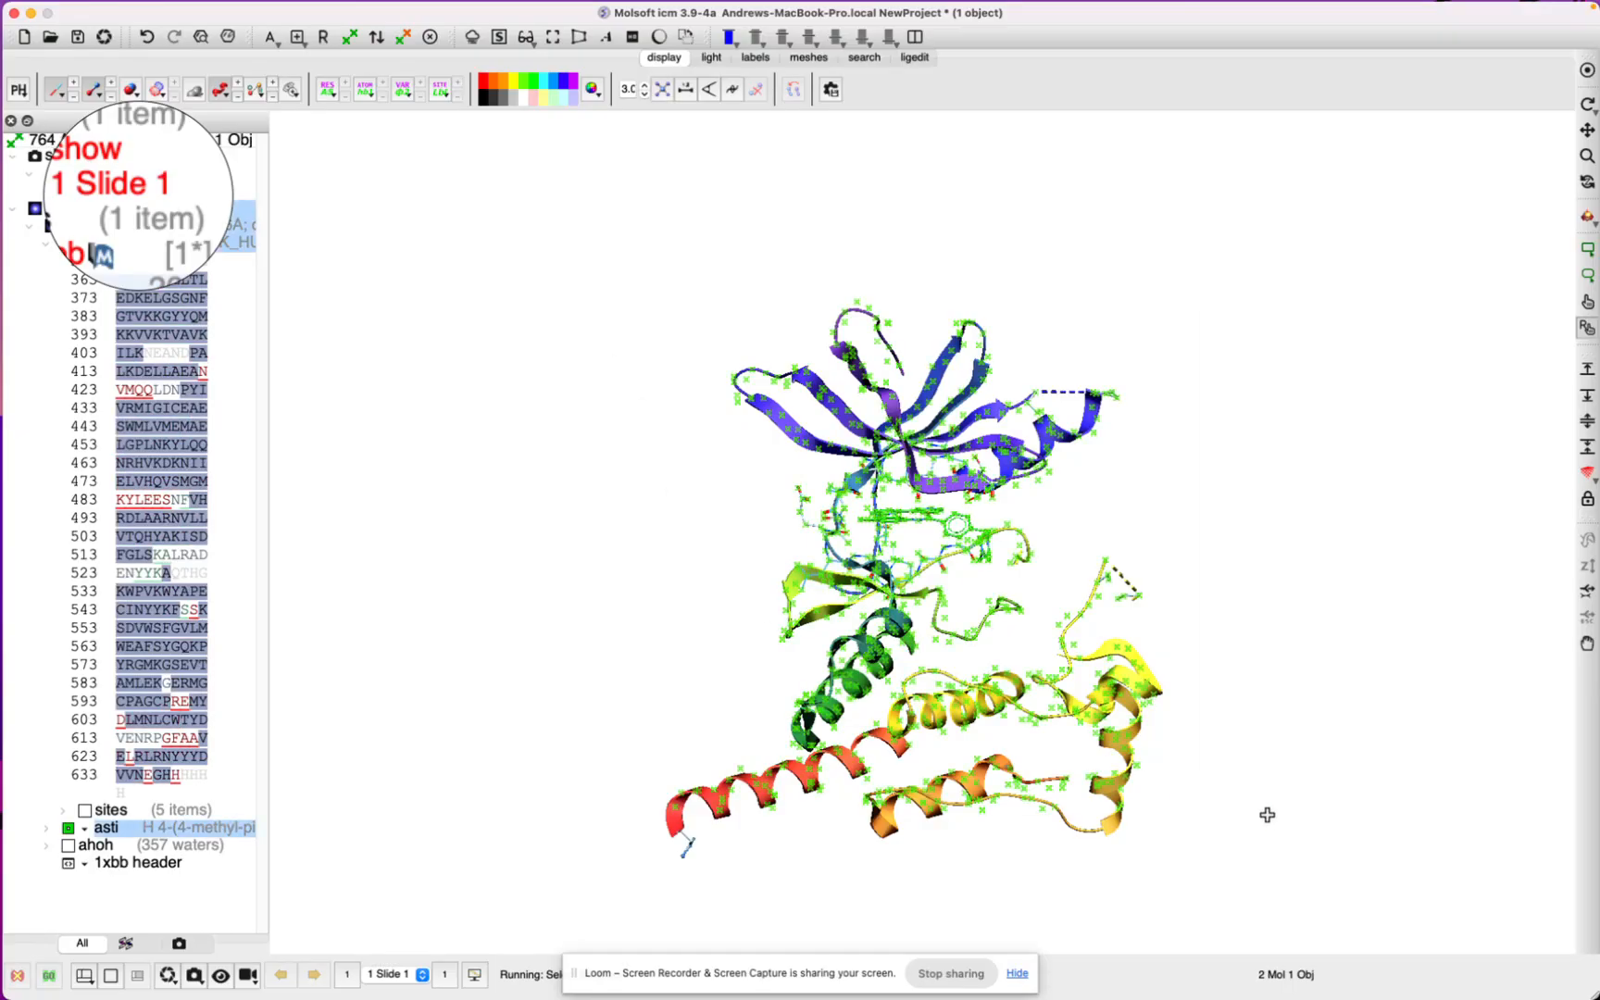
click(132, 89)
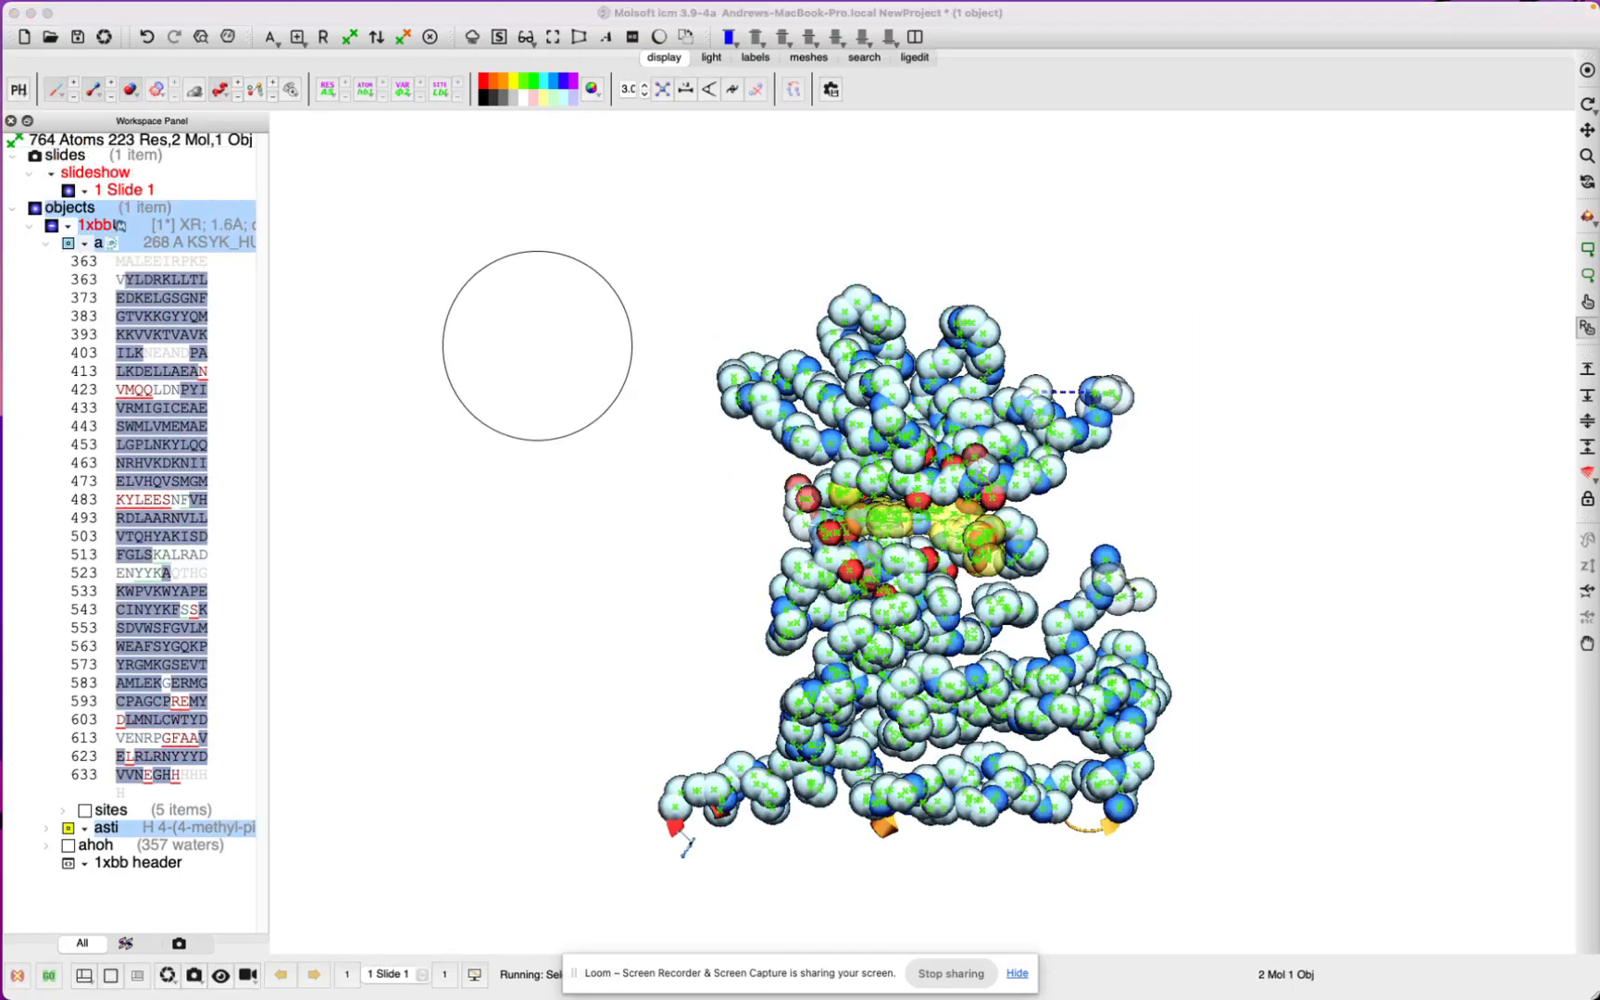
mouse_move(208, 198)
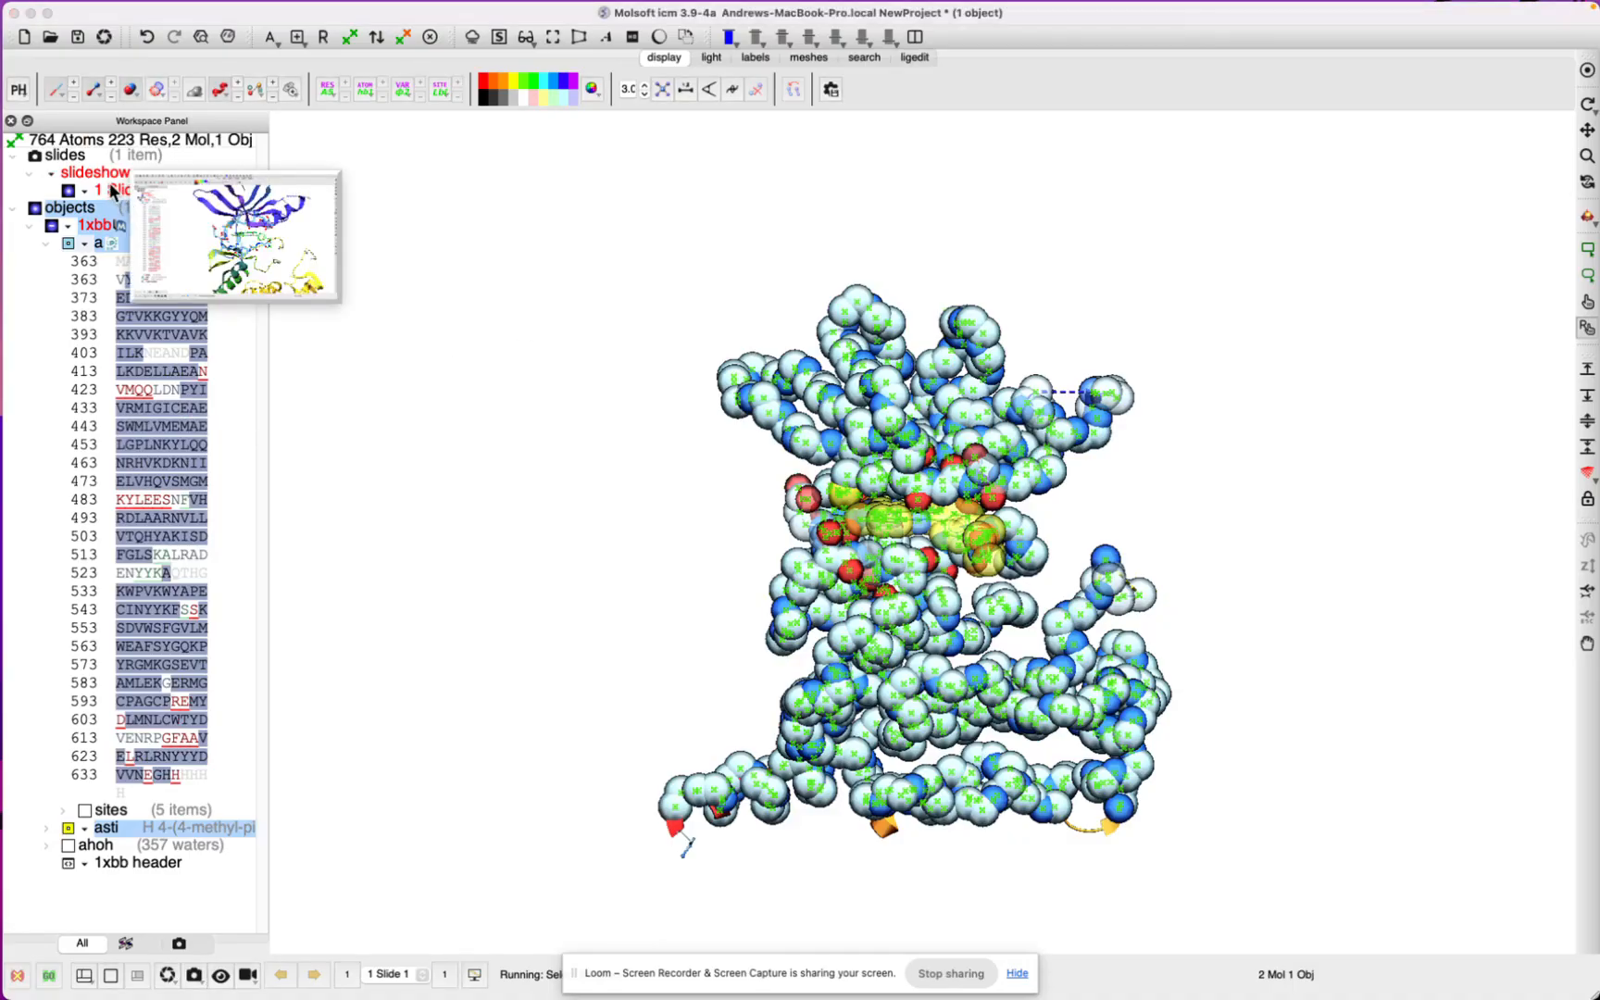
double_click(111, 193)
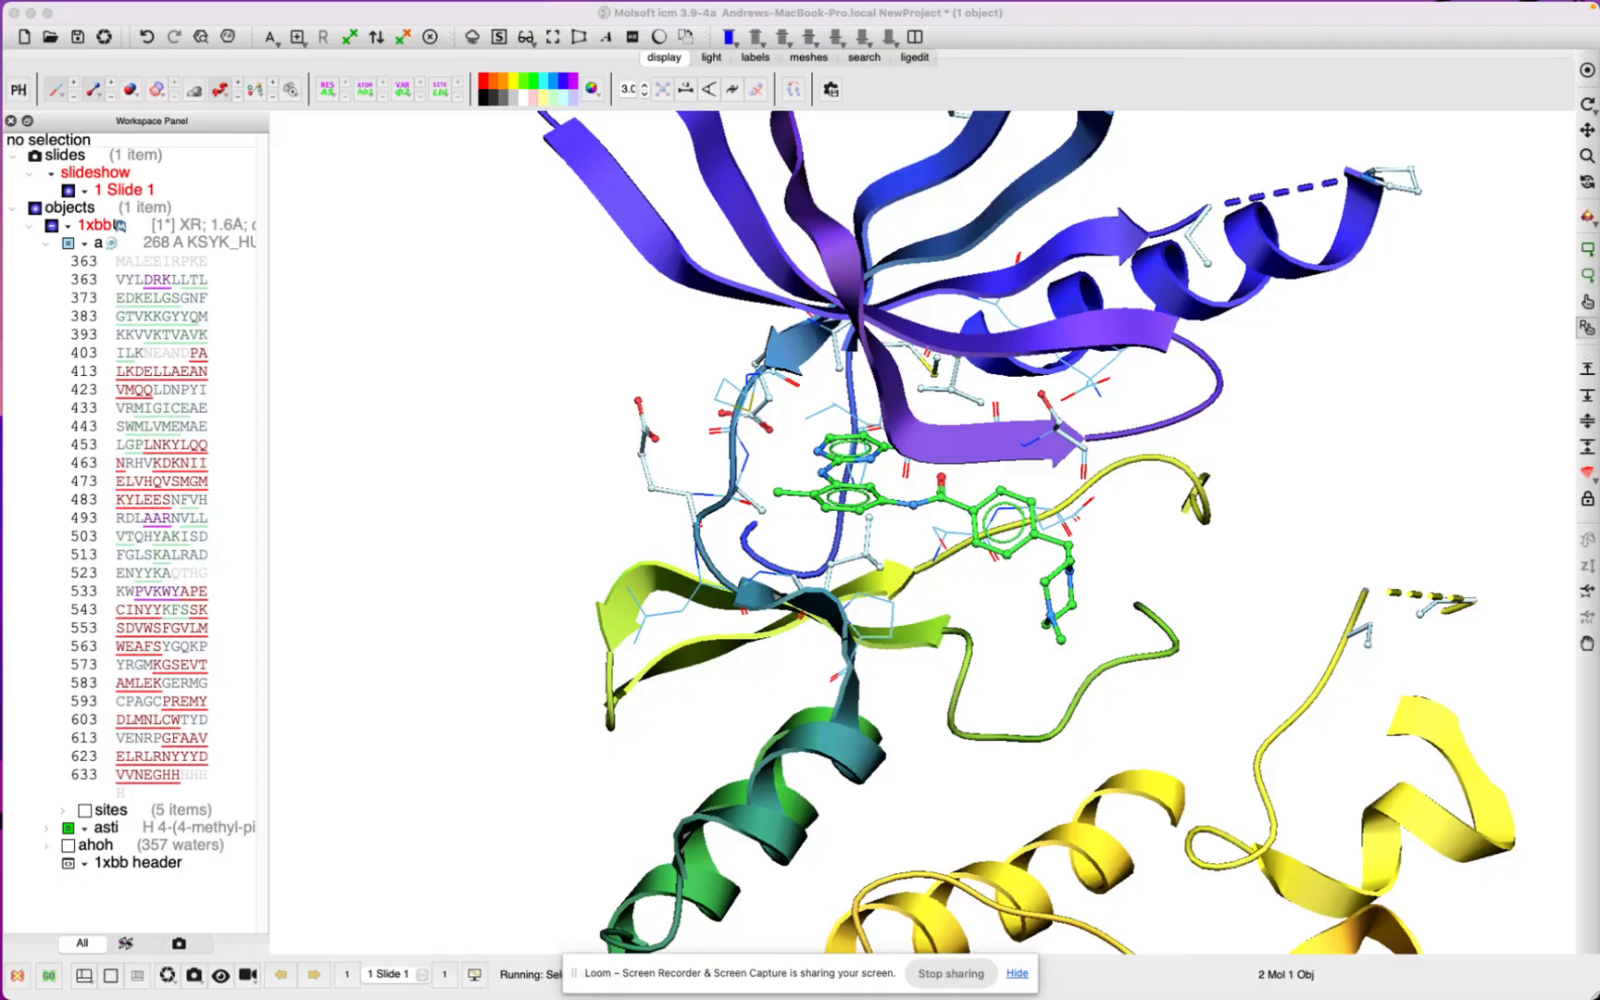
click(497, 433)
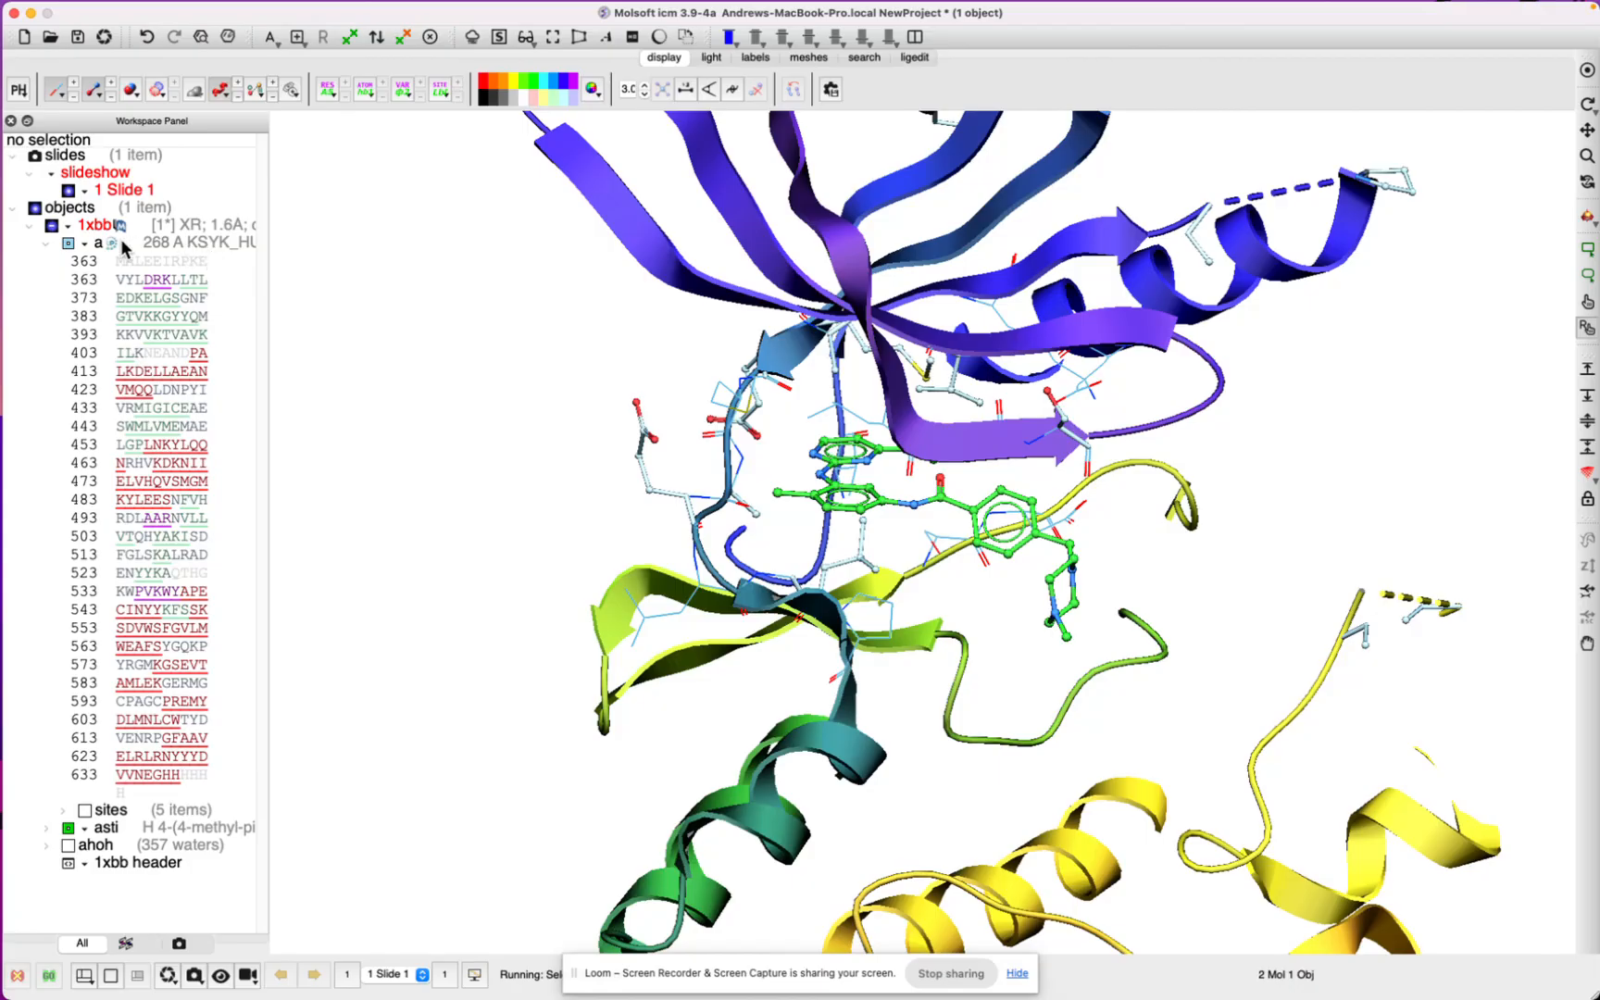
key(alt+super+8)
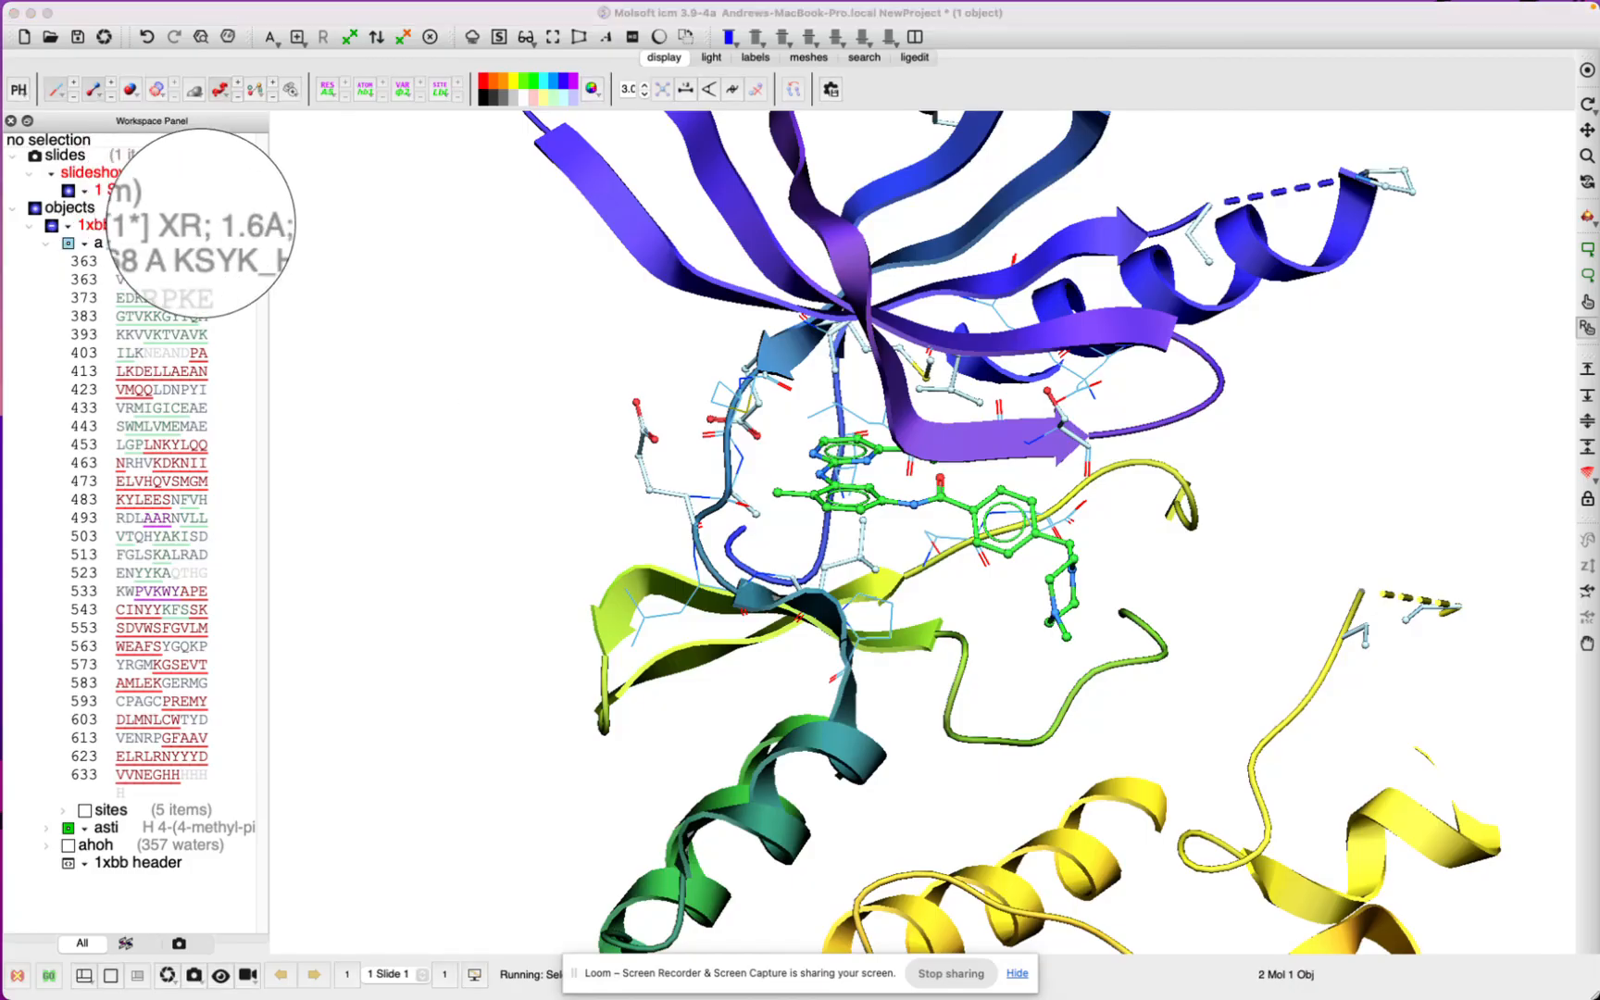
key(Escape)
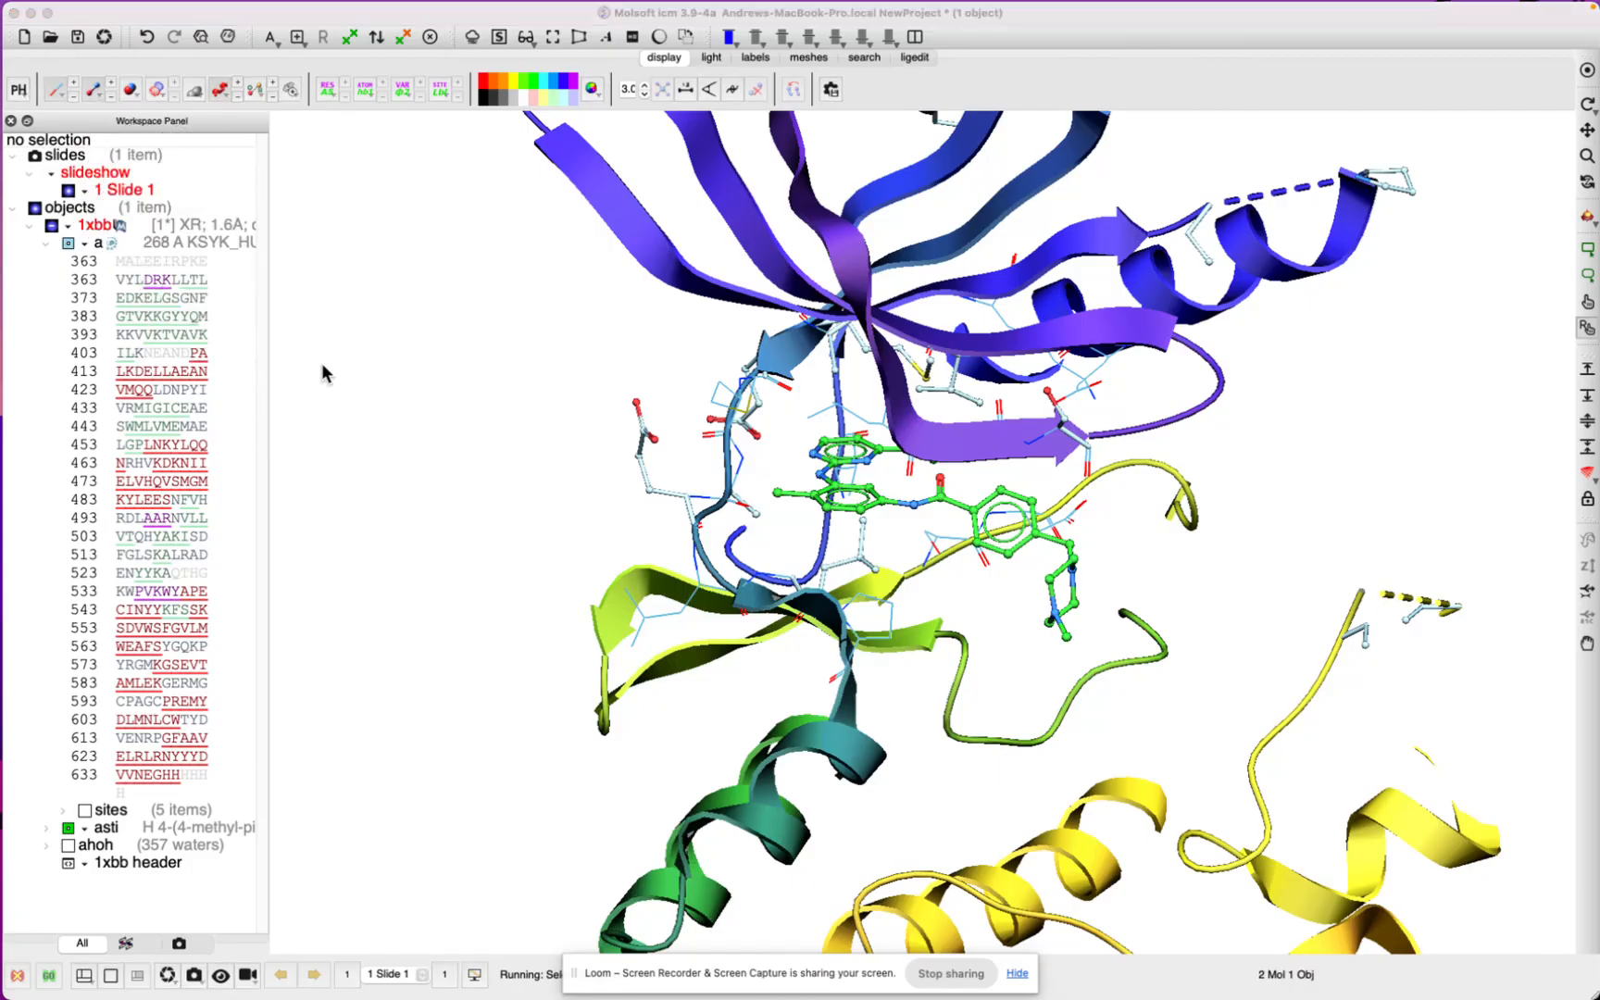
Step: Convert the 1xbb PDB object to an ICM object, replacing the original, keeping tight H2Os and optimizing hydrogens and HisProAsnGlnCys
click(45, 244)
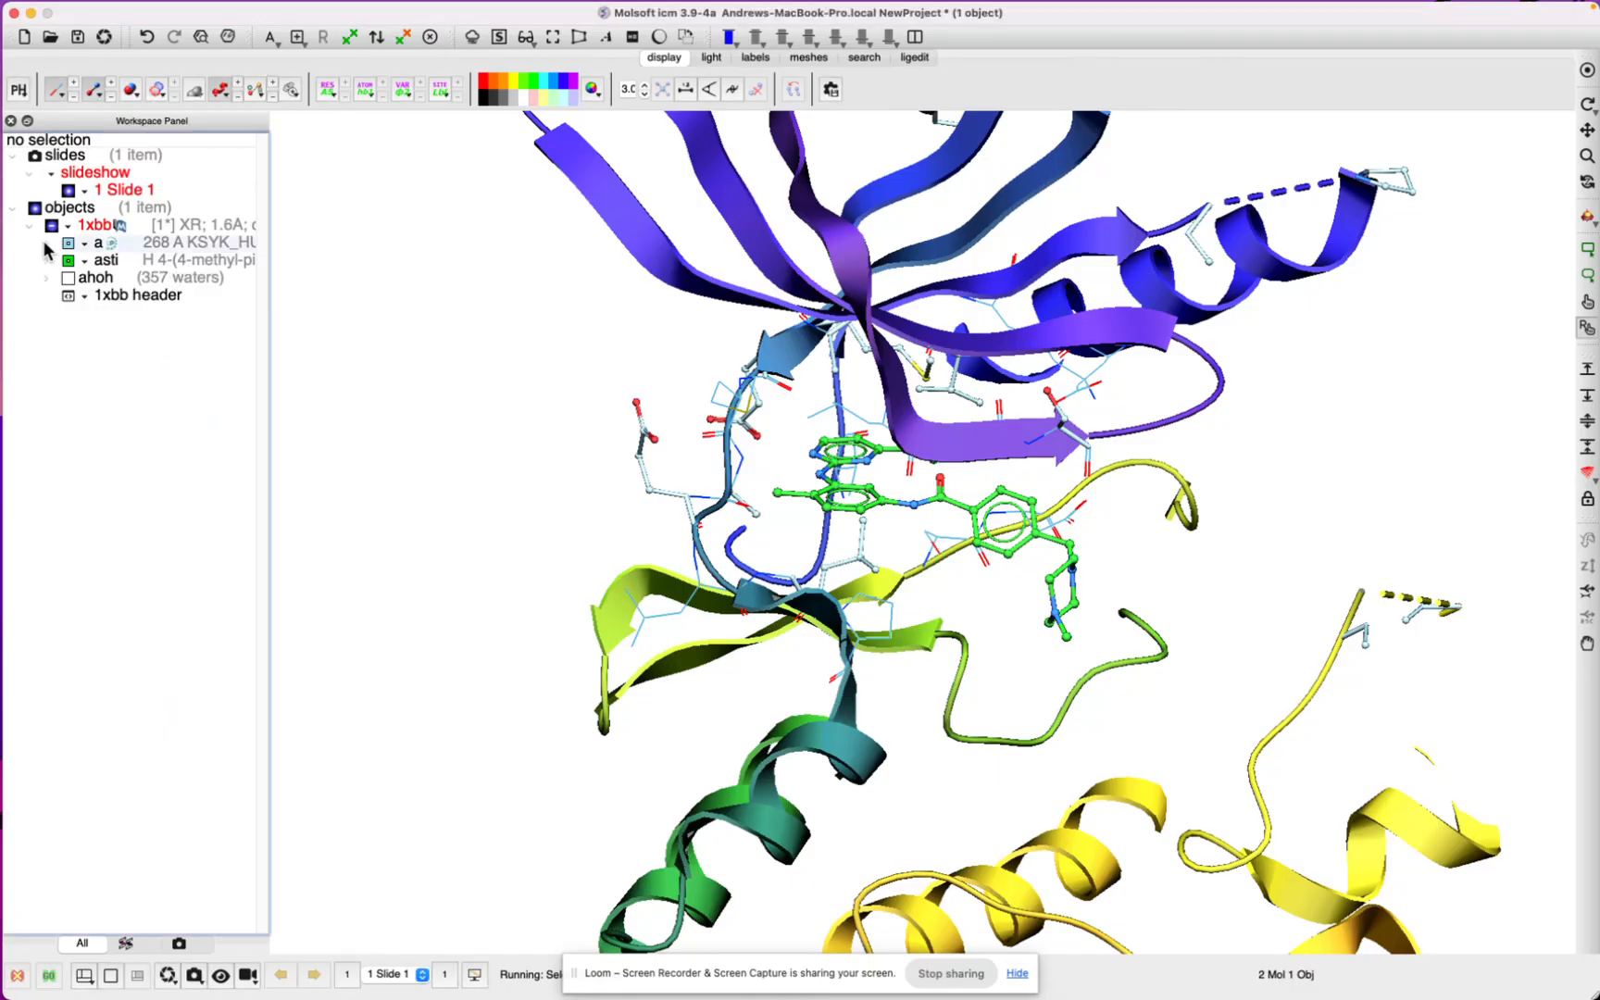
right_click(179, 228)
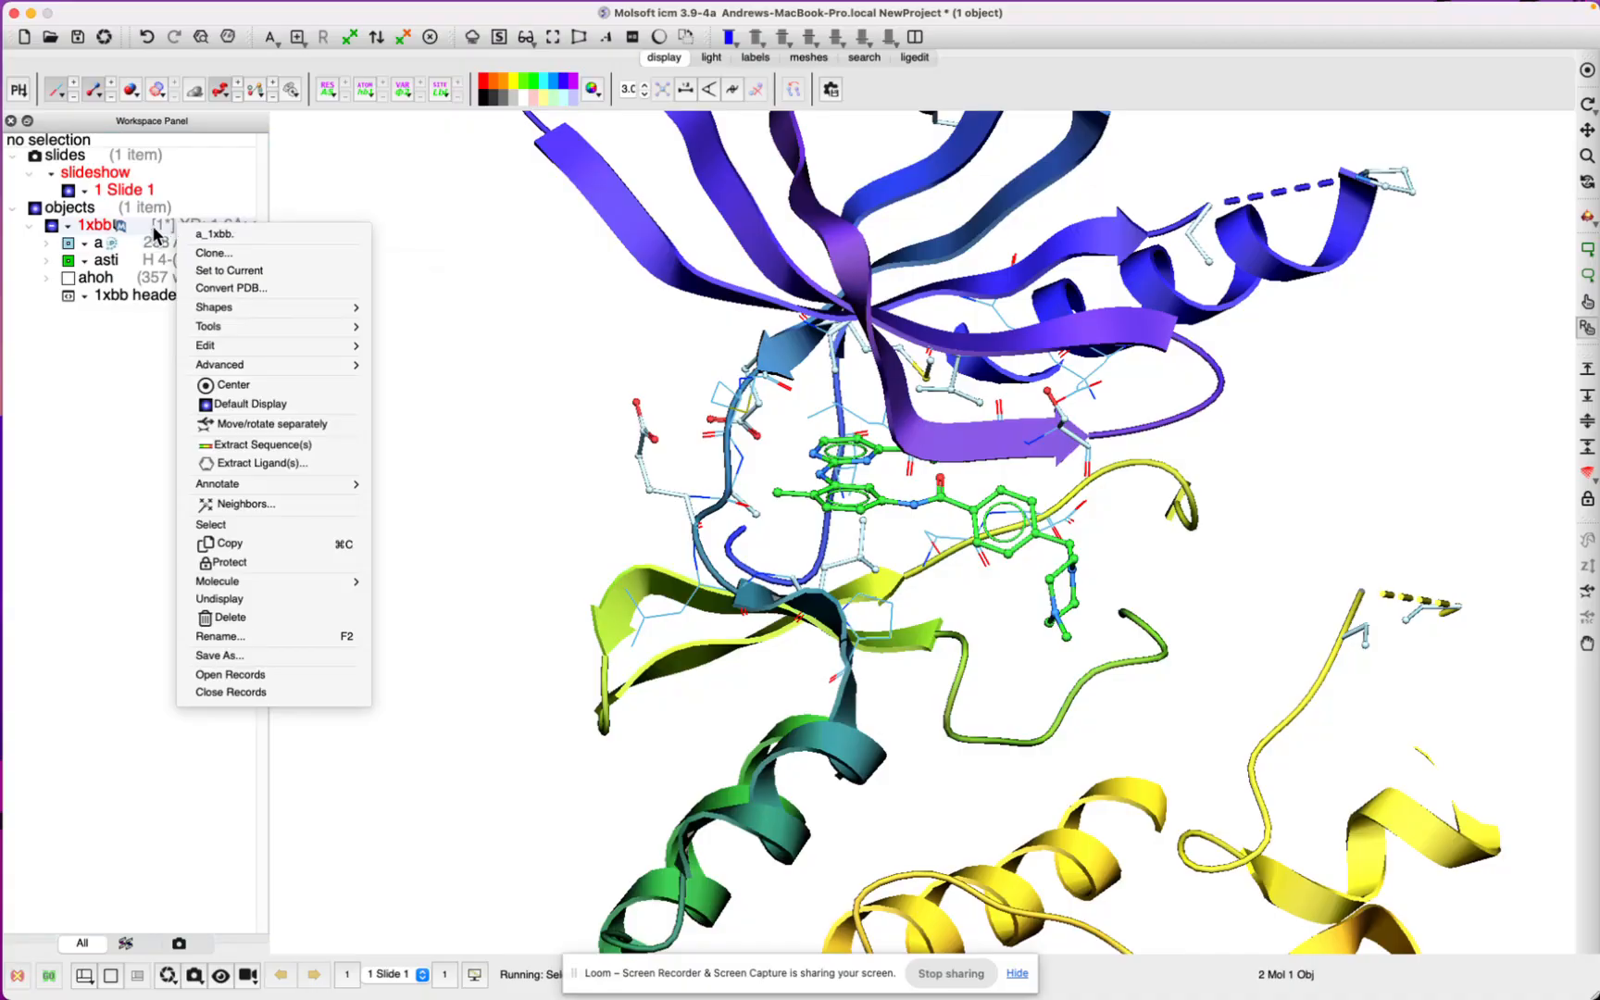
click(167, 230)
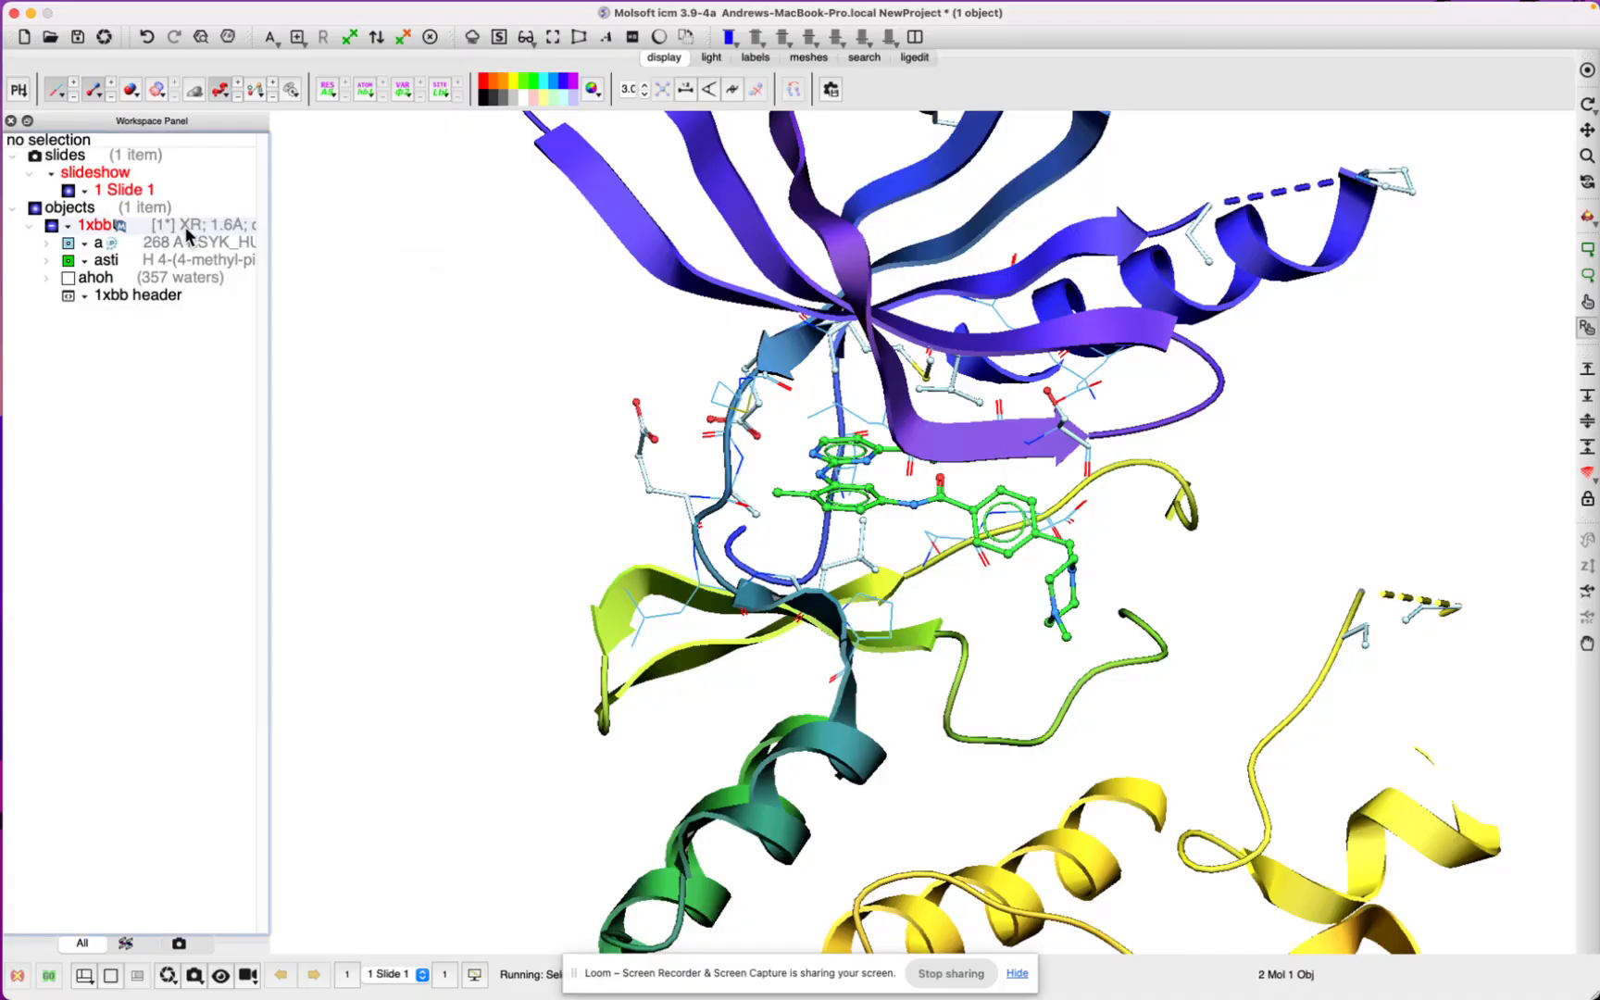
right_click(184, 228)
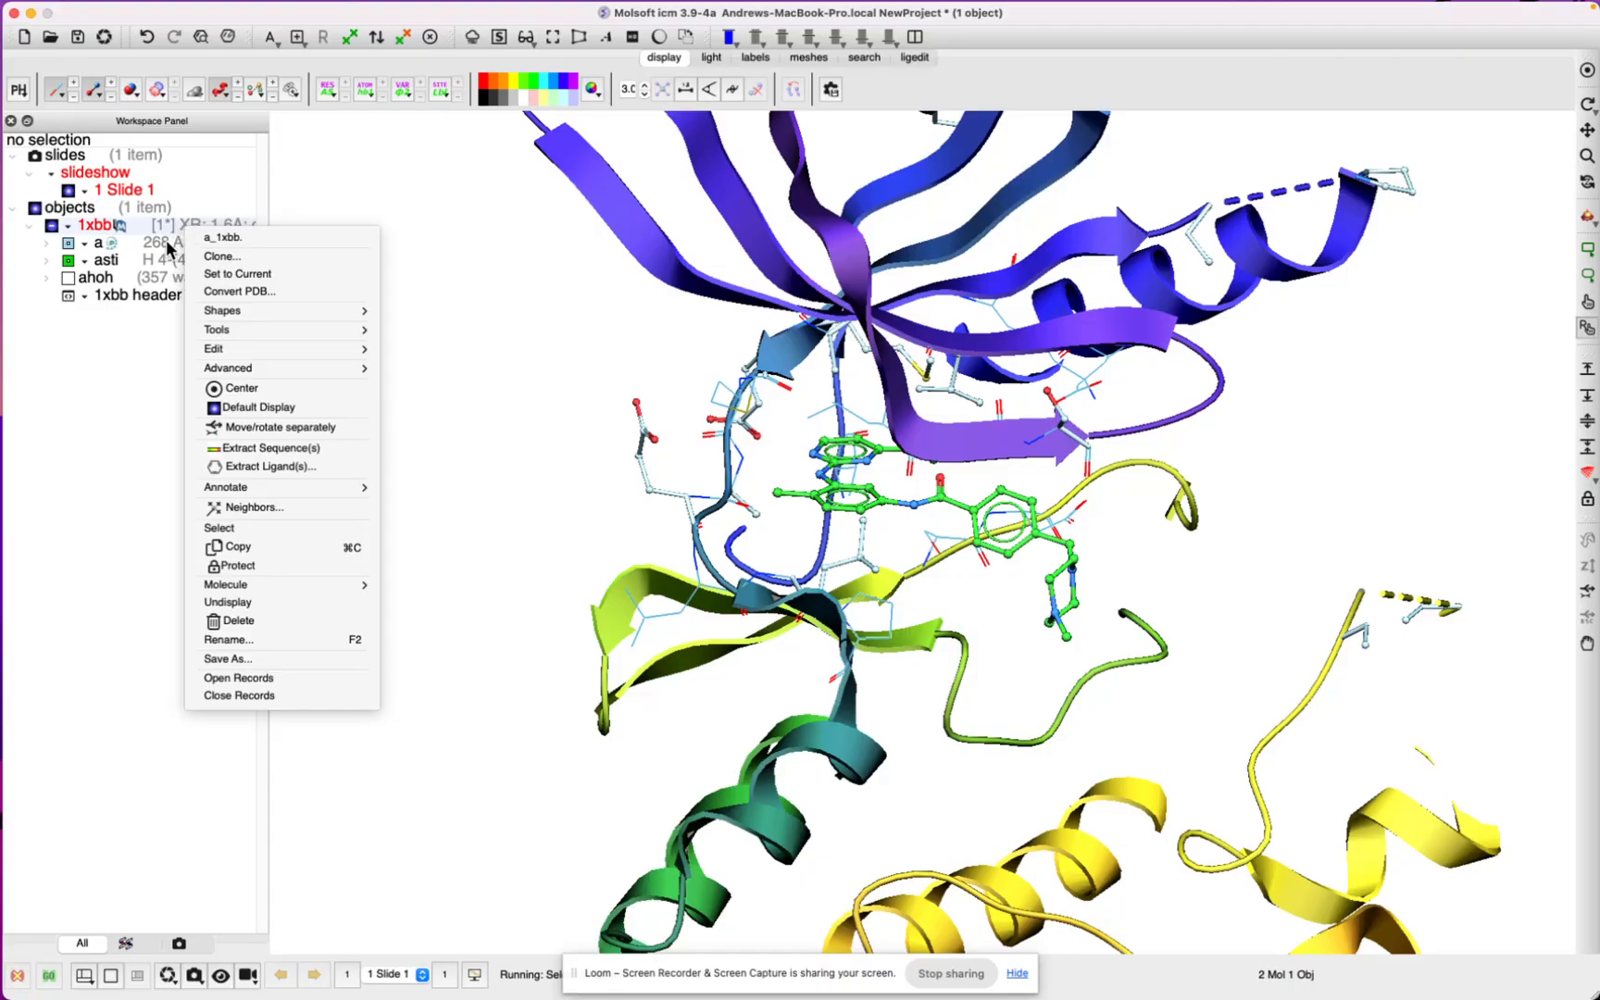
click(232, 293)
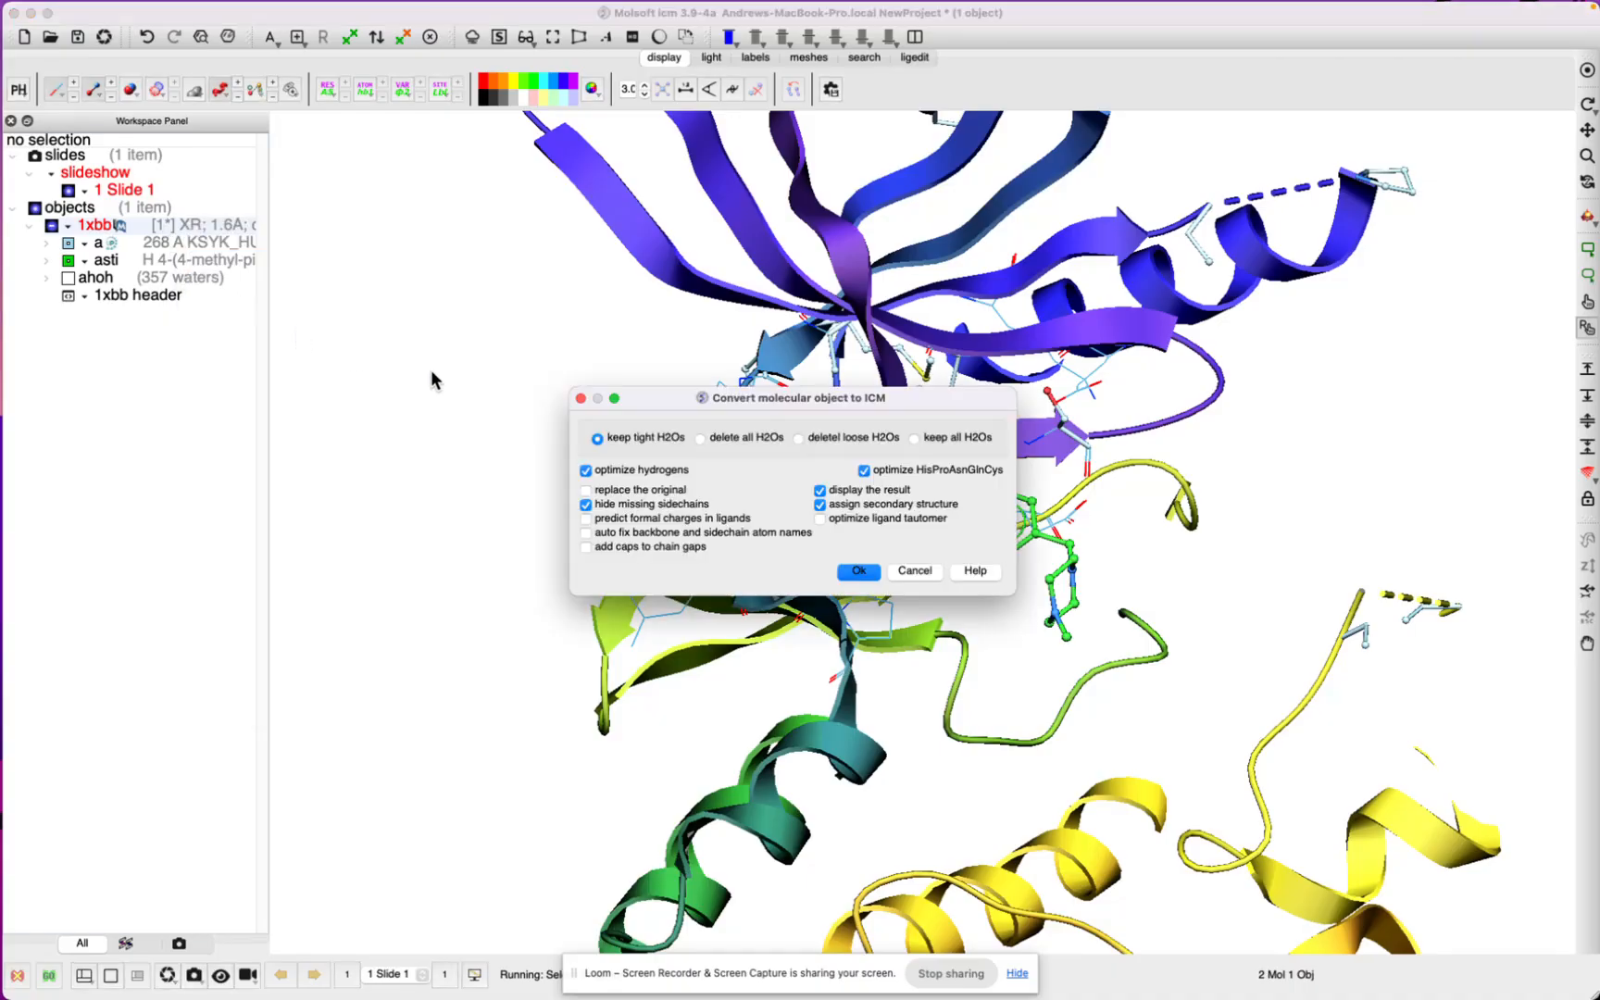
drag(690, 396, 347, 306)
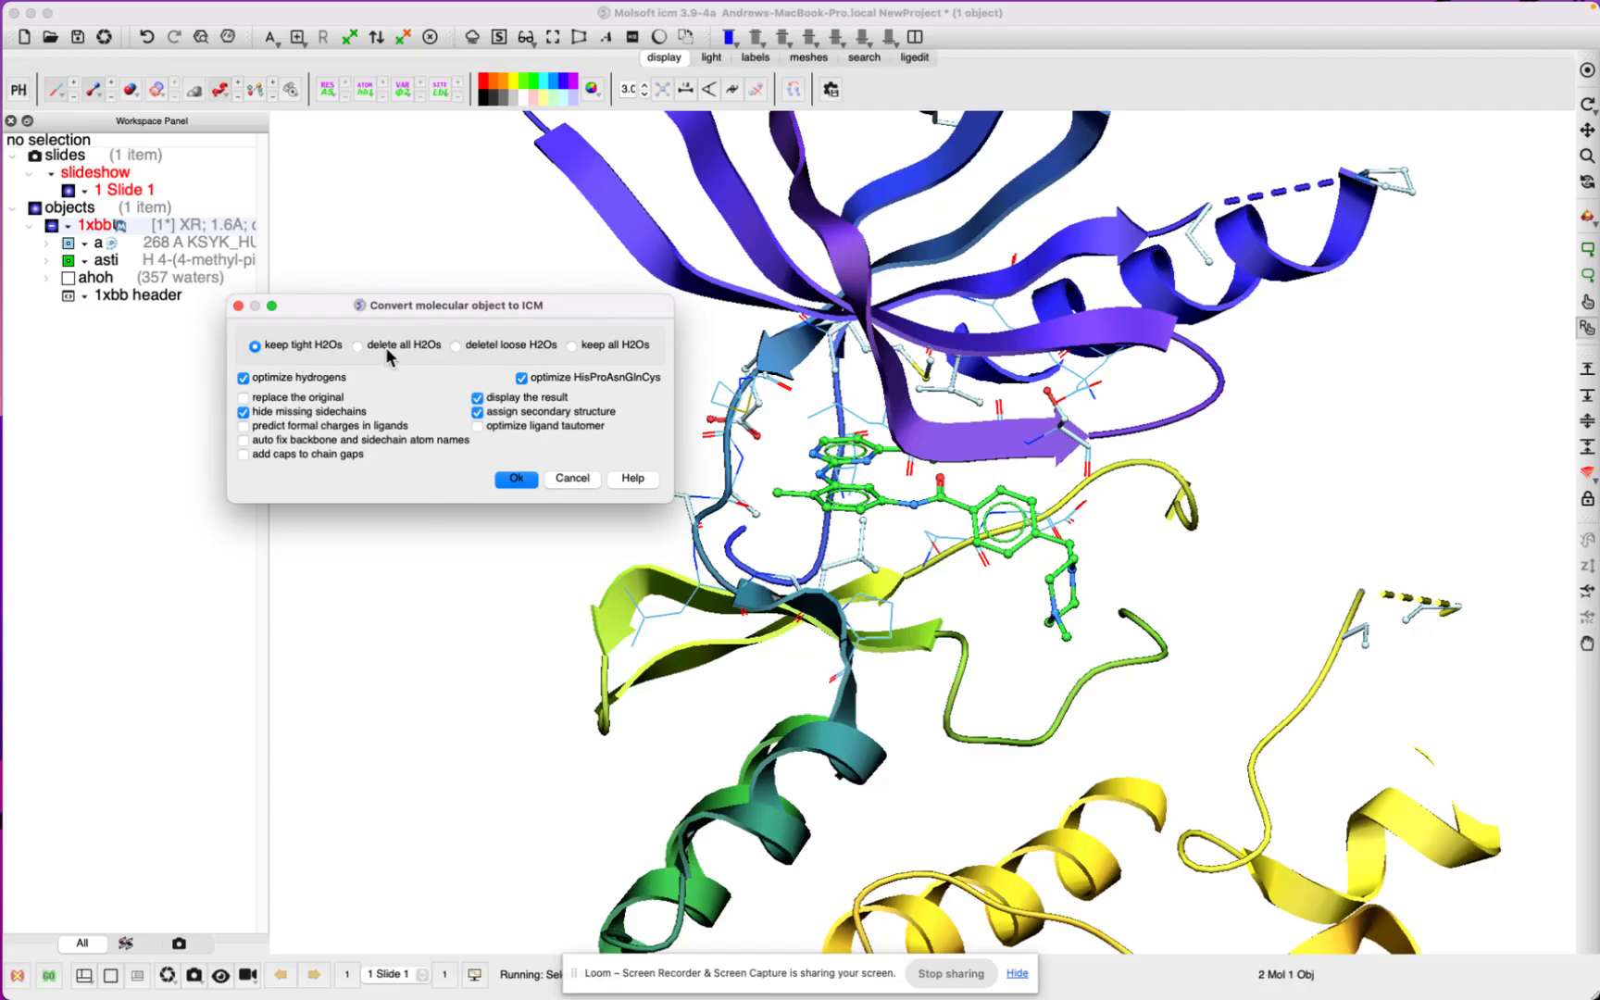
click(386, 349)
click(281, 347)
click(514, 481)
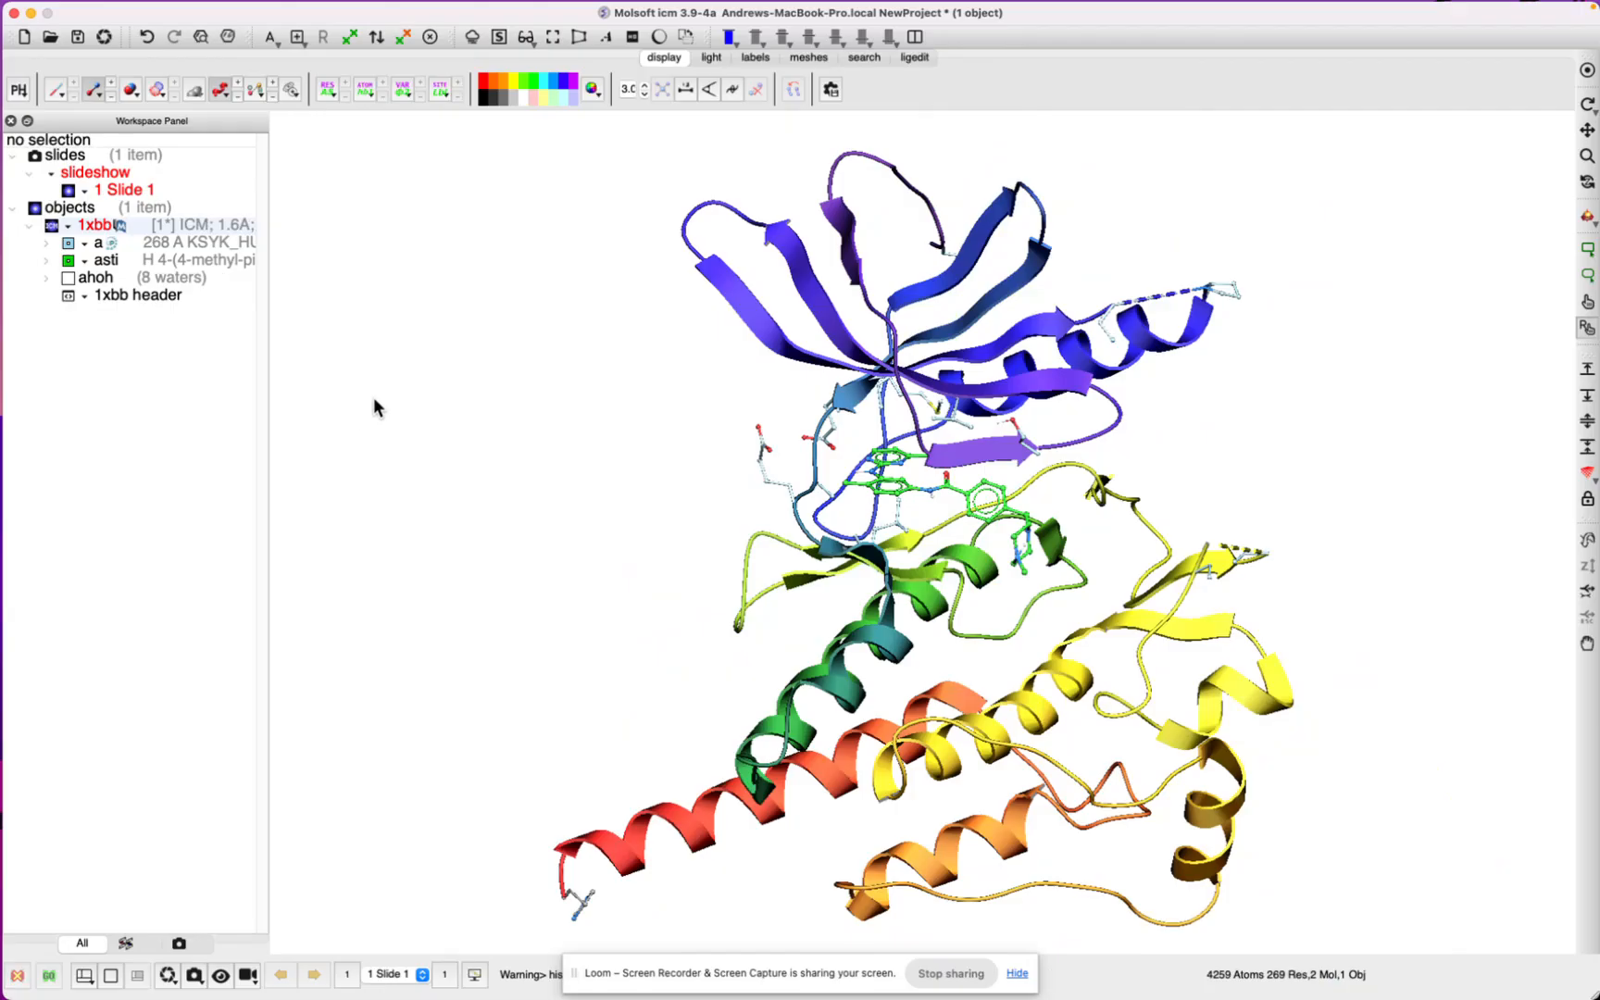
Step: Zoom in on the ligand and its binding site in the converted 1xbb structure
scroll(305, 498, up, 10)
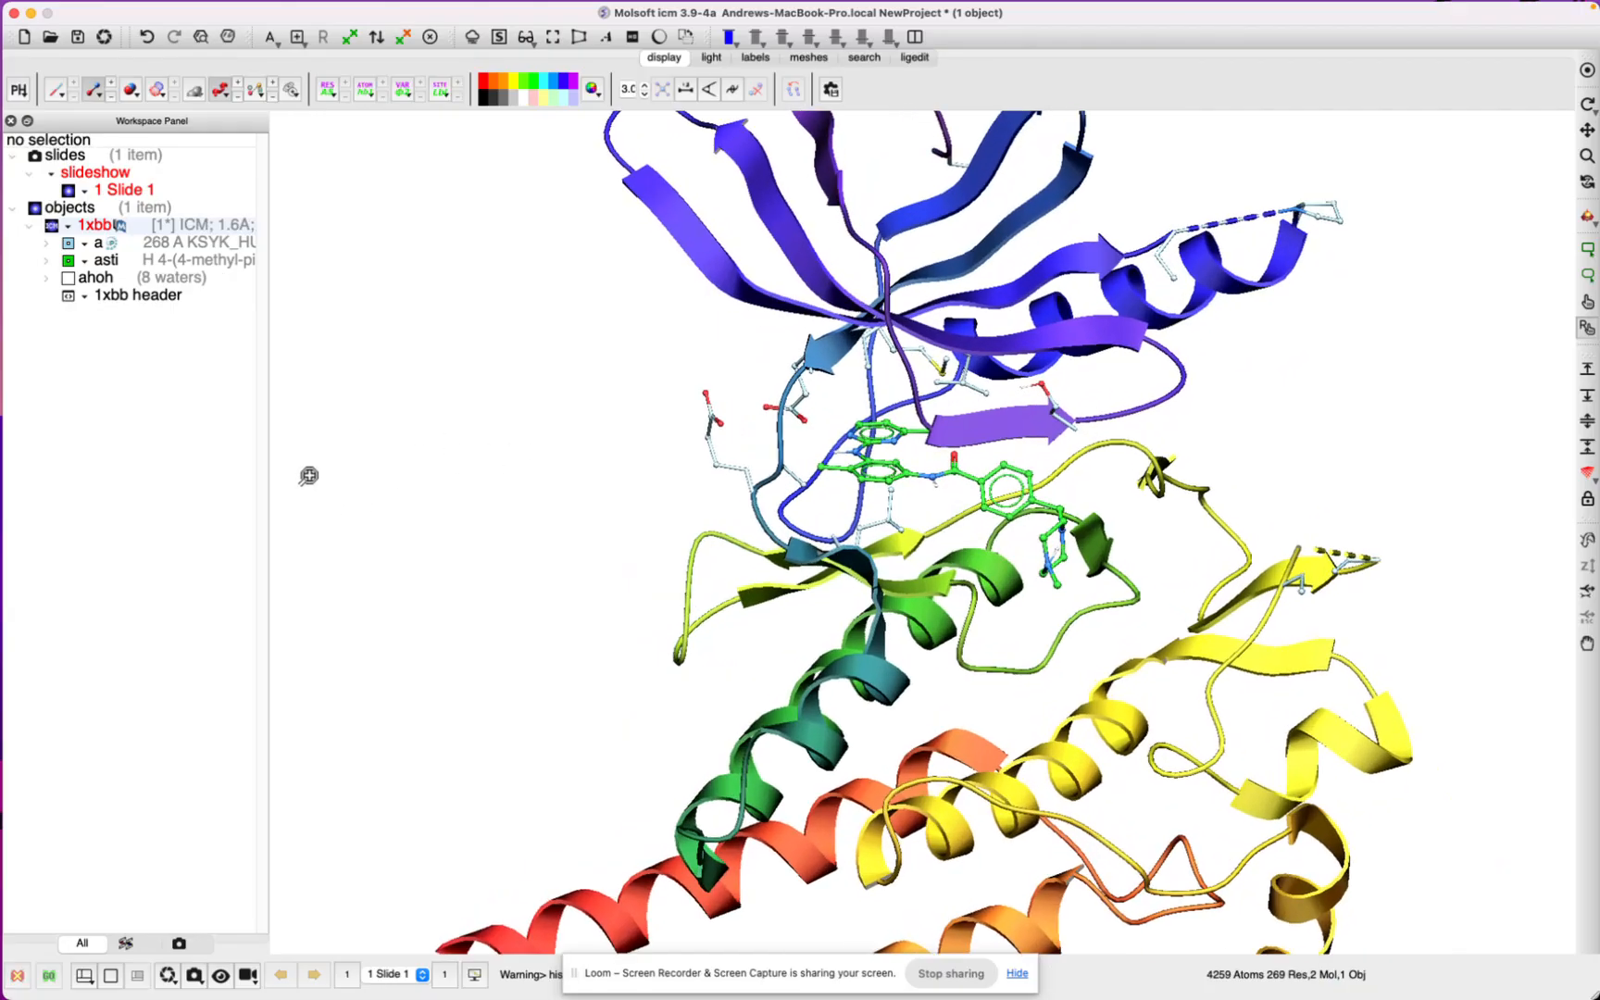
drag(456, 491, 495, 492)
scroll(492, 493, up, 2)
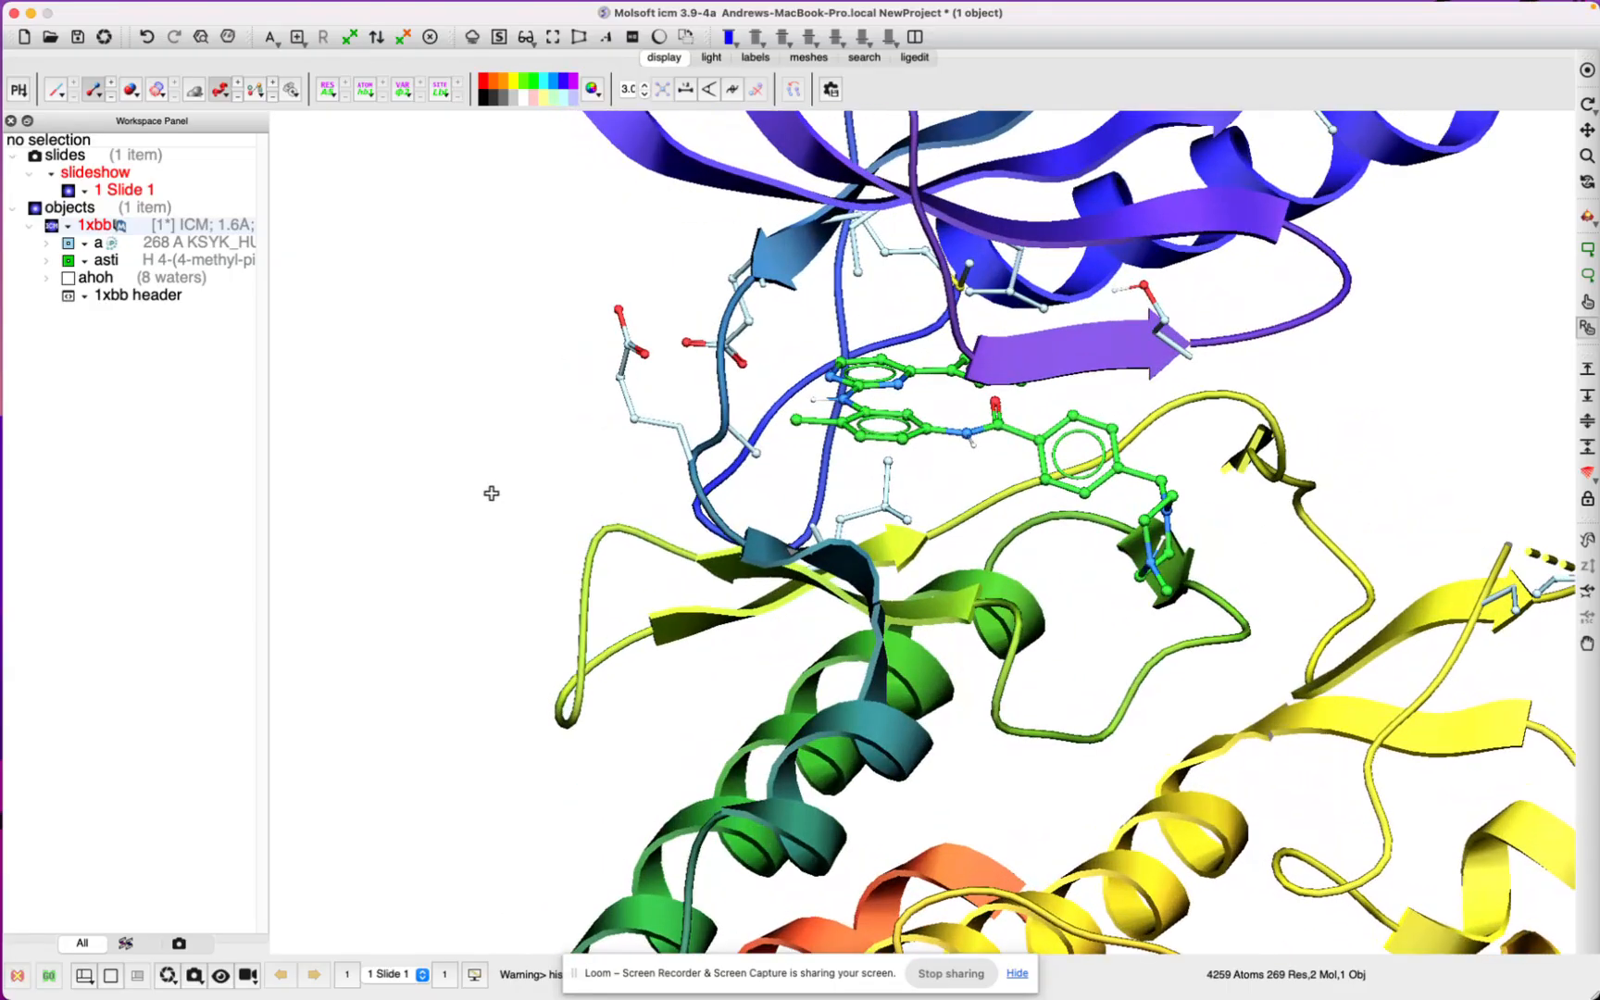
Step: Display the ligand pocket interactions of the asti ligand in the converted 1xbb structure
scroll(491, 493, down, 4)
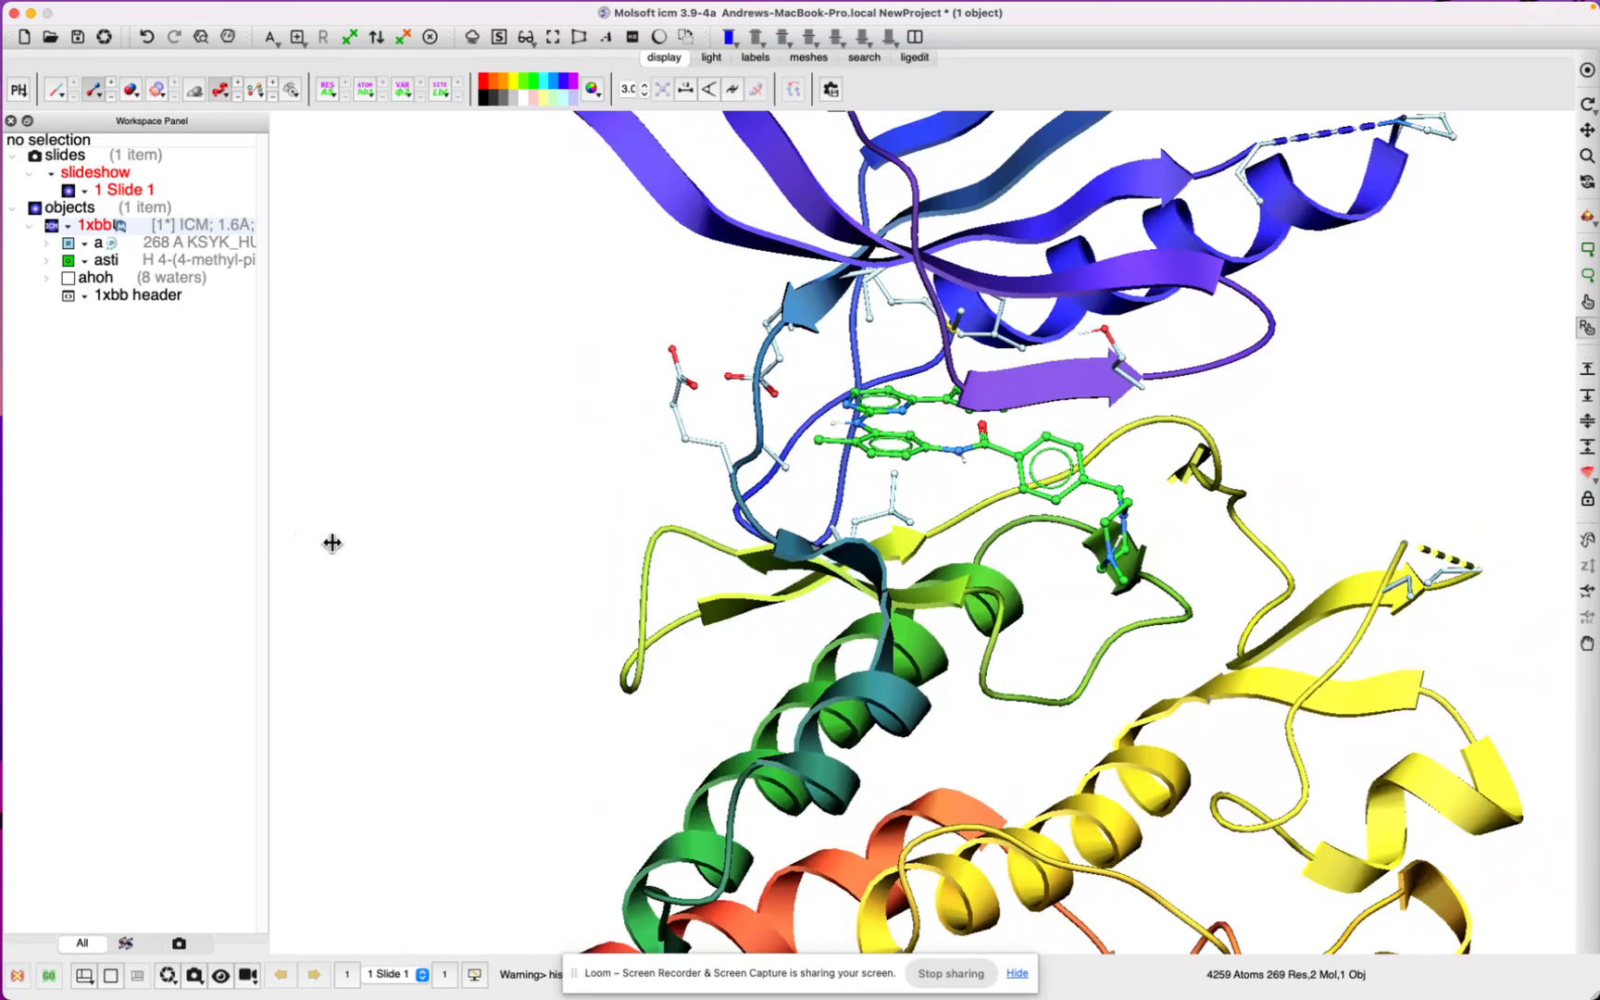
right_click(143, 266)
mouse_move(289, 326)
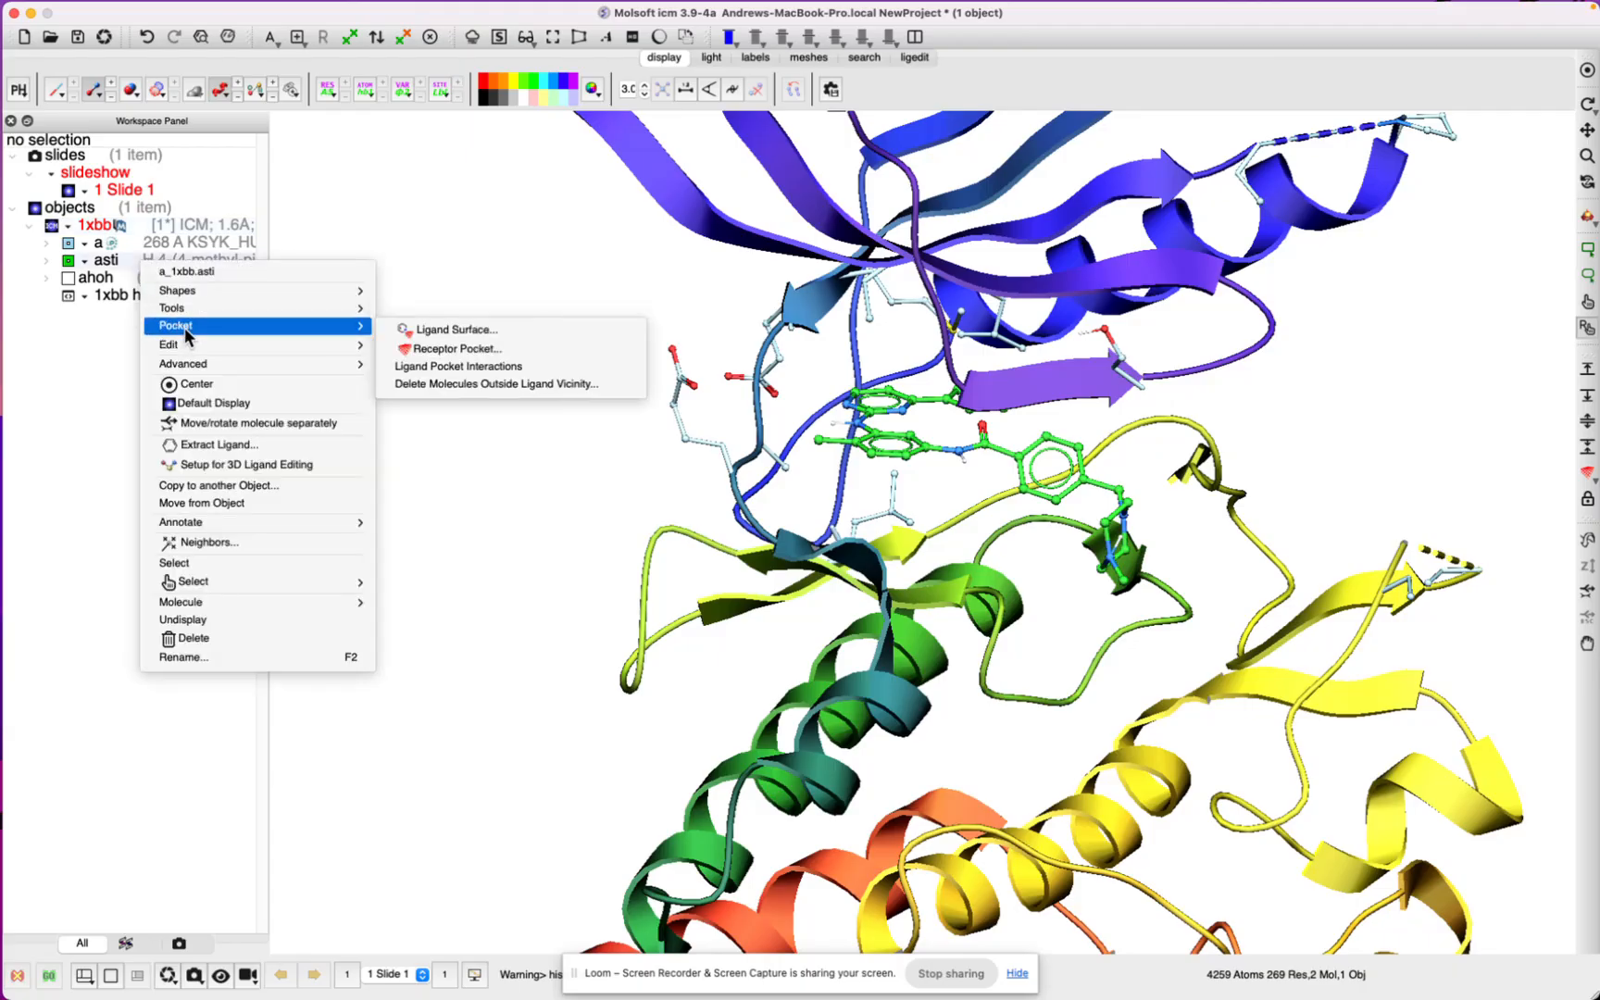
click(454, 367)
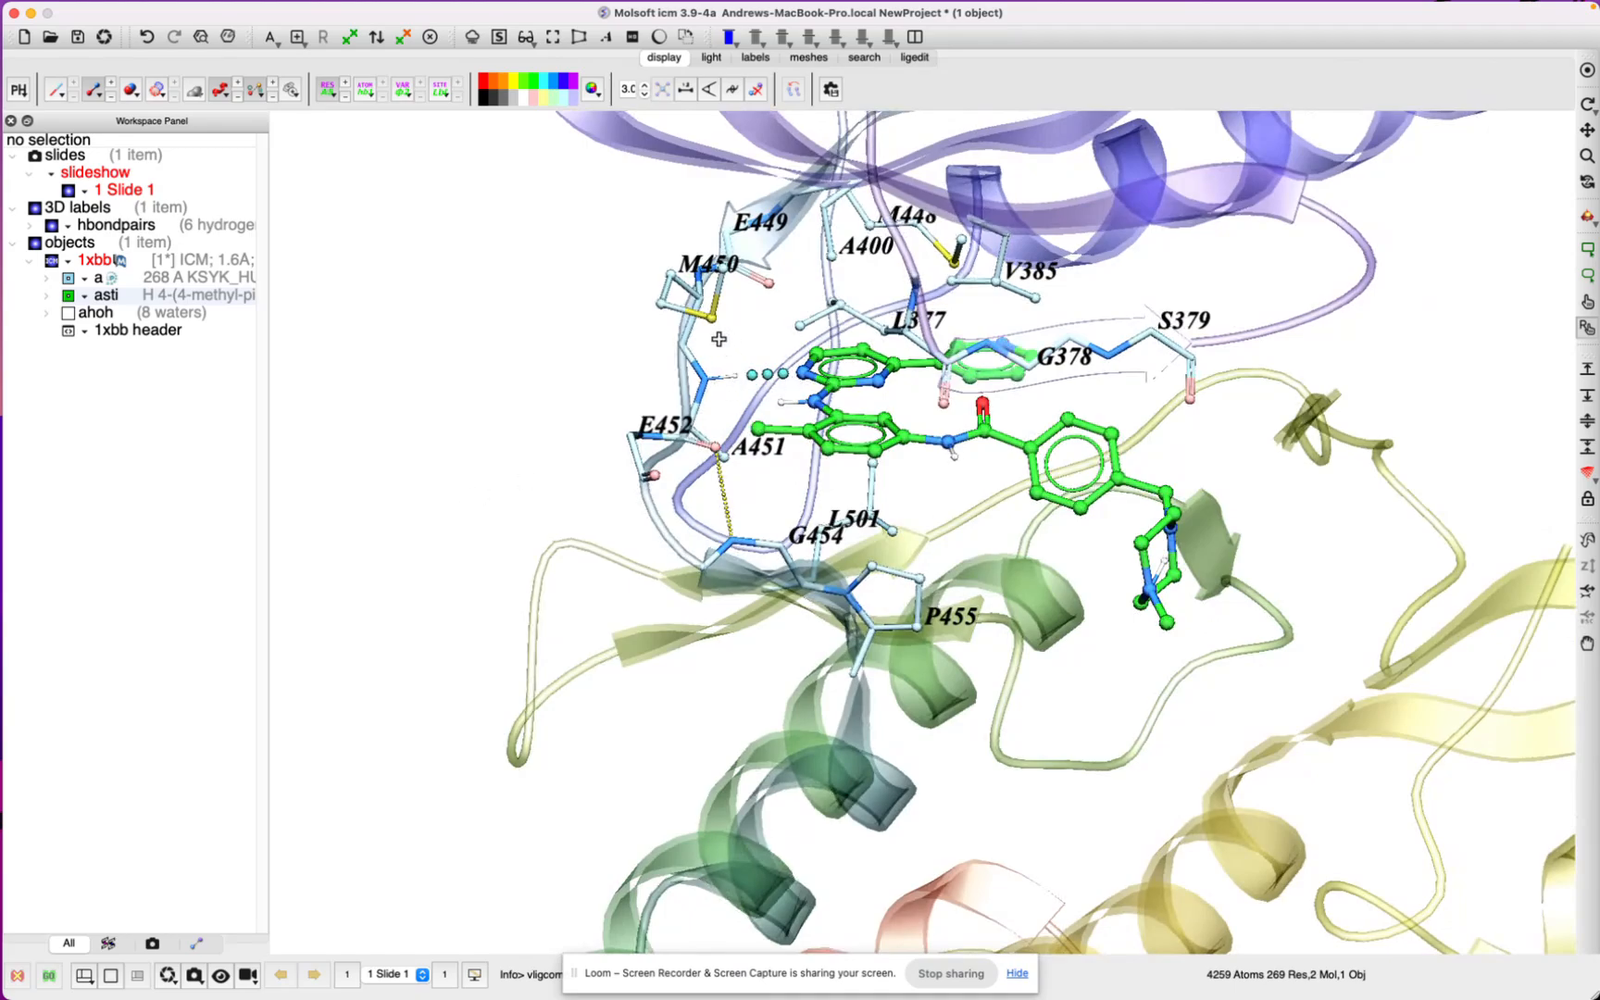
mouse_move(523, 458)
mouse_down()
mouse_move(548, 461)
mouse_move(457, 457)
mouse_move(519, 467)
mouse_move(503, 458)
mouse_up()
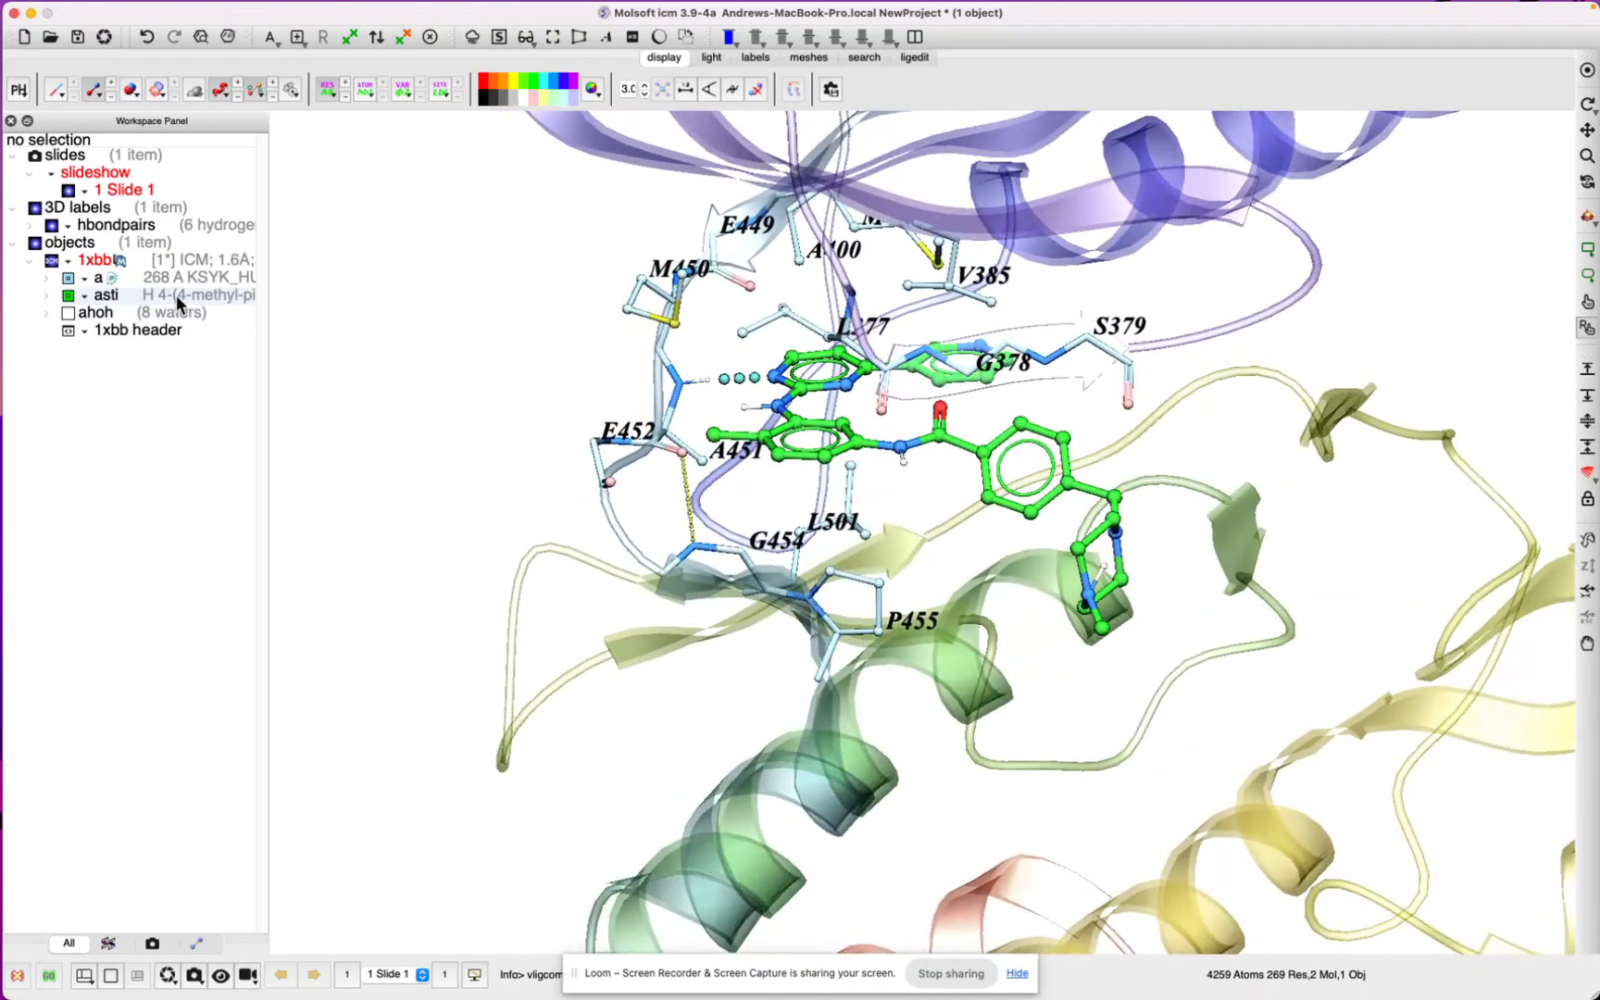
Step: Create the receptor pocket surface around the asti ligand, leaving sidechain hbonds and sidechain residue labels off
right_click(176, 295)
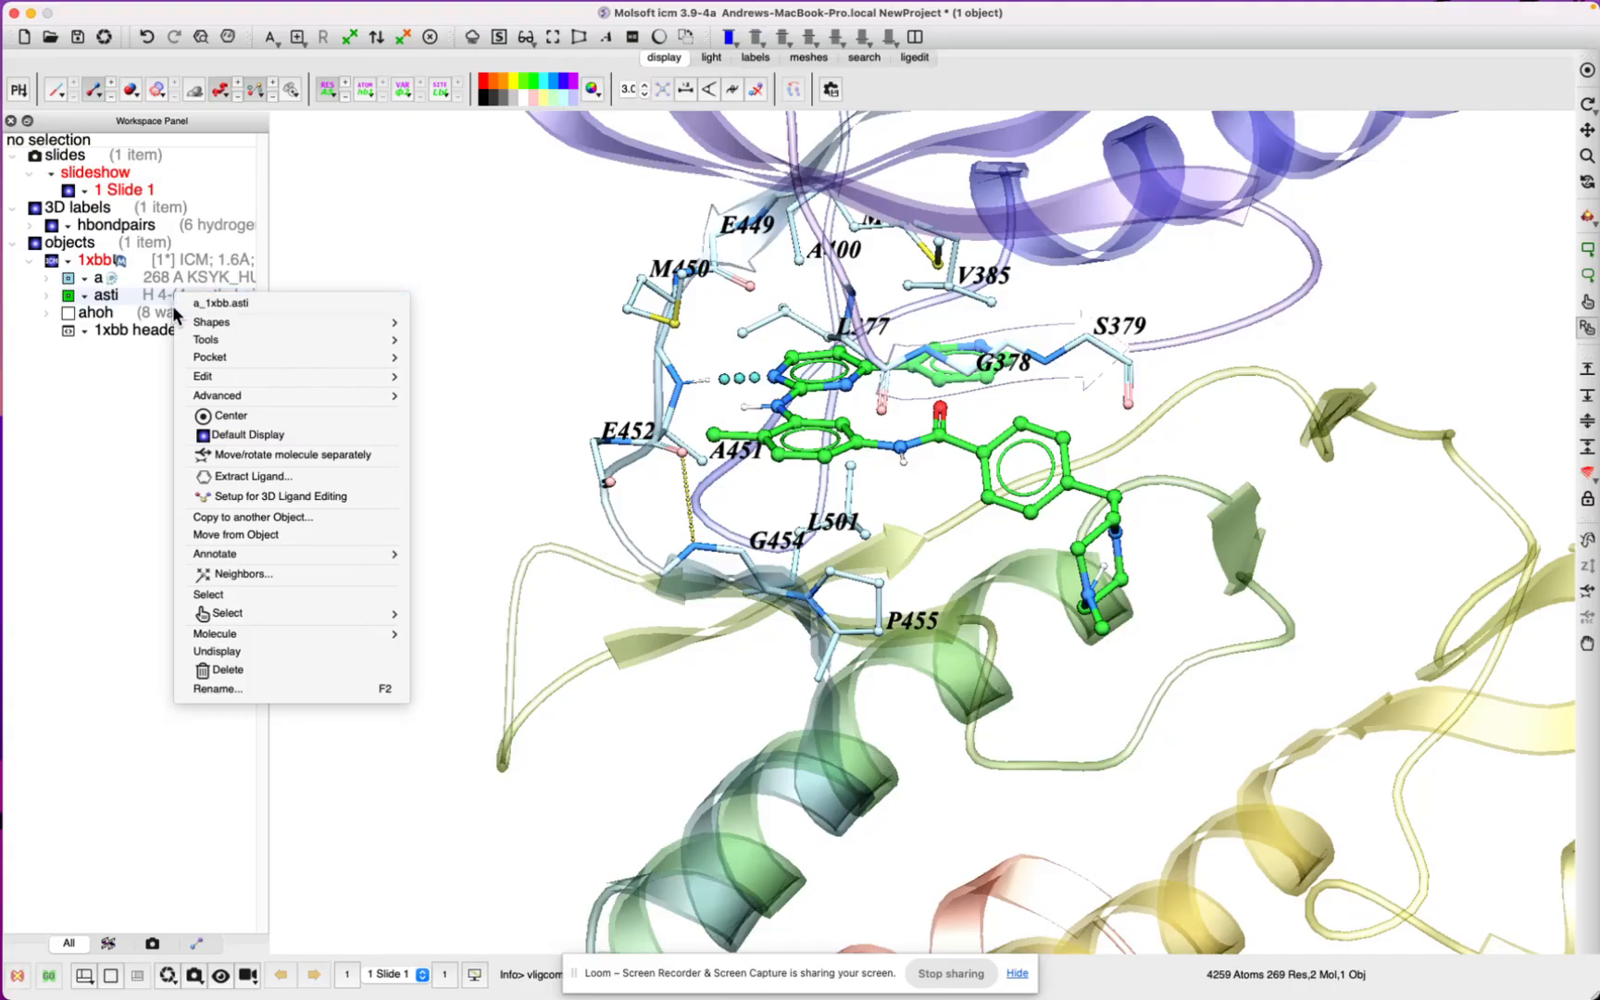
mouse_move(189, 326)
mouse_move(205, 357)
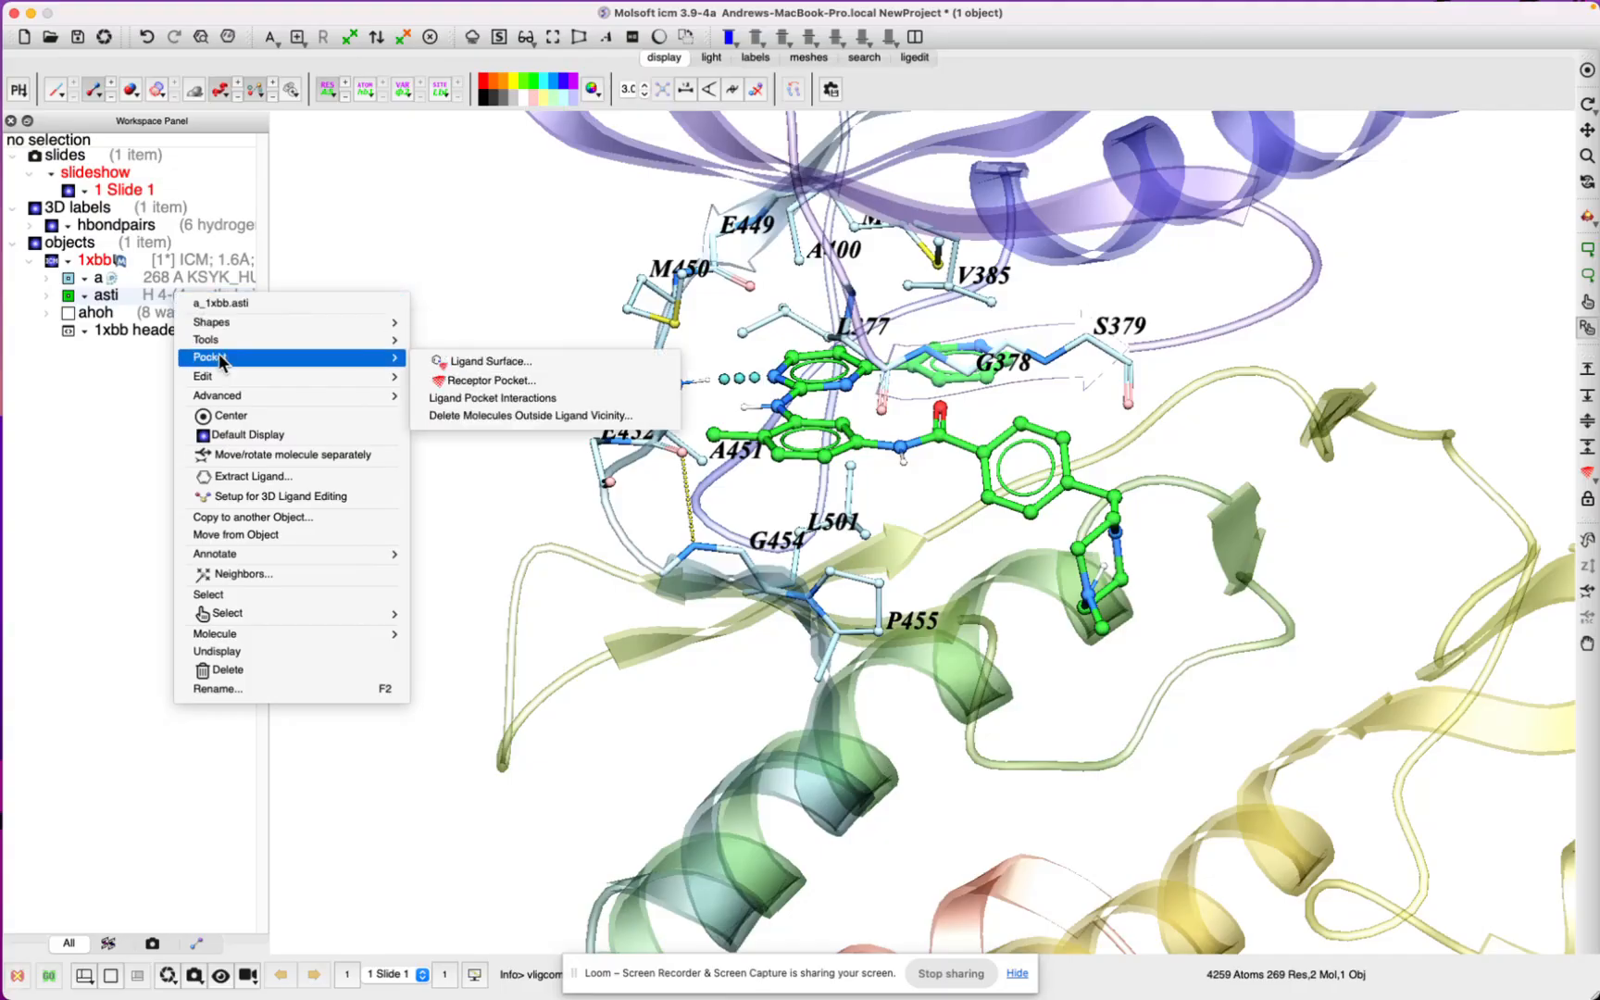
click(473, 379)
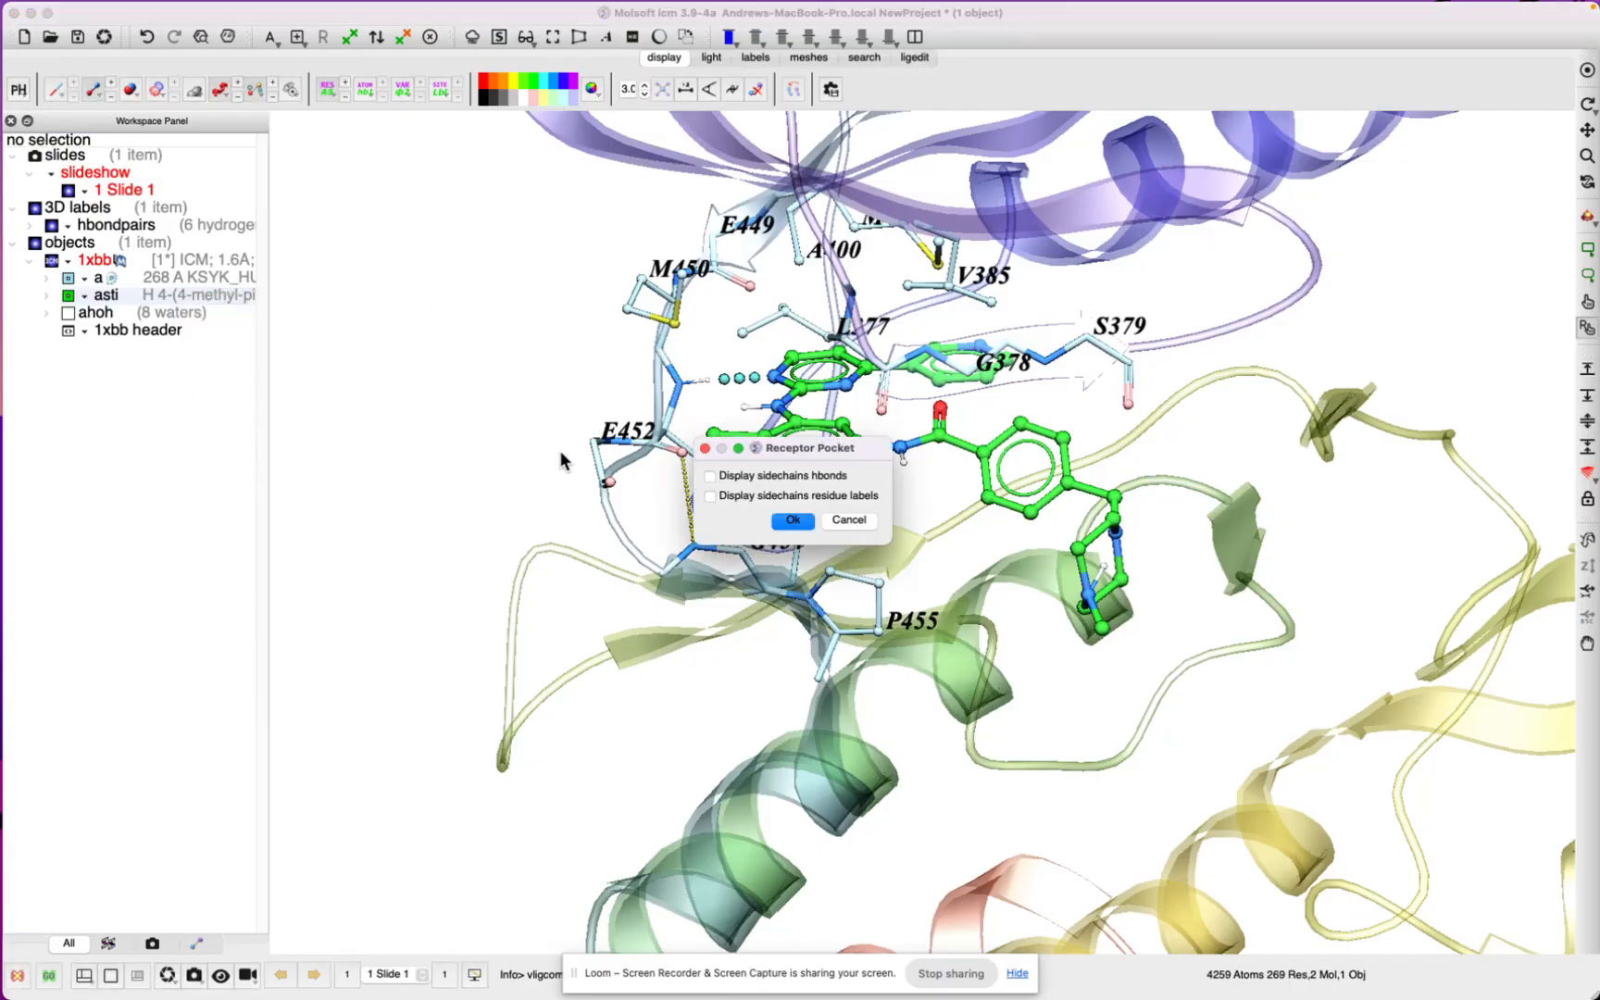
click(793, 521)
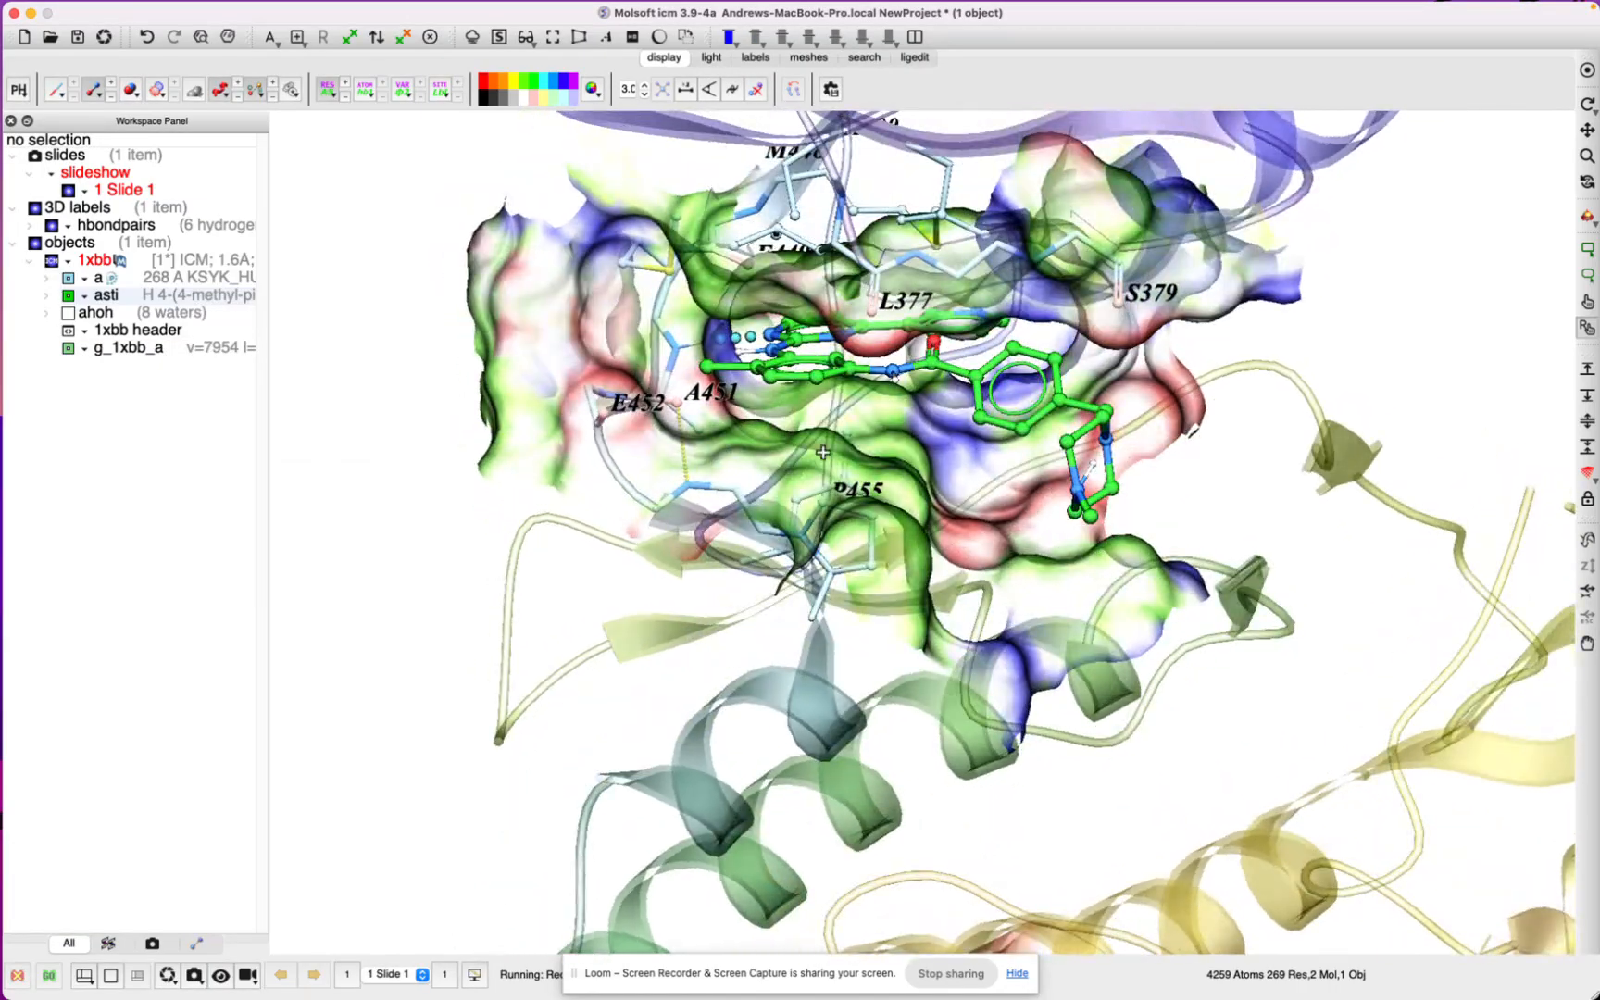
Step: Centre the view on the asti ligand inside the pocket surface and clear the selection
click(192, 298)
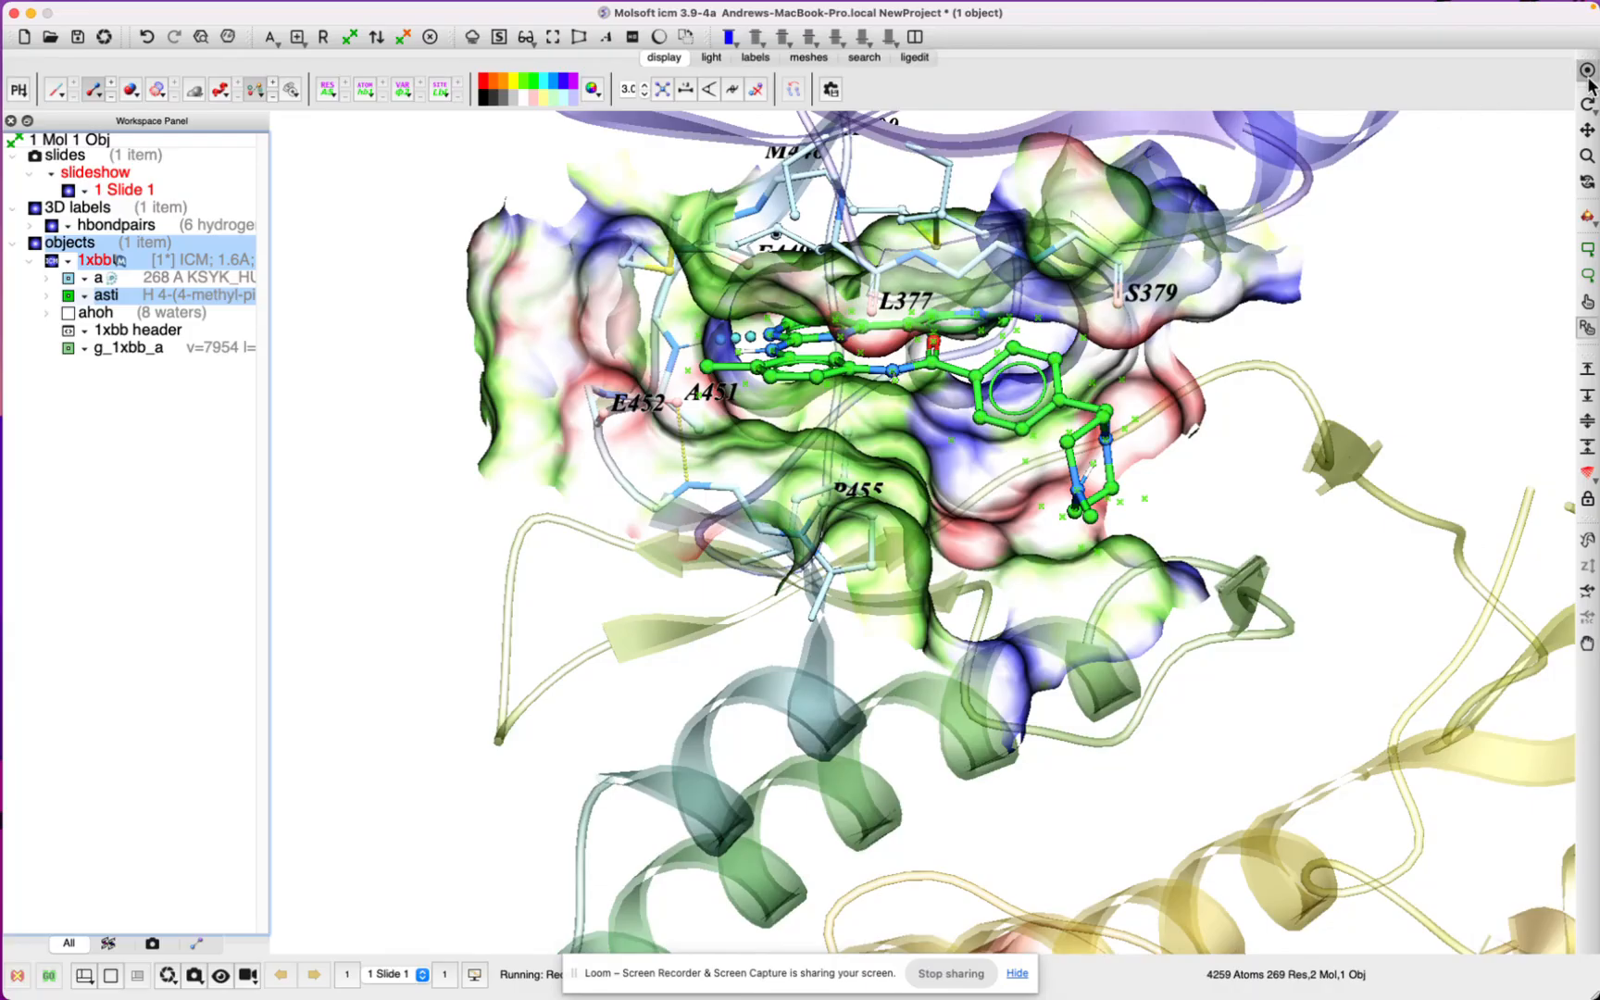
click(1587, 71)
scroll(985, 437, down, 6)
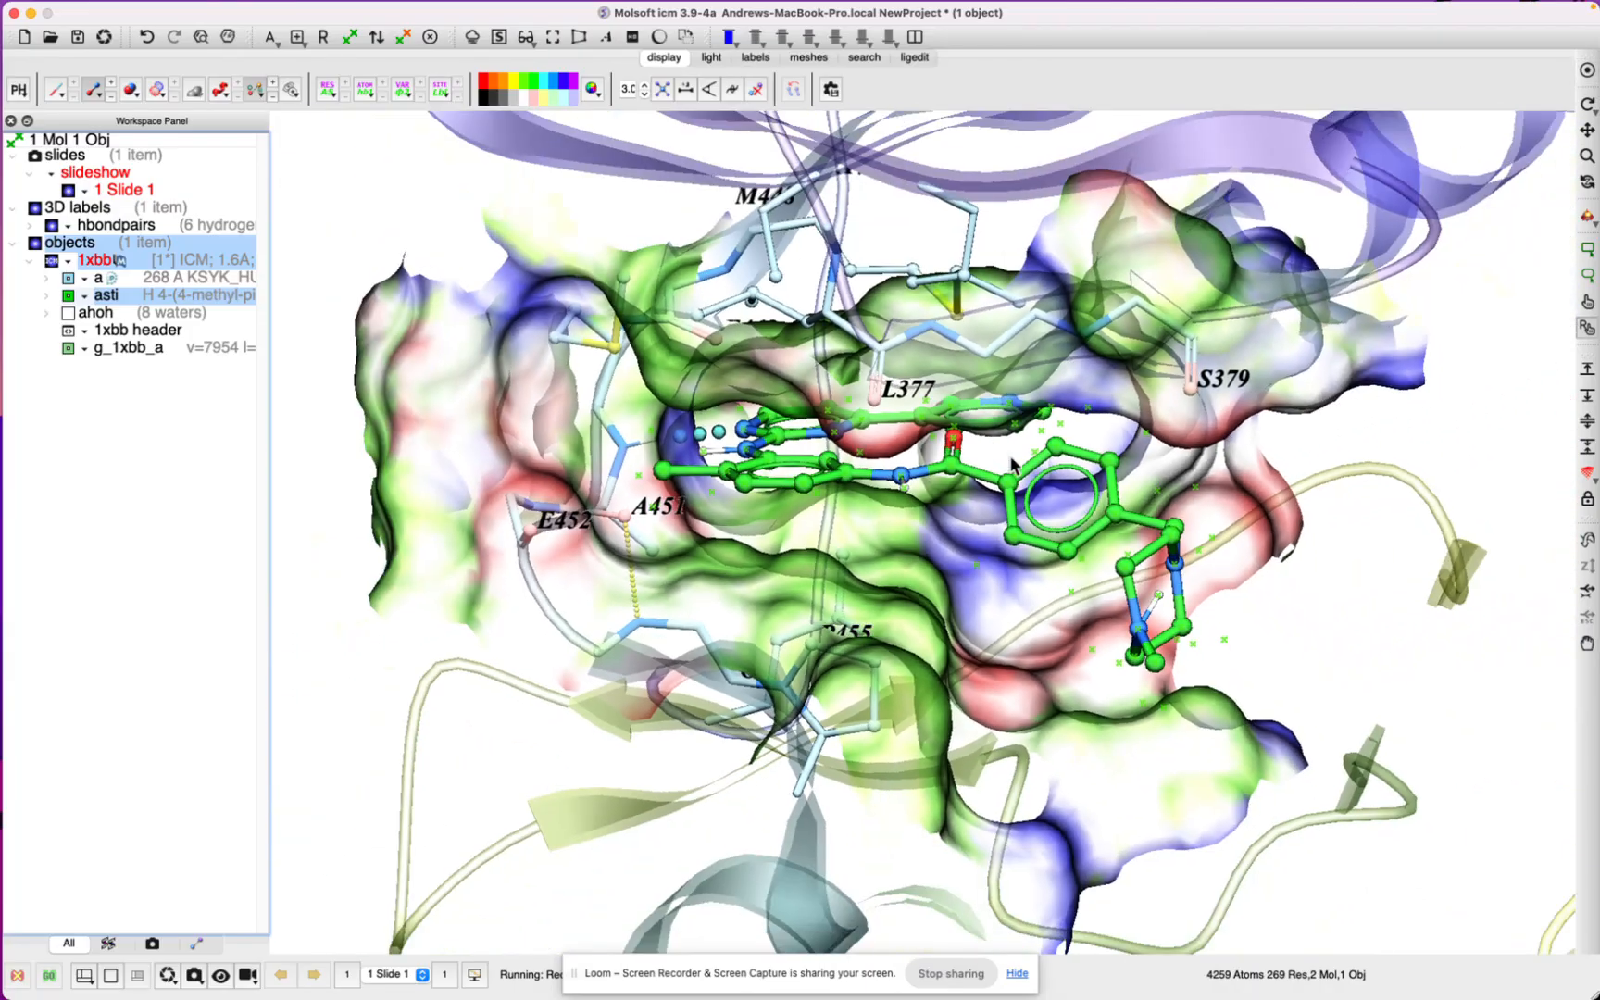
right_drag(1333, 560, 1366, 599)
mouse_move(1274, 634)
mouse_down()
mouse_move(1279, 583)
mouse_move(1247, 572)
mouse_move(1276, 564)
mouse_move(1244, 583)
mouse_move(1251, 601)
mouse_move(1308, 618)
mouse_move(1265, 633)
mouse_move(1283, 633)
mouse_move(1246, 601)
mouse_move(1278, 601)
mouse_move(1237, 597)
mouse_move(1293, 601)
mouse_move(1298, 617)
mouse_up()
Step: Create a ligand surface for asti with a margin of 3.50 and hide the g_1xbb_a receptor surface
right_click(126, 290)
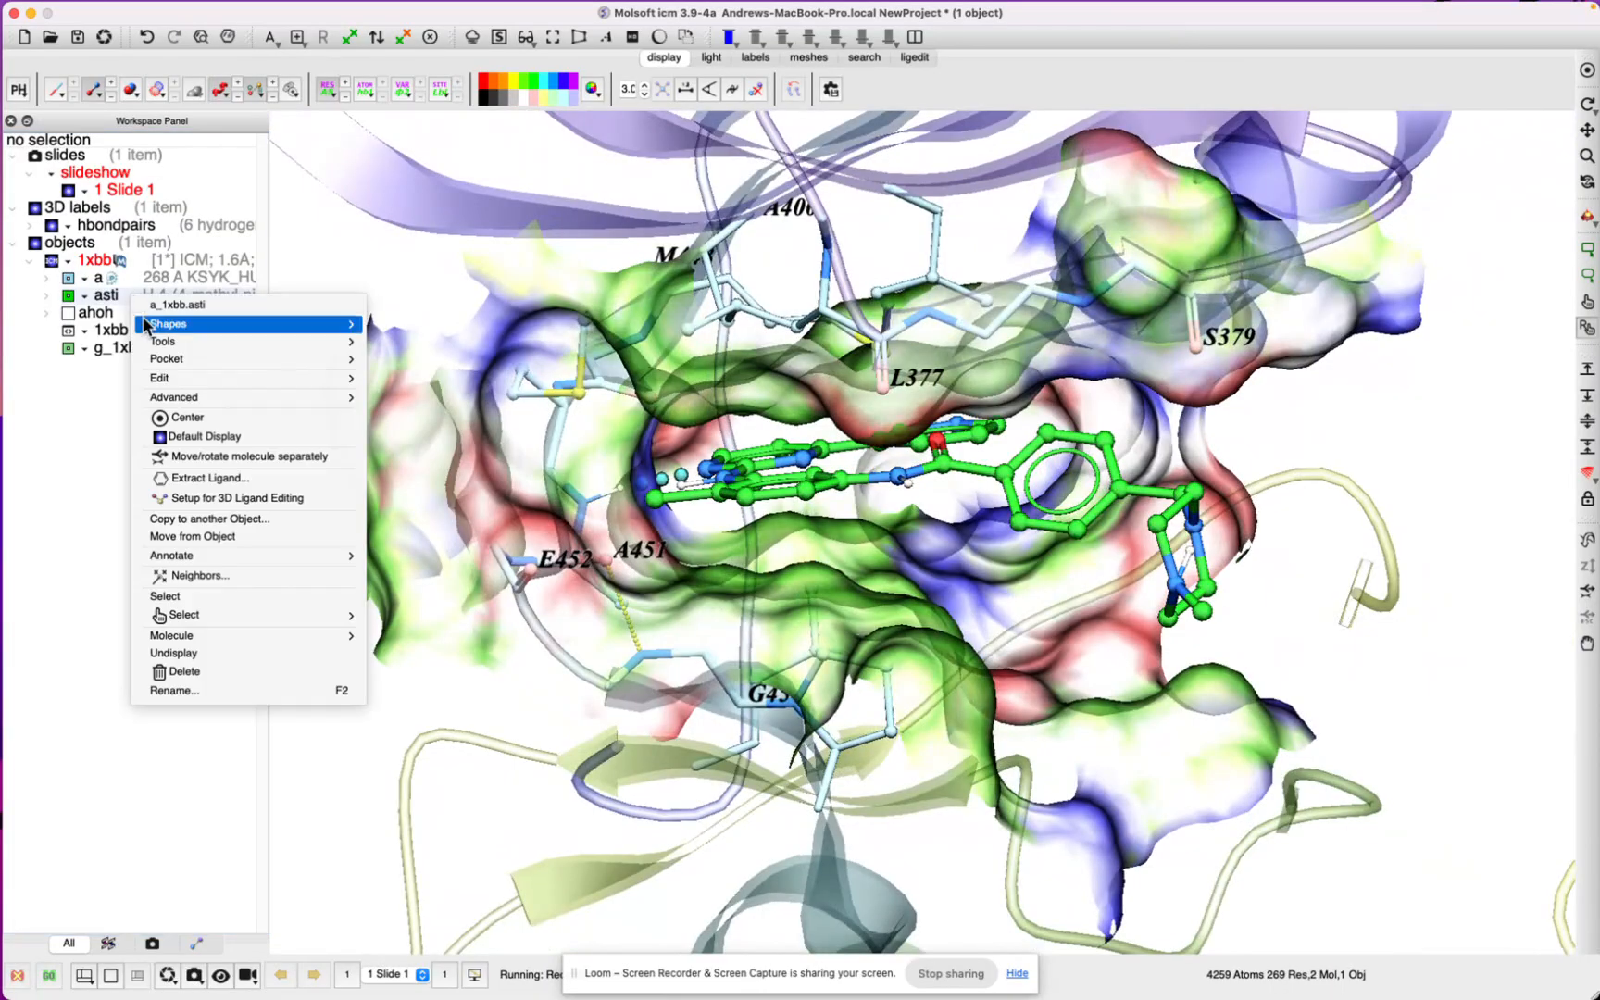
mouse_move(304, 358)
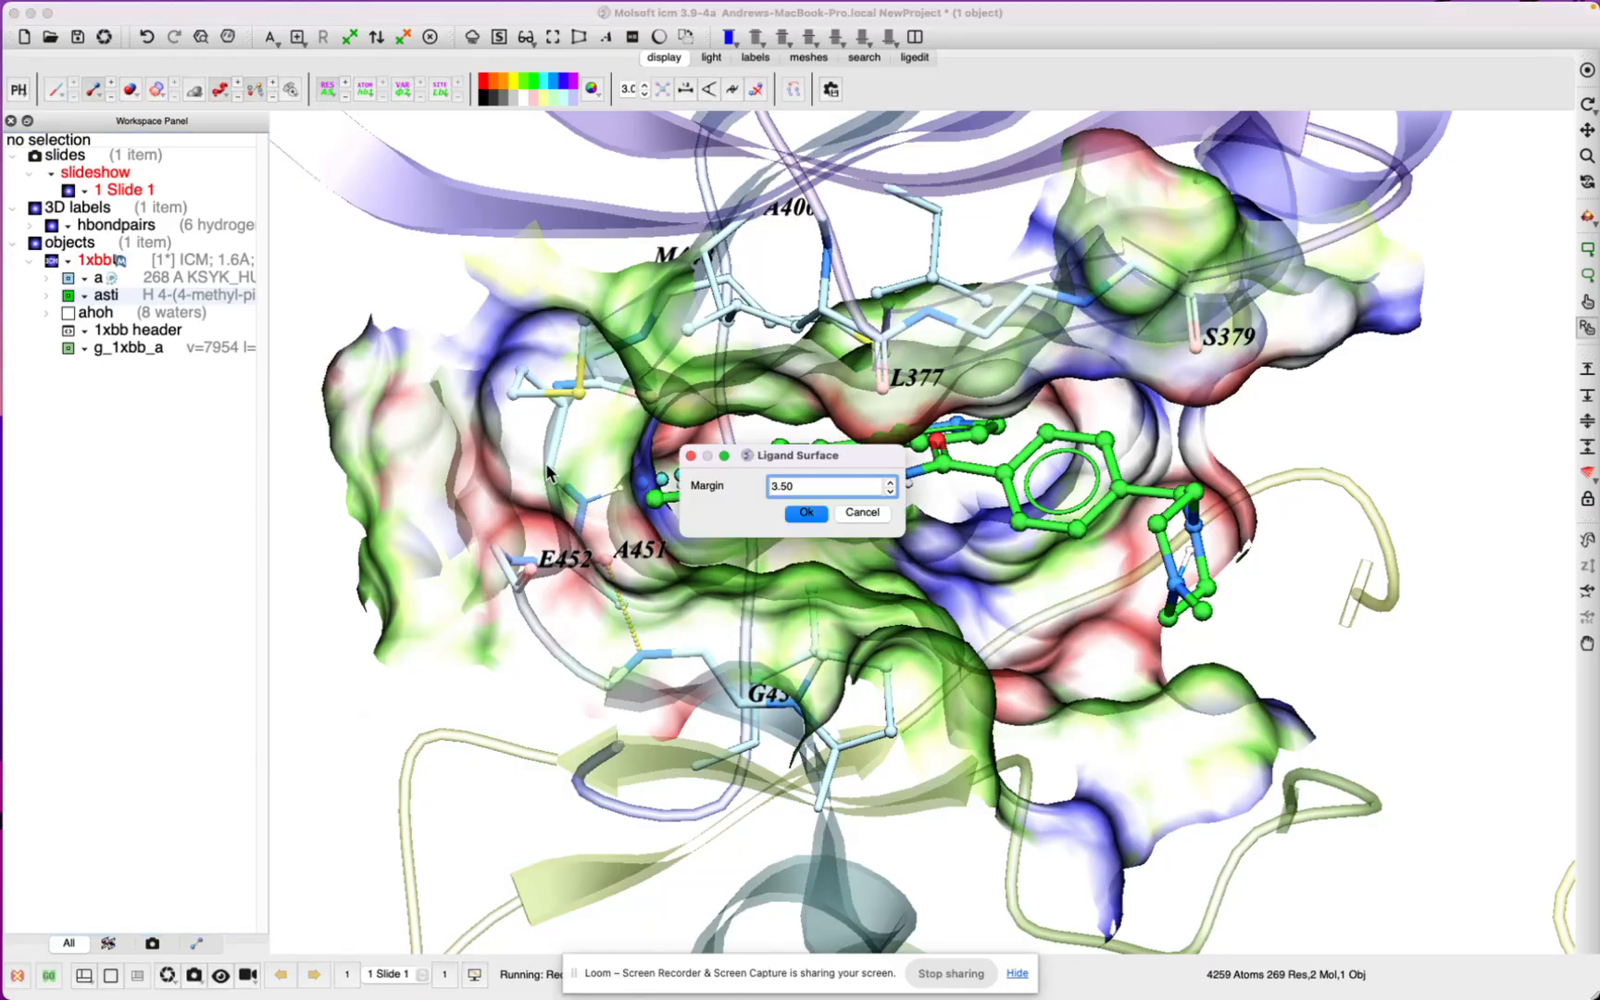
click(801, 513)
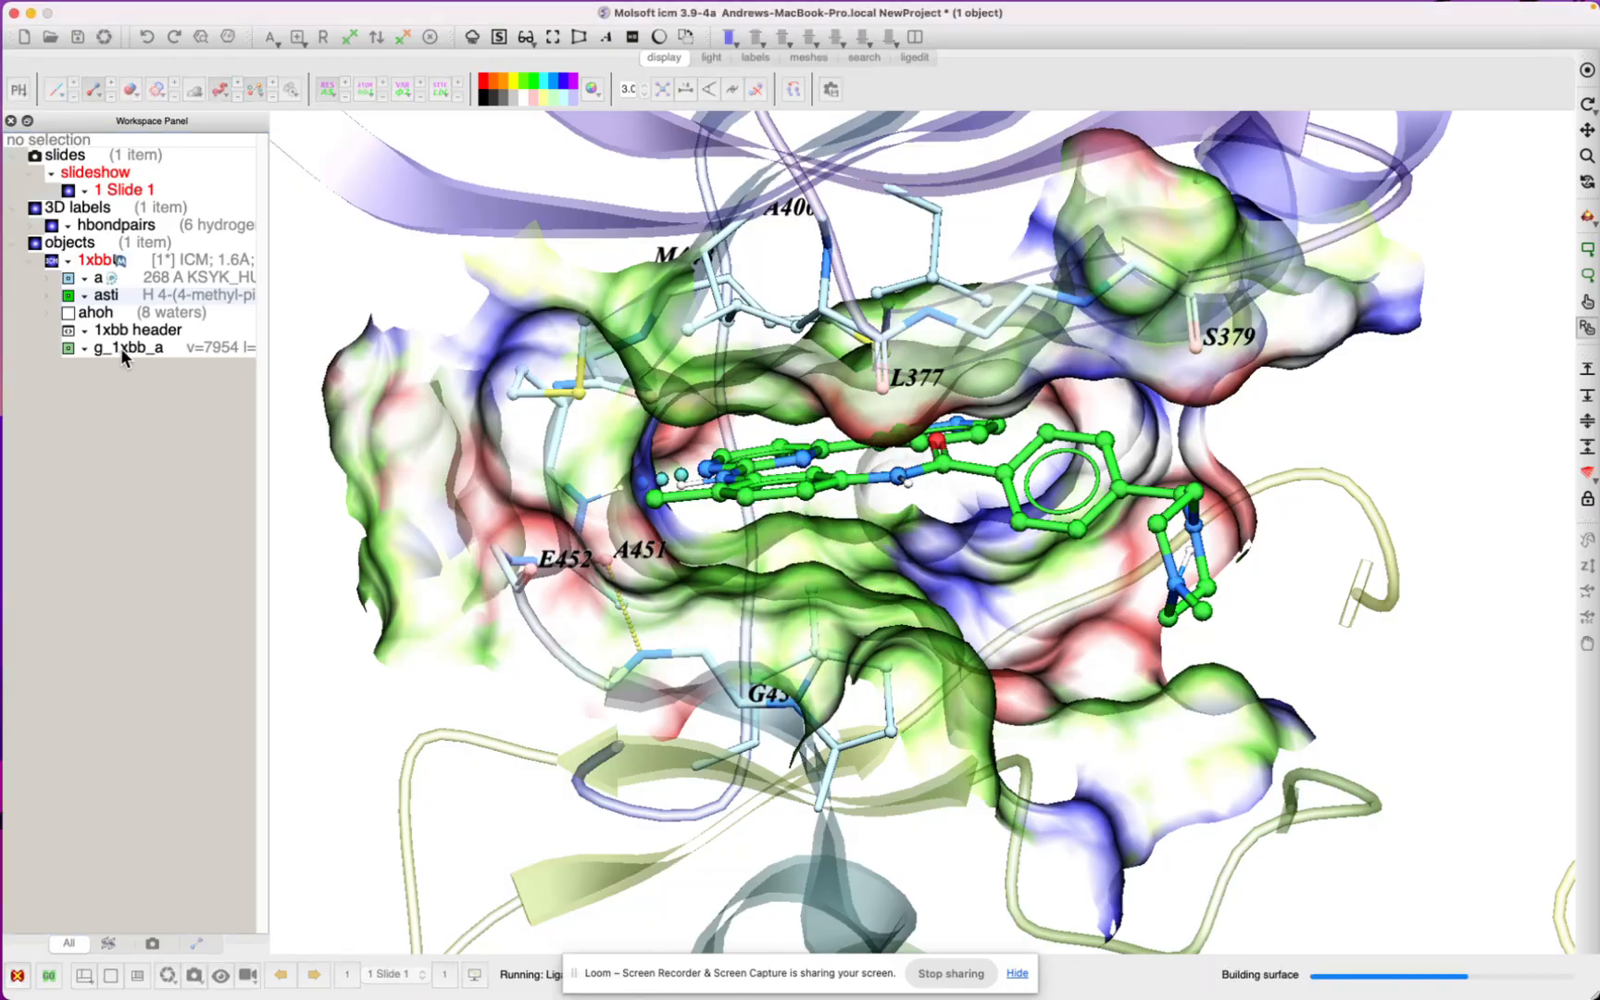
click(68, 349)
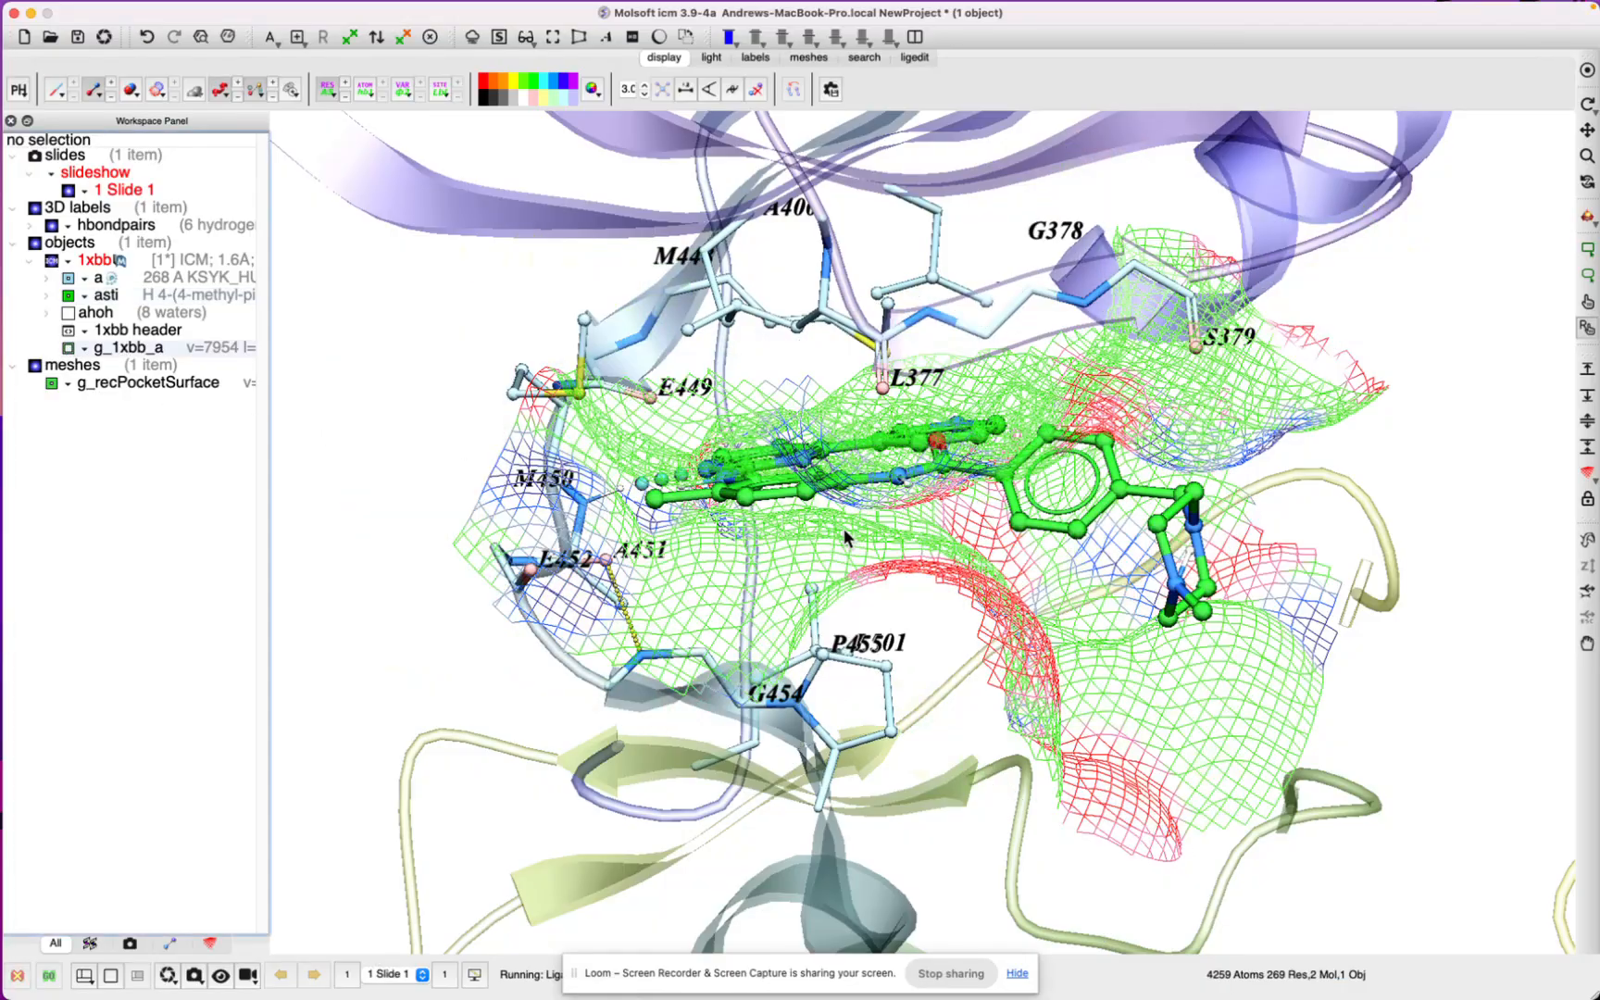
drag(1344, 471, 1360, 402)
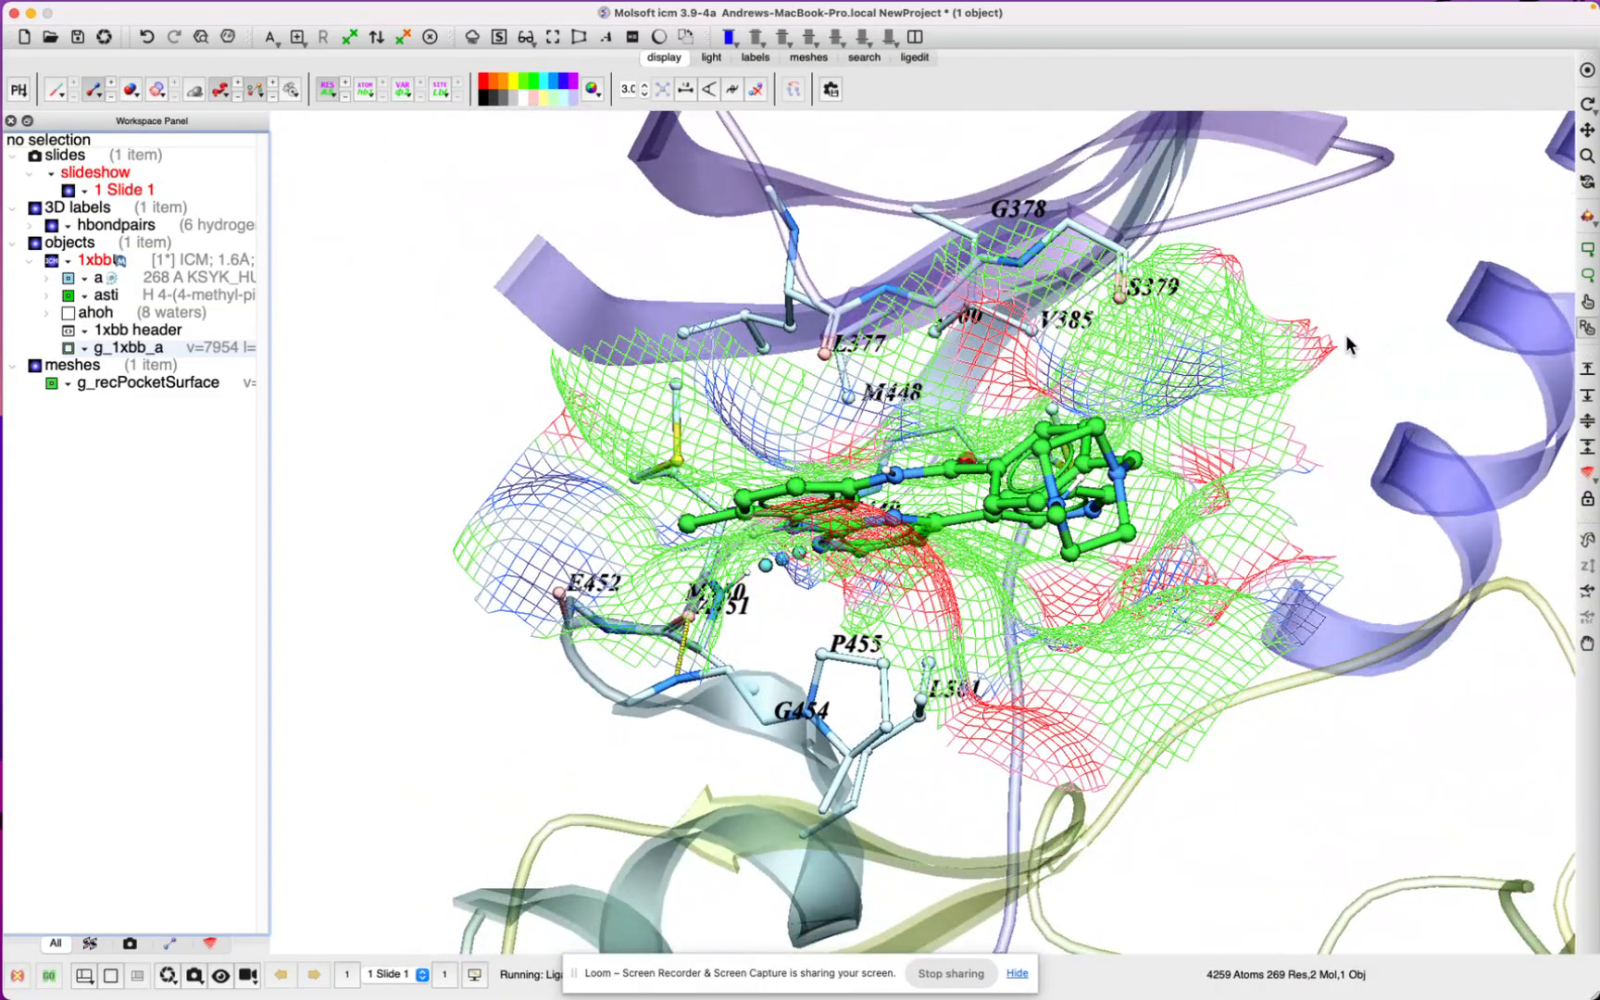
drag(1380, 340, 1361, 481)
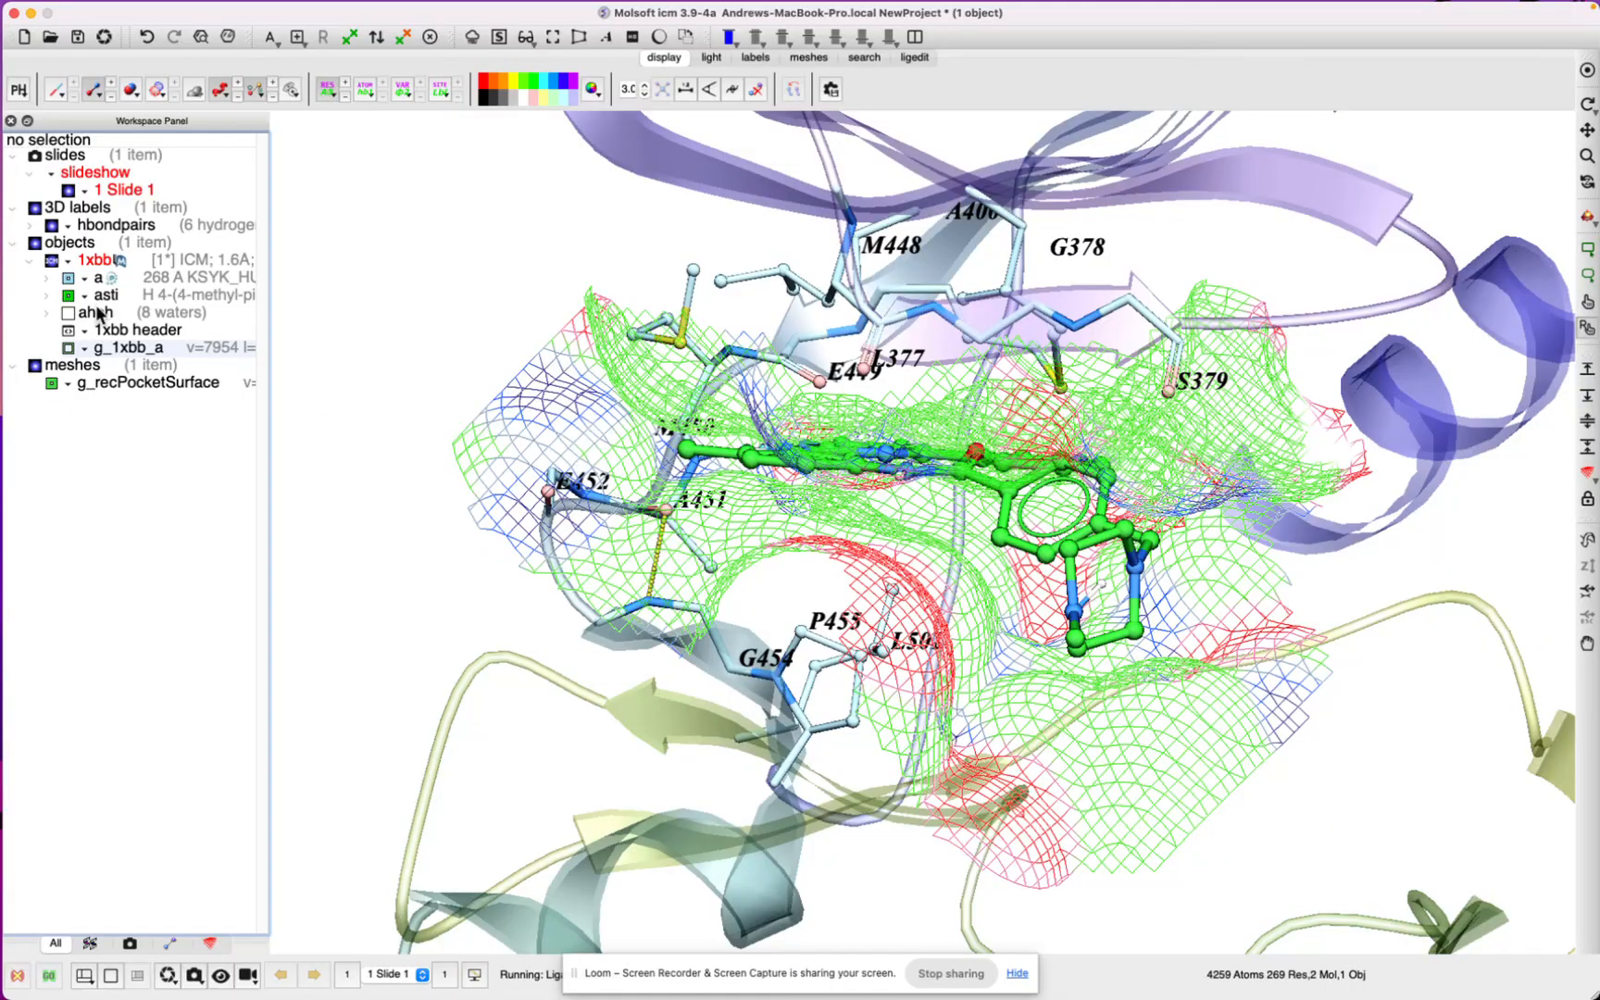
Step: Switch the asti ligand's display off and on again, and hide the g_recPocketSurface mesh
click(69, 297)
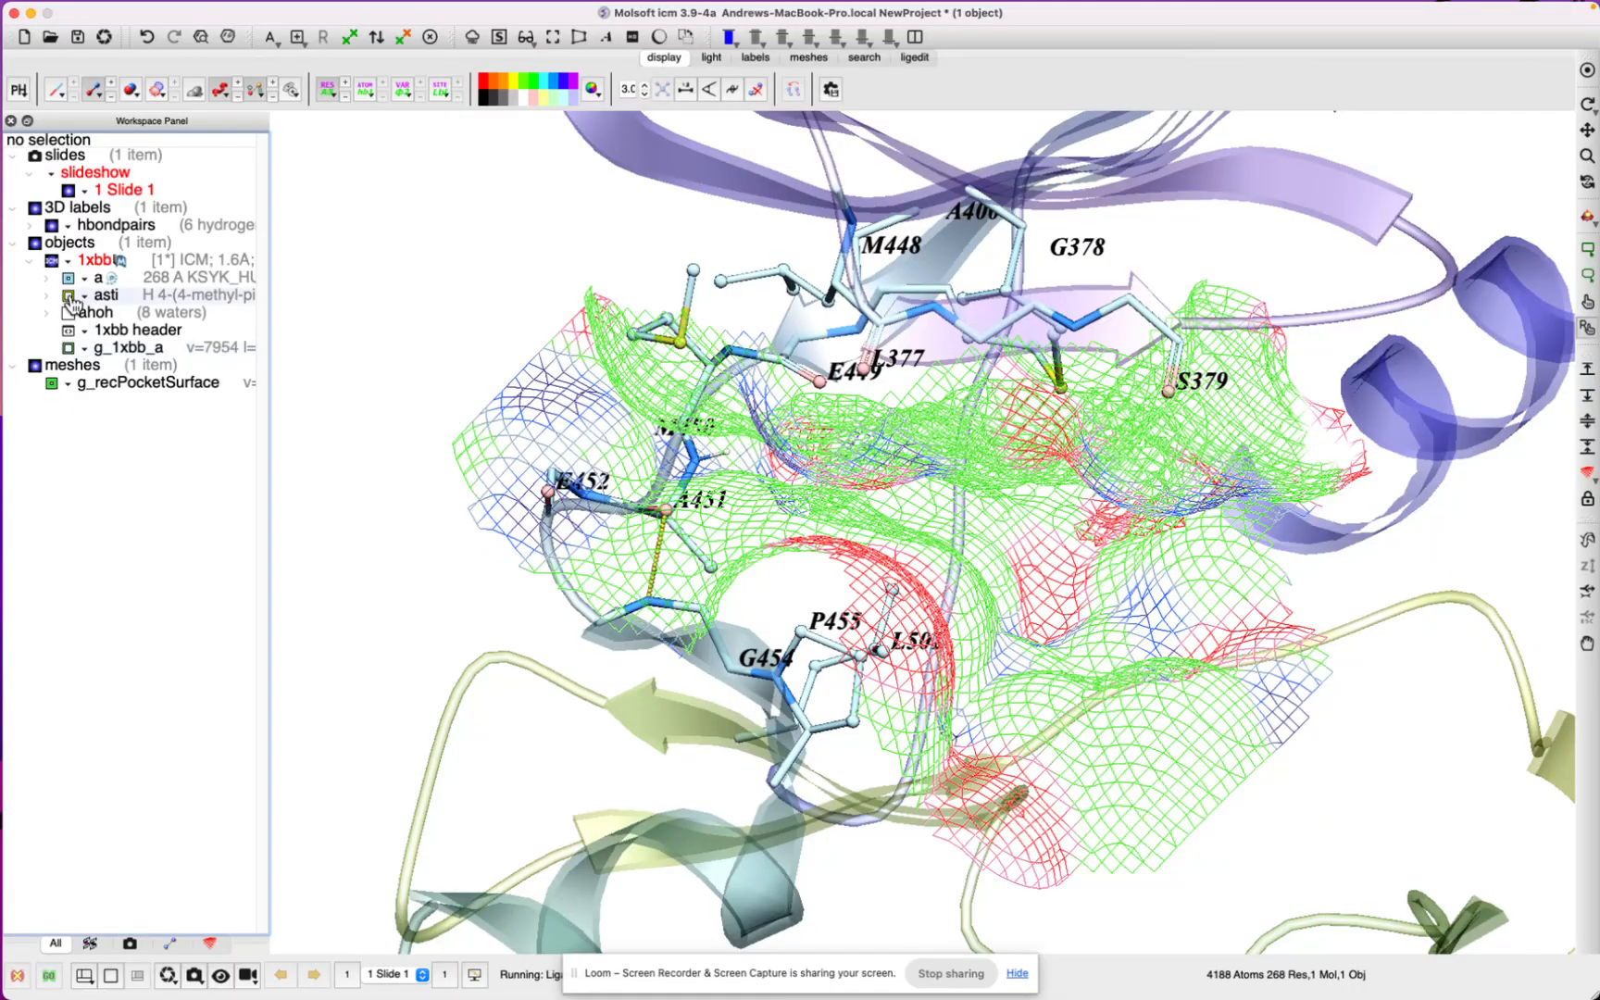
click(69, 296)
click(51, 383)
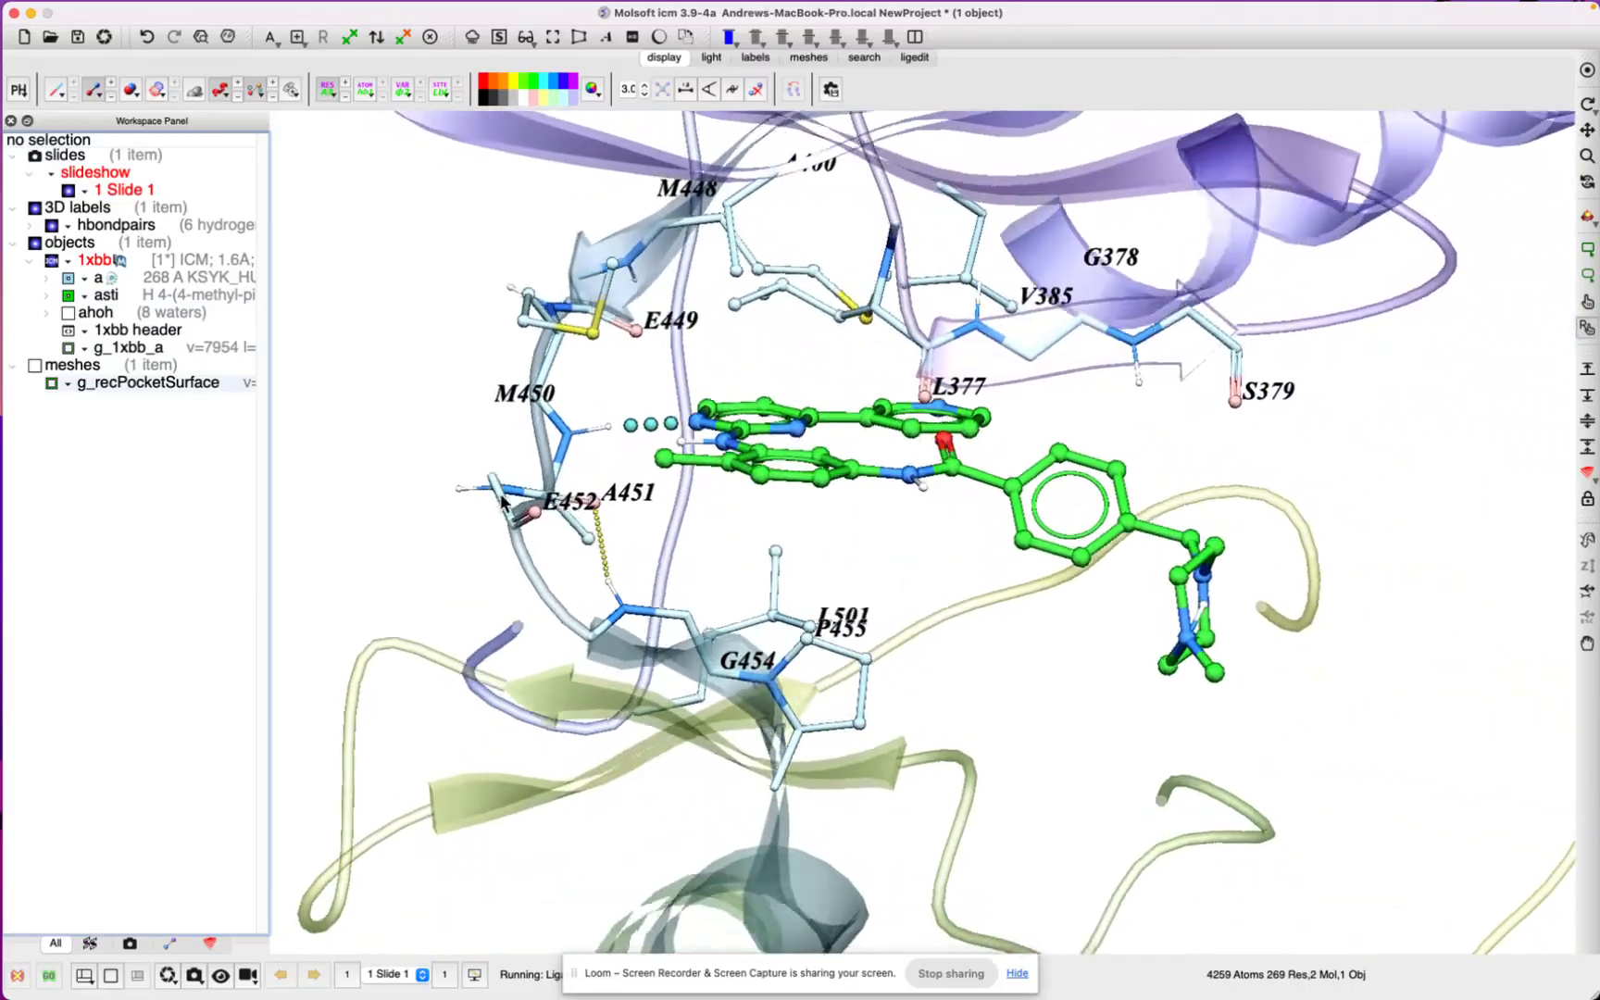
drag(970, 550, 888, 562)
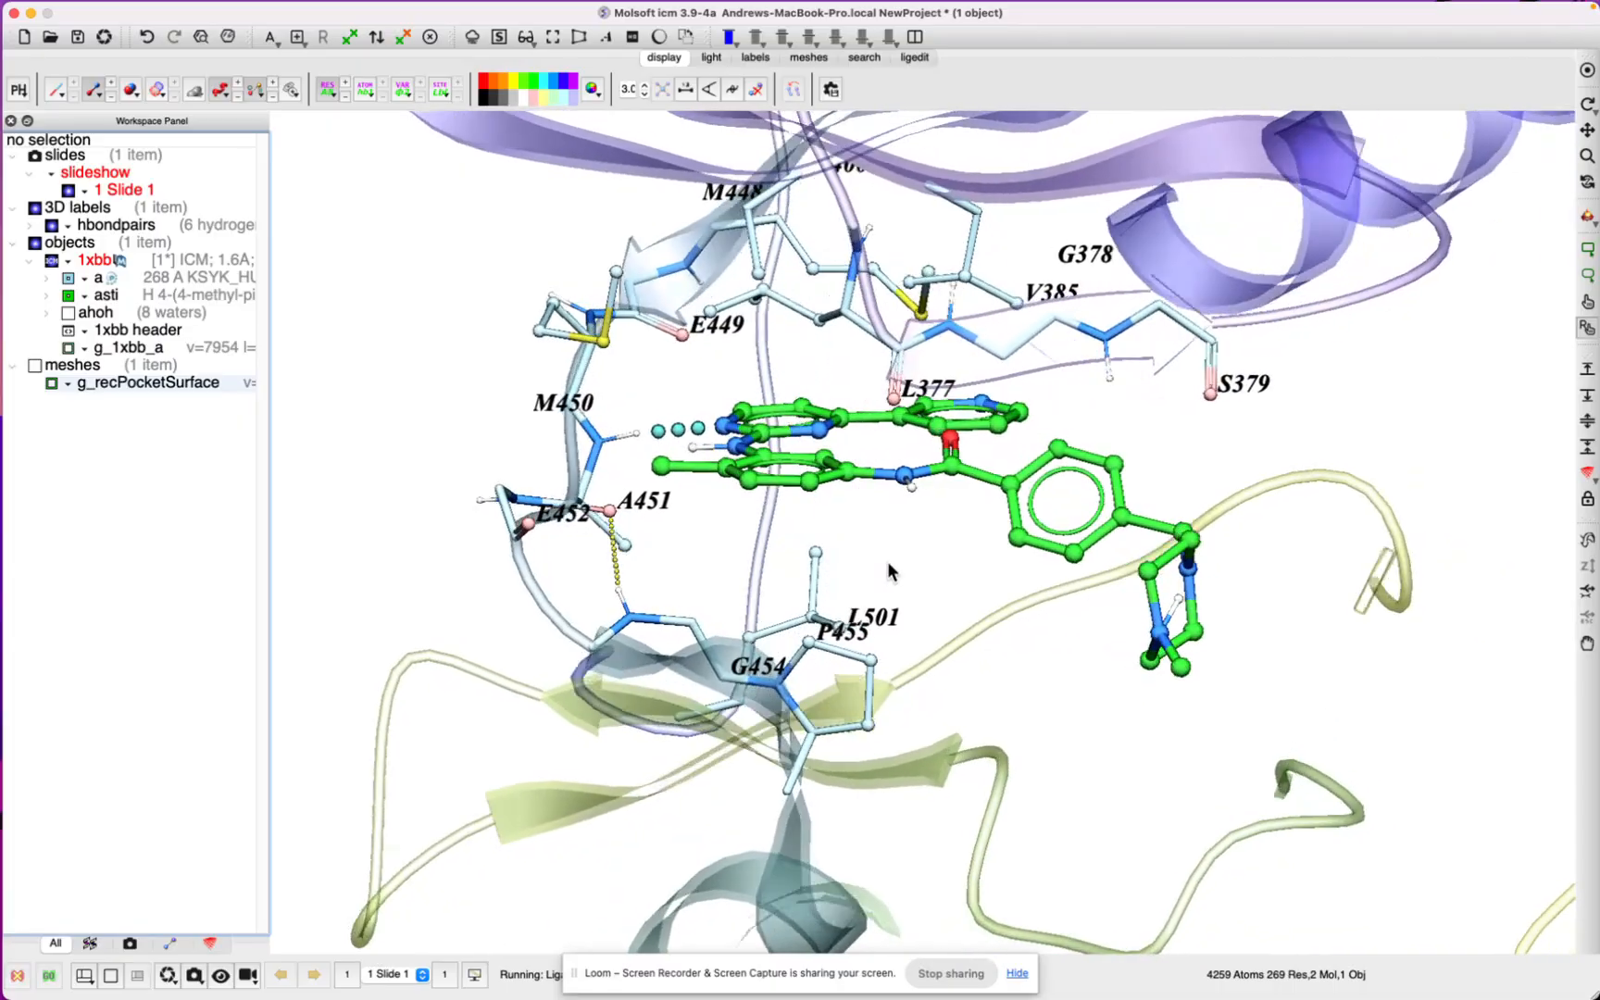
Step: Load the electron density map for 1xbb without the Fo Fc difference map and display the m_1xbb map
click(139, 11)
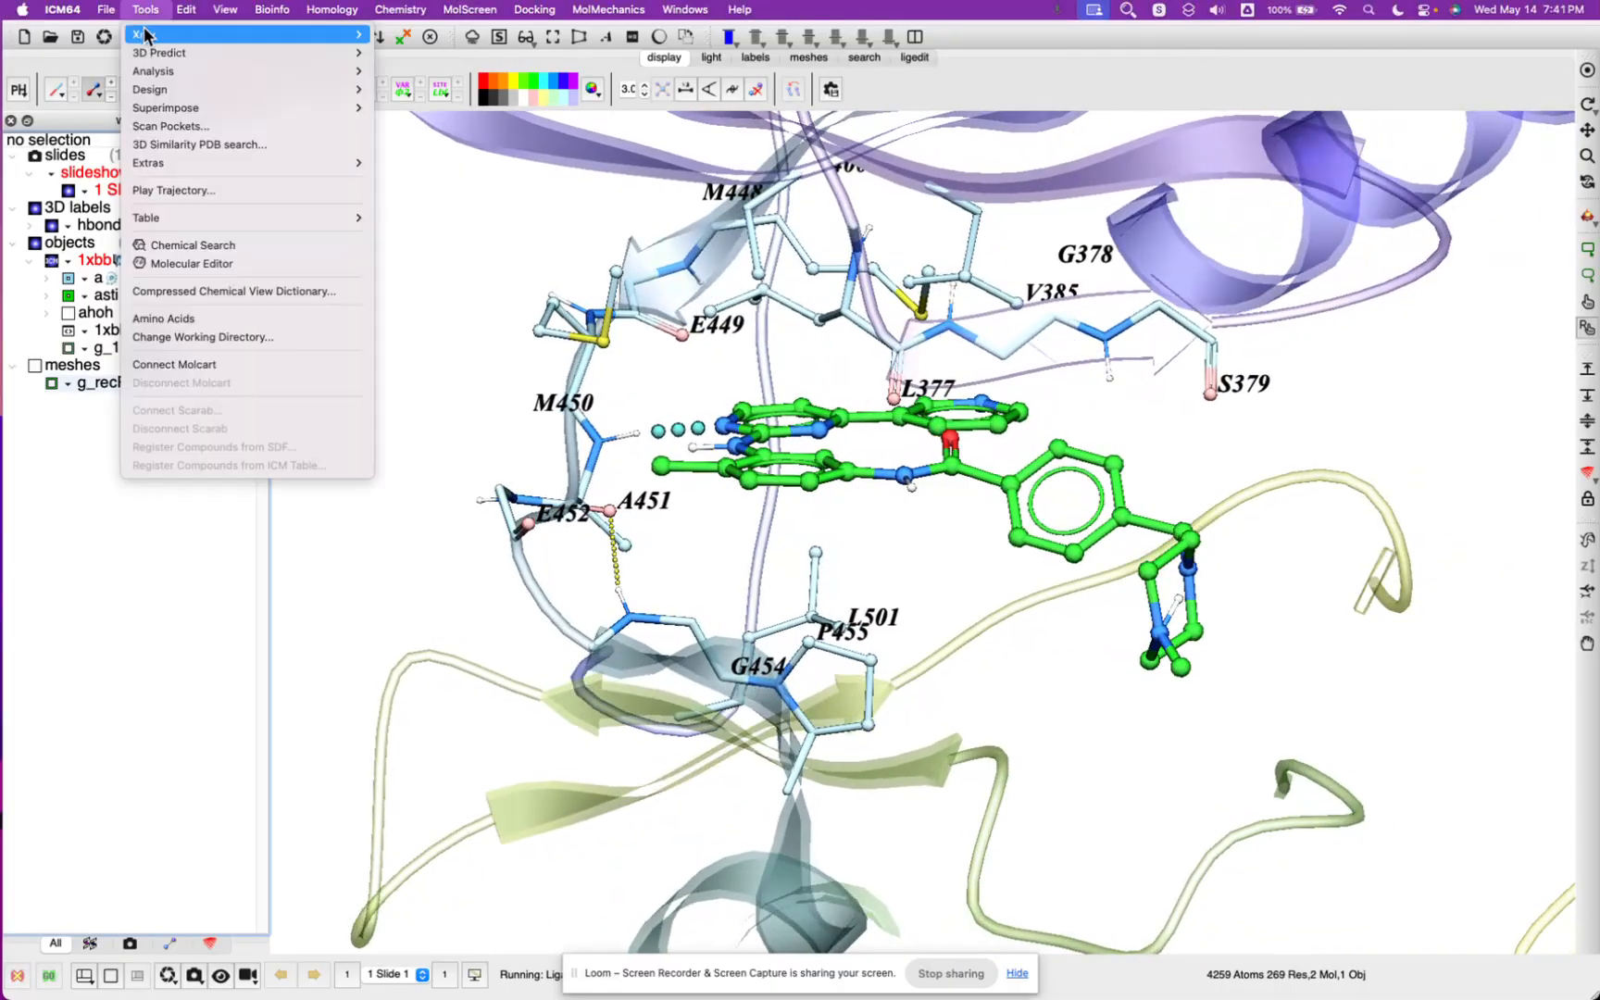
click(451, 88)
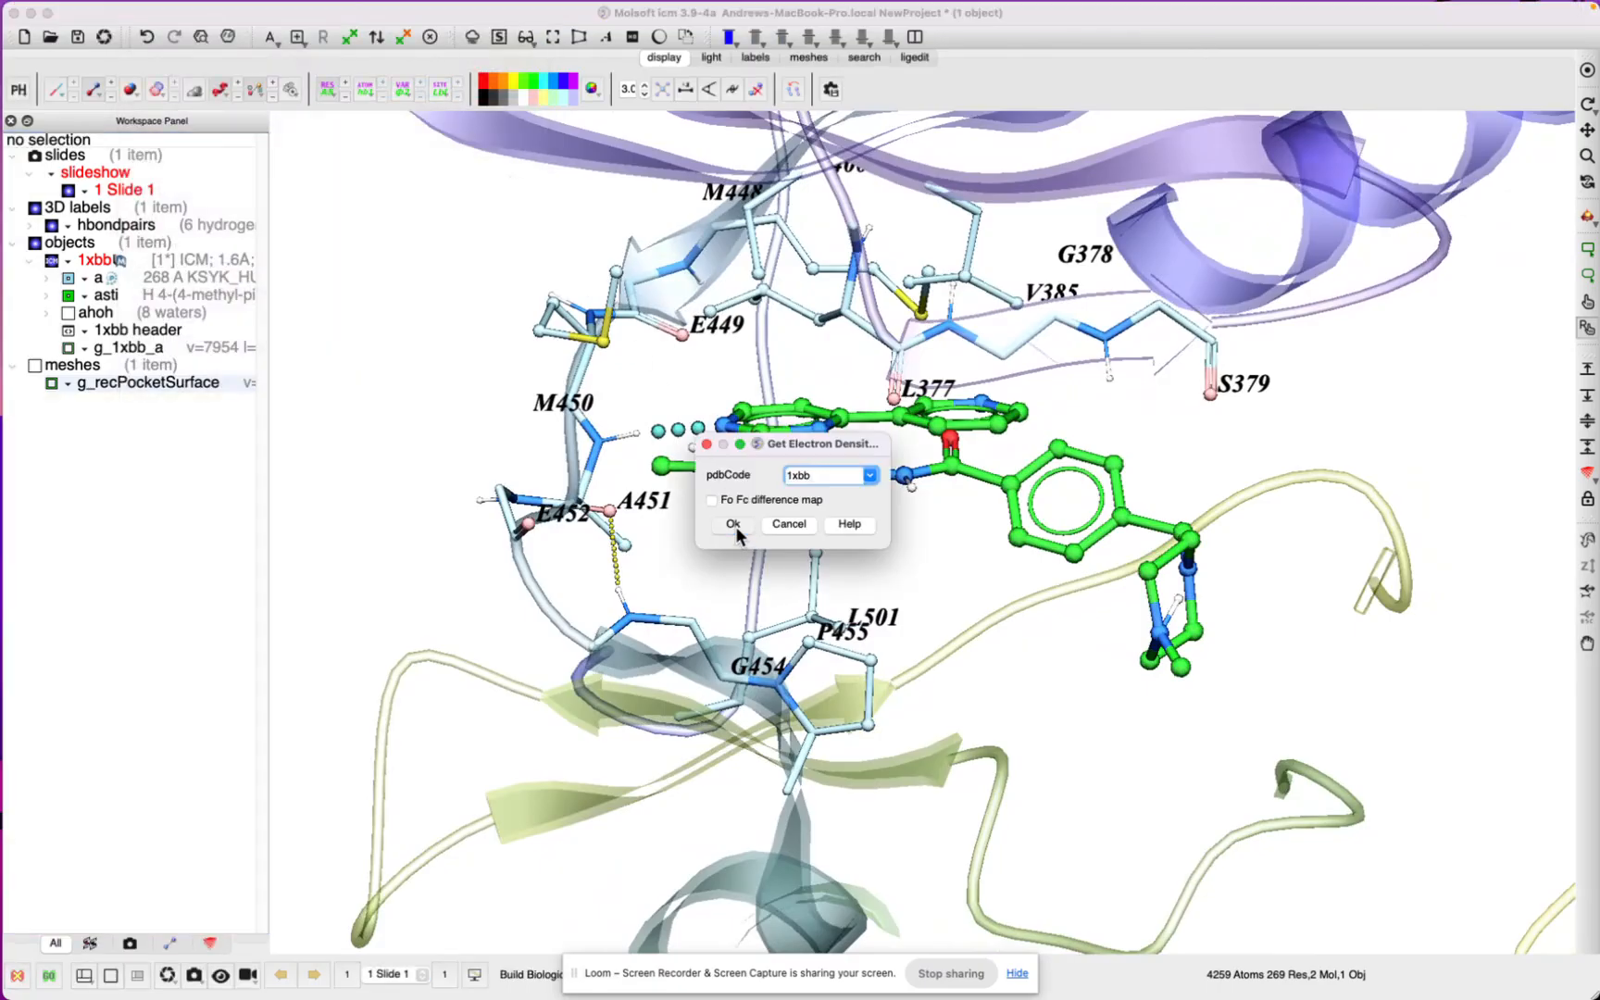
click(735, 525)
click(52, 418)
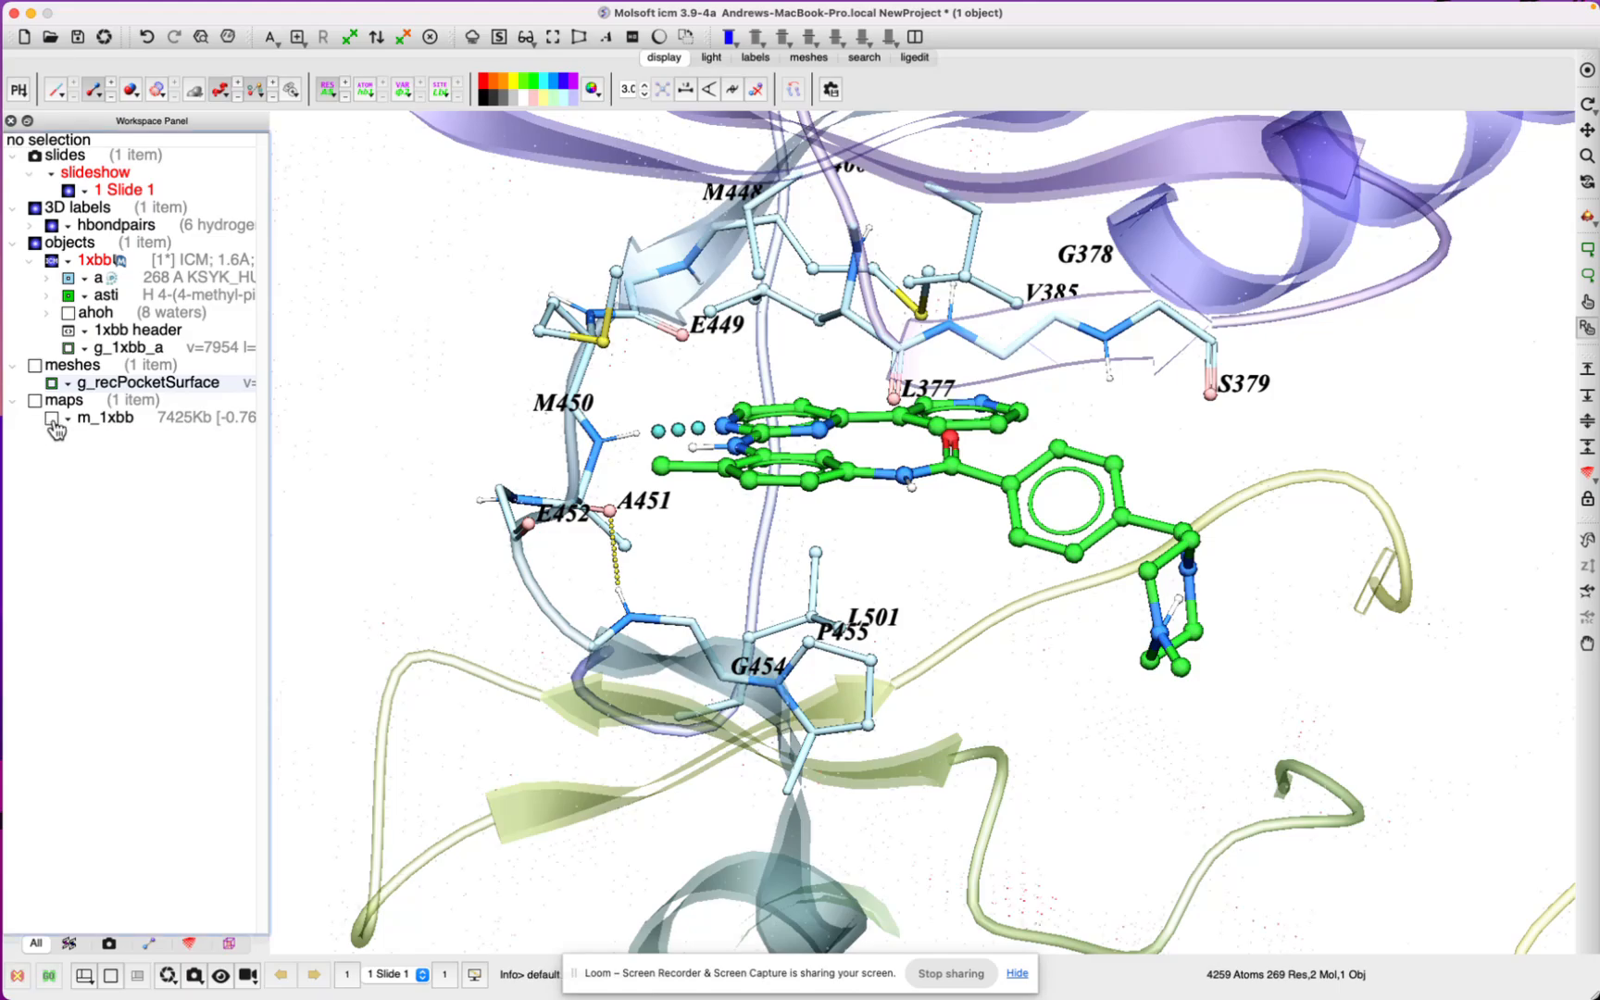
scroll(288, 538, down, 10)
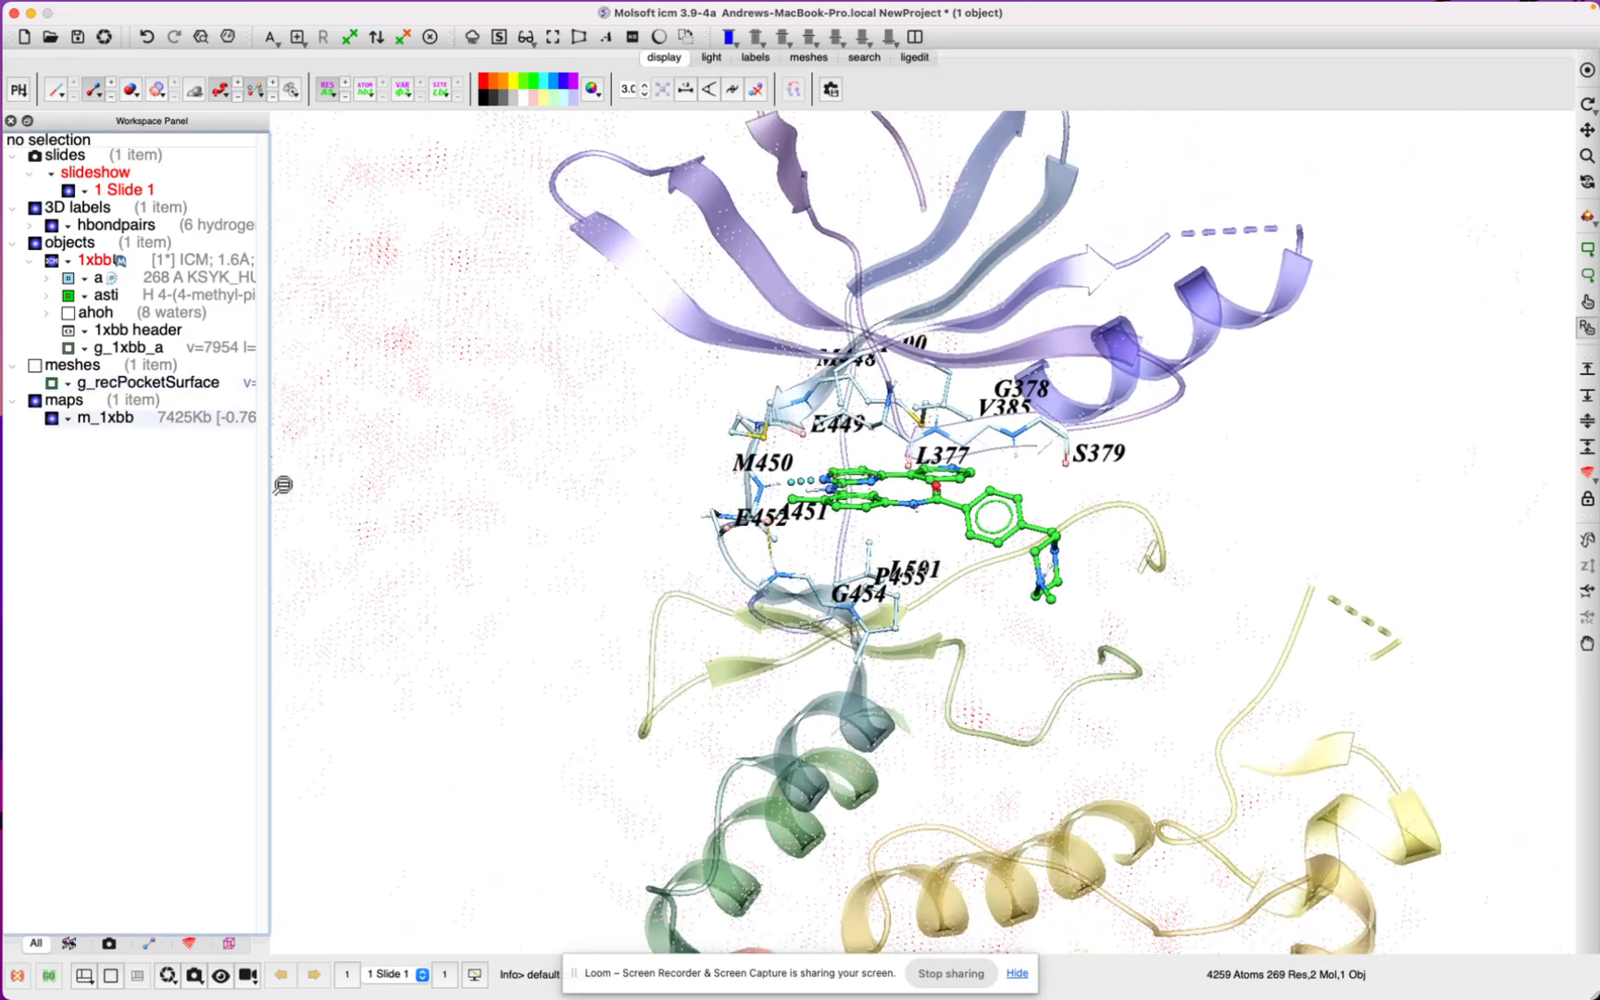
scroll(288, 538, up, 10)
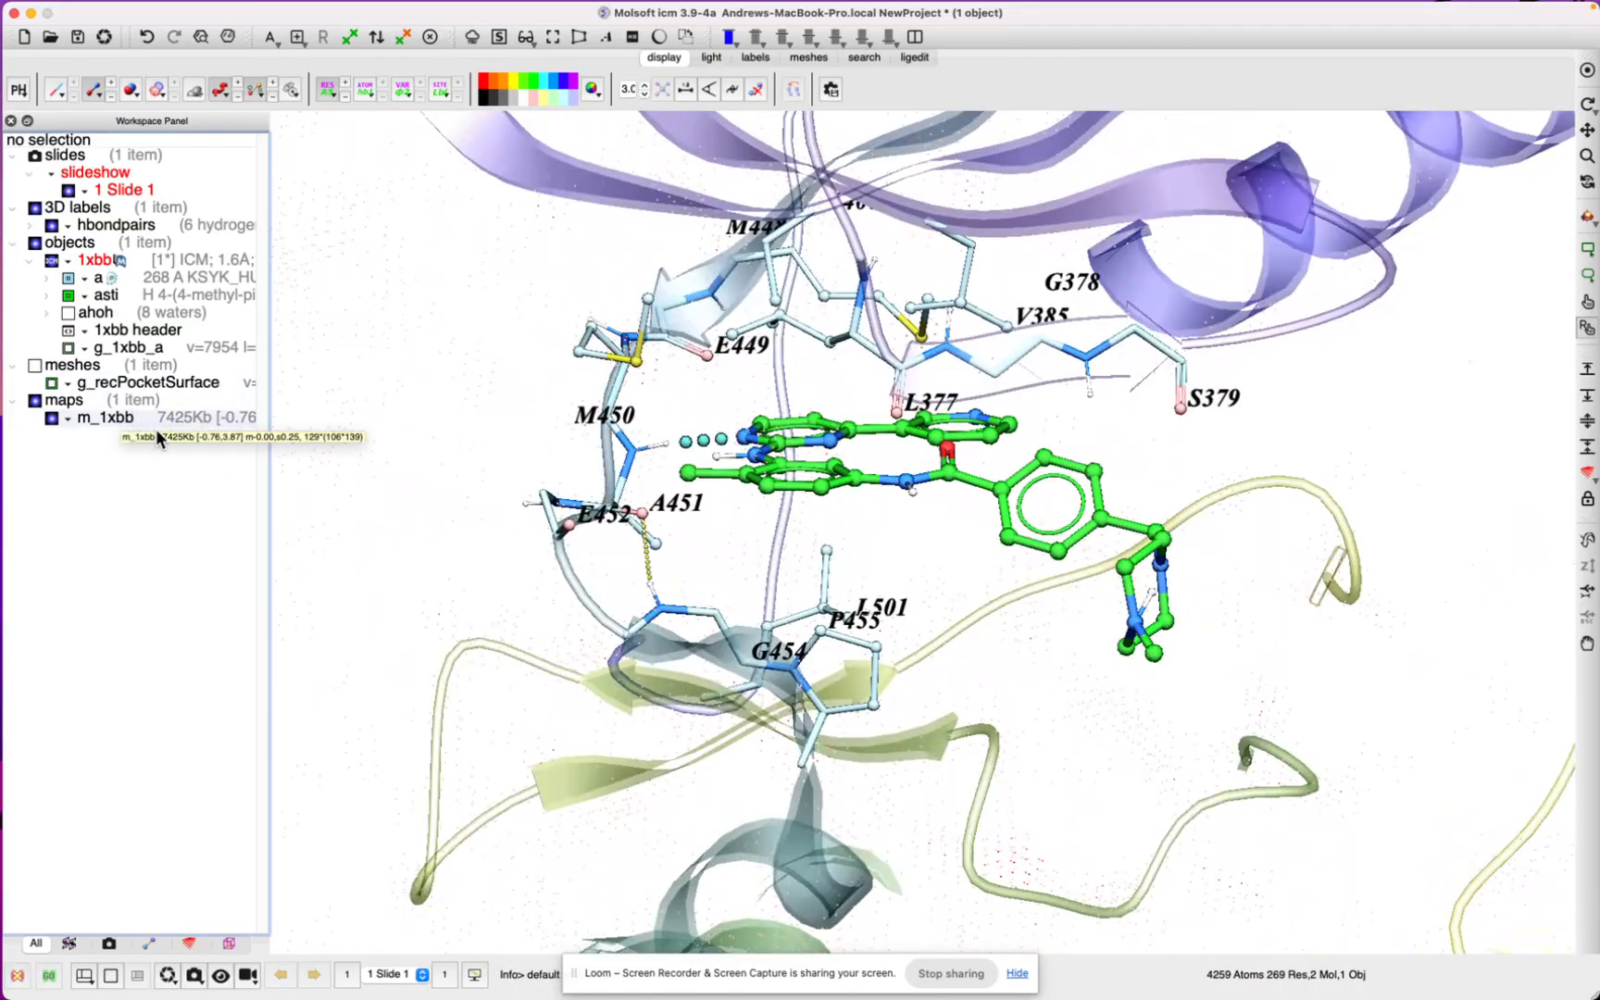
mouse_move(248, 189)
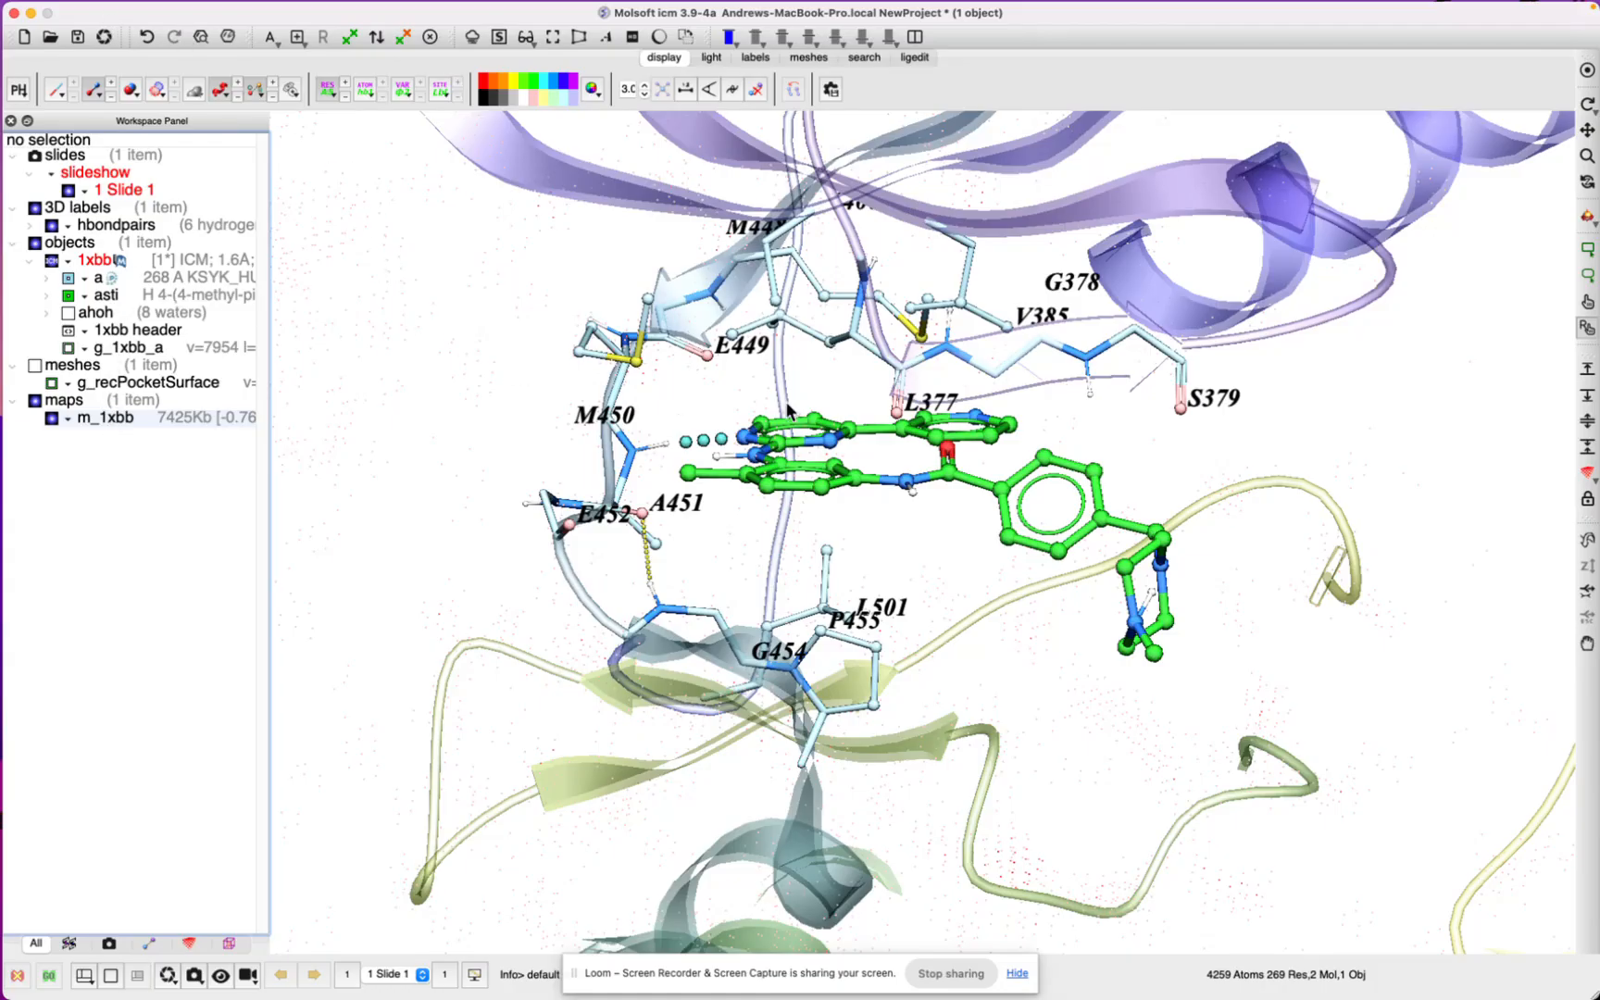
Step: Contour the m_1xbb density around the selected asti ligand at sigma levels 1.0 and 2.5 in yellow and blue, trimmed to the selection vicinity
click(180, 297)
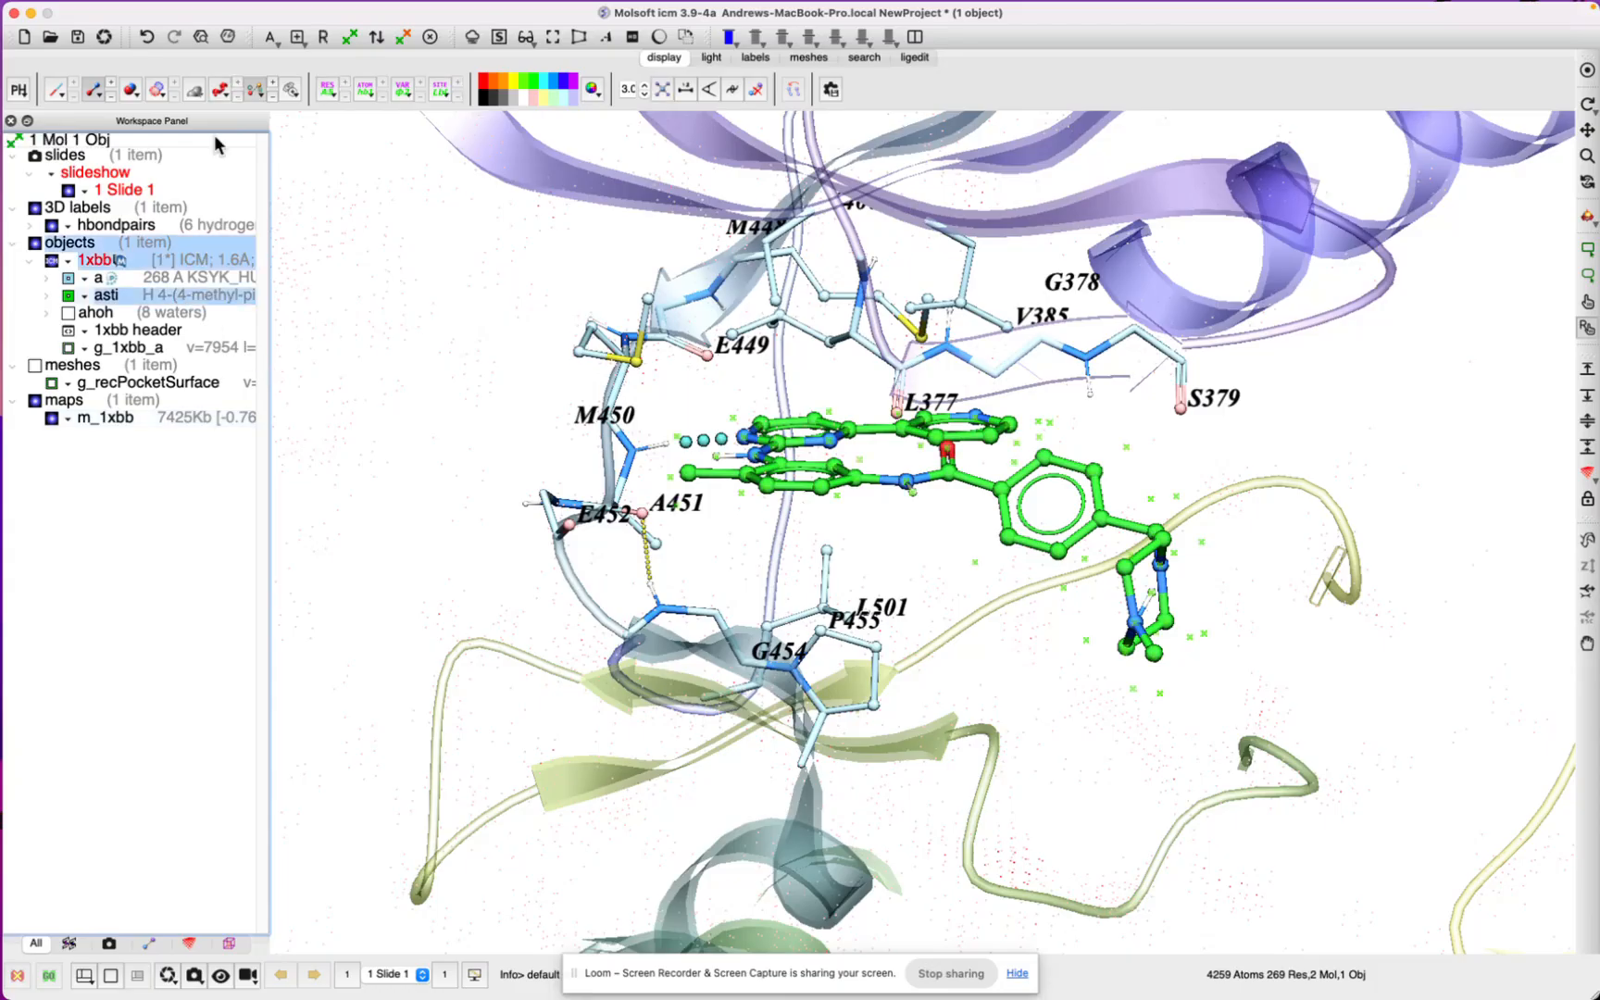
click(145, 9)
mouse_move(167, 35)
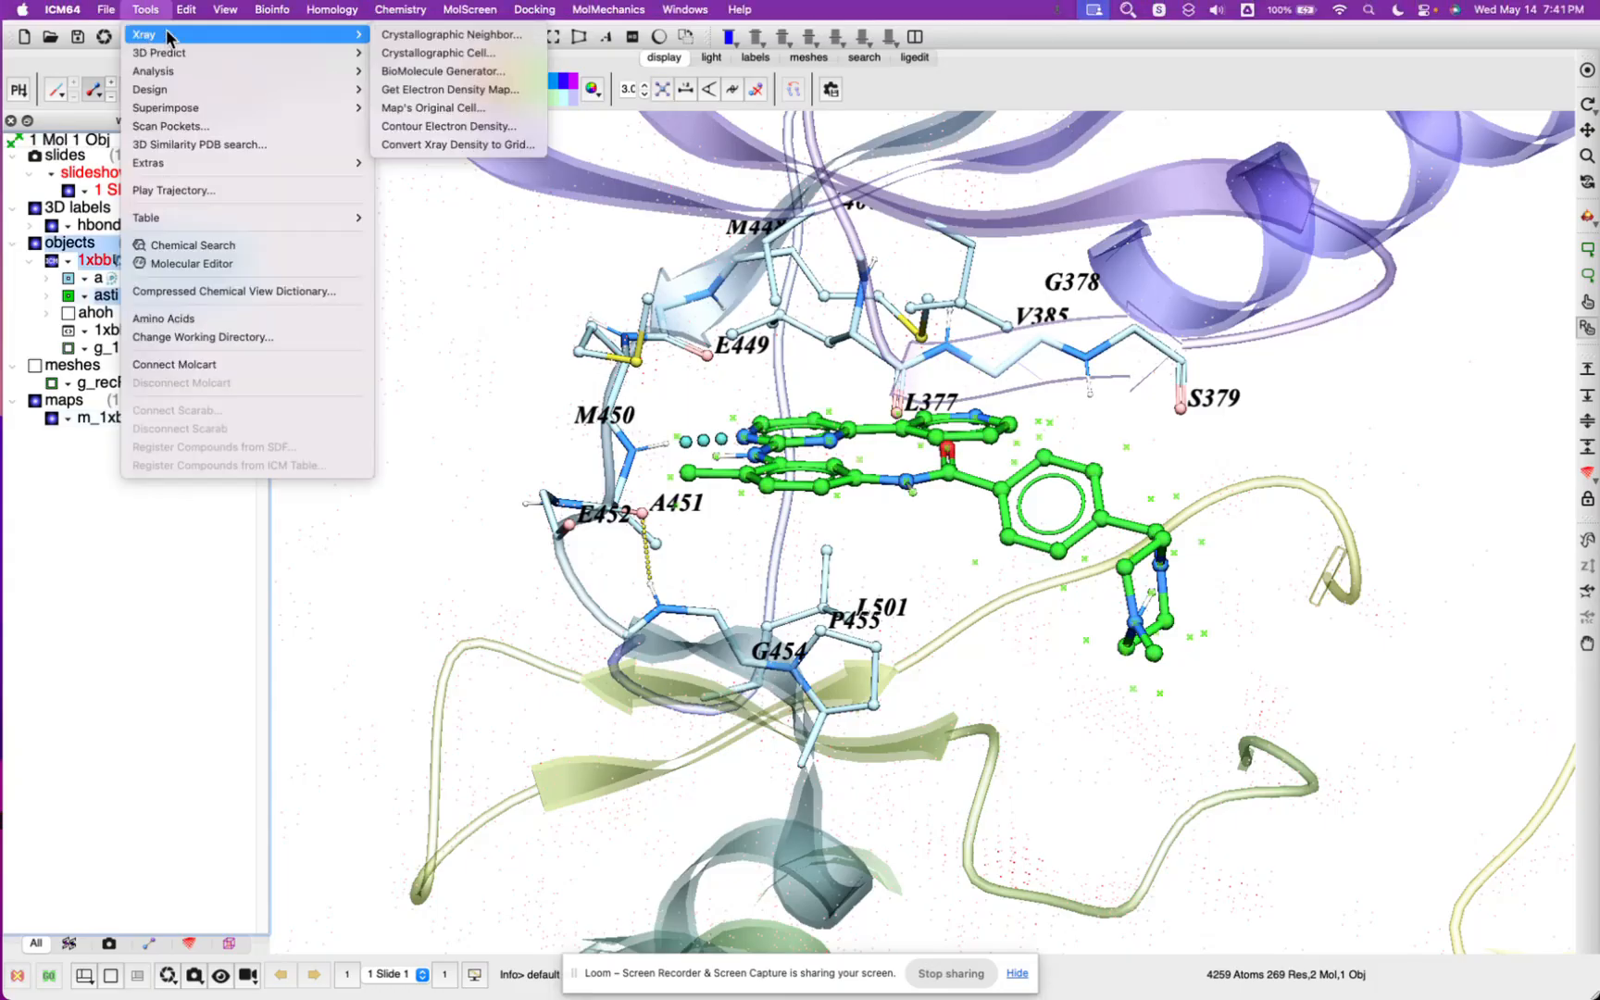
click(427, 126)
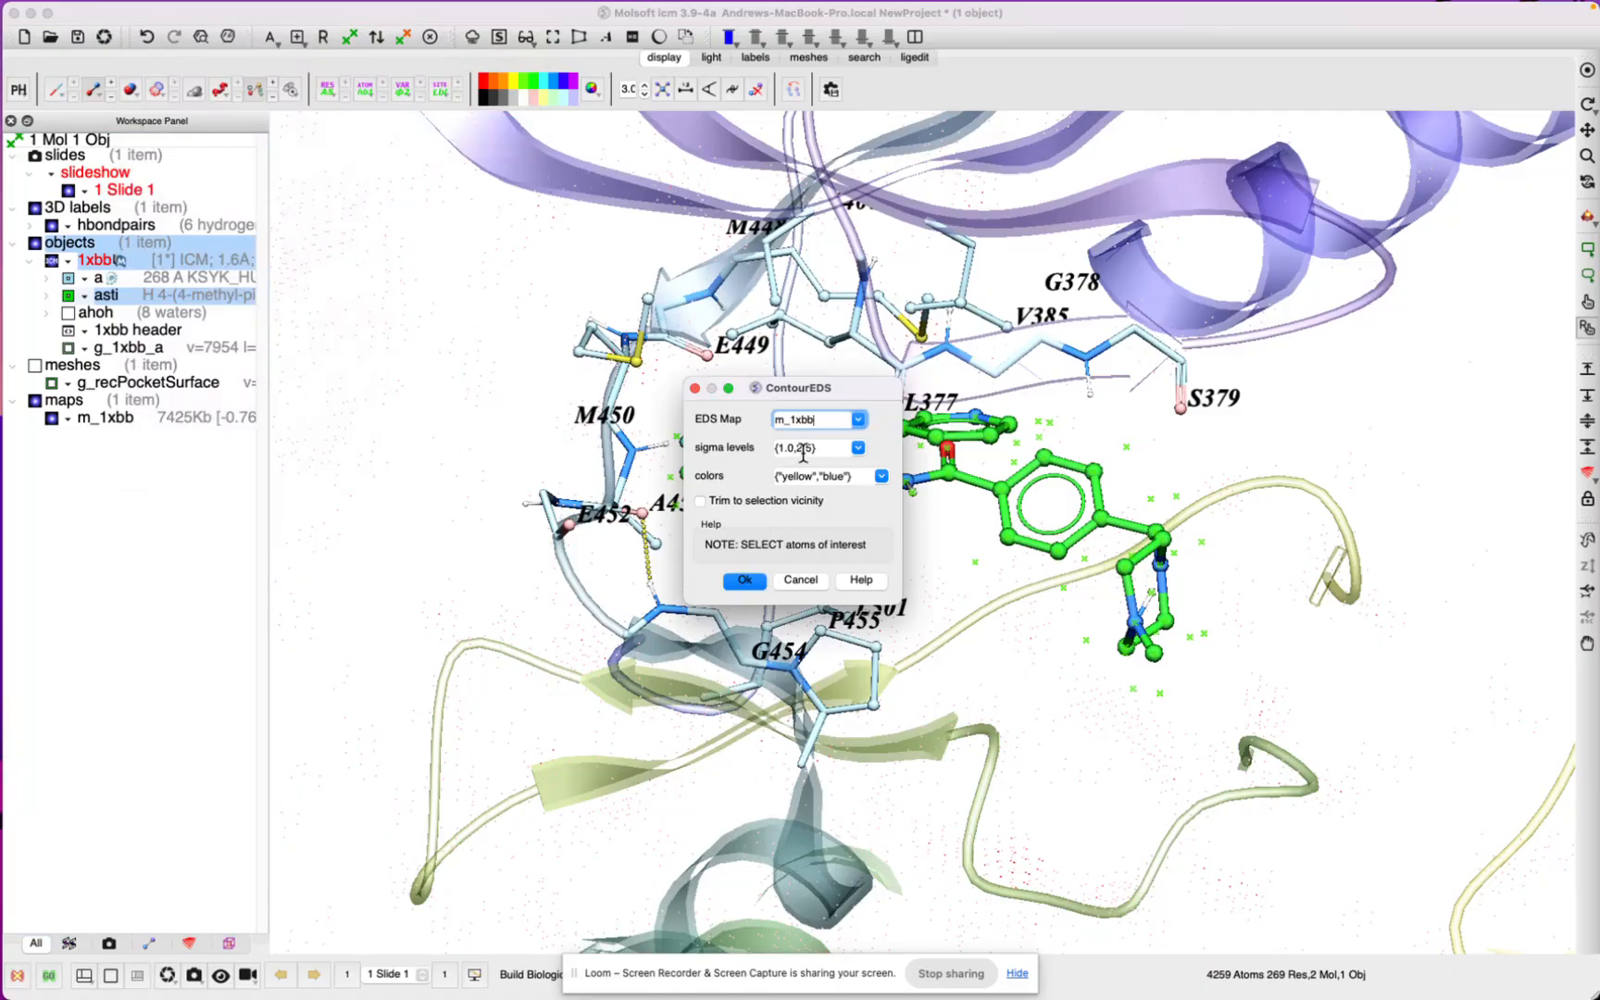
click(723, 503)
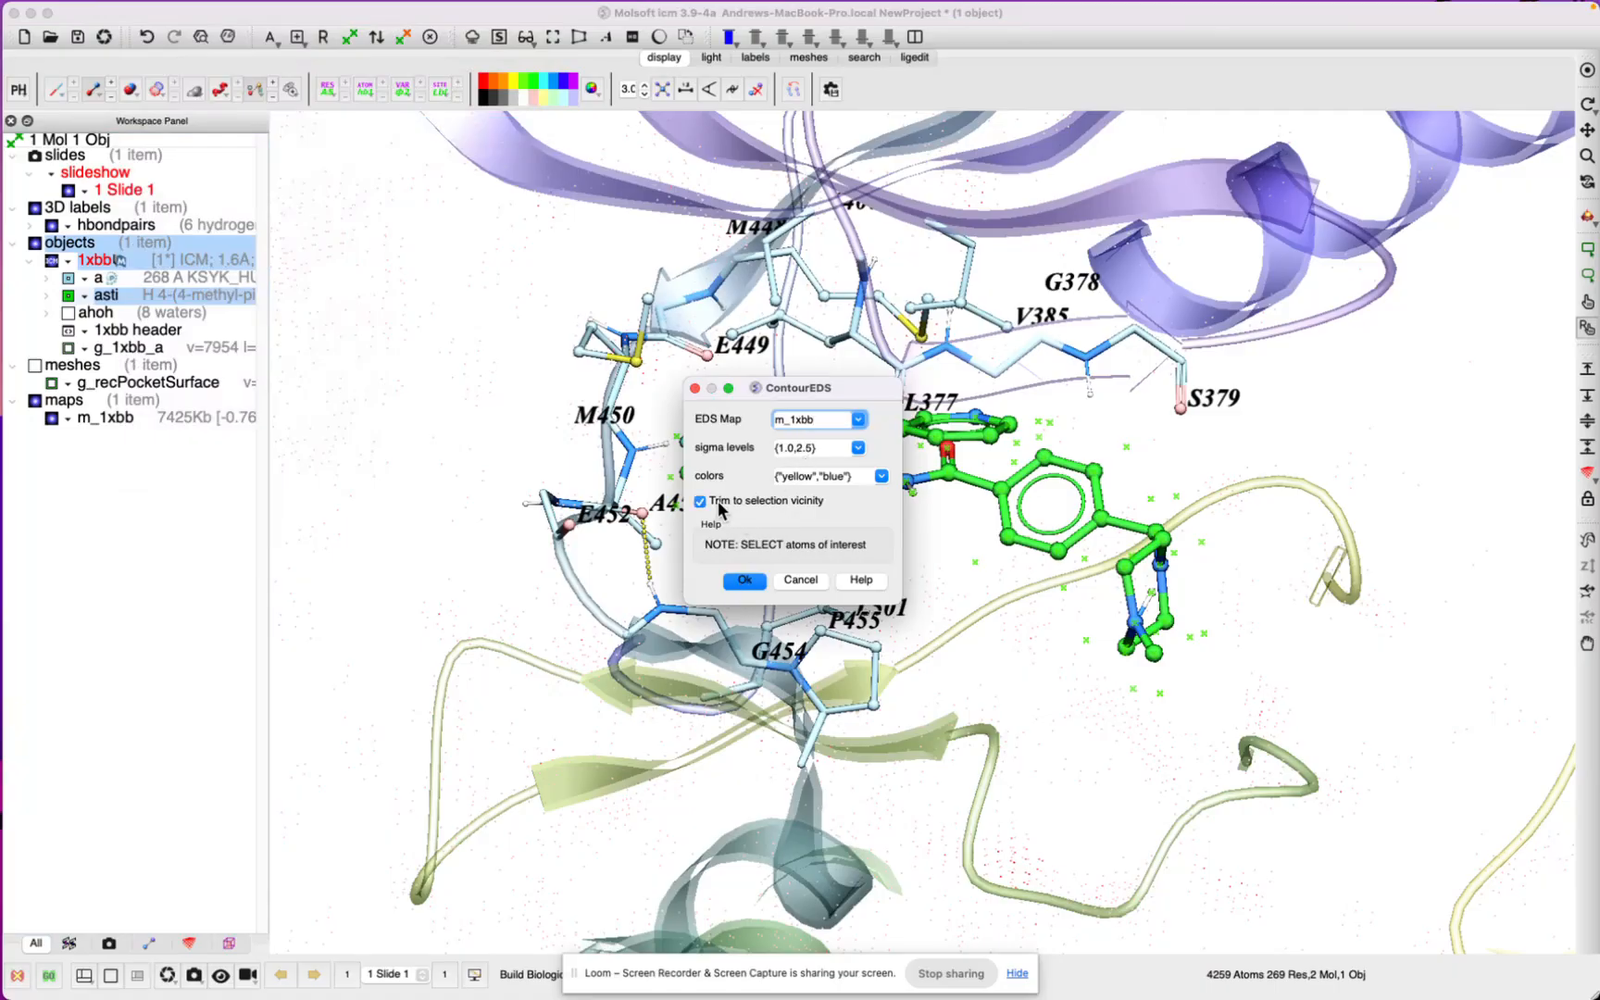
click(744, 583)
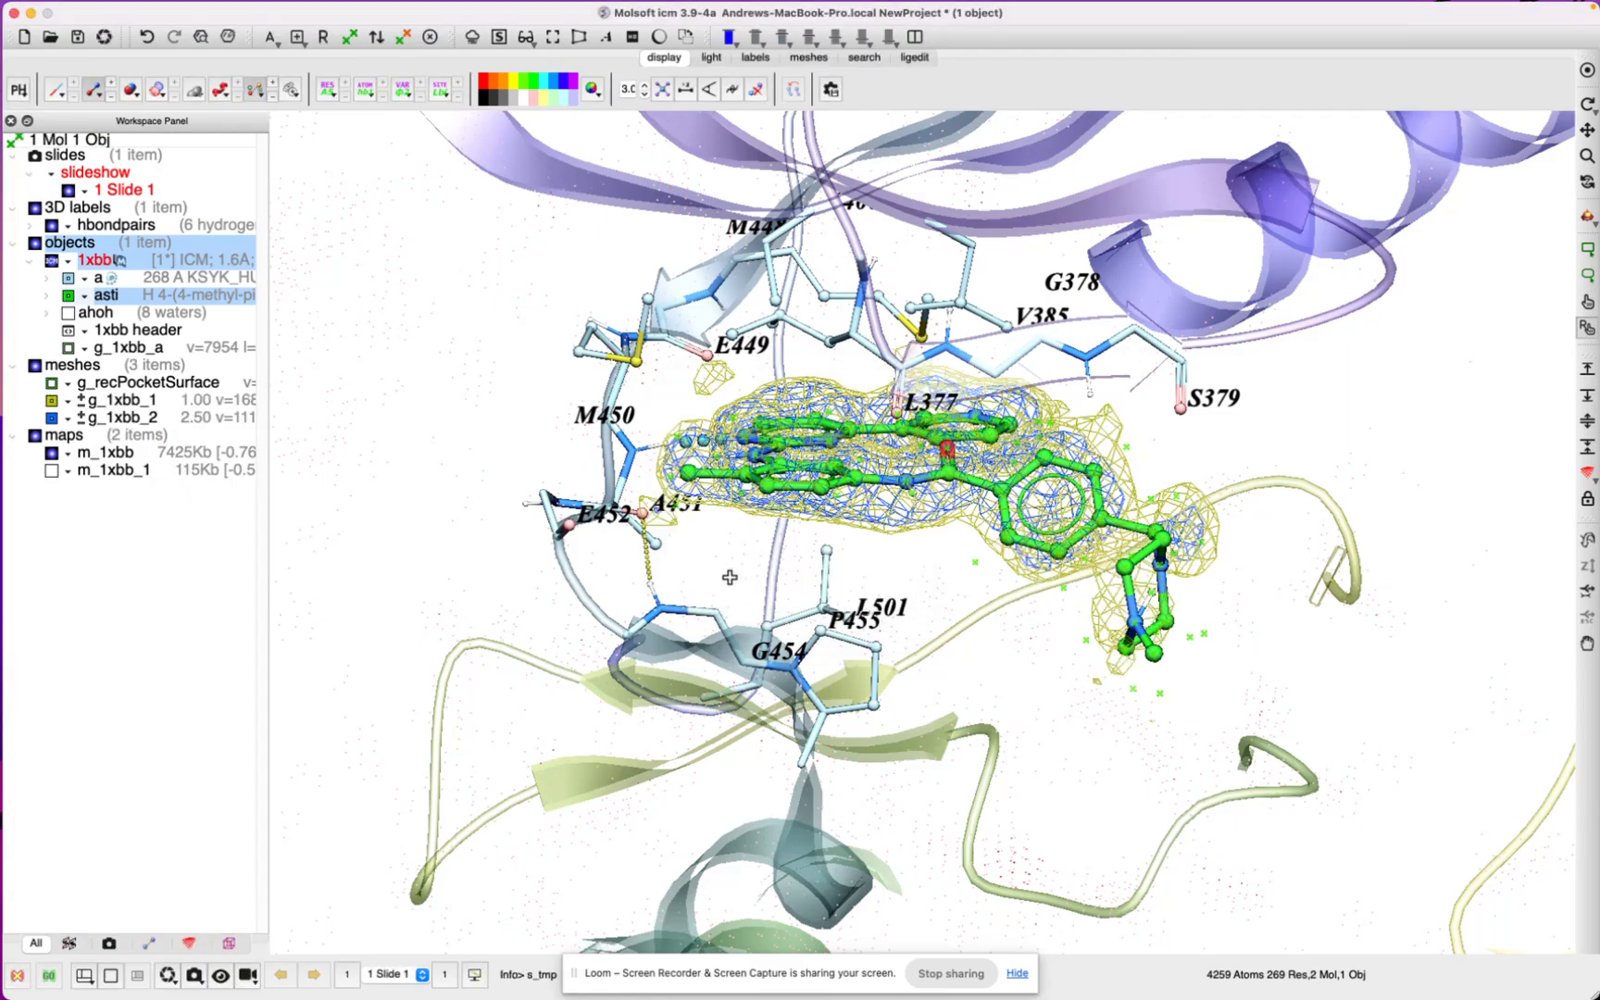
drag(751, 603, 641, 604)
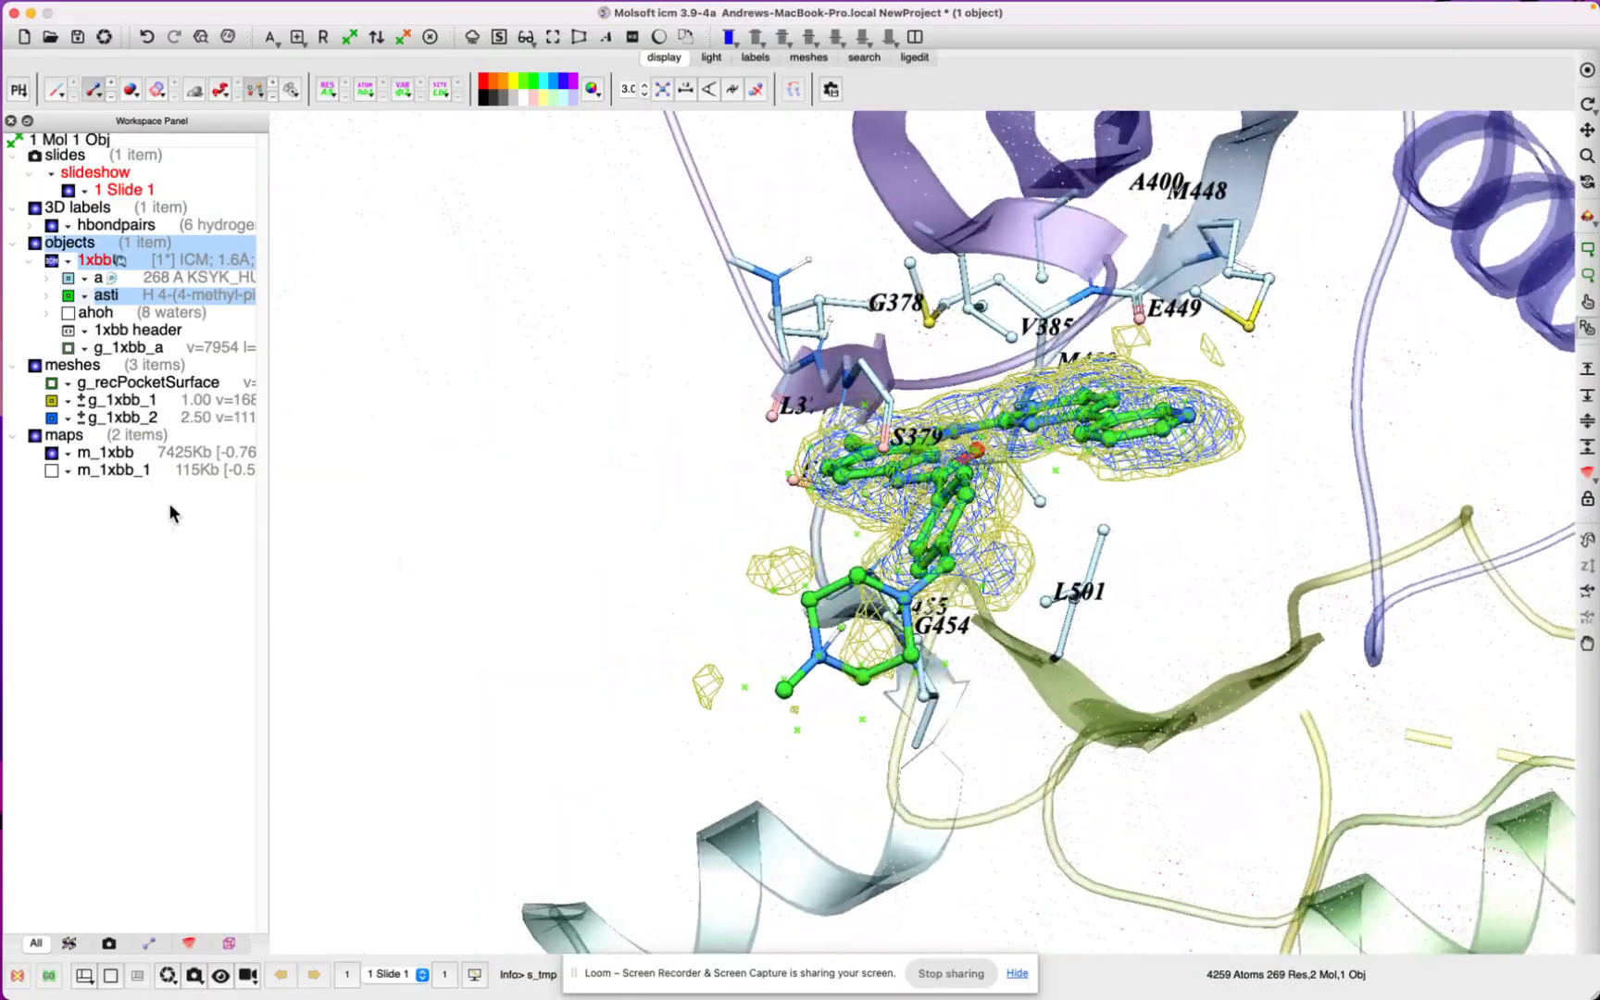
Step: Hide the blue 2.50 sigma contour mesh and the m_1xbb map, and clear the ligand selection
click(52, 419)
drag(459, 522, 570, 531)
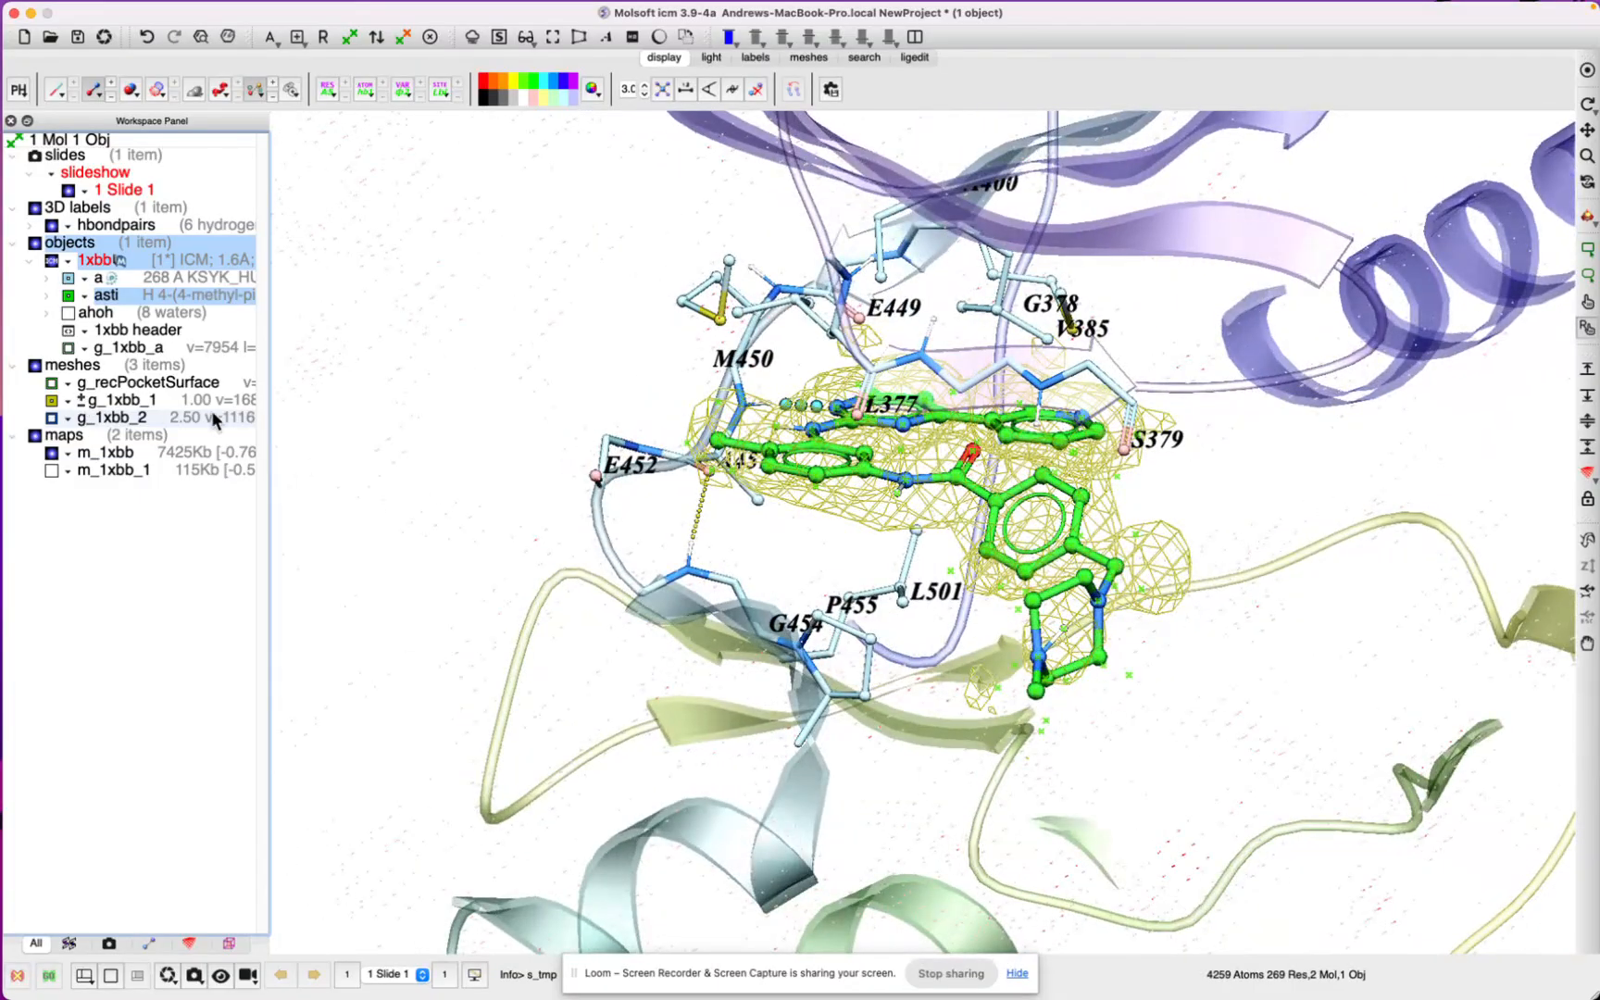
drag(444, 449, 260, 410)
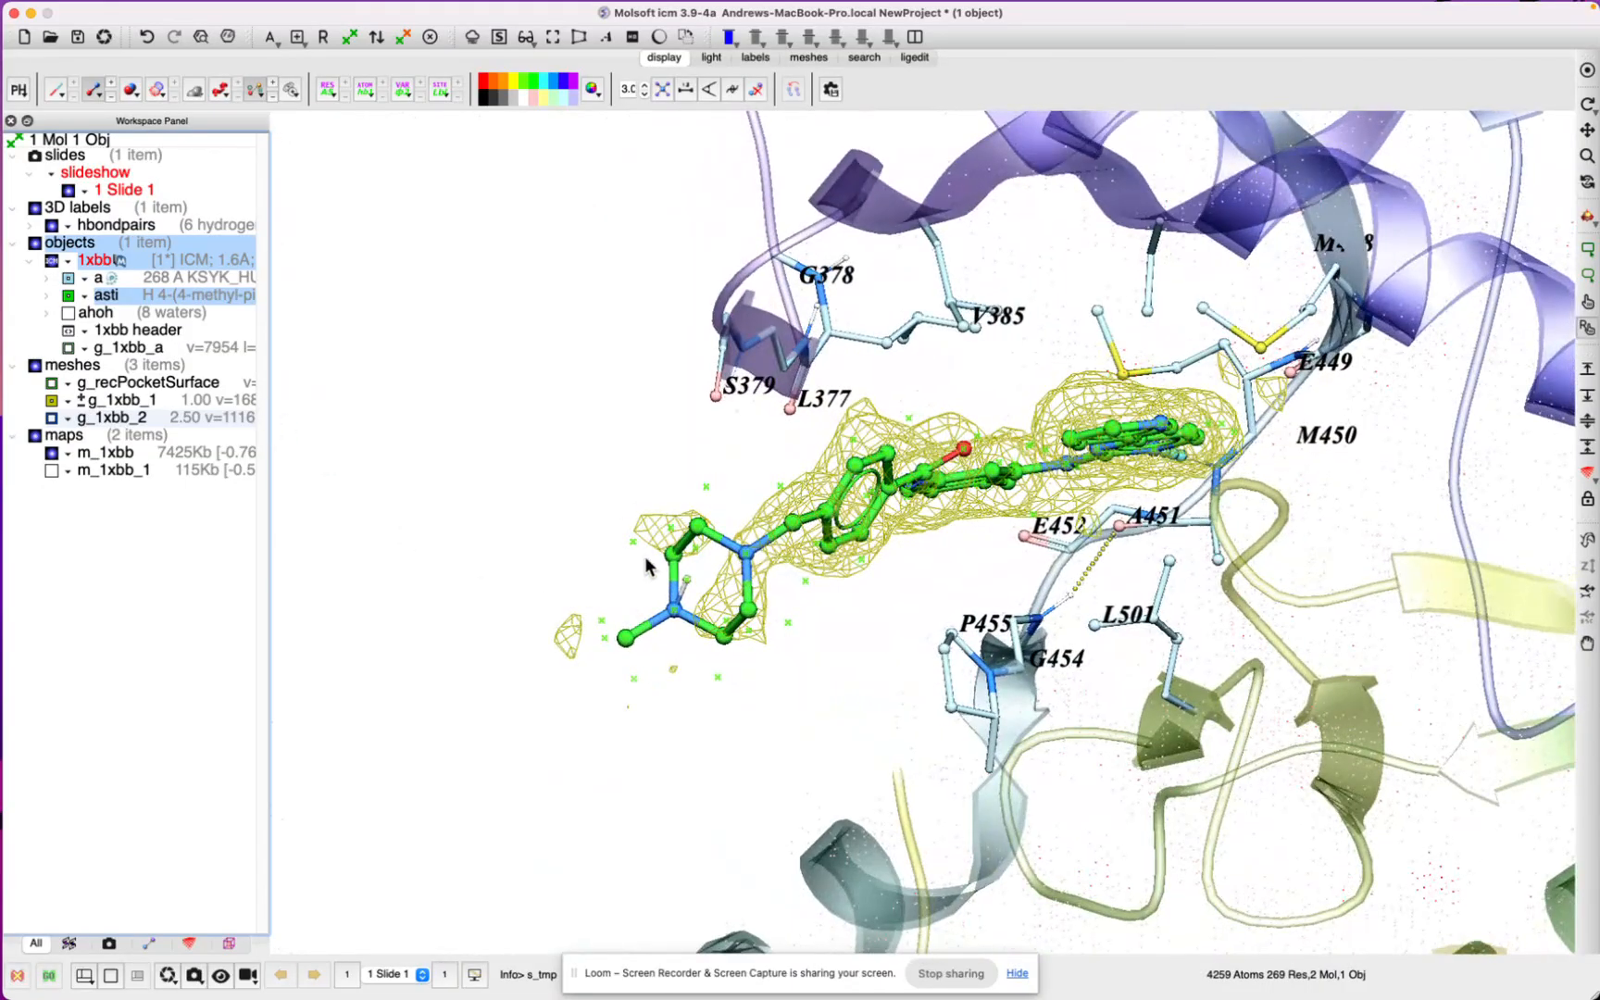
click(564, 435)
drag(618, 479, 997, 483)
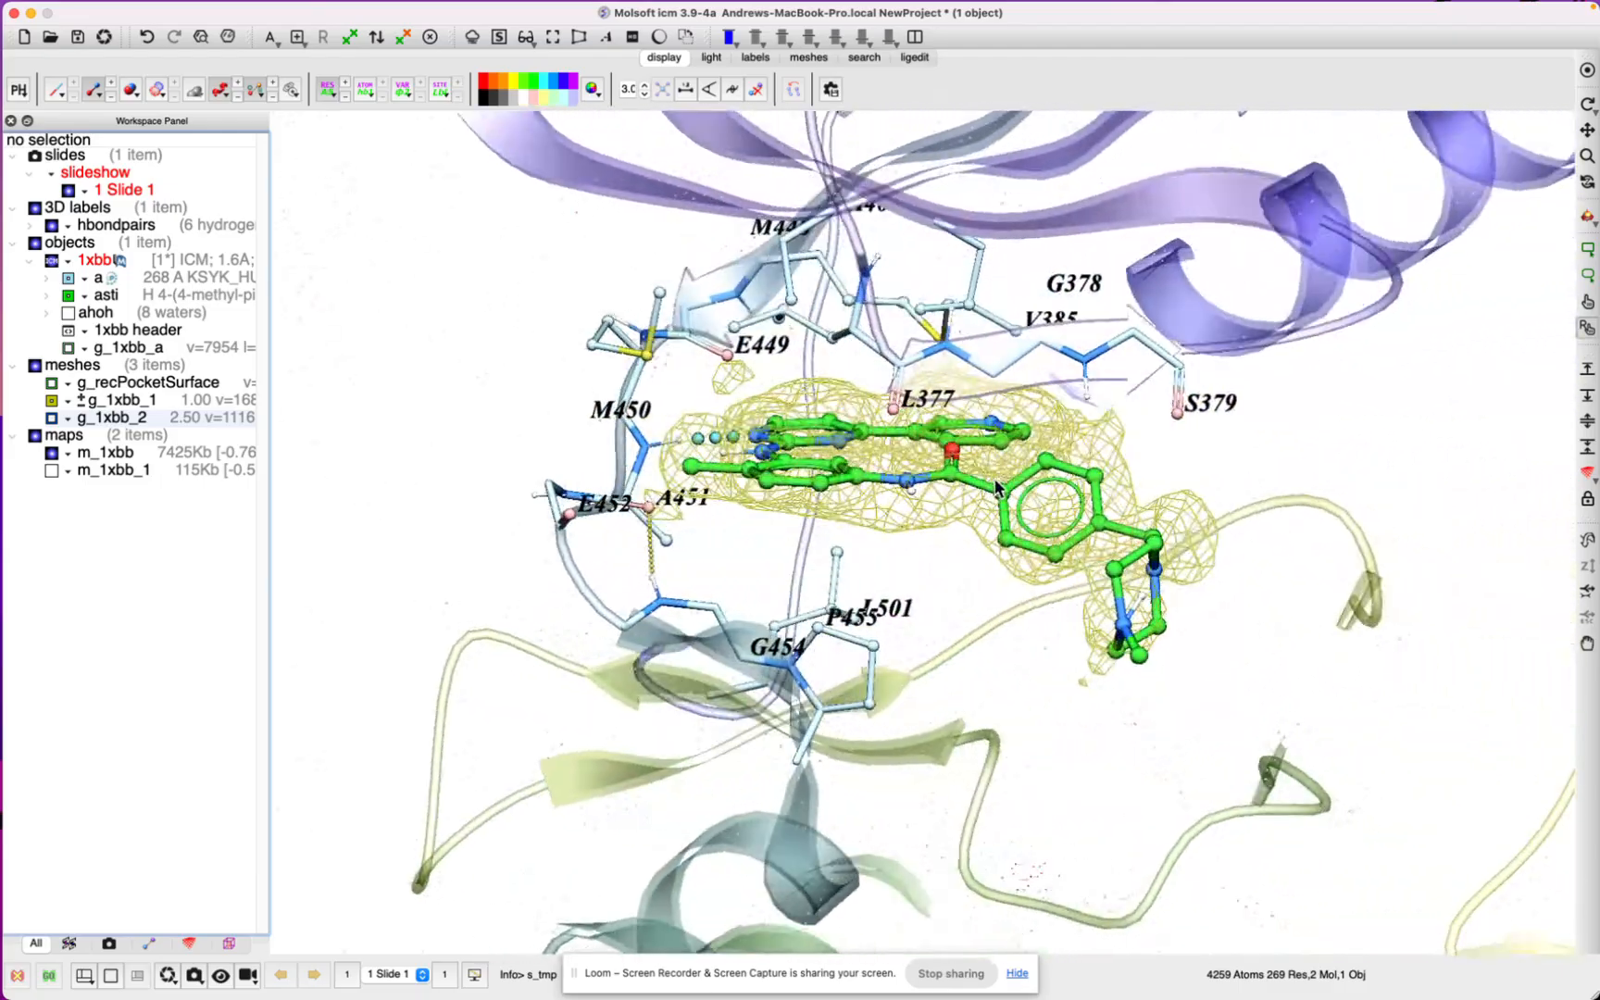
click(52, 452)
drag(392, 501, 533, 533)
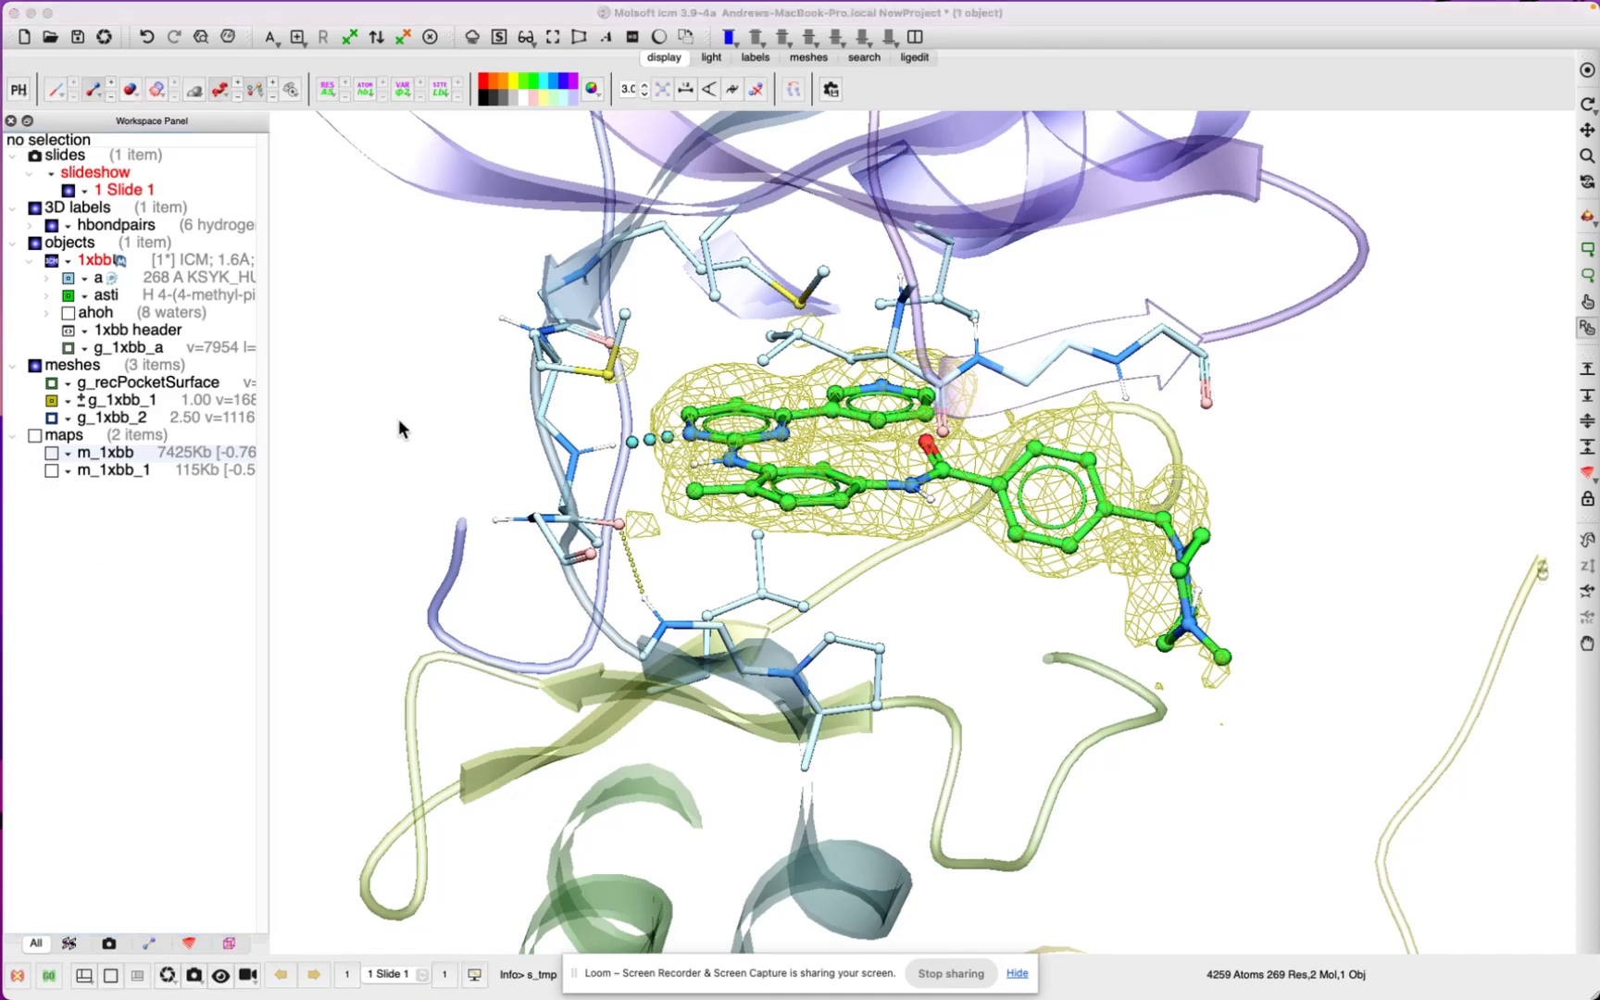
Step: Extract and align the construct and UniProt sequences for 1xbb chain a with the 3Dseq Uniprot option, and enlarge the alignment view
click(463, 441)
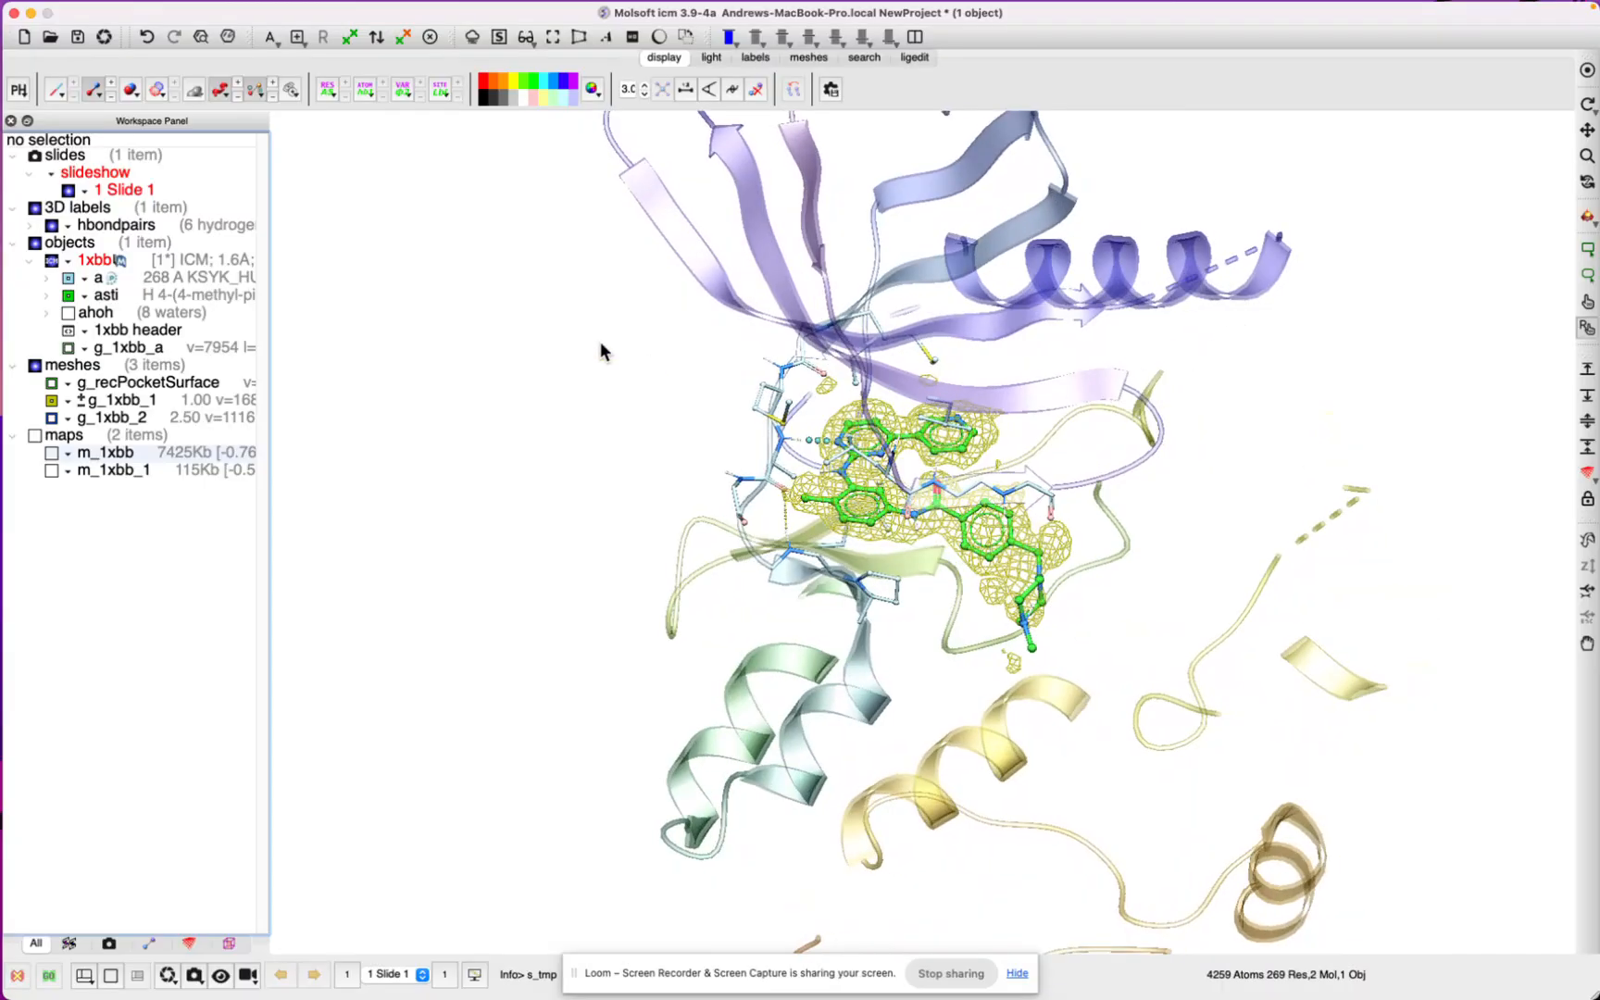
right_click(185, 285)
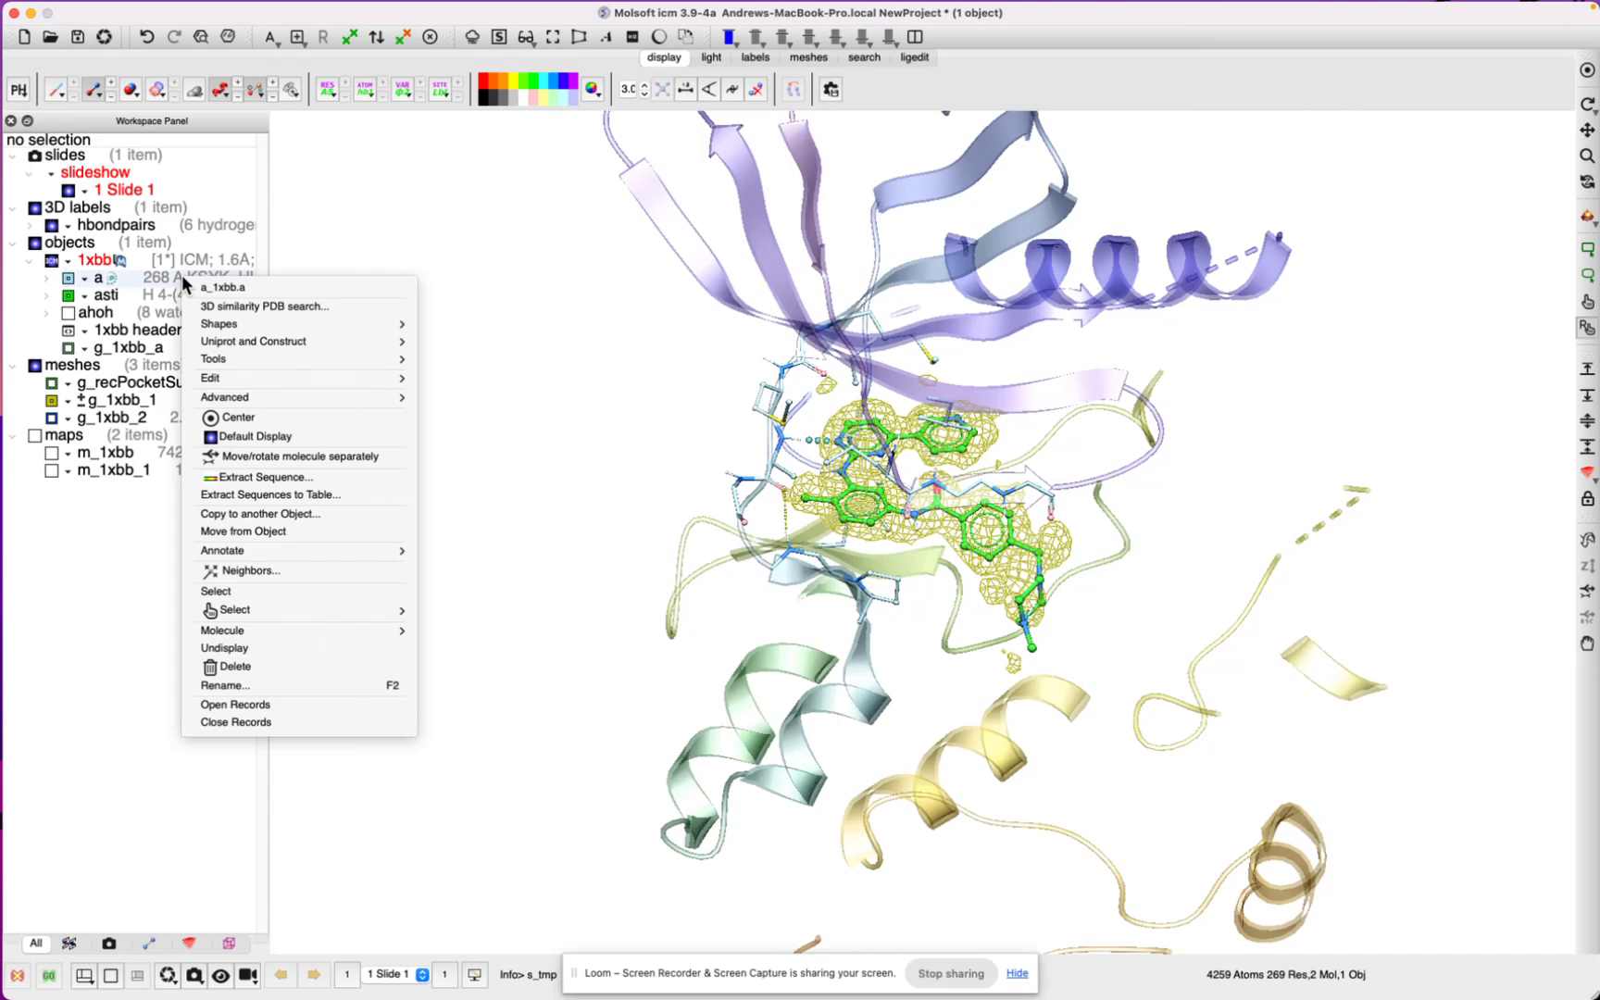
mouse_move(204, 344)
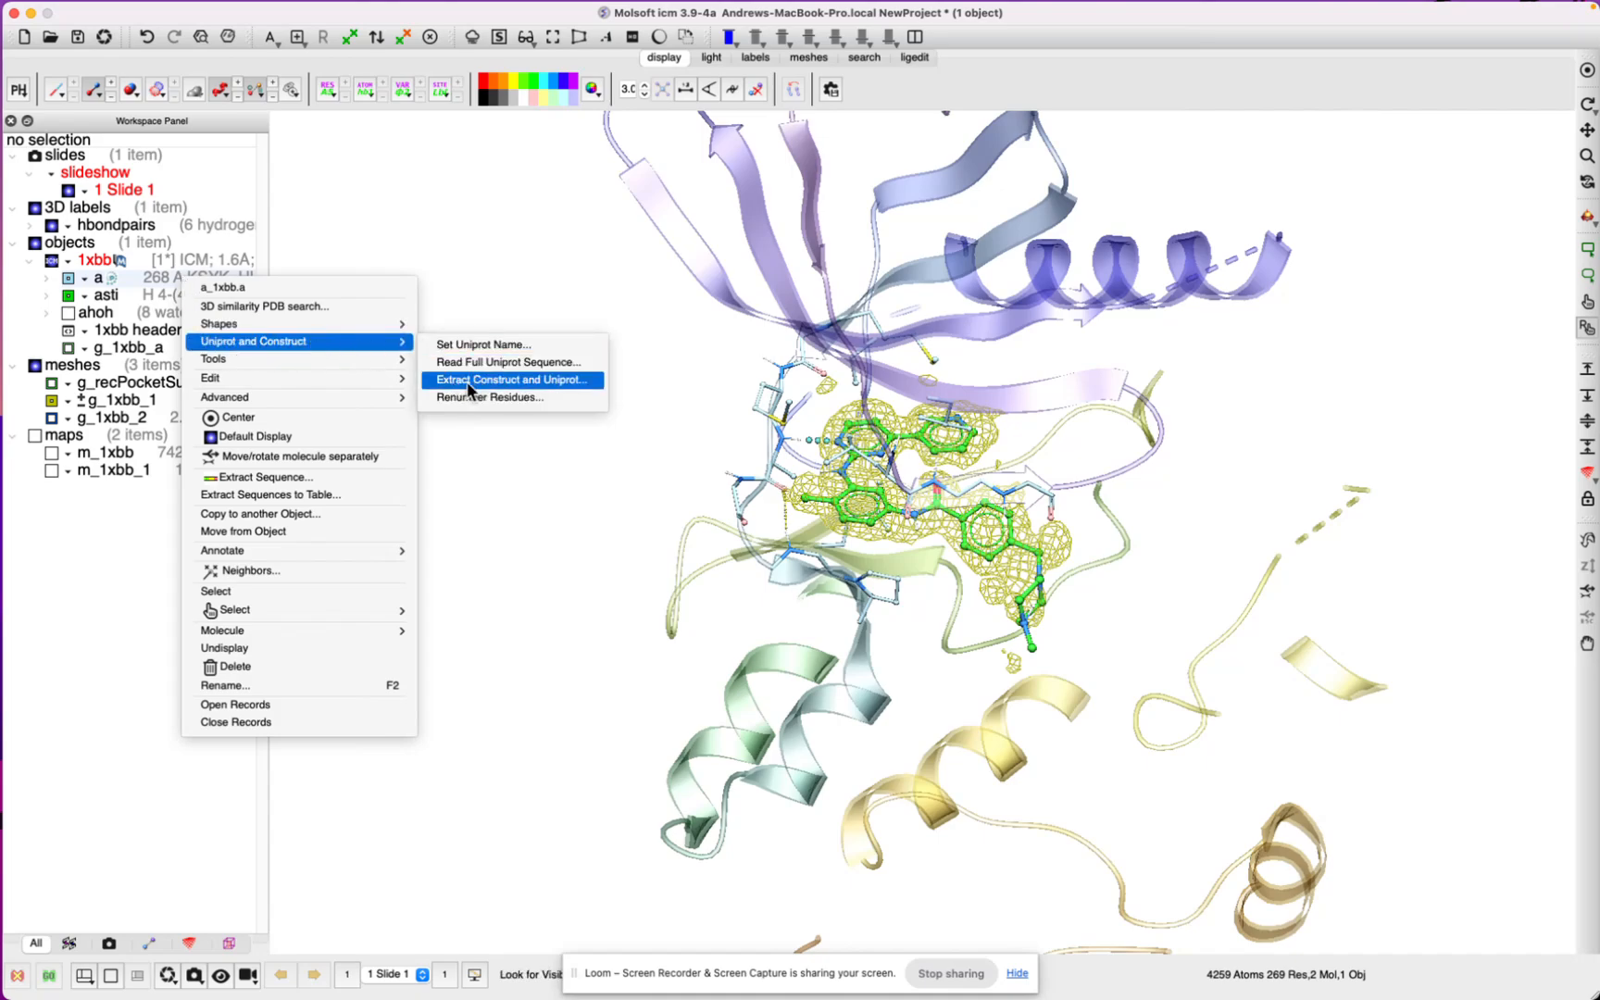
click(500, 380)
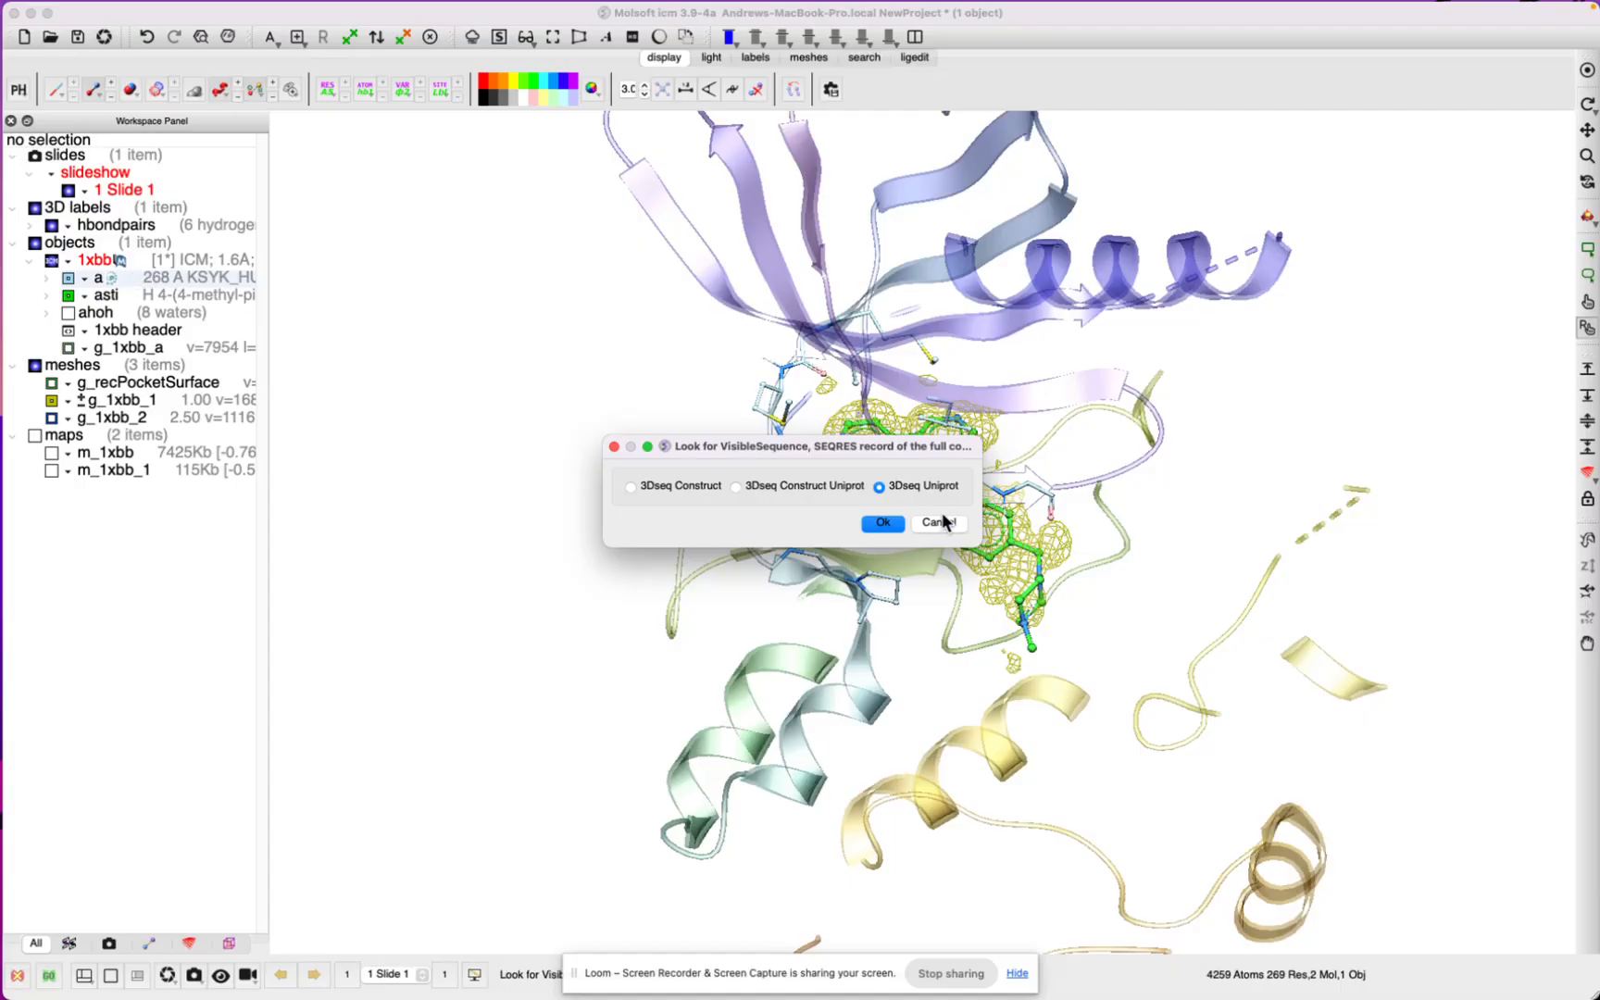
click(881, 524)
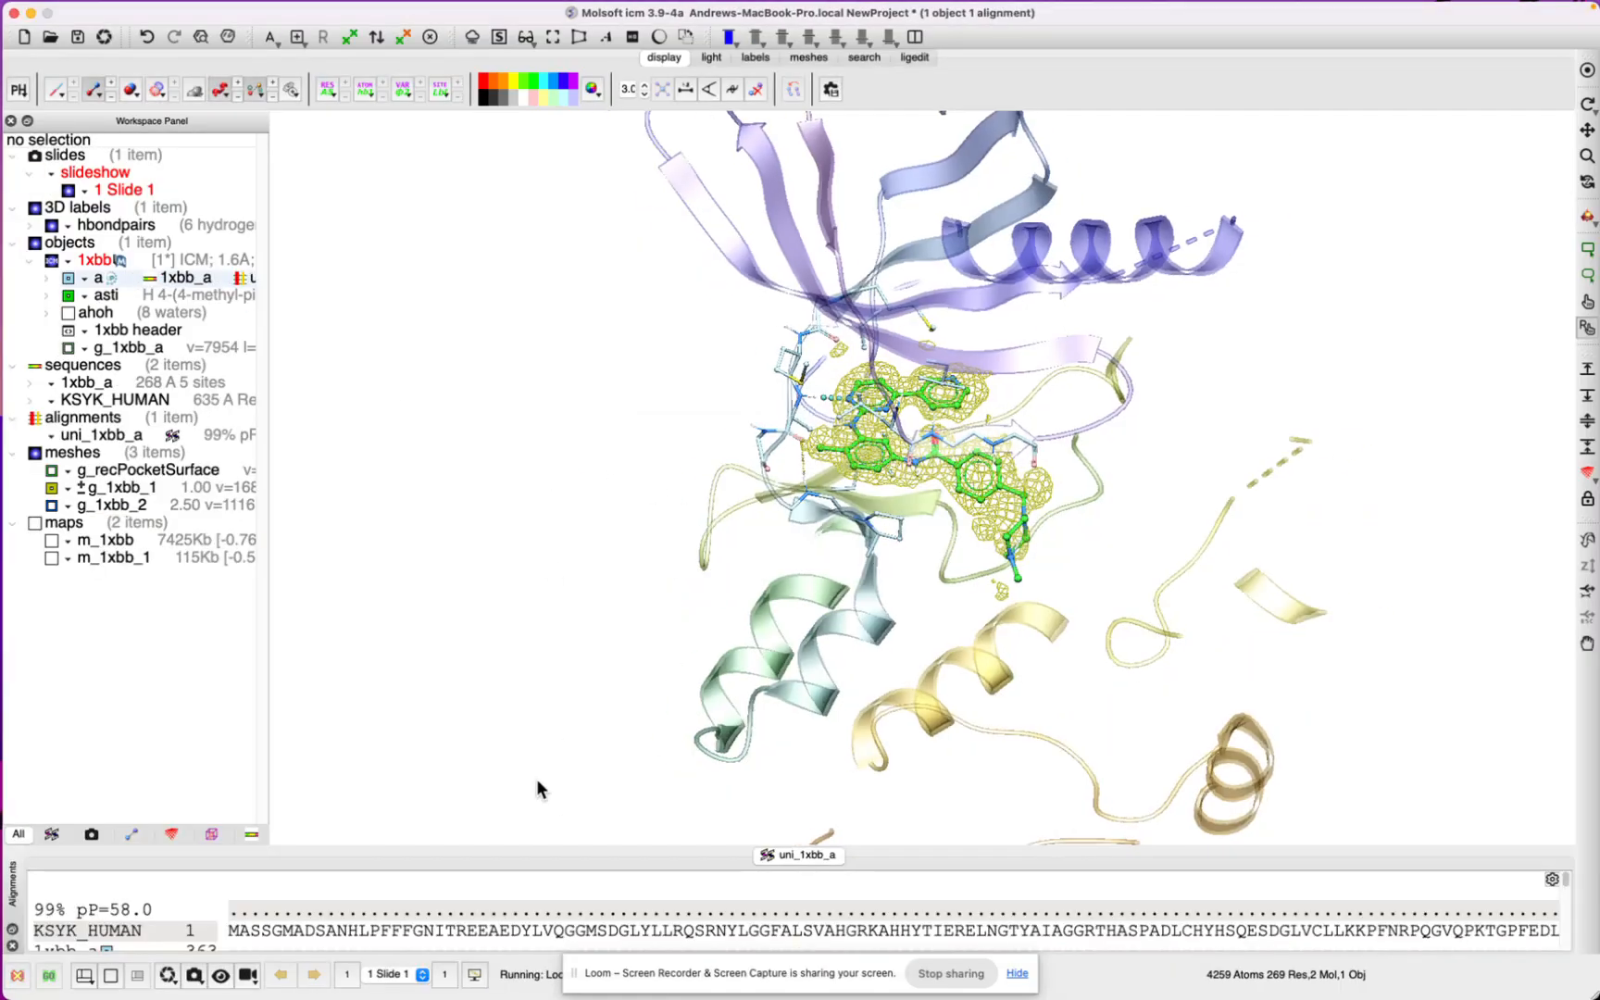
drag(486, 847, 490, 629)
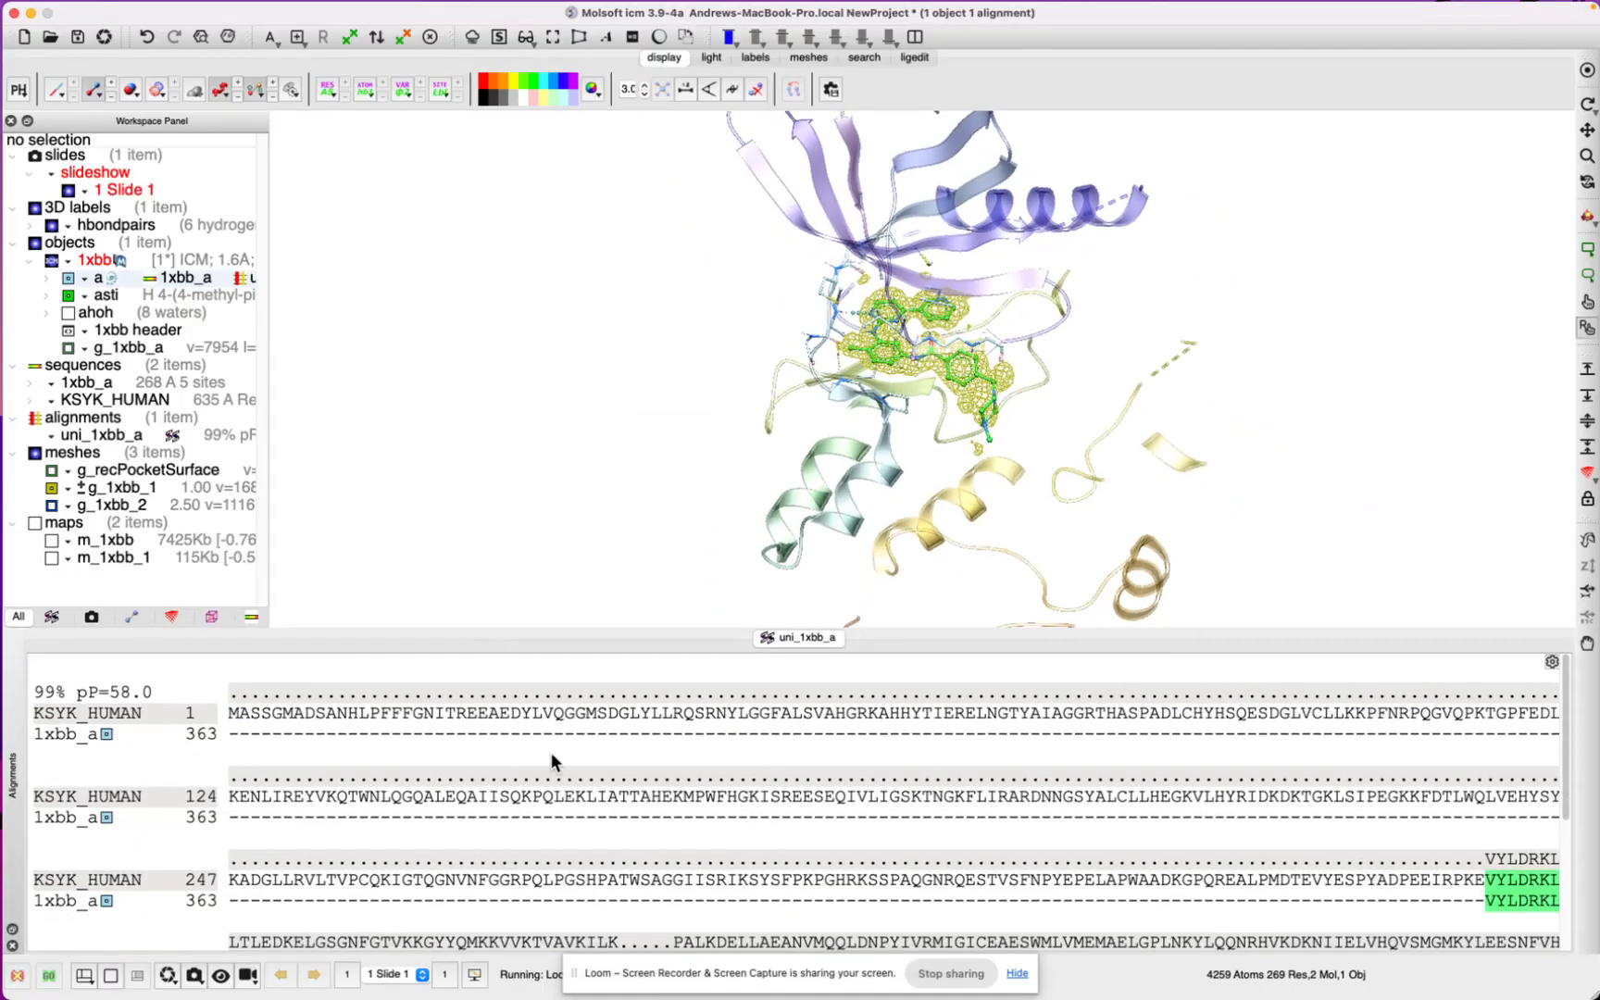
scroll(550, 765, down, 5)
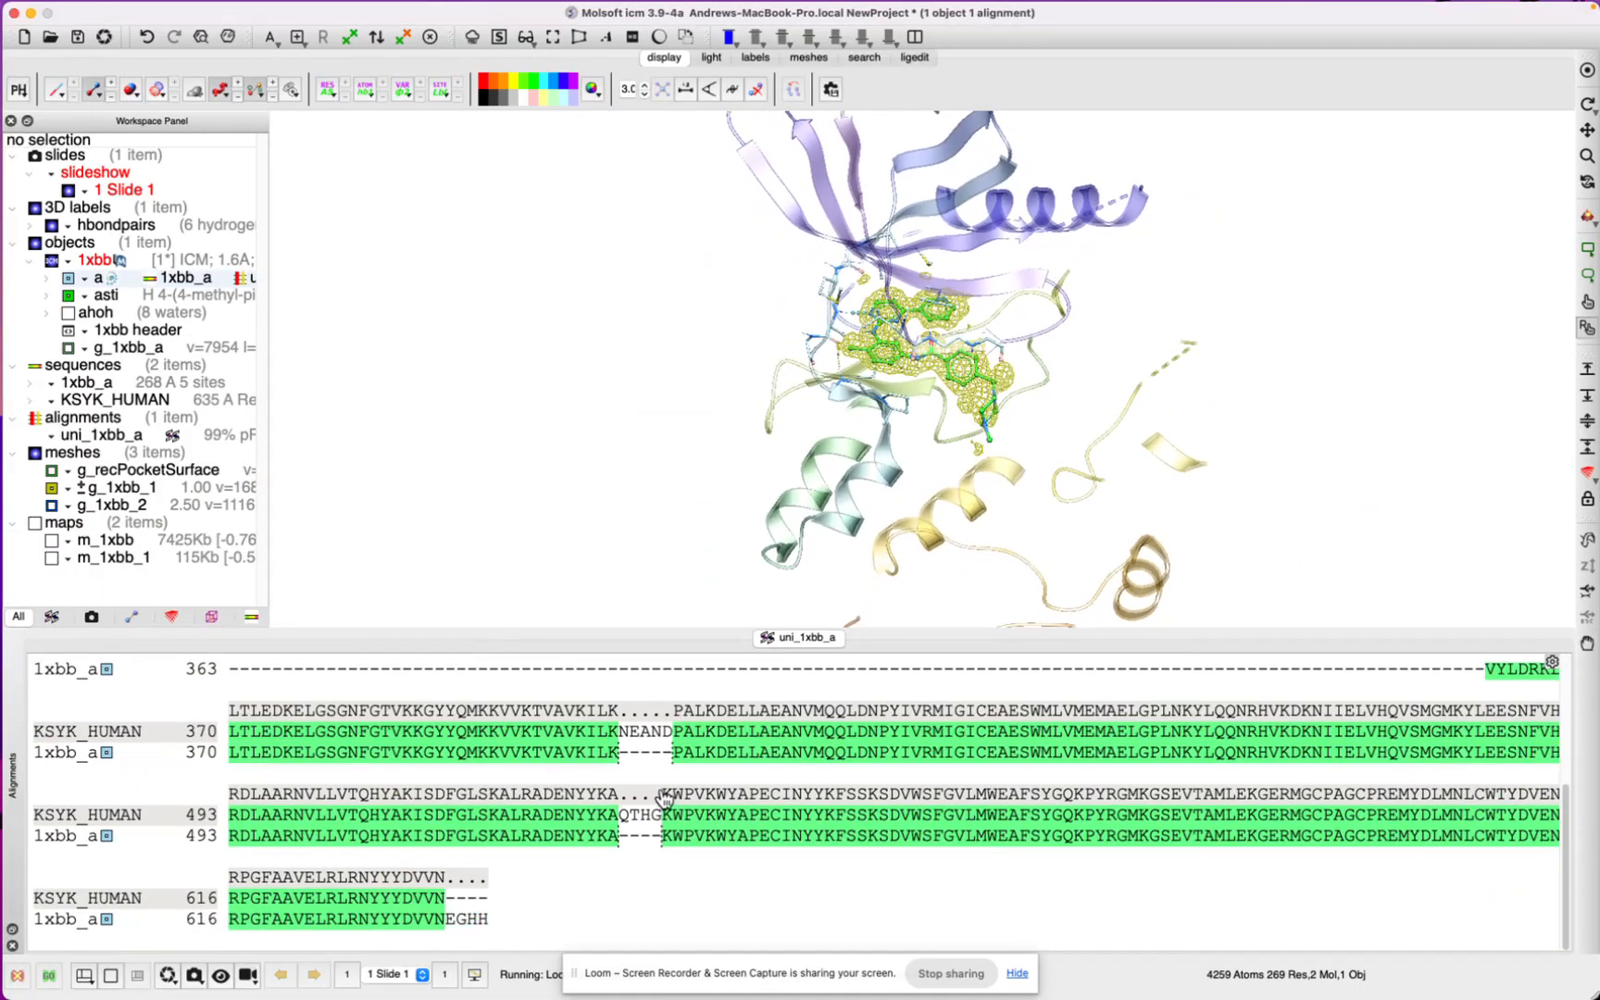
drag(602, 732, 693, 766)
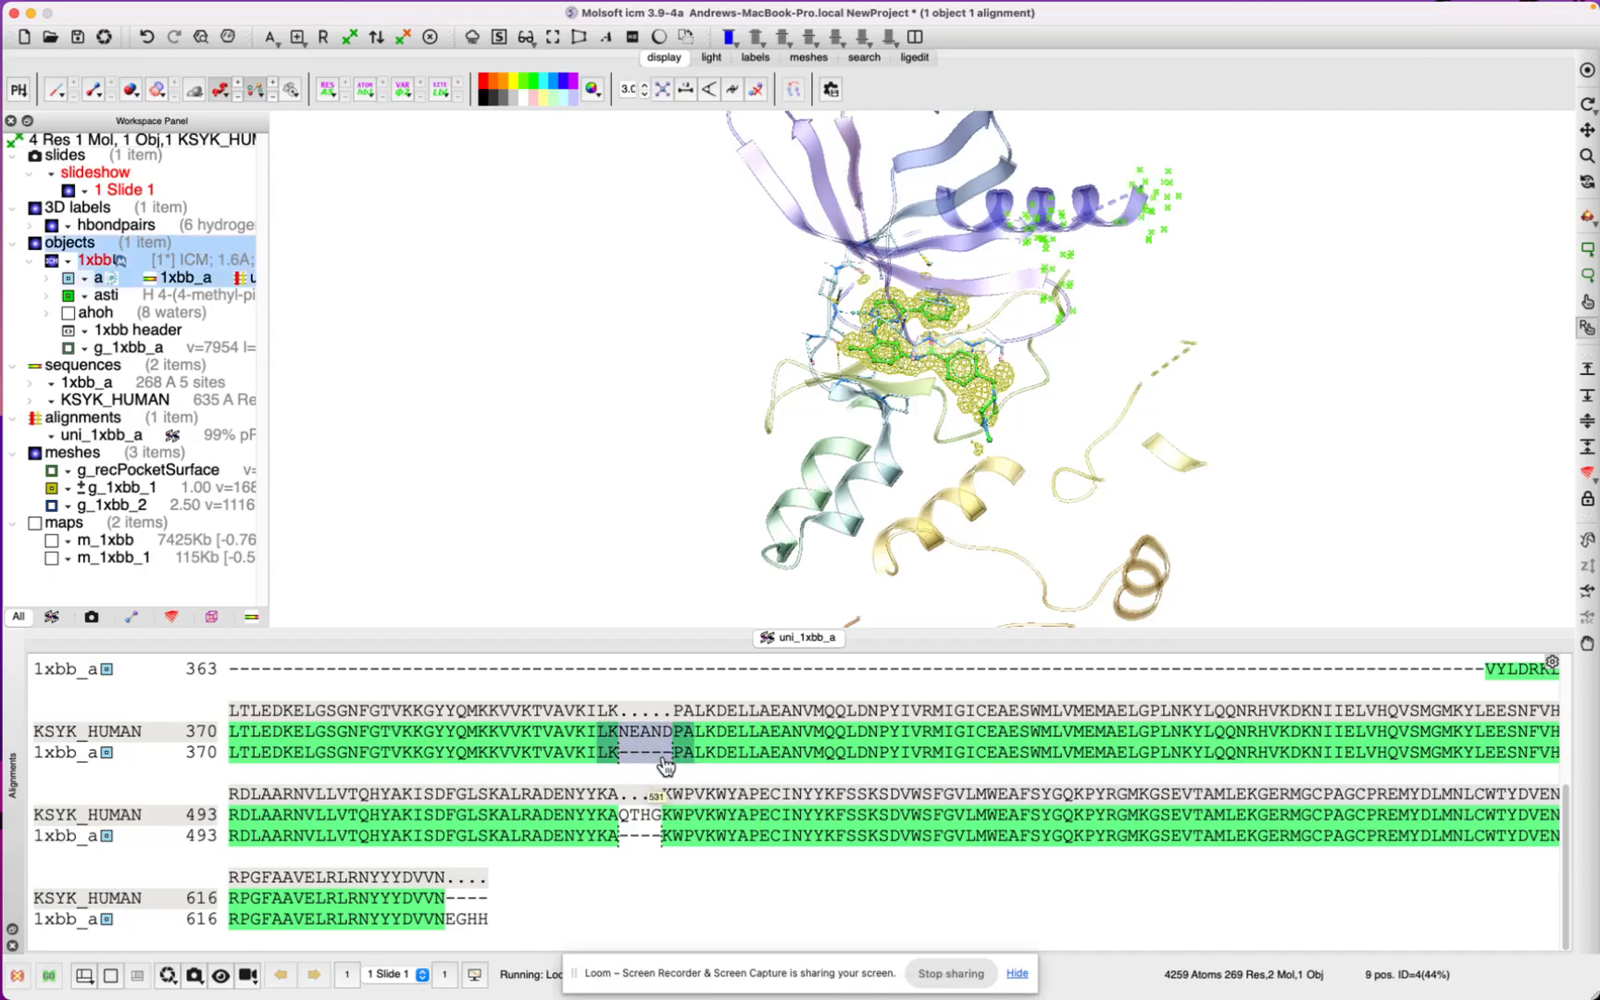
click(686, 759)
click(632, 759)
scroll(632, 774, up, 5)
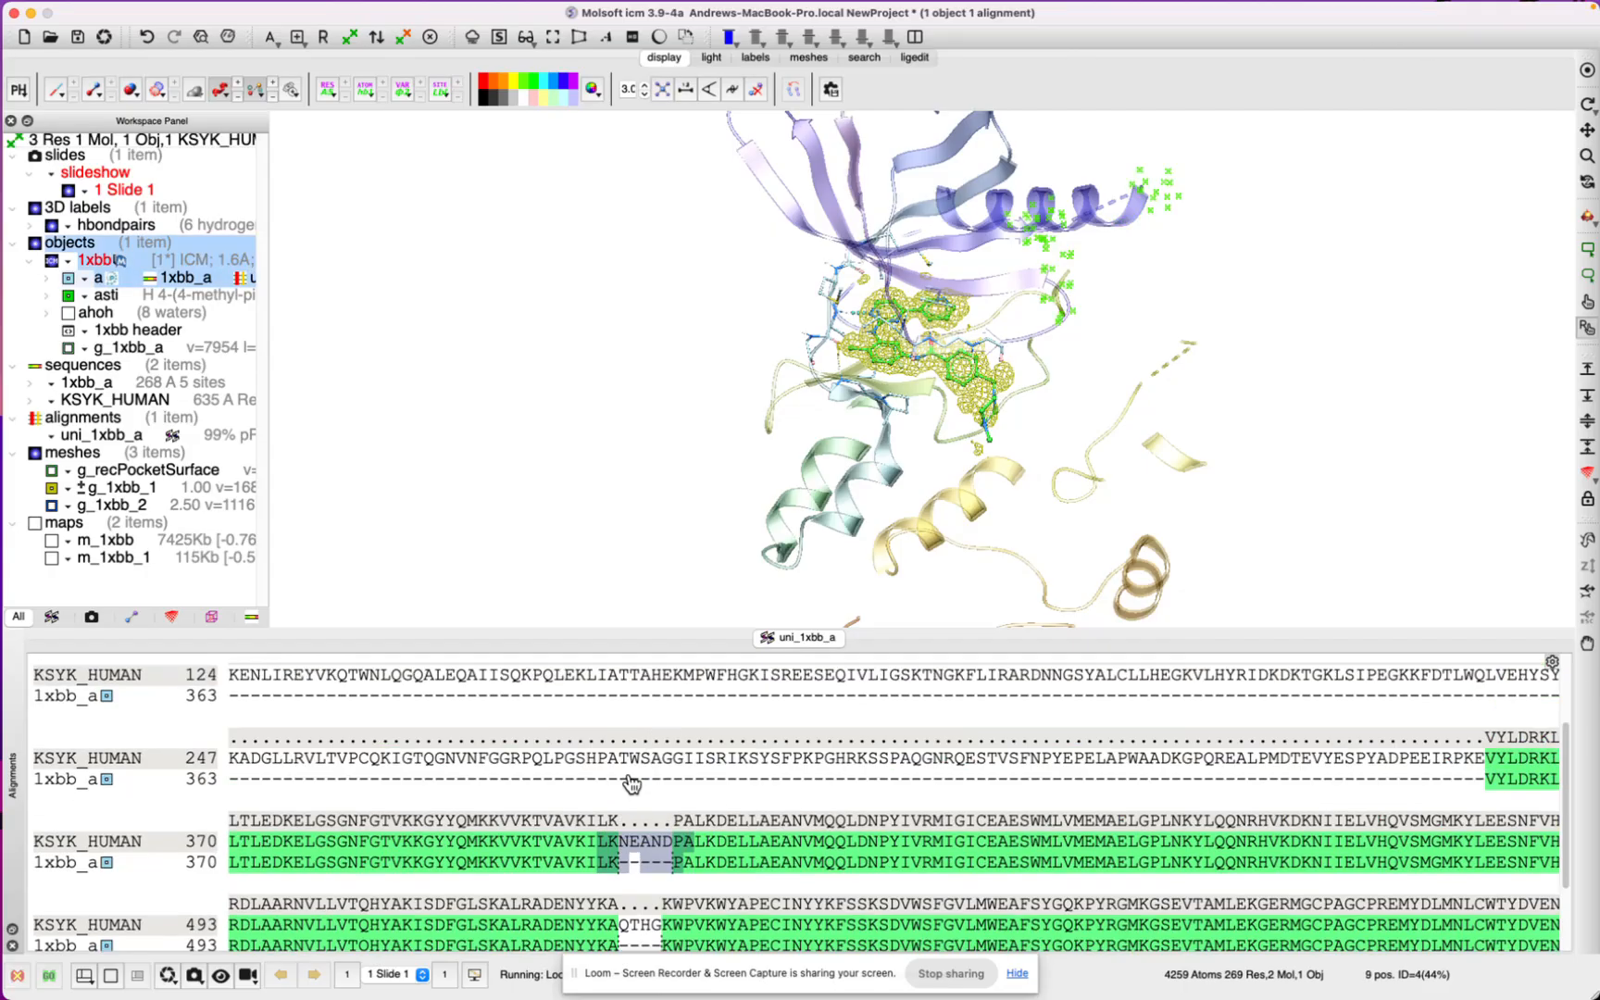
scroll(651, 726, down, 2)
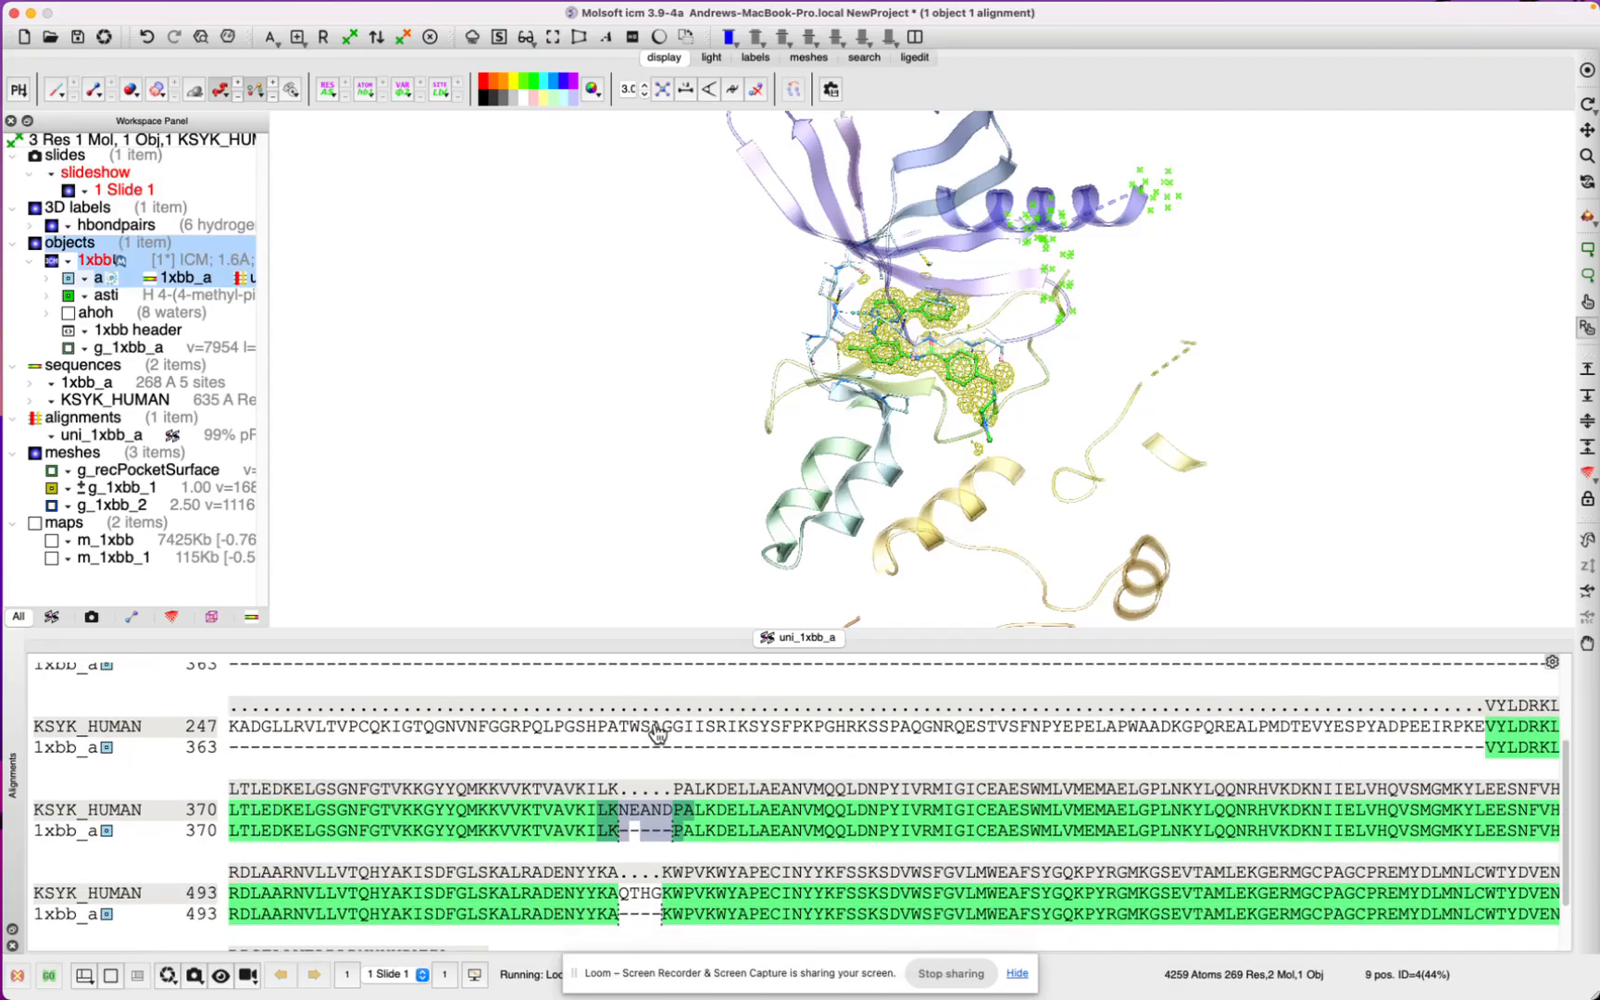
scroll(687, 740, down, 2)
click(709, 755)
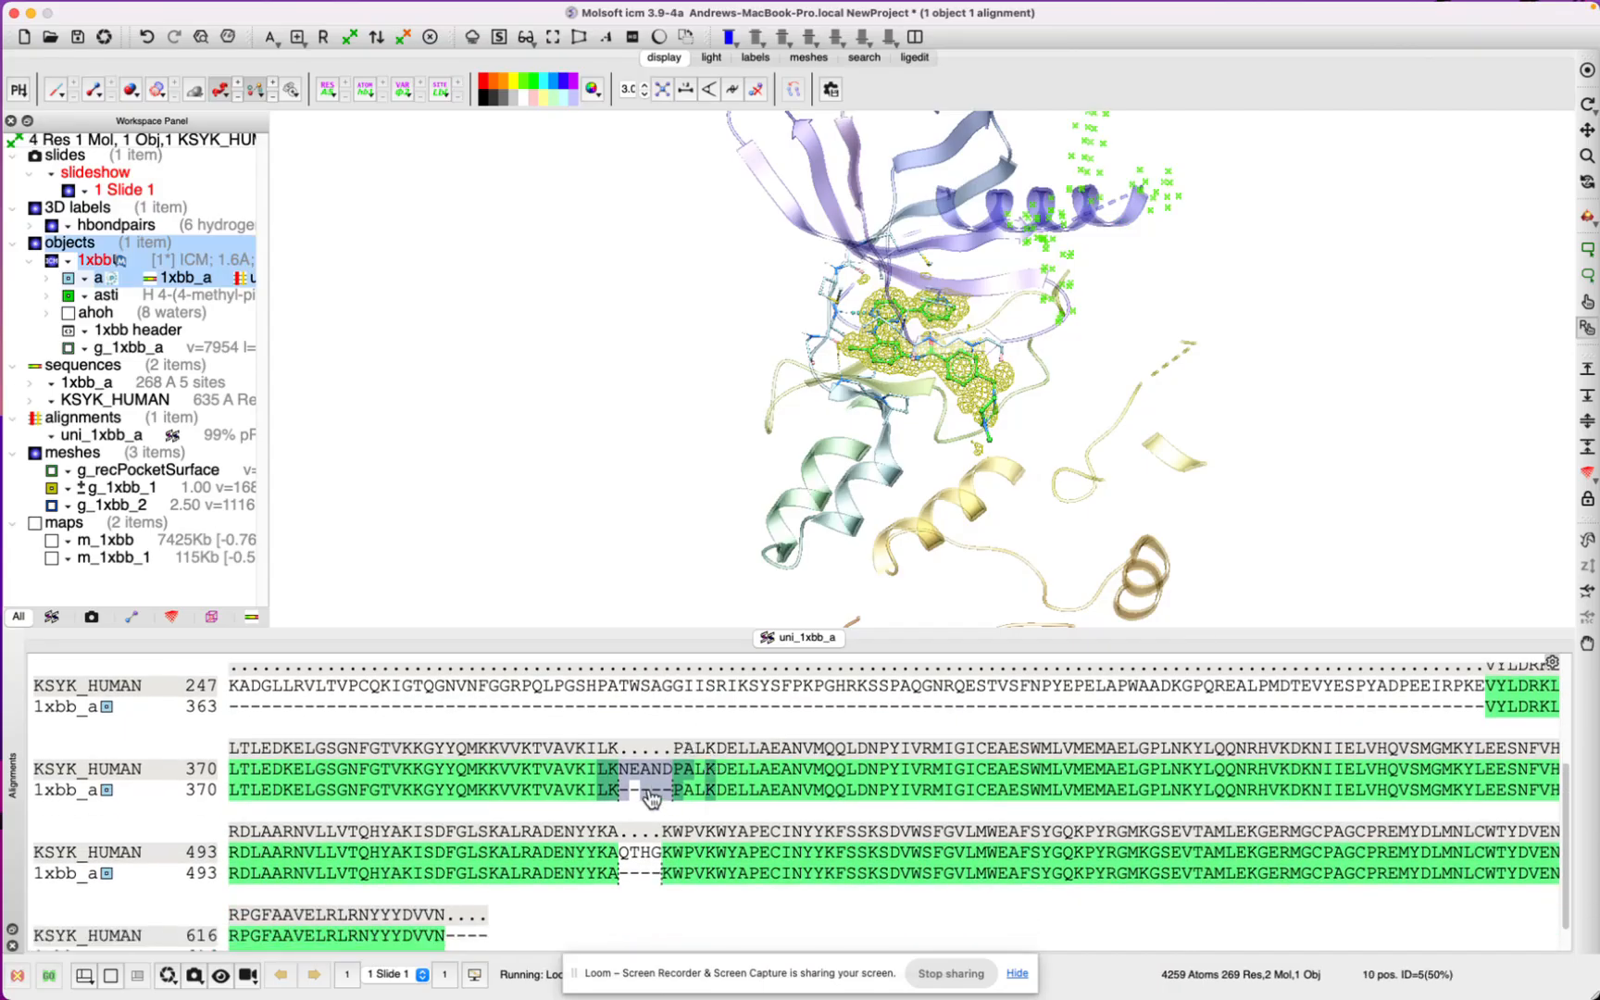
click(617, 789)
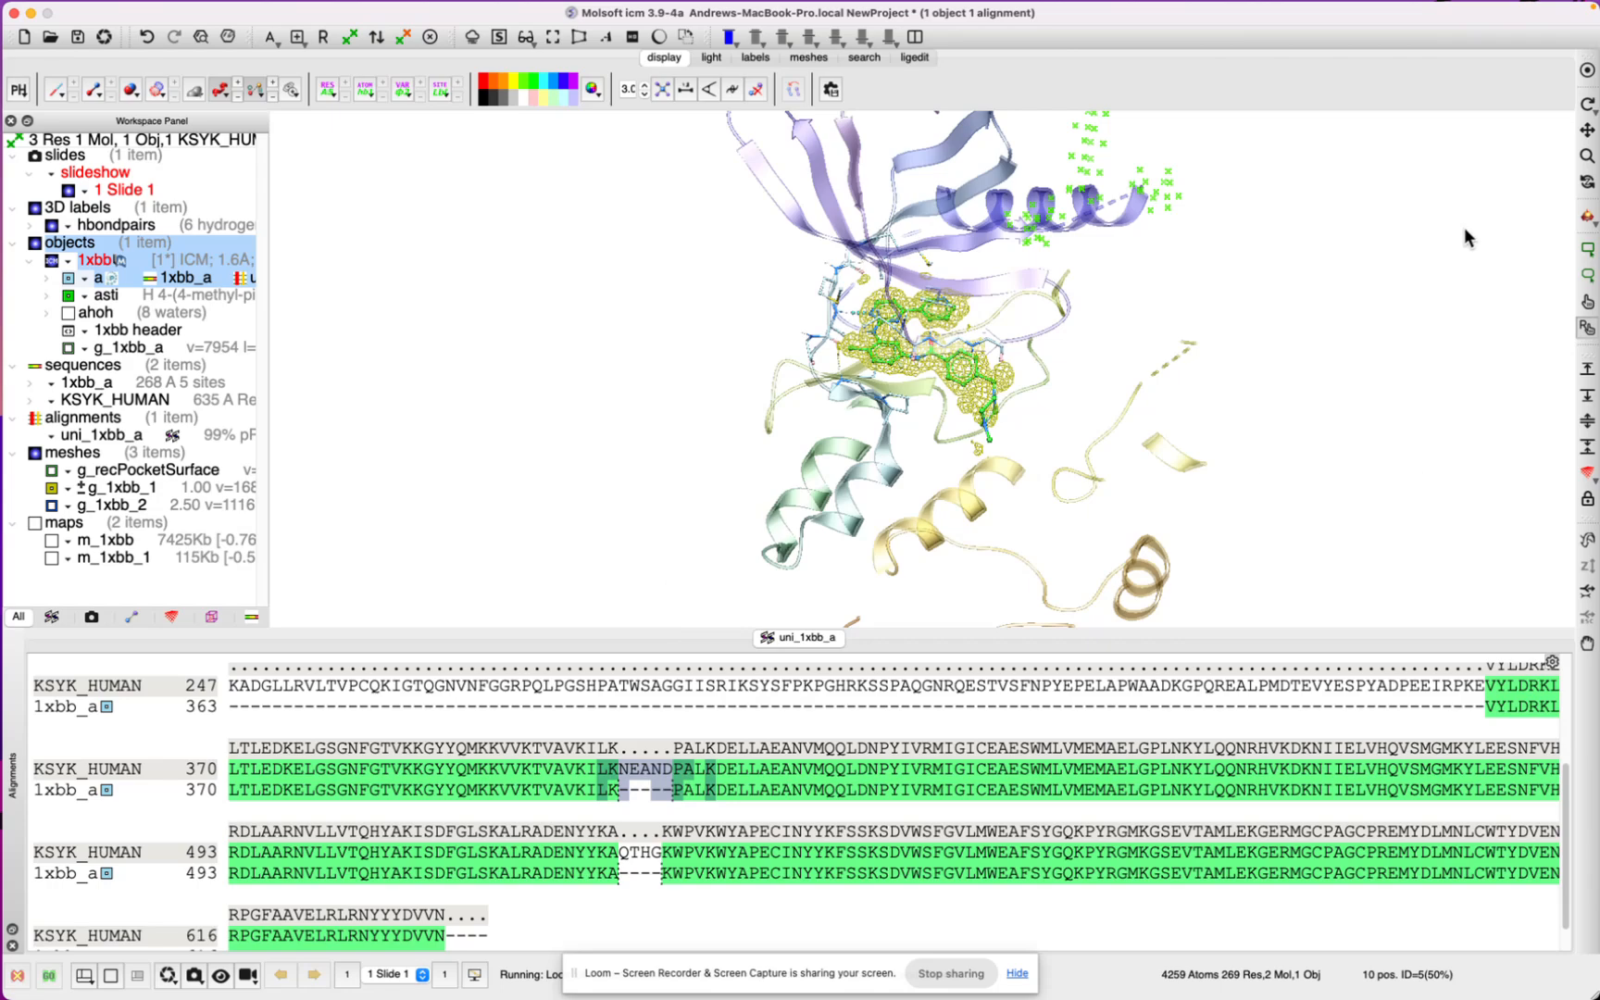
click(1586, 106)
click(727, 812)
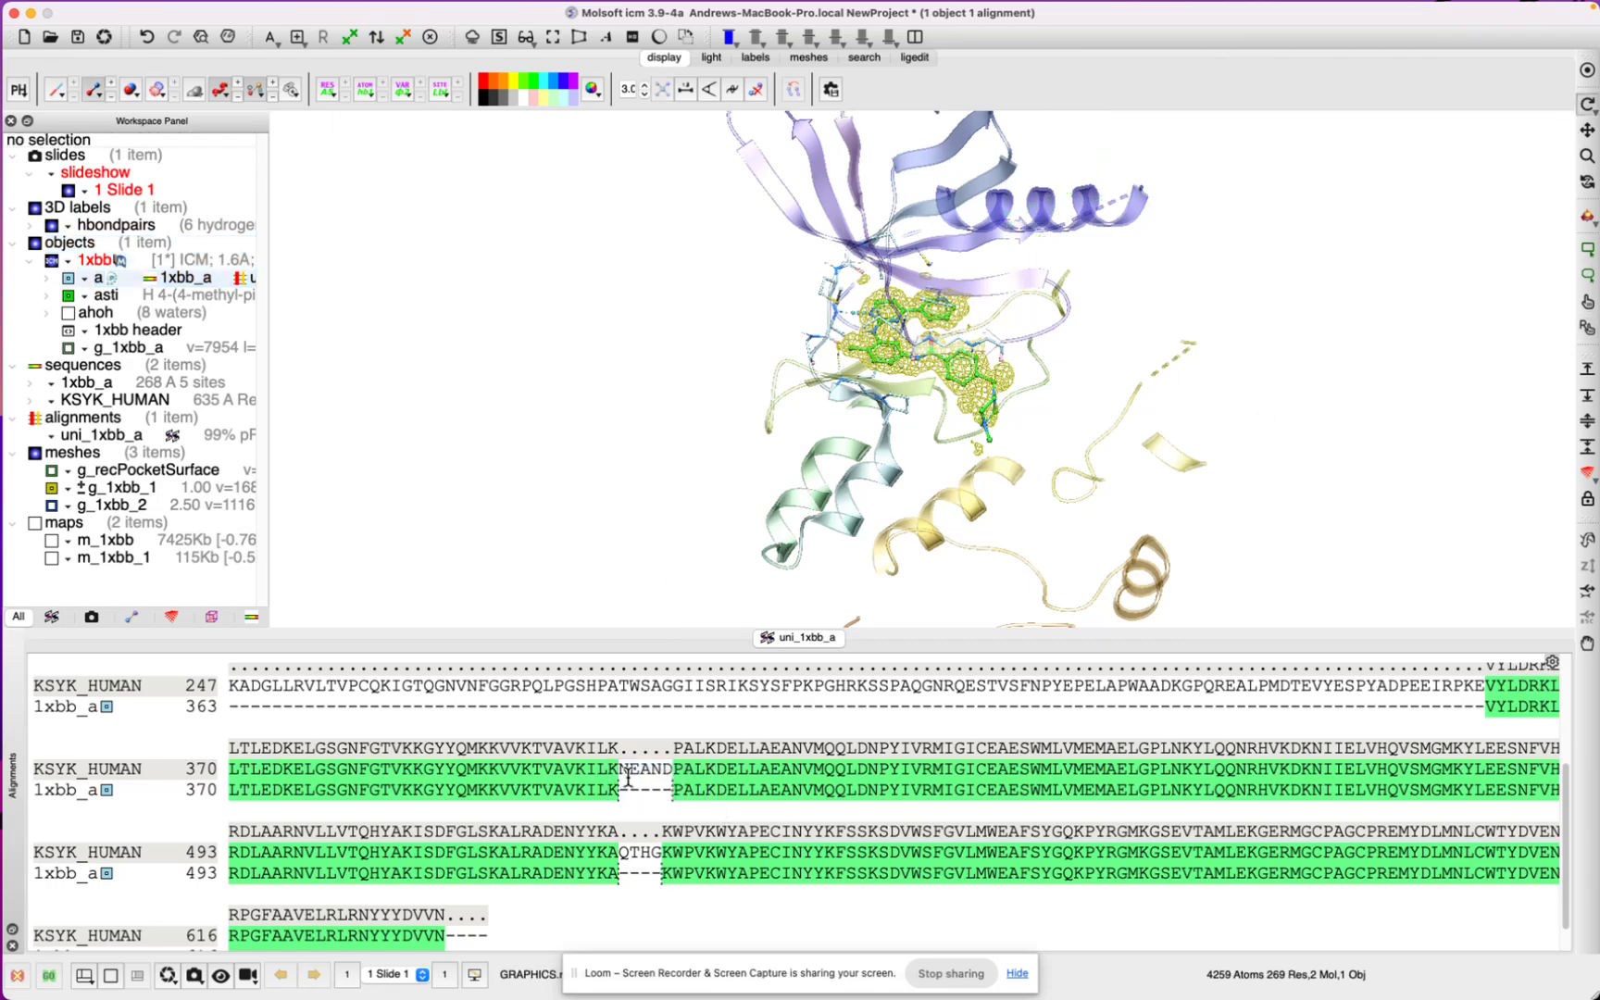
Step: Centre the view on the residues flanking the missing NEAND stretch using the alignment, hide all meshes and clear the selection
drag(612, 759, 682, 792)
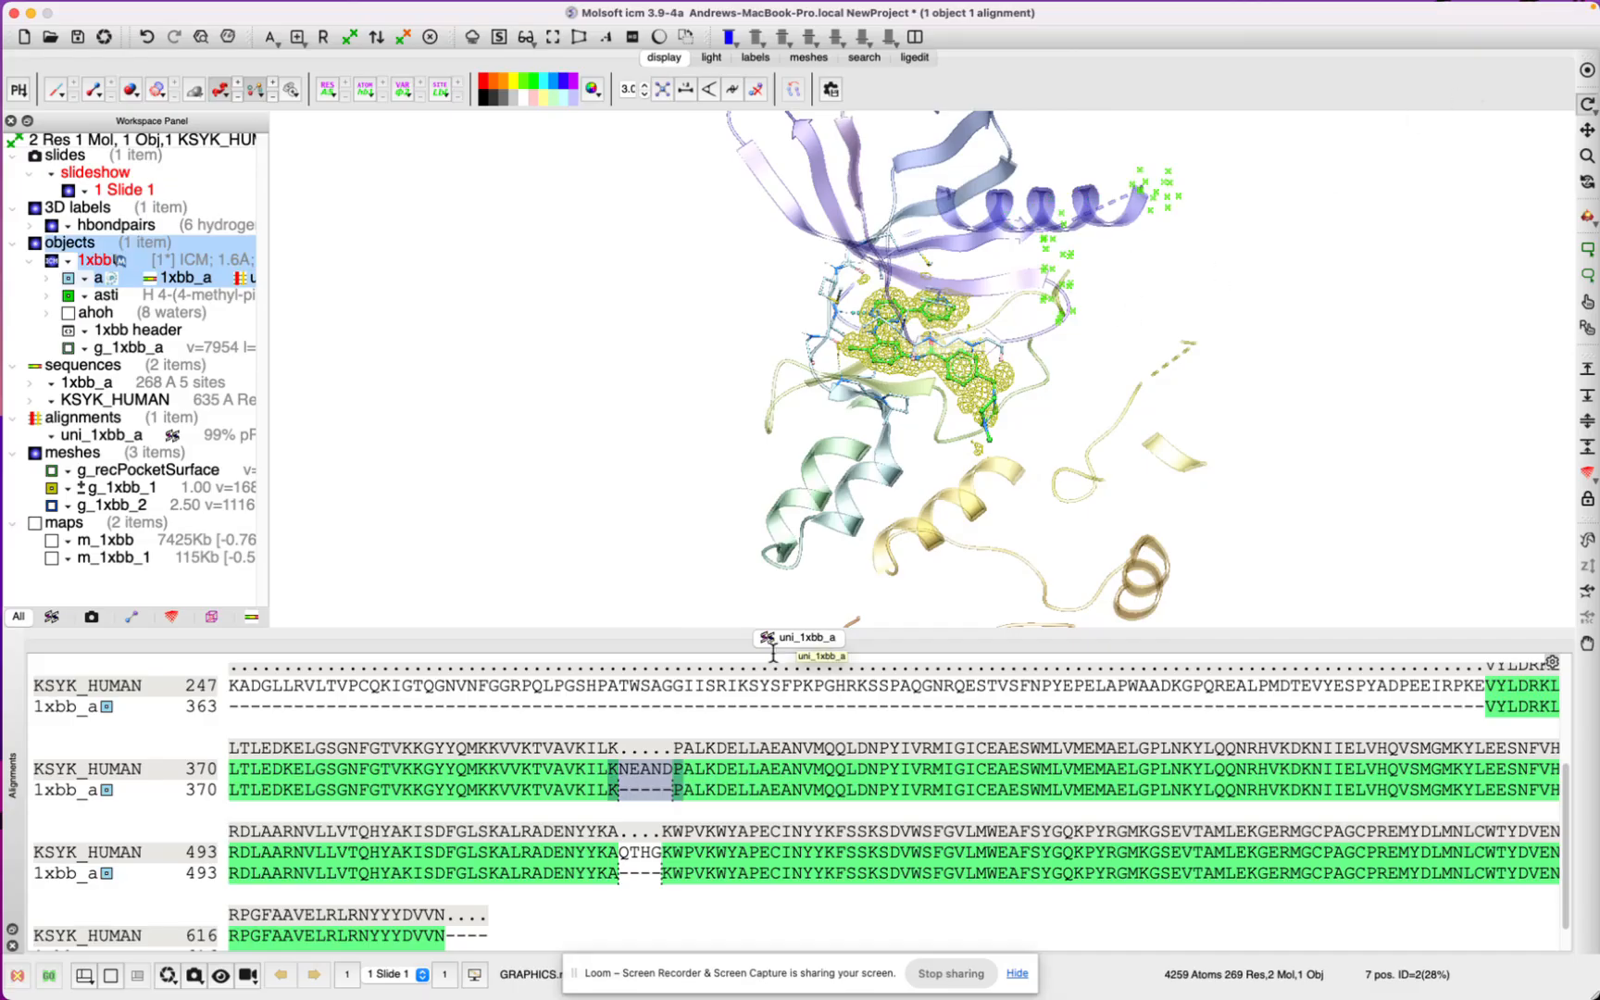
drag(606, 765, 694, 791)
click(1587, 70)
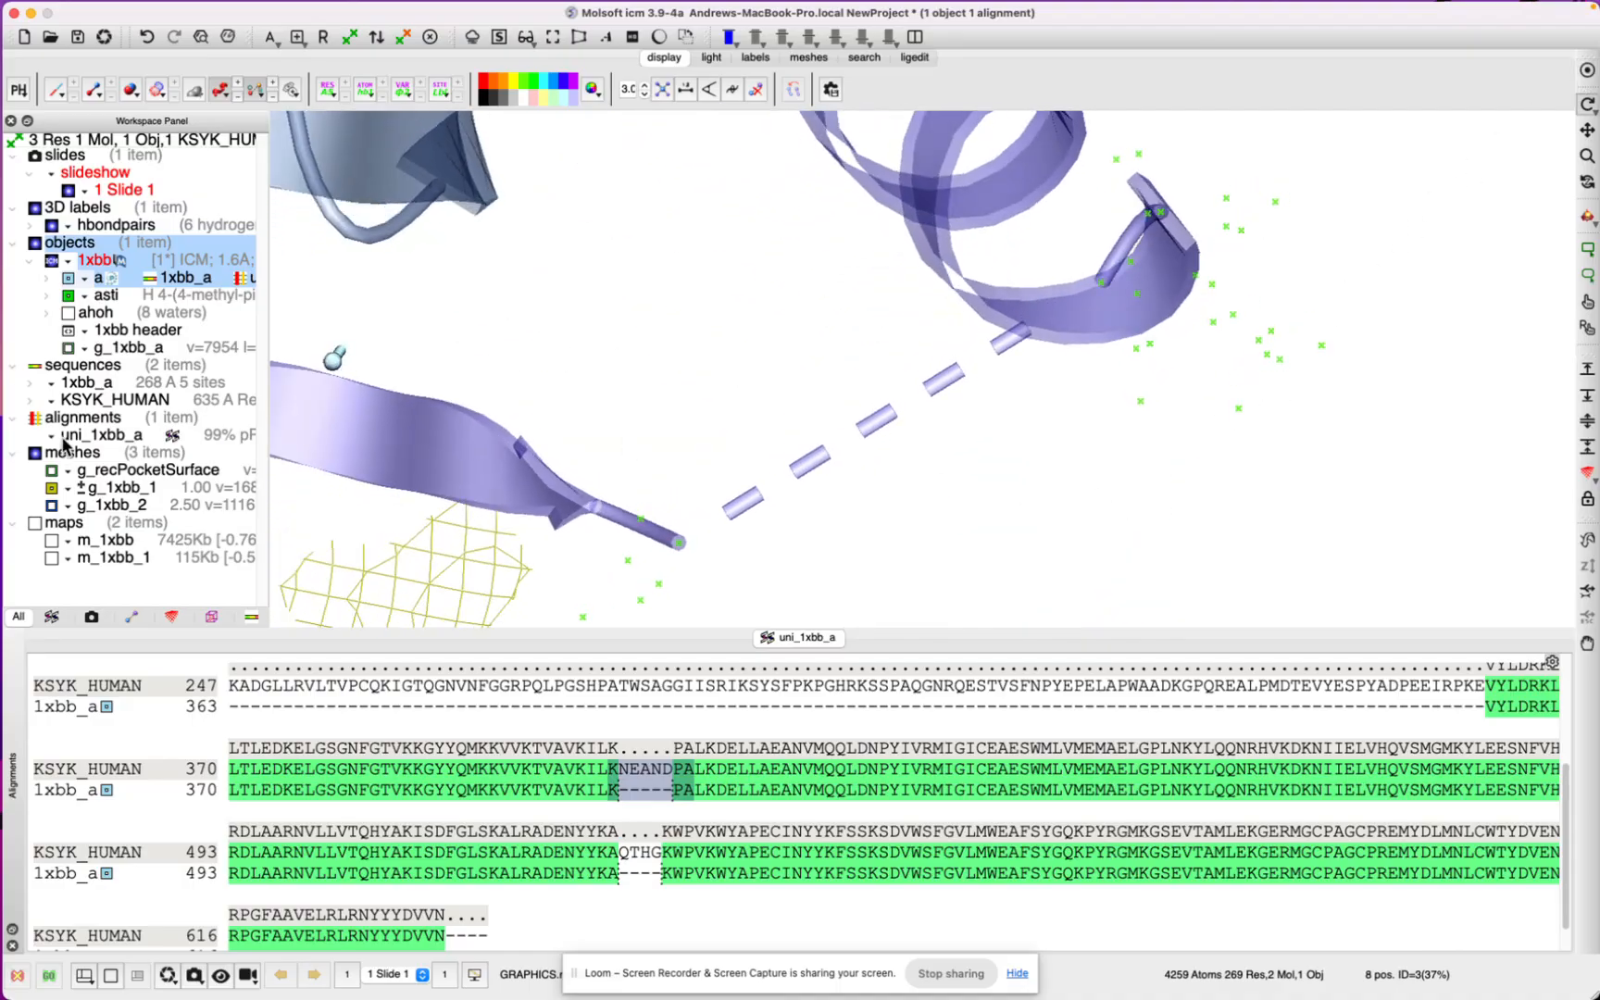
click(34, 455)
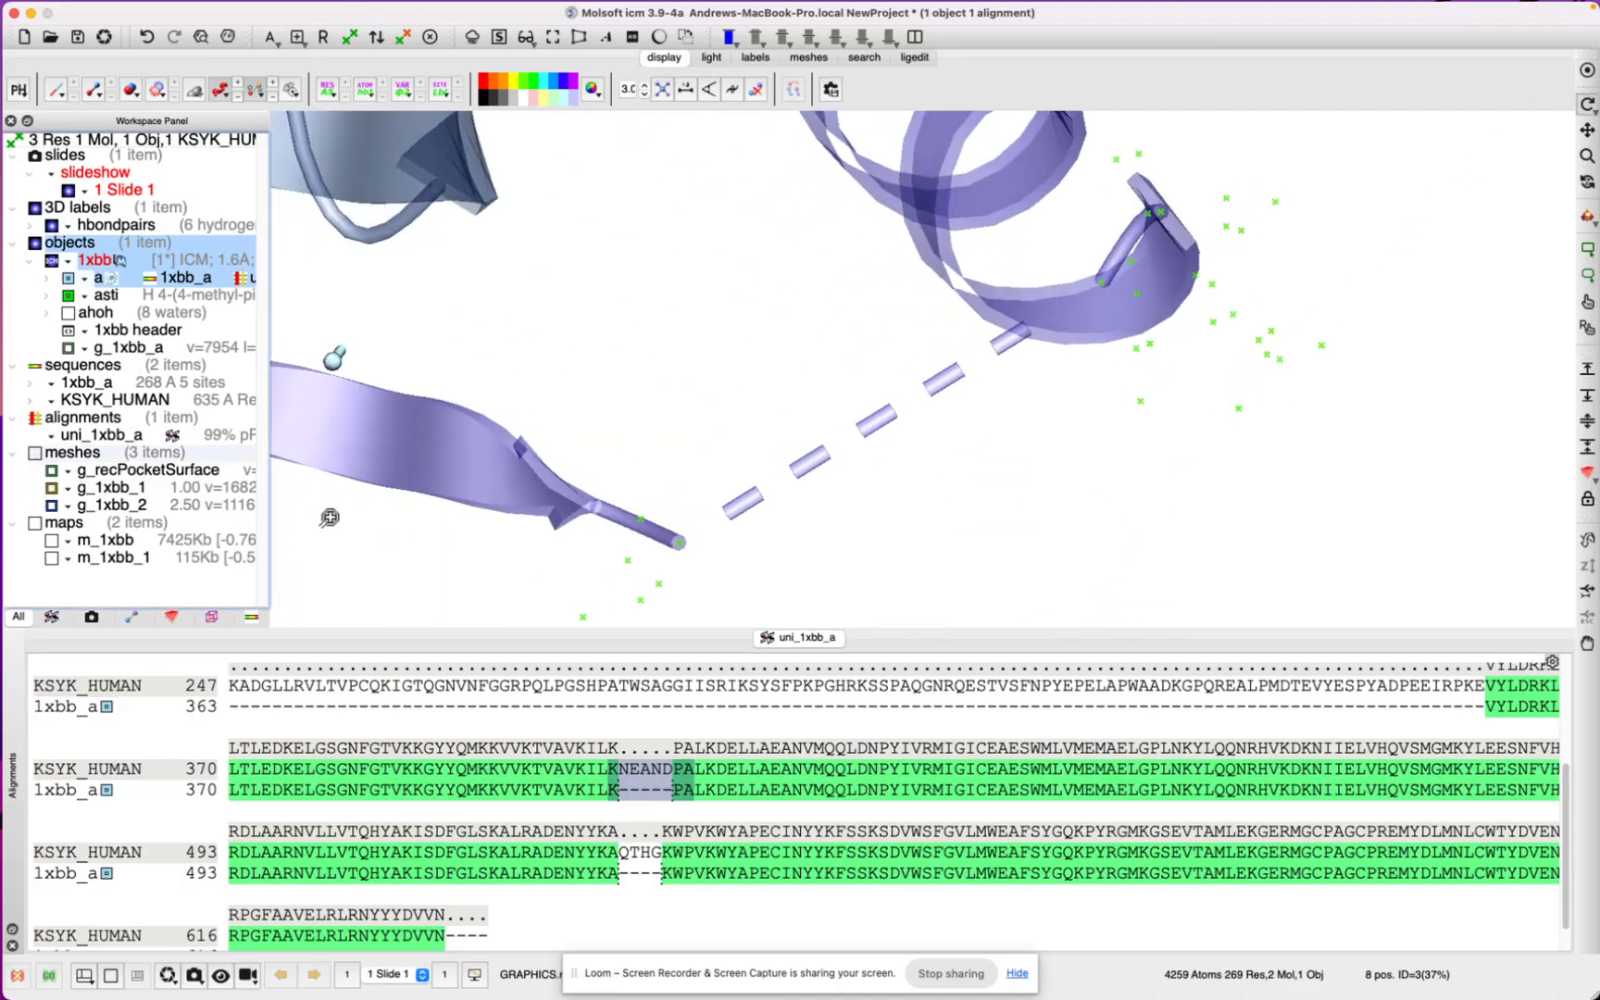
key(Escape)
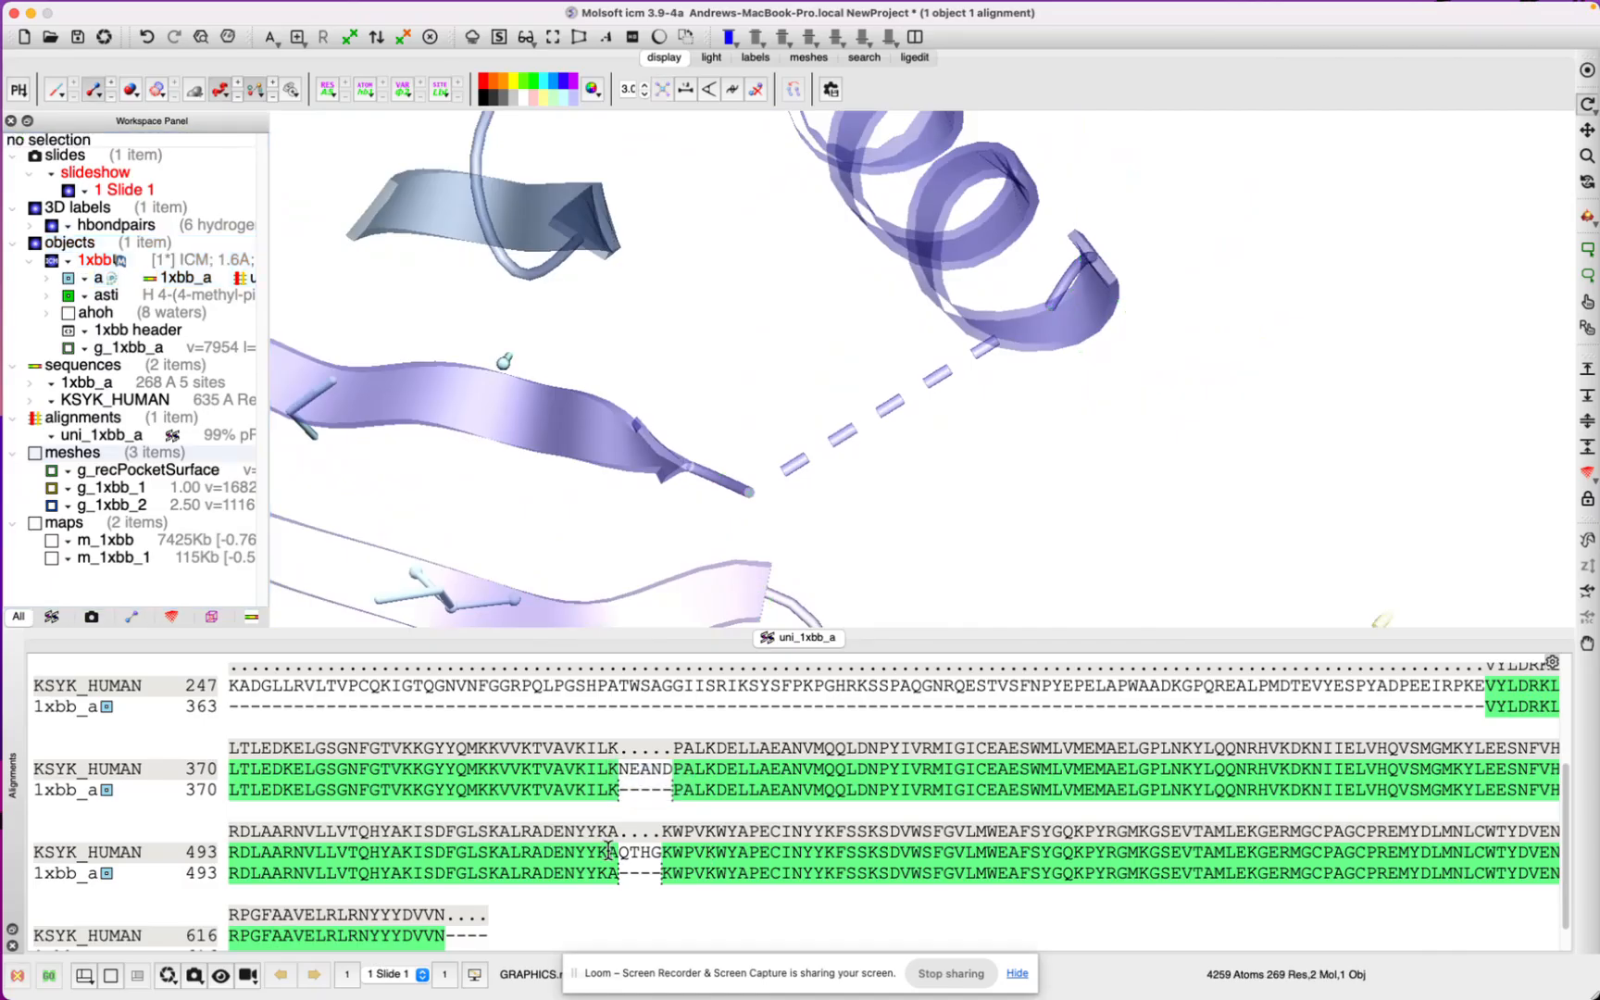
Step: Centre the view on the residues flanking the missing QTHG stretch using the alignment, and clear their selection in the structure
drag(608, 850, 667, 879)
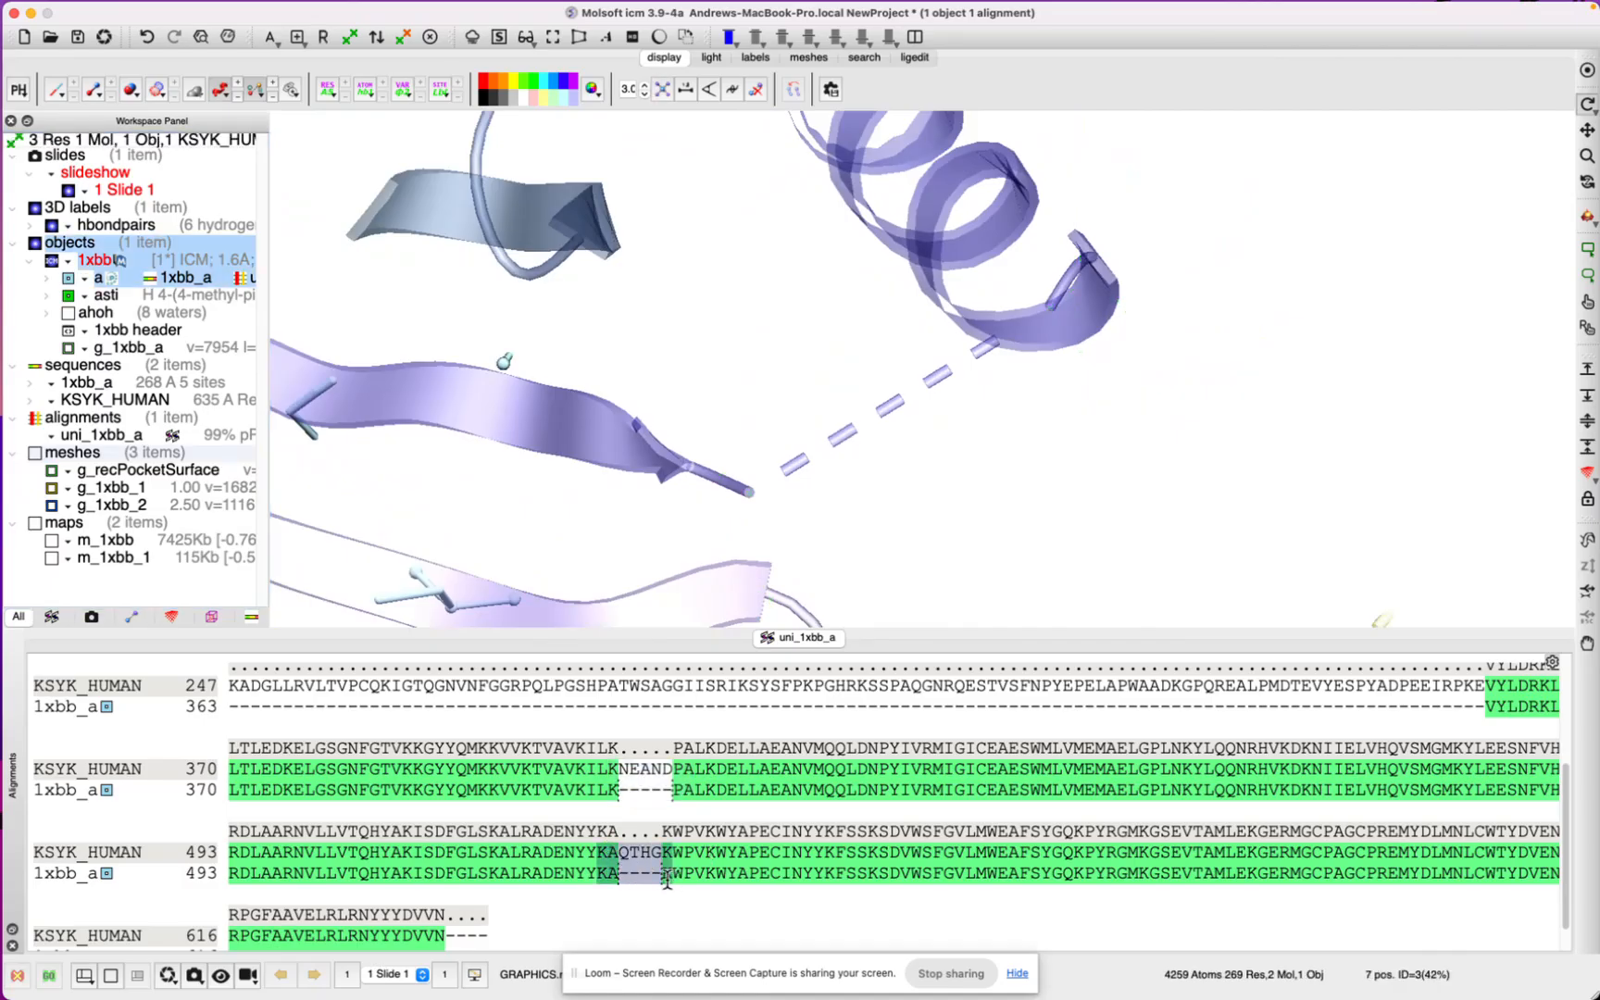
click(1586, 72)
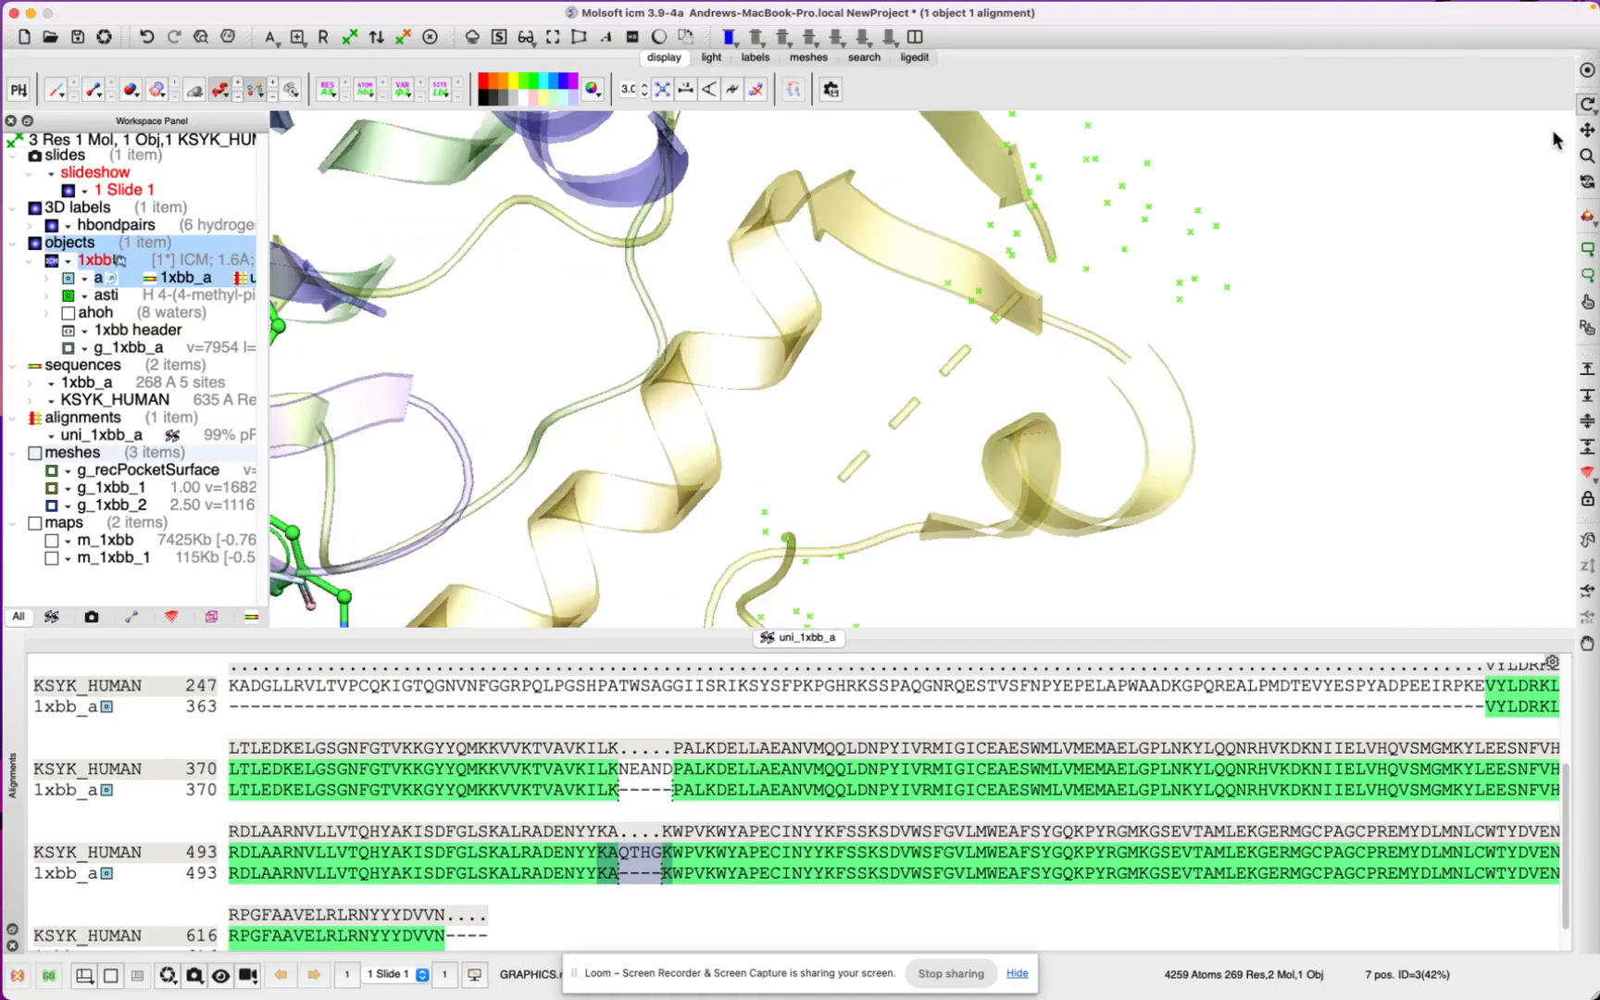
drag(1315, 374, 963, 458)
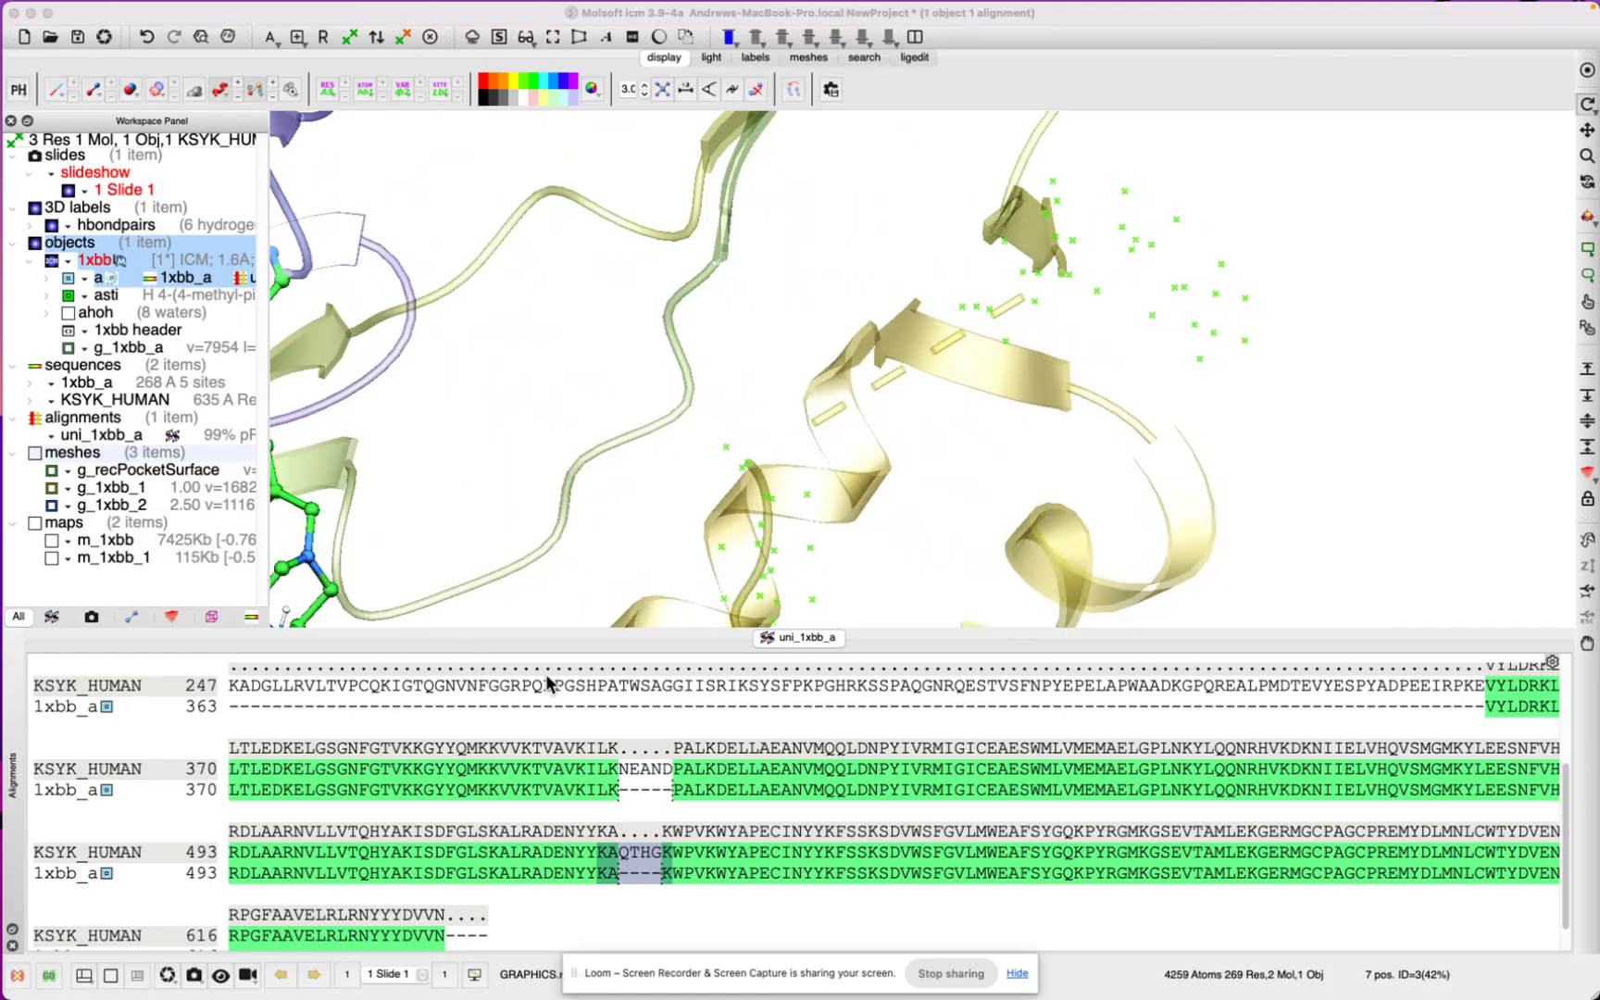
scroll(537, 530, down, 4)
scroll(534, 531, down, 5)
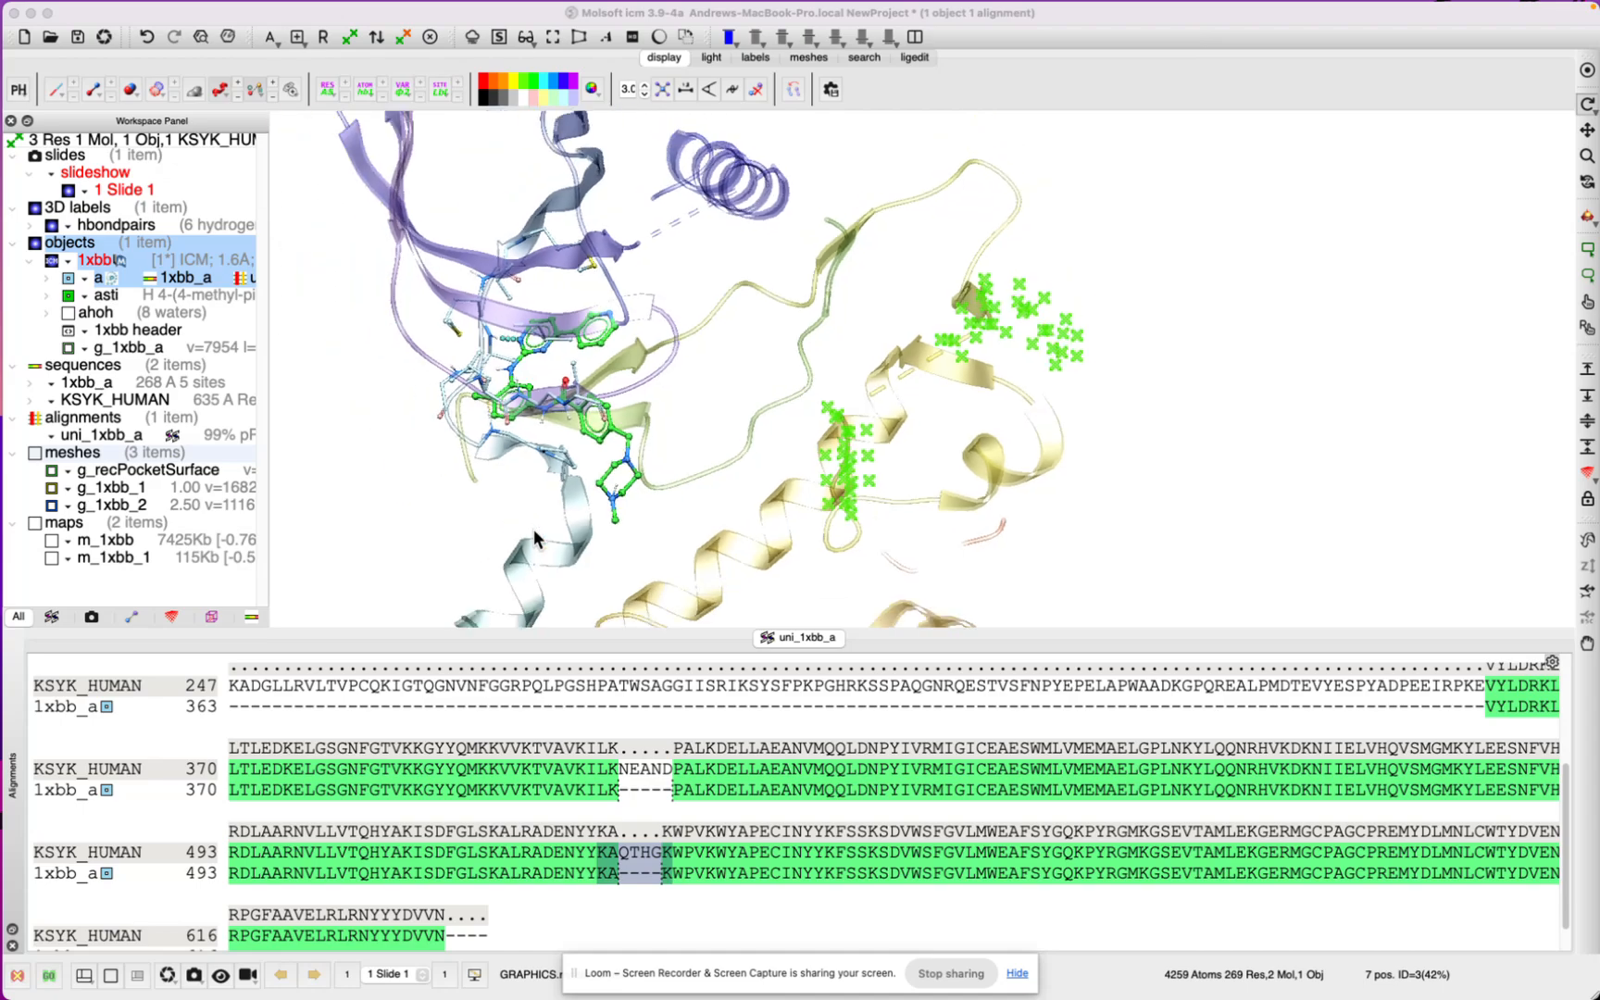
click(1167, 489)
mouse_move(1135, 501)
mouse_down()
mouse_move(1117, 515)
mouse_move(1168, 475)
mouse_move(1196, 500)
mouse_move(1112, 492)
mouse_up()
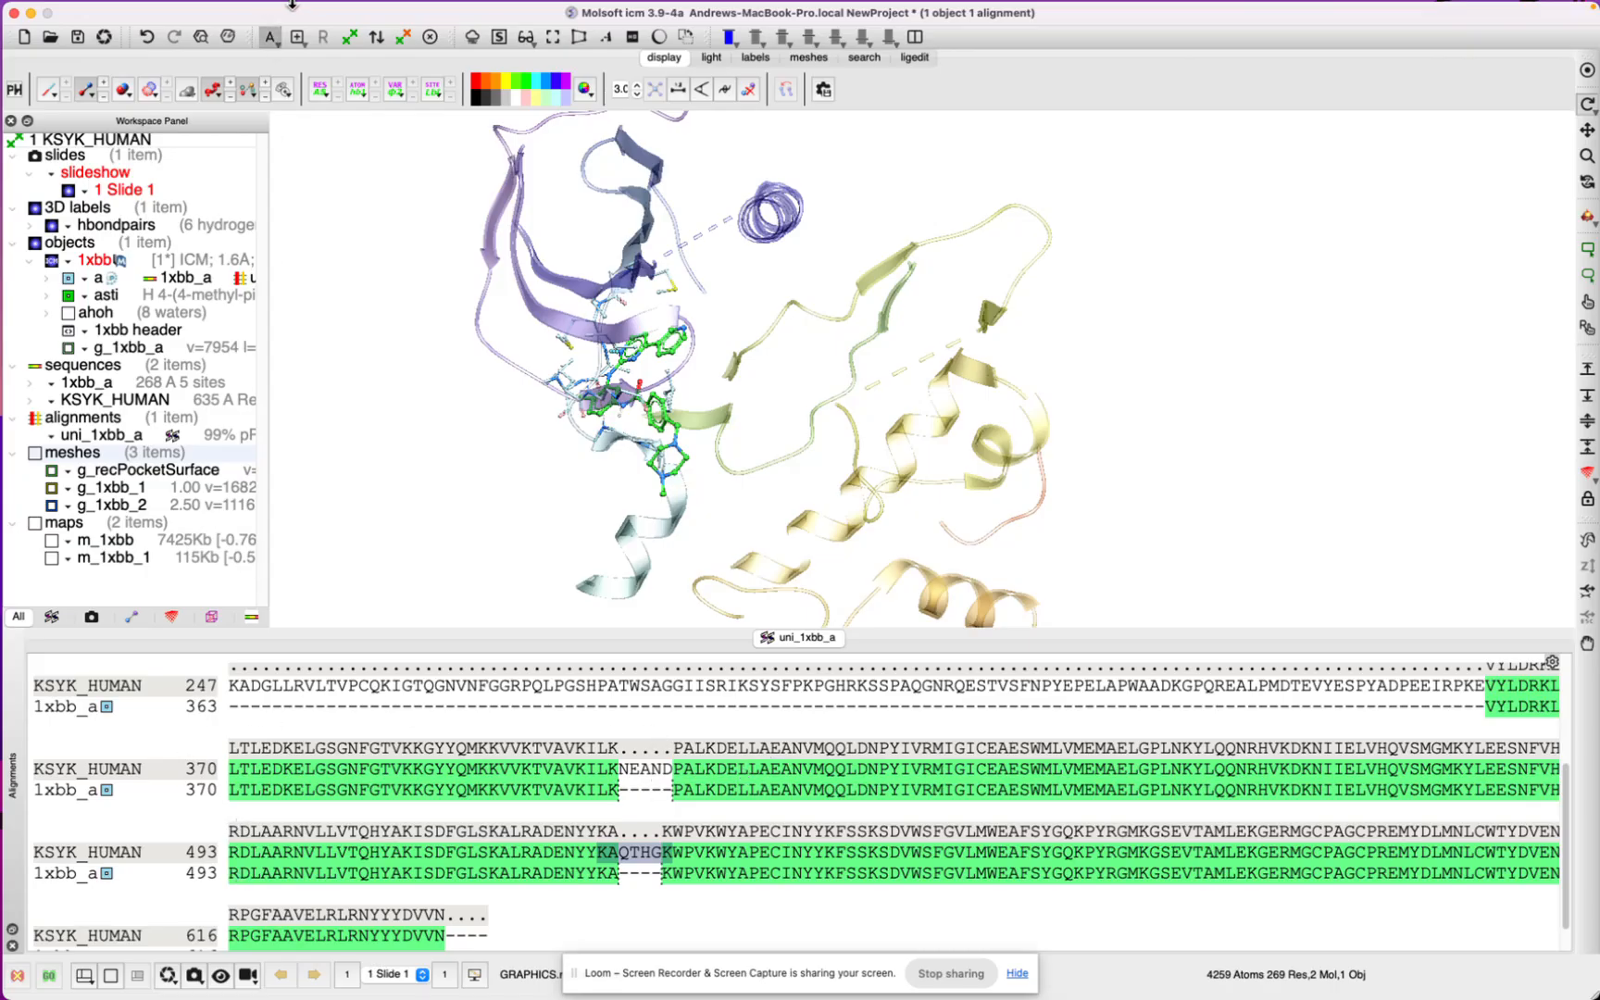
Step: Set up the Full Model Builder with sequence KSYK_HUMAN, 3D template a_1xbb.a and alignment uni_1xbb_a
click(323, 11)
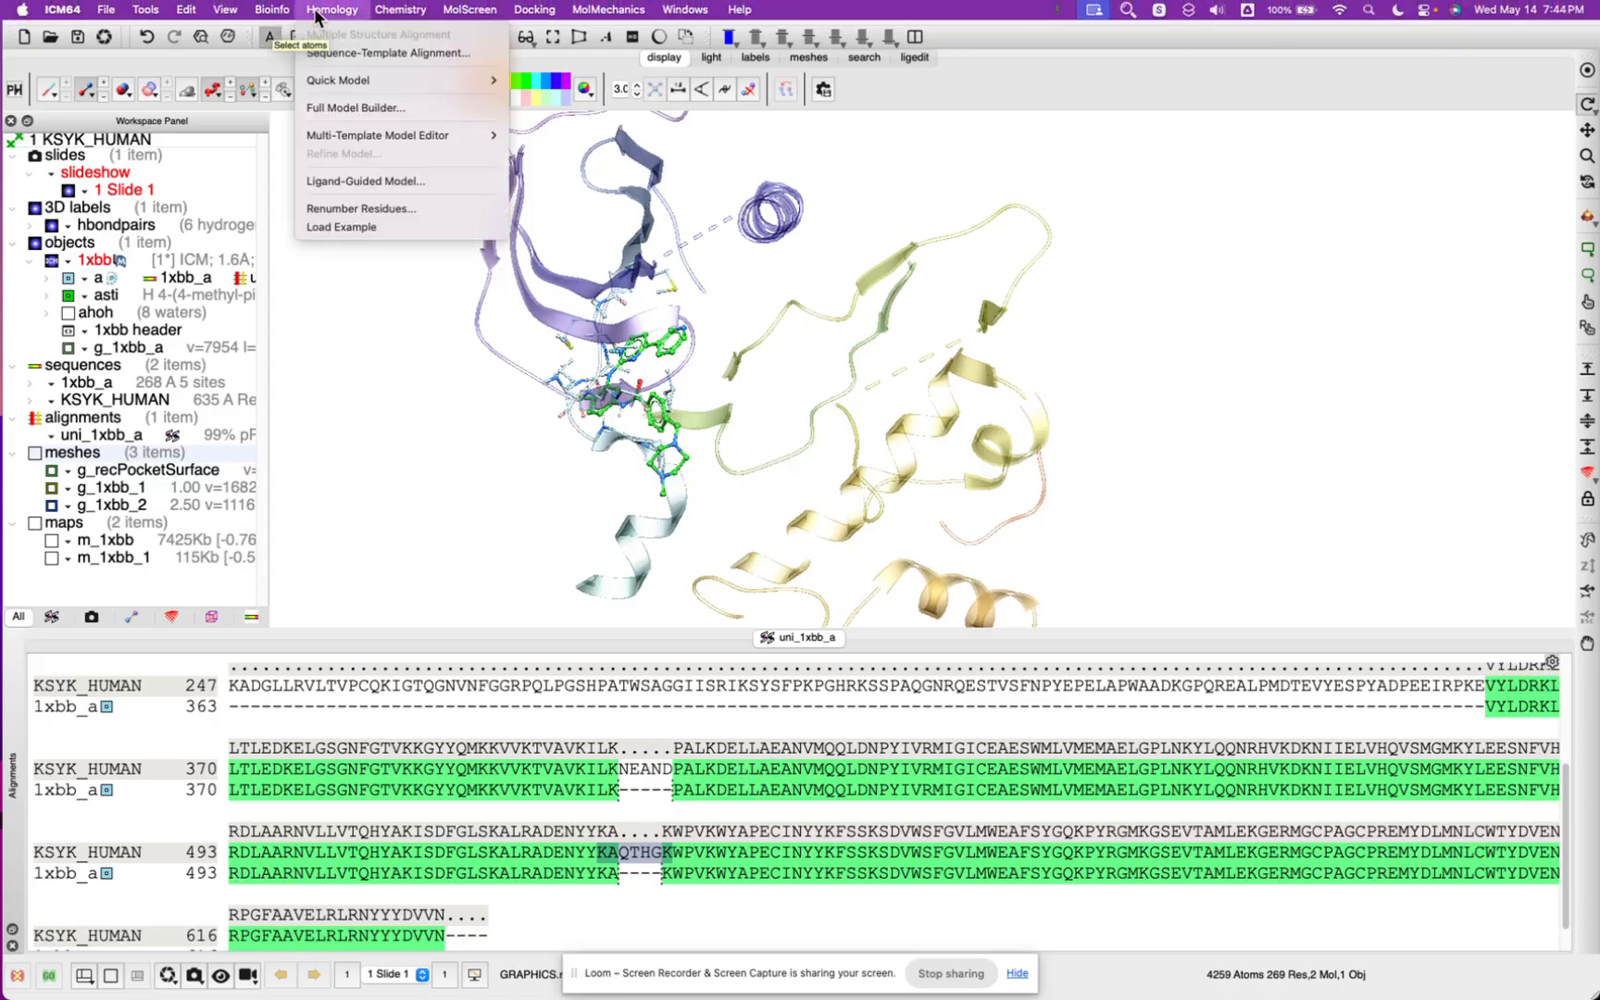
click(335, 108)
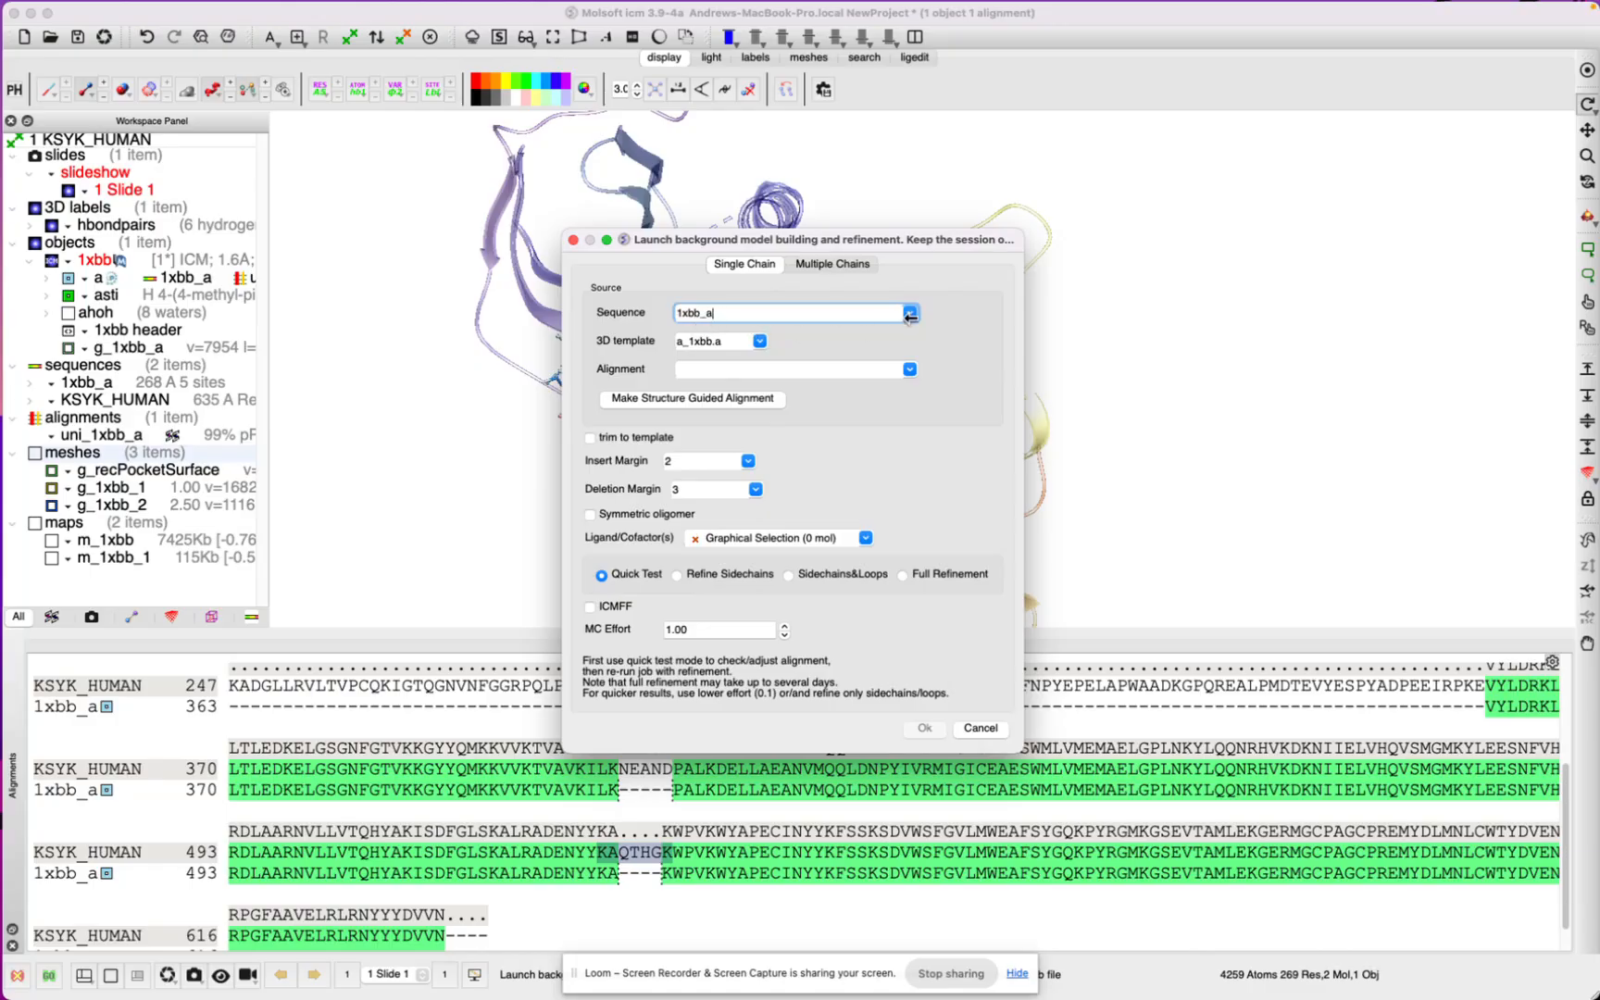
click(910, 316)
click(746, 342)
click(910, 369)
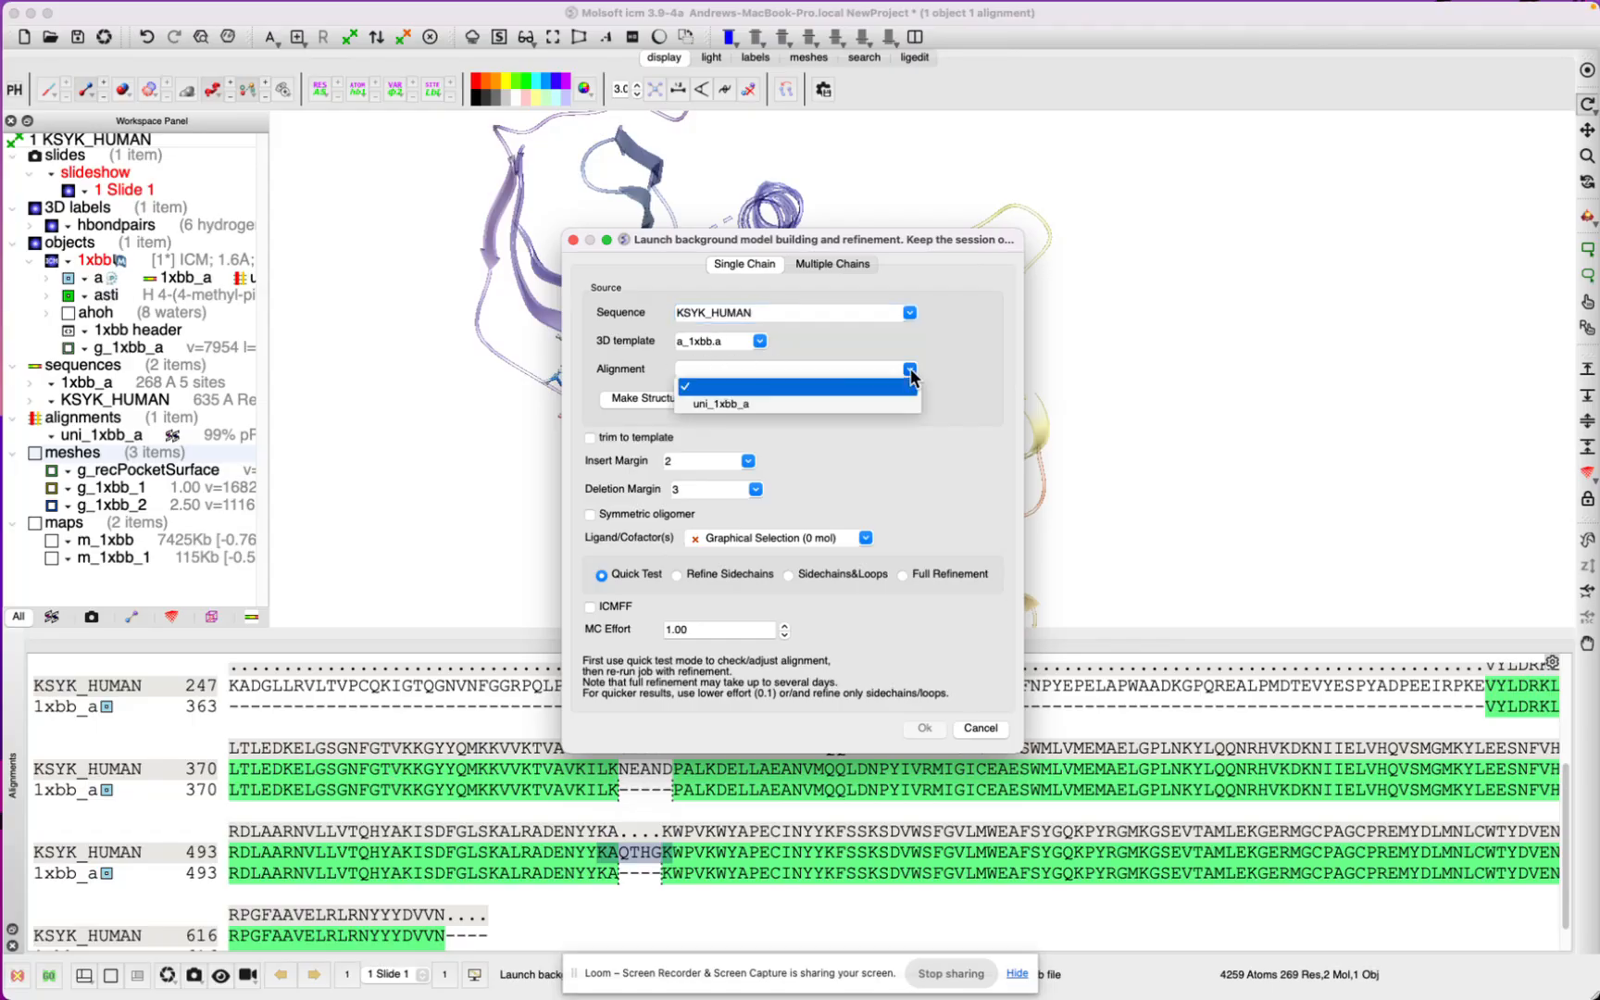
click(760, 404)
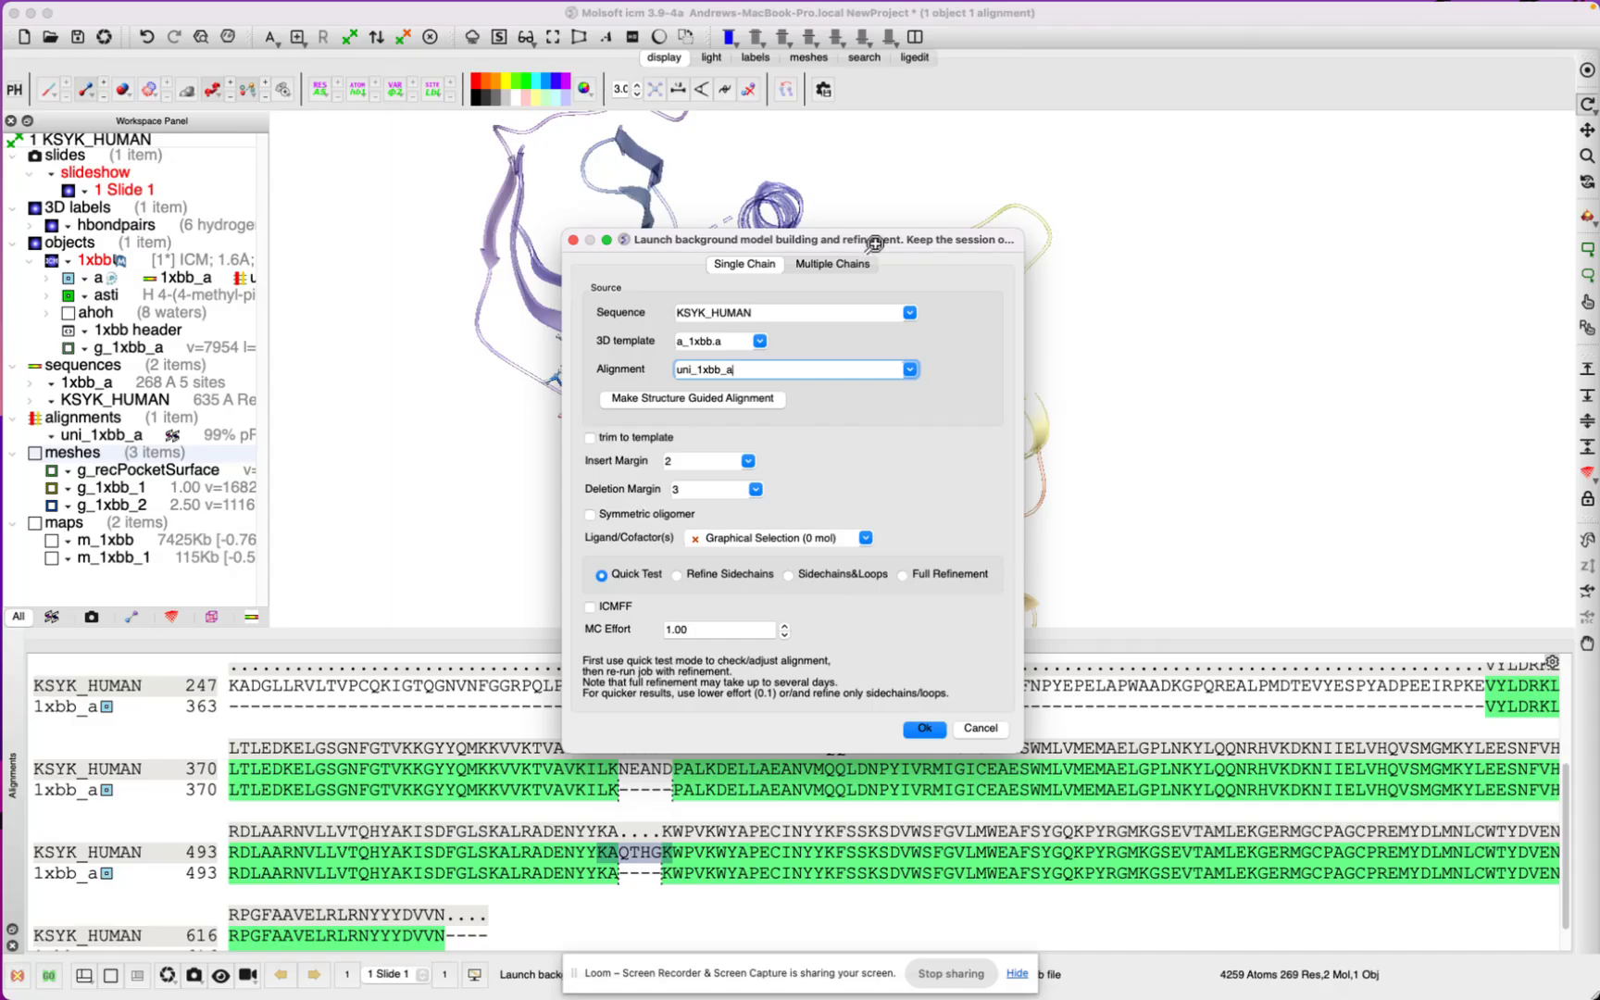
drag(875, 244, 496, 171)
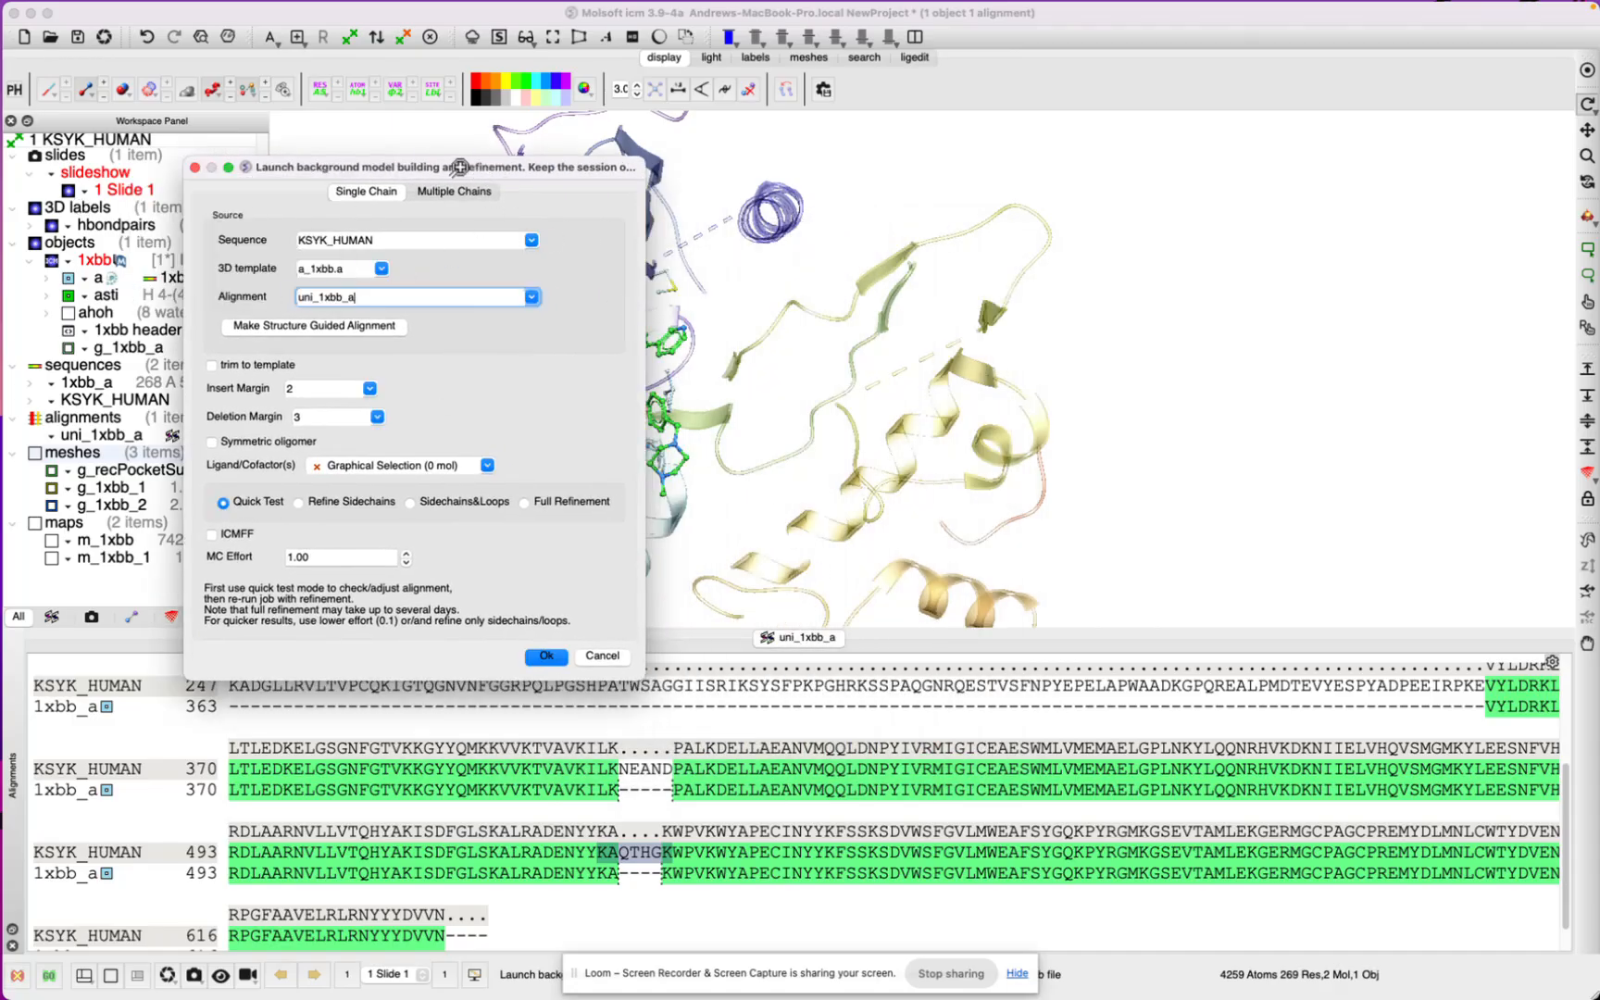
drag(461, 166, 588, 172)
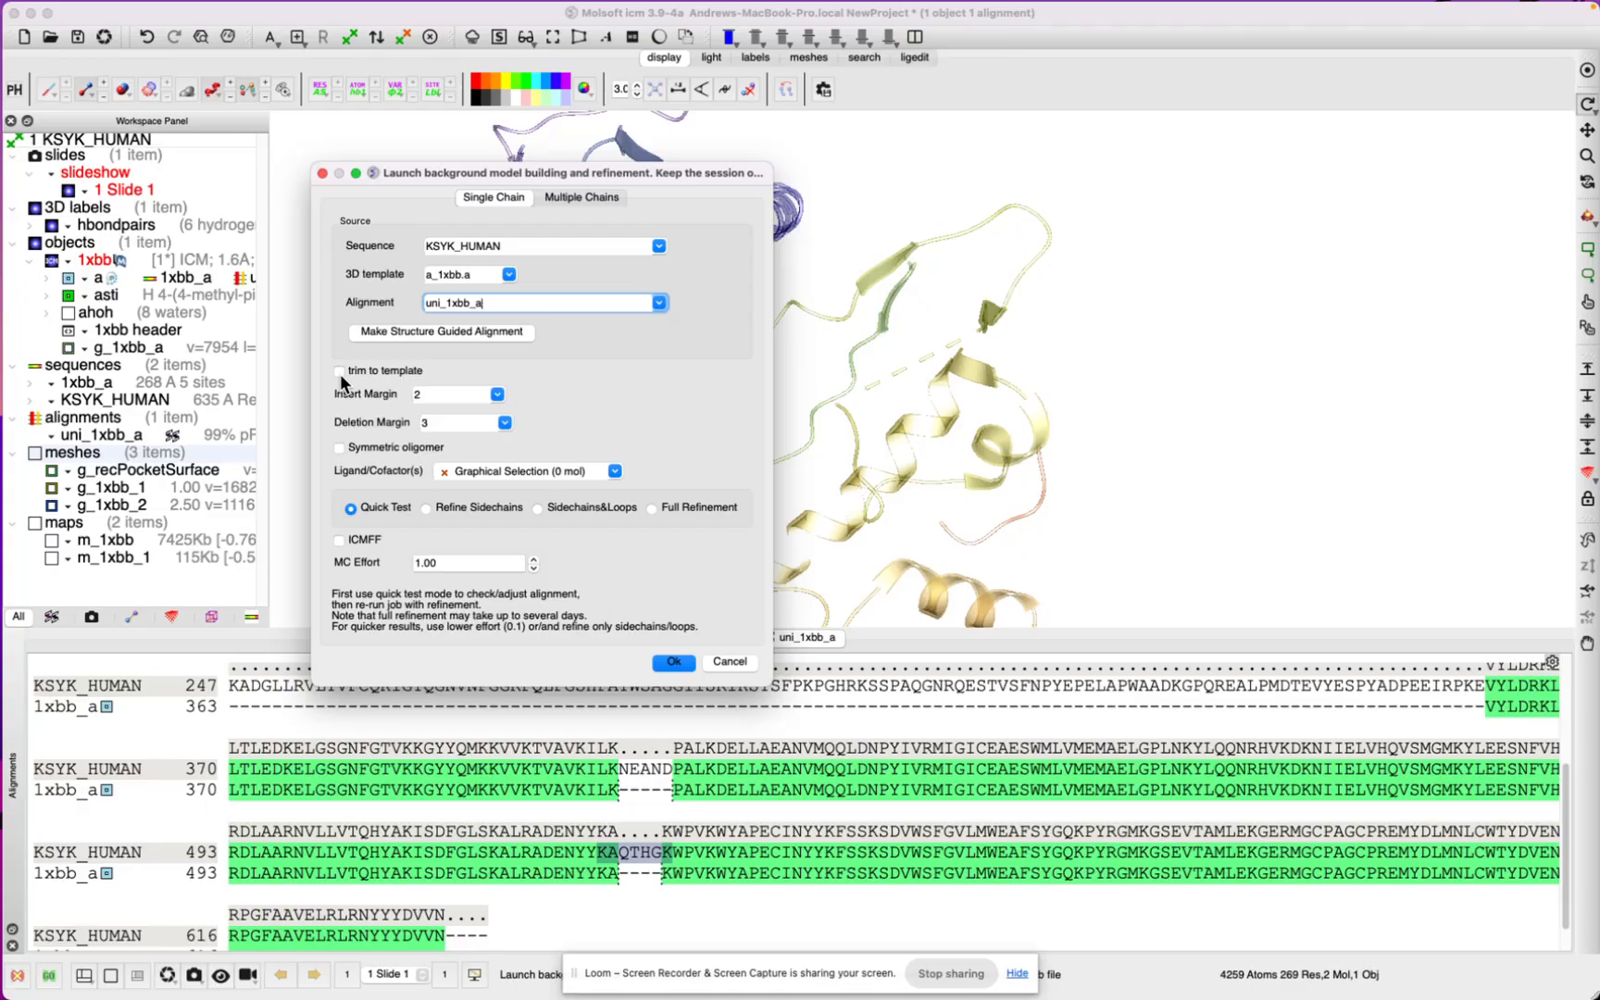
Step: Enable trim to template and supply the asti ligand as the graphical selection, then cancel model building and clear the selection
scroll(975, 755, up, 1)
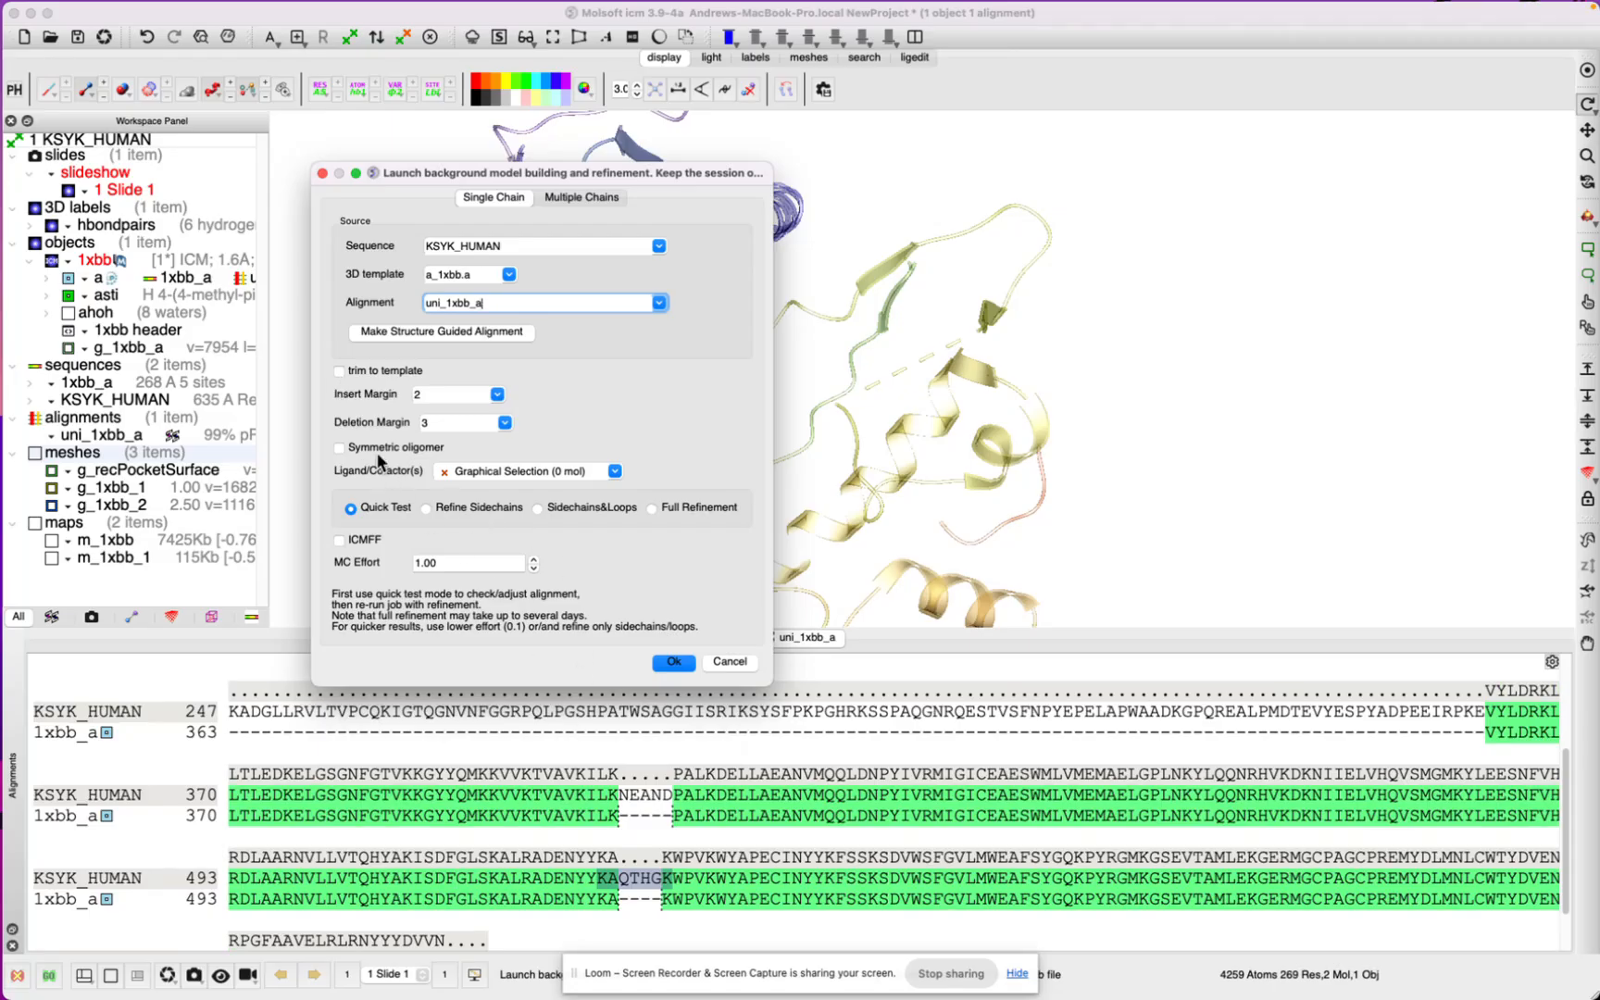
click(339, 372)
click(129, 293)
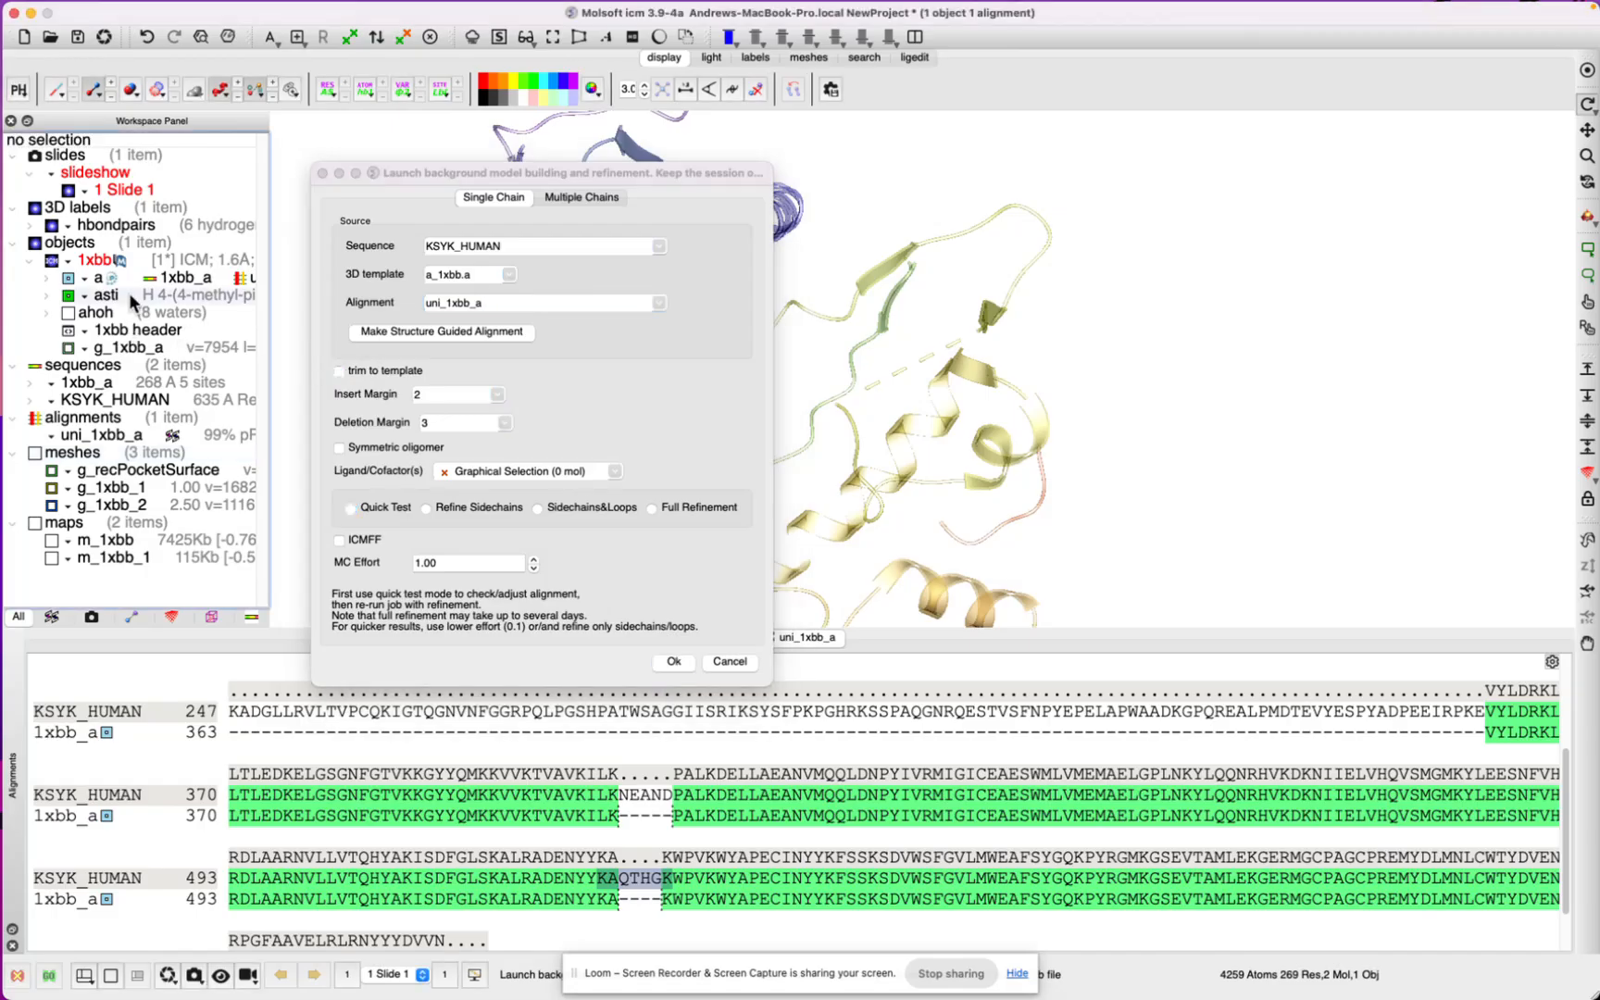
click(401, 40)
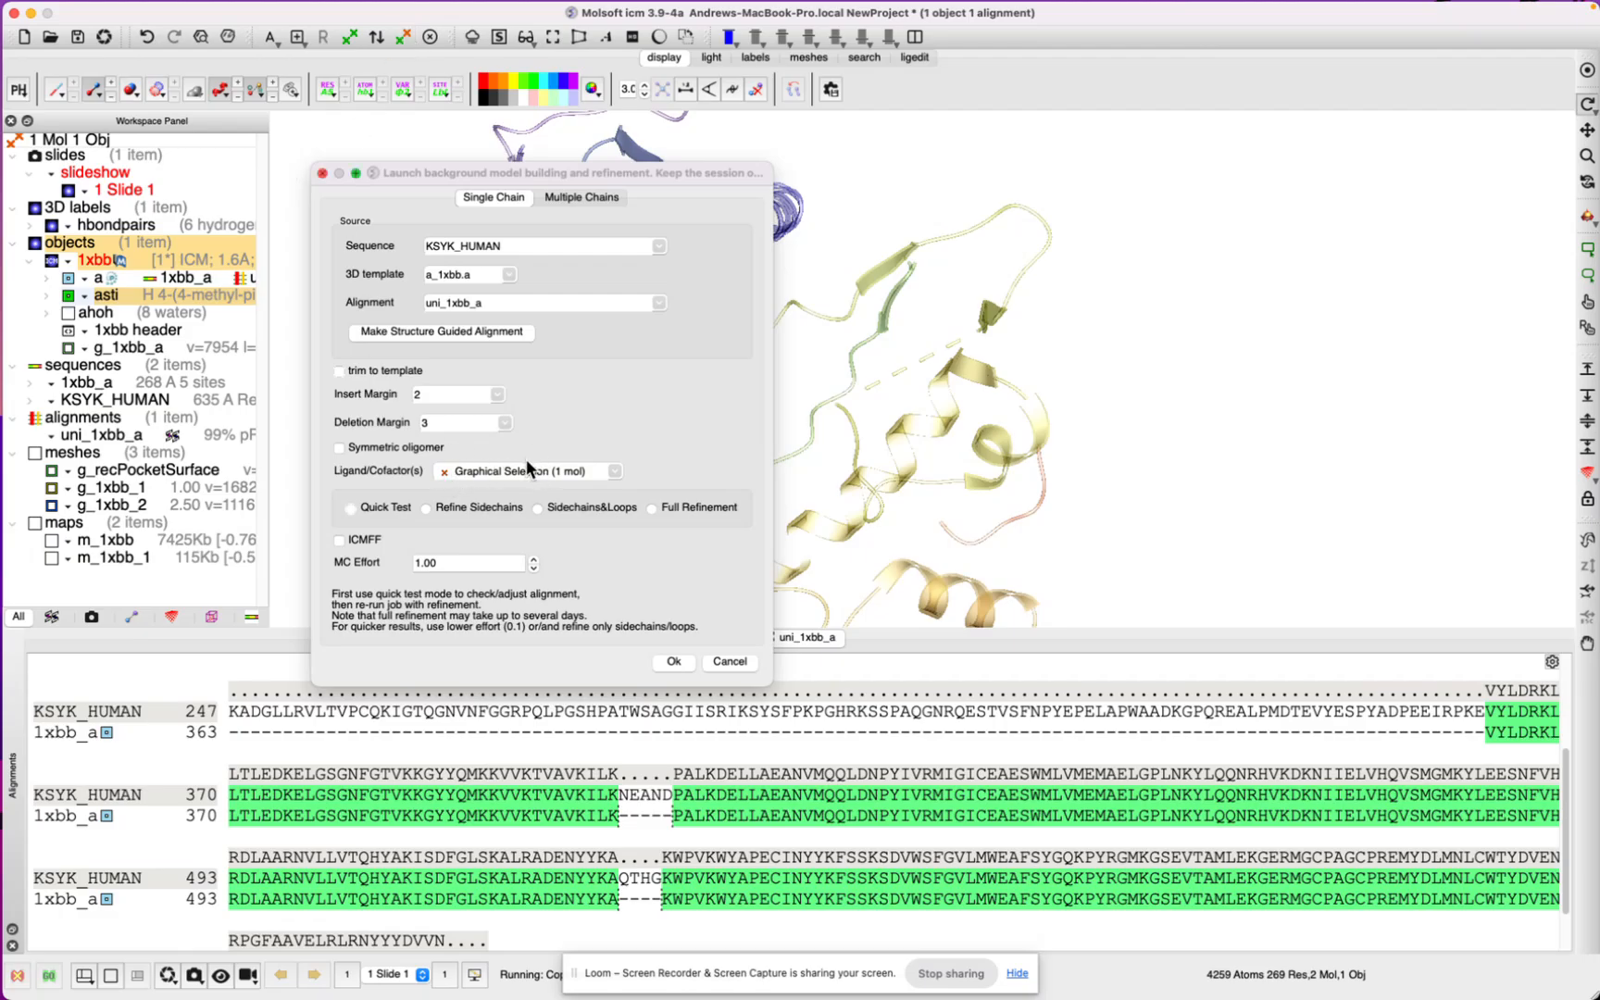
click(470, 494)
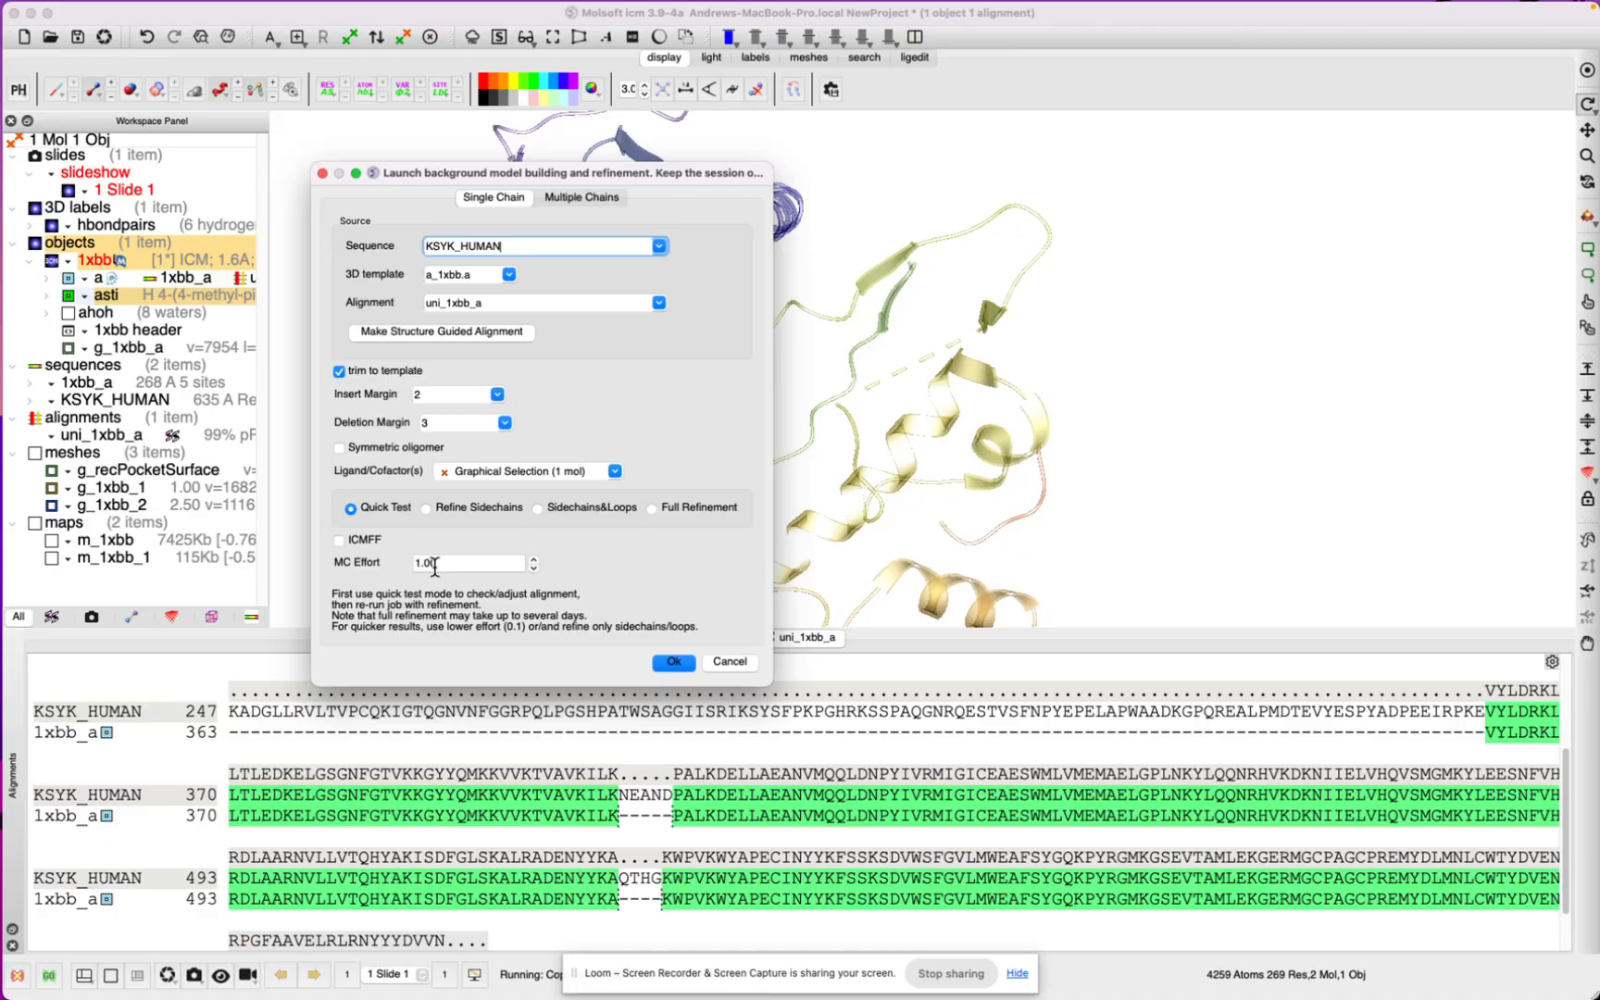
click(739, 666)
click(722, 663)
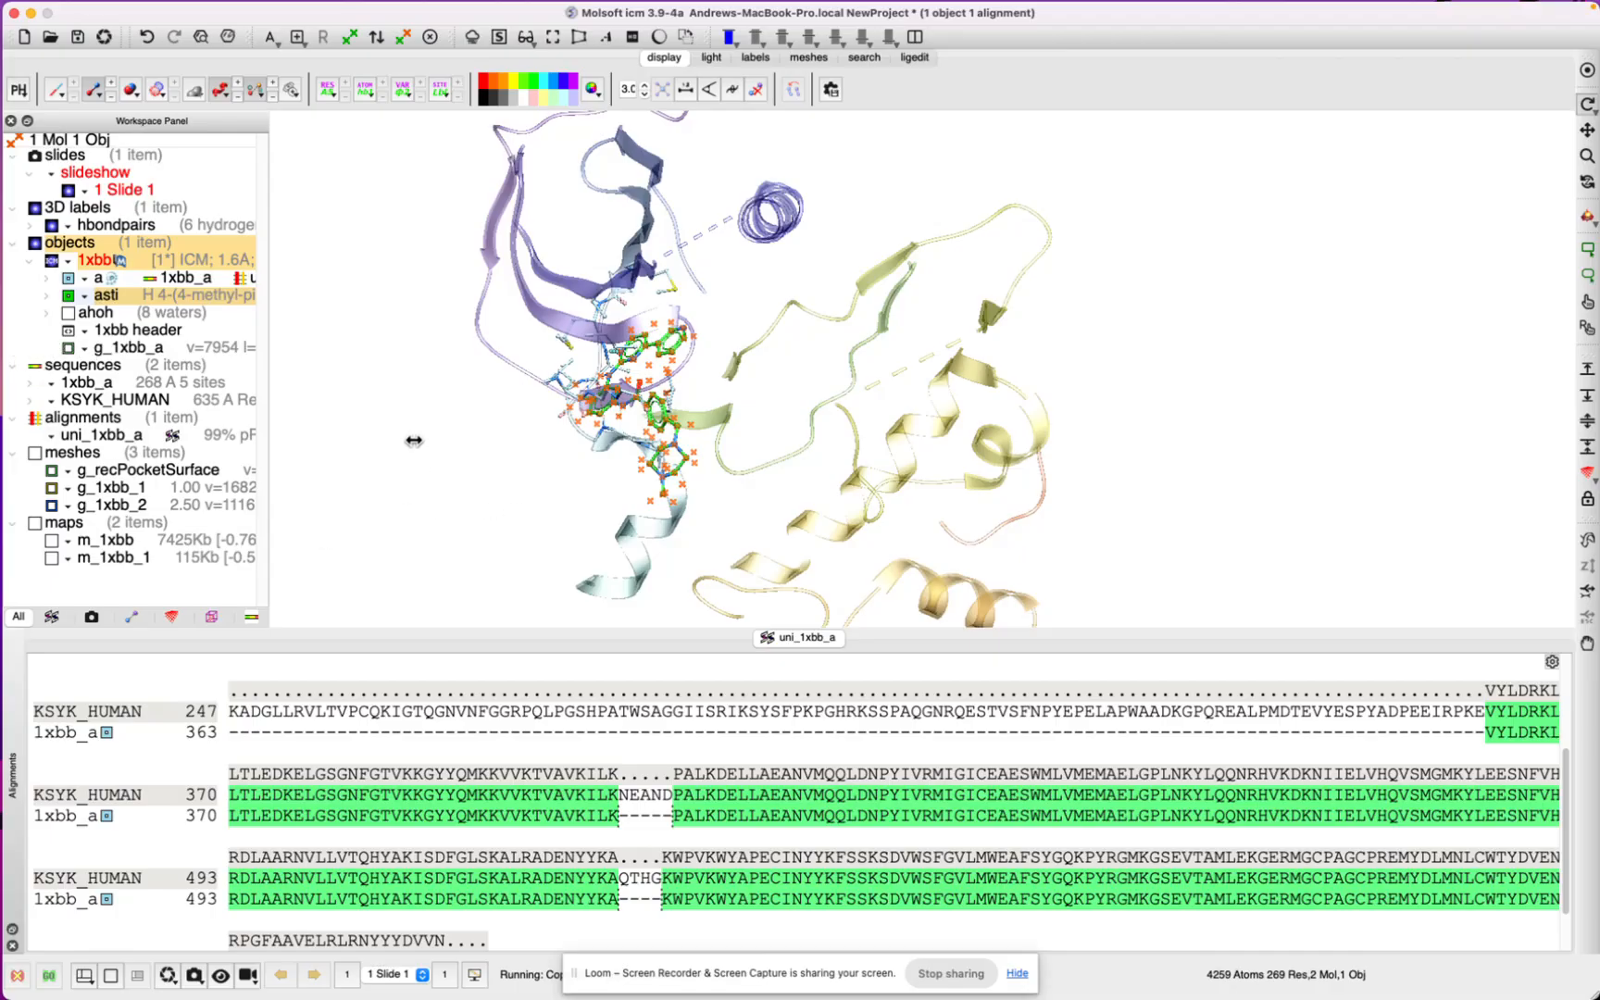
drag(418, 434, 541, 476)
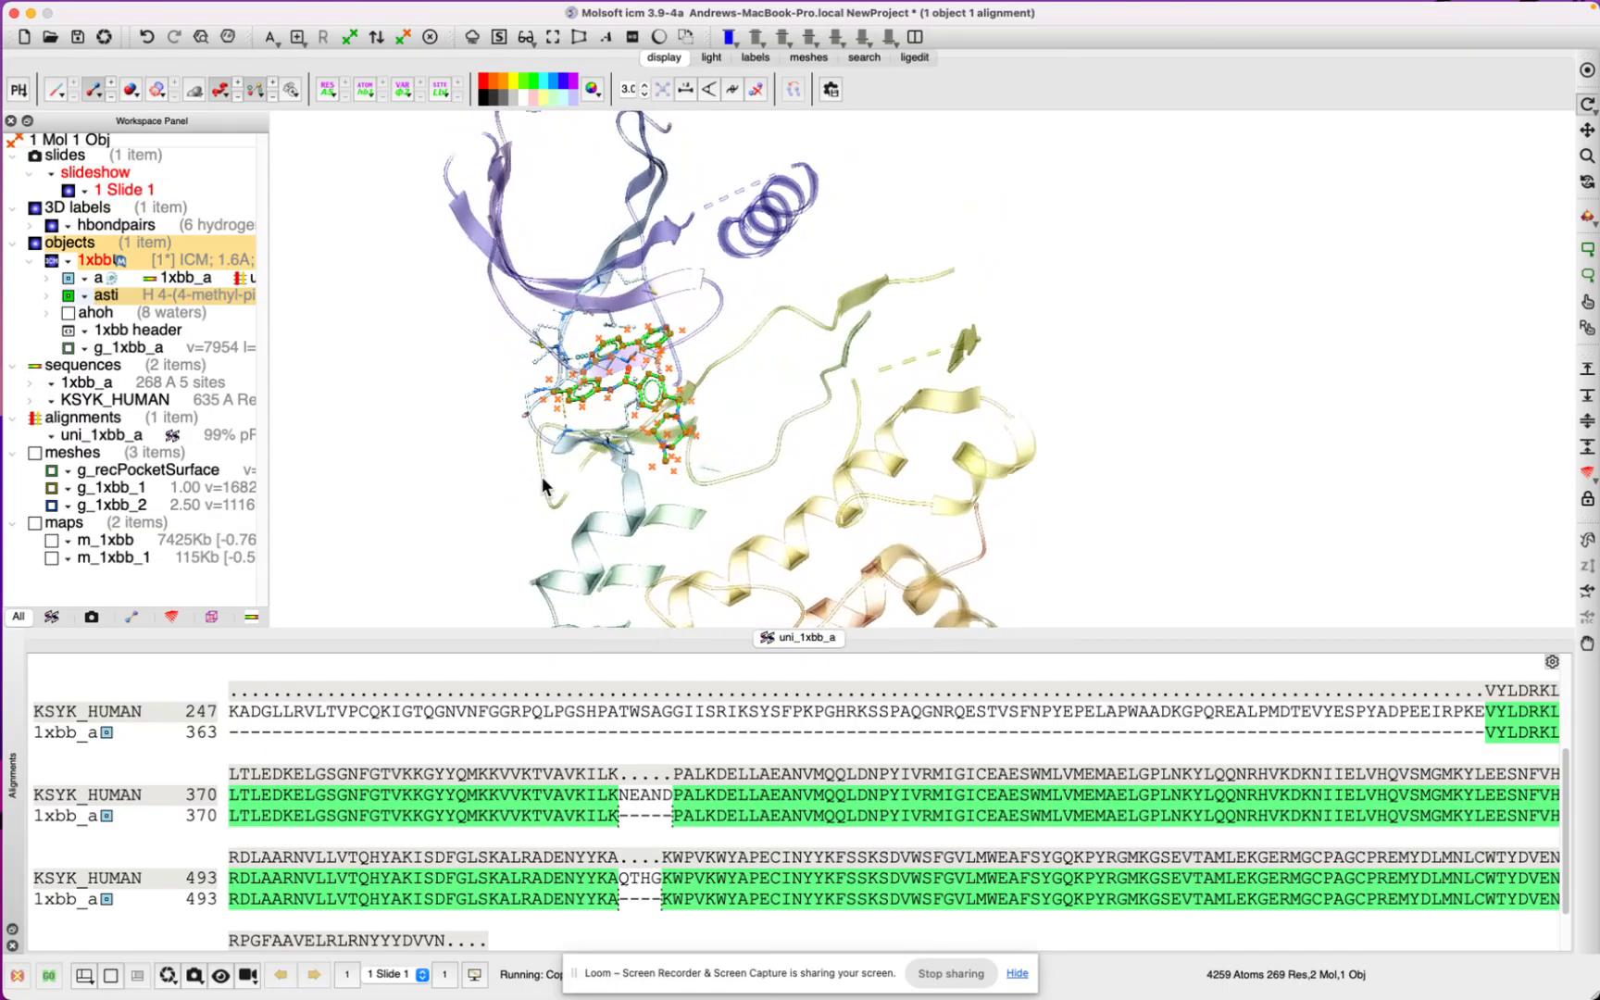
click(429, 39)
Step: Centre the view on the asti ligand and clear its selection
drag(393, 400, 448, 410)
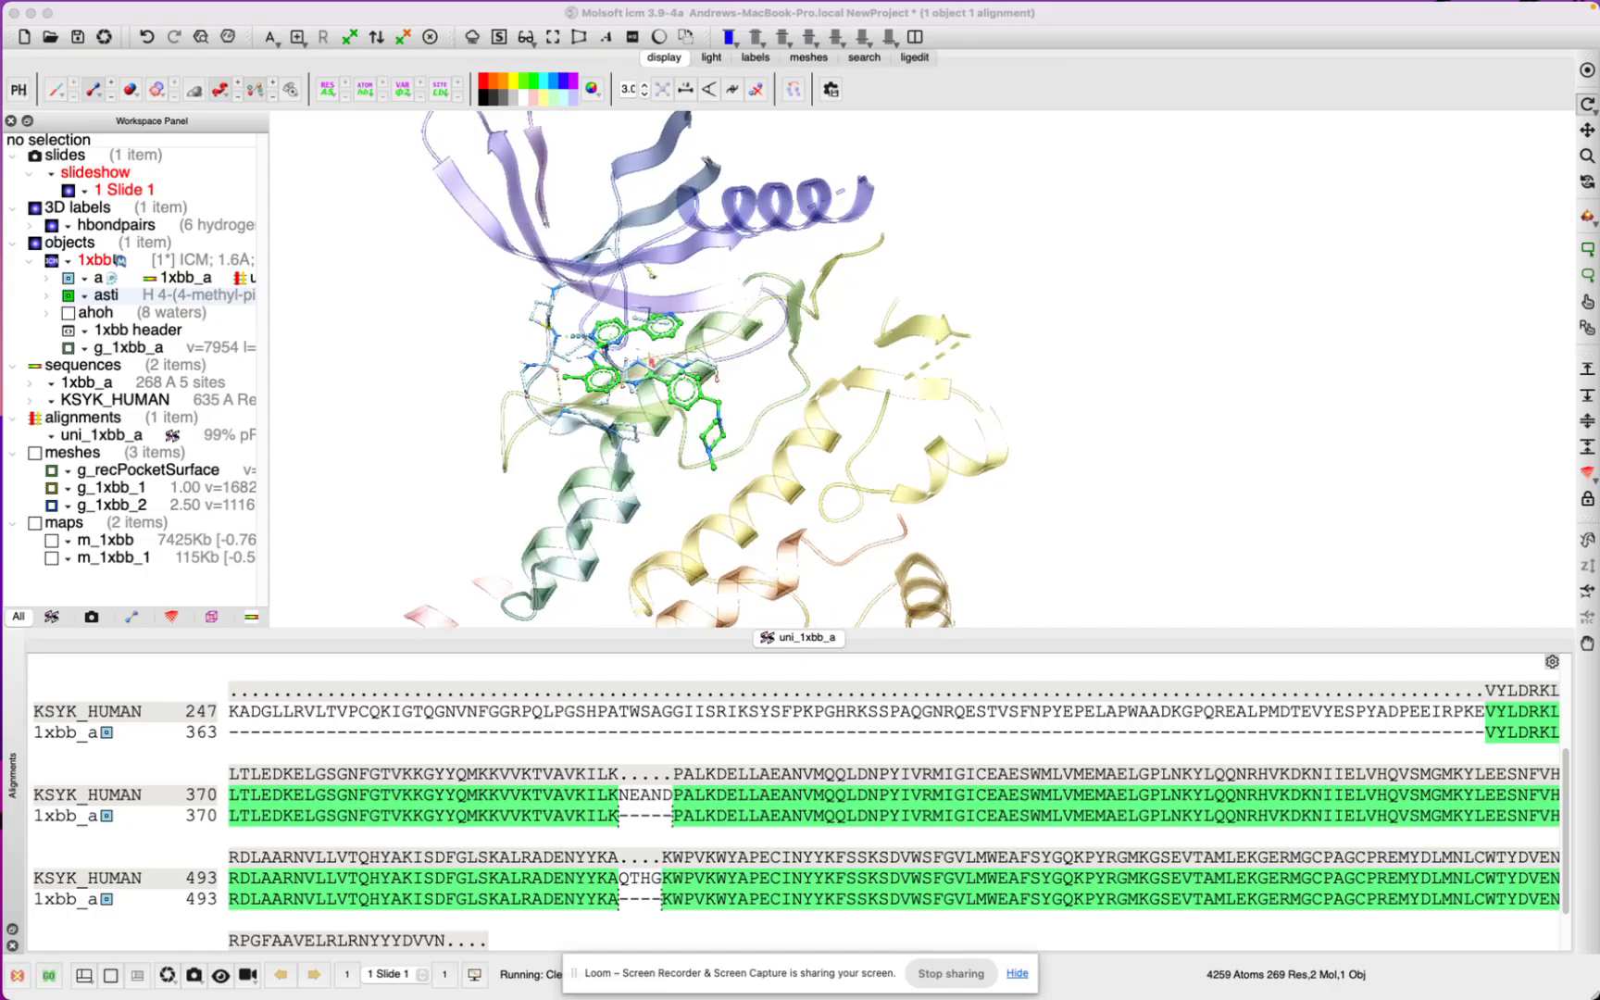
click(138, 298)
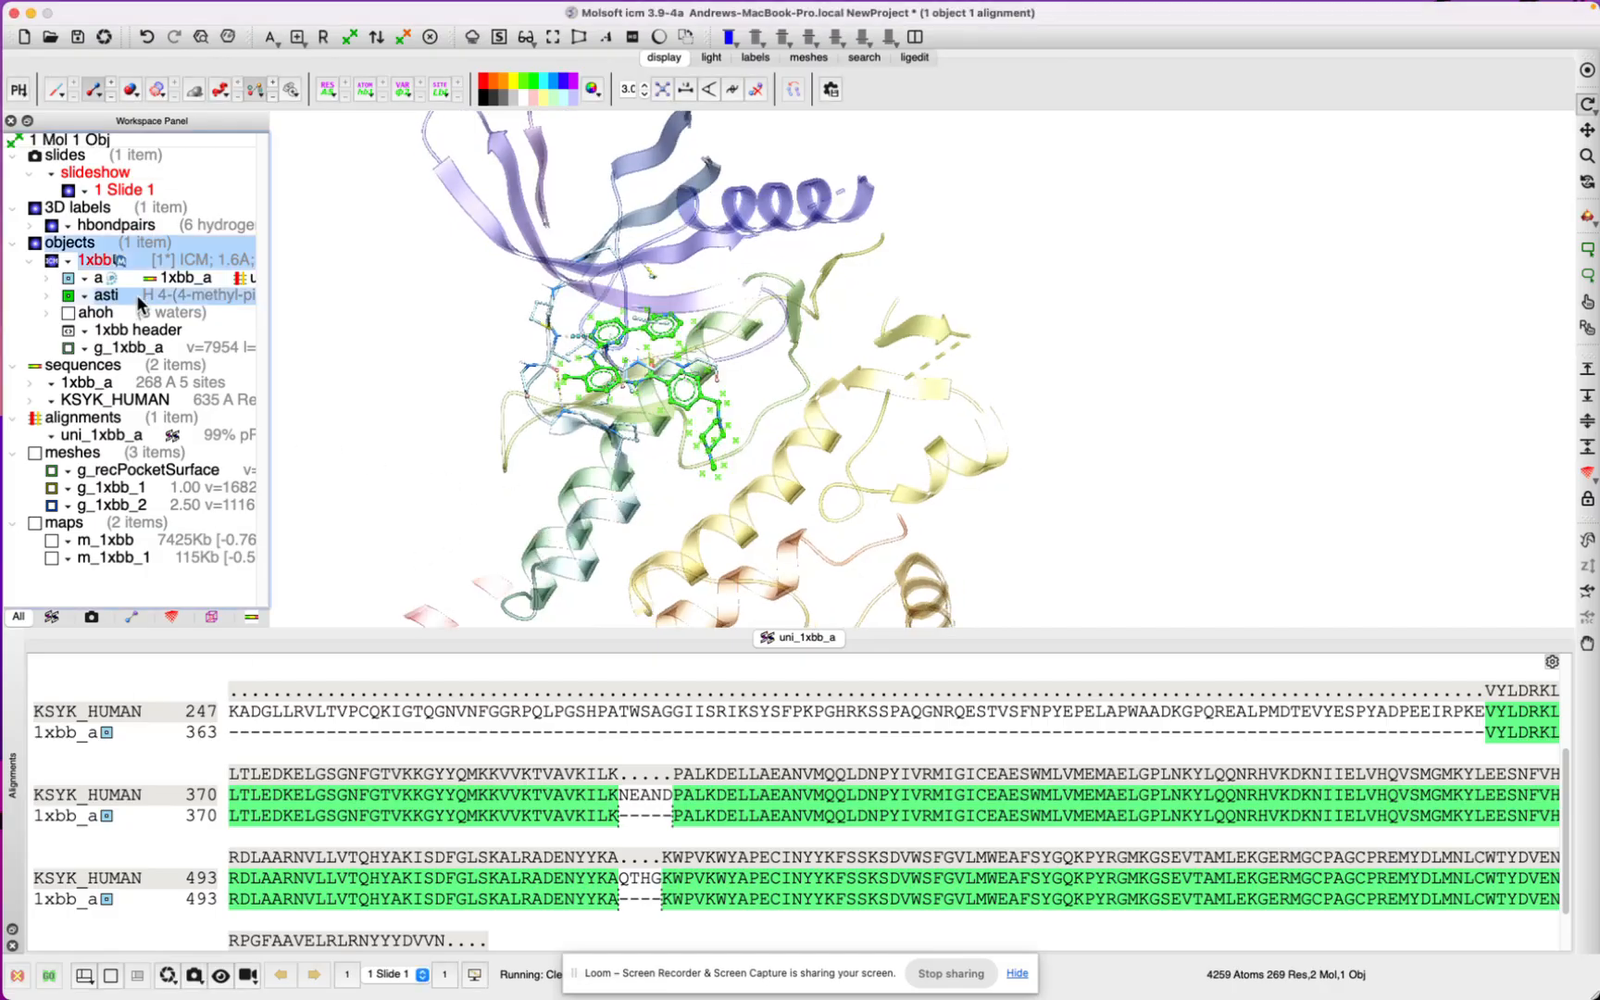
click(1586, 70)
click(498, 291)
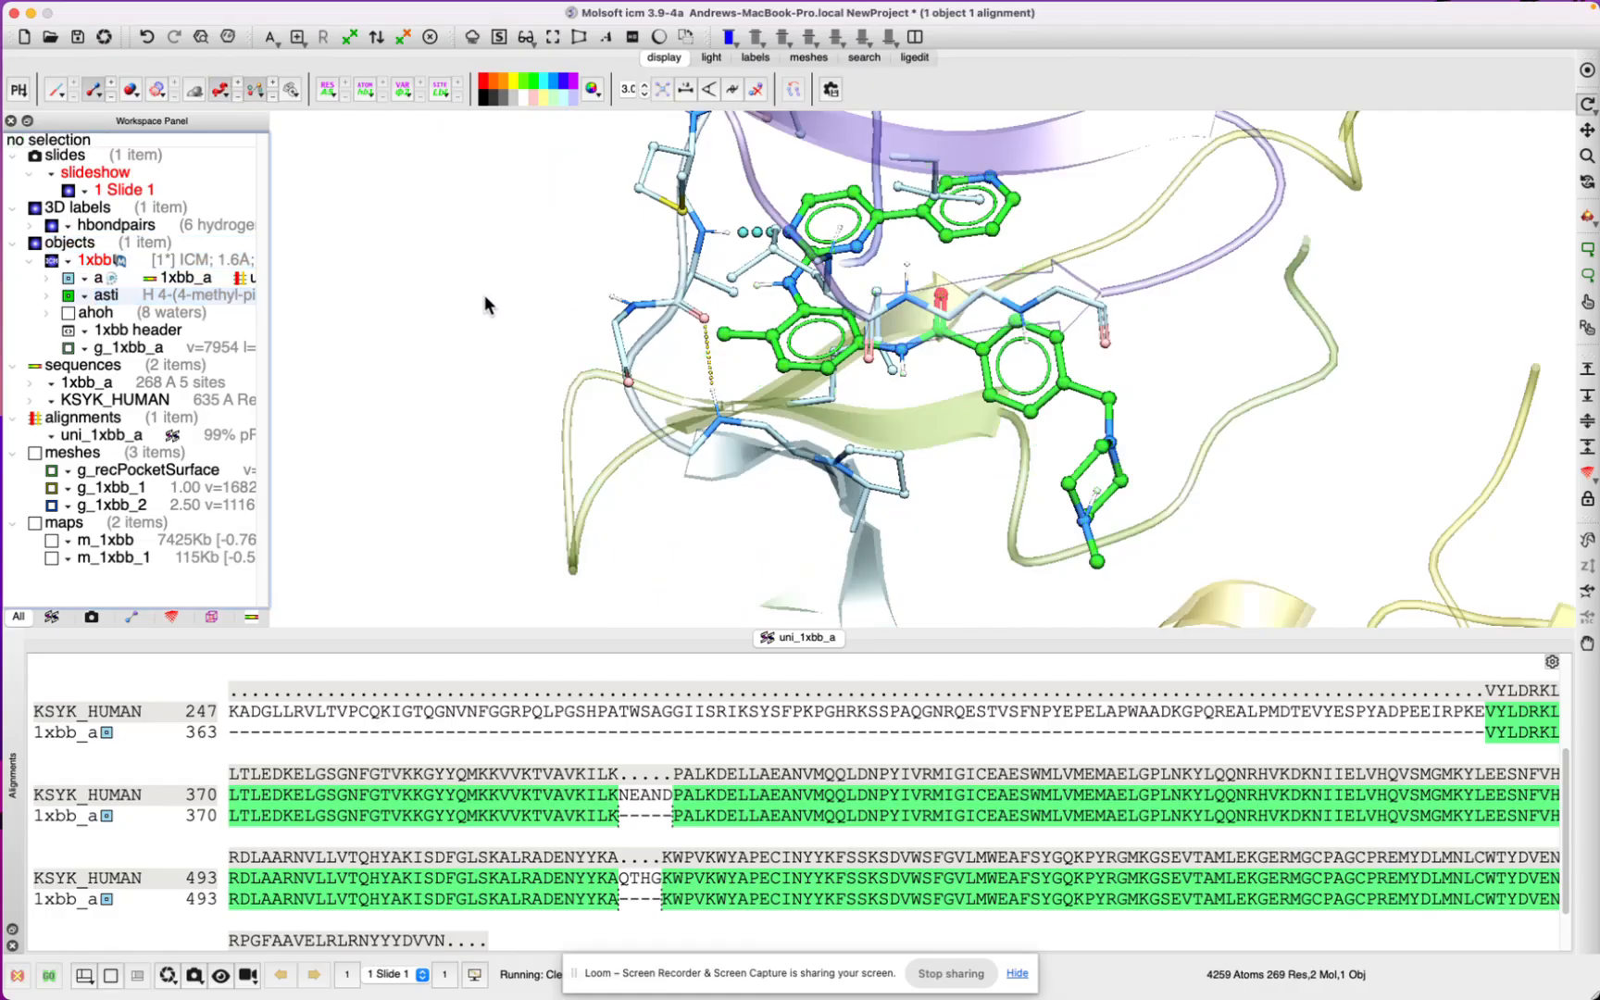
drag(484, 296, 497, 282)
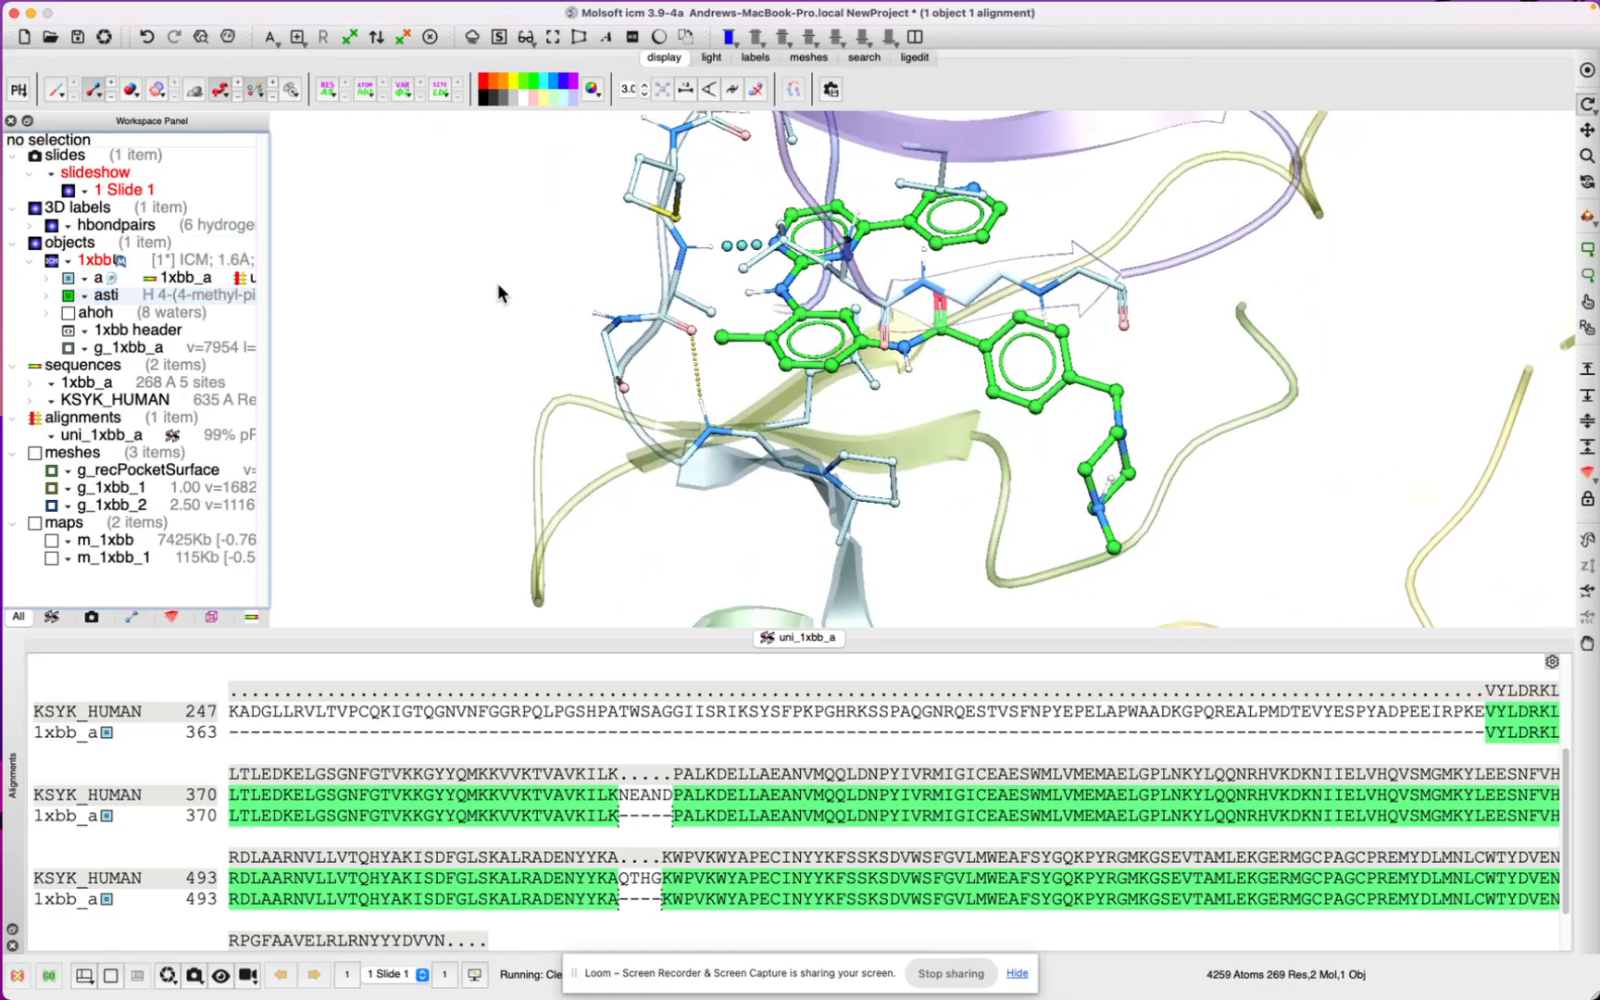